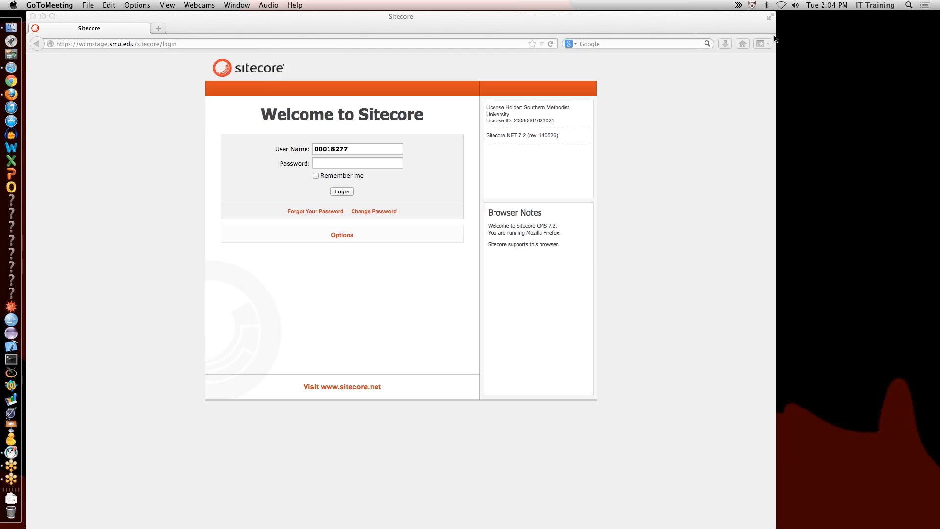
Step: Bring the Safari window with the Lorem Ipsum demo page forward and scroll through its opening
left_click(11, 68)
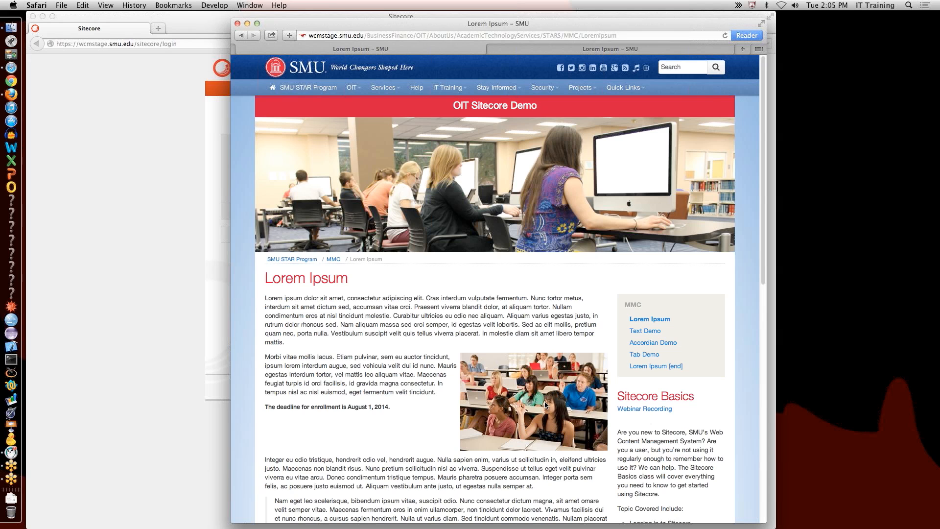
scroll(545, 401, "down", 1)
scroll(545, 400, "down", 3)
scroll(545, 401, "up", 4)
scroll(434, 260, "down", 4)
scroll(435, 260, "down", 1)
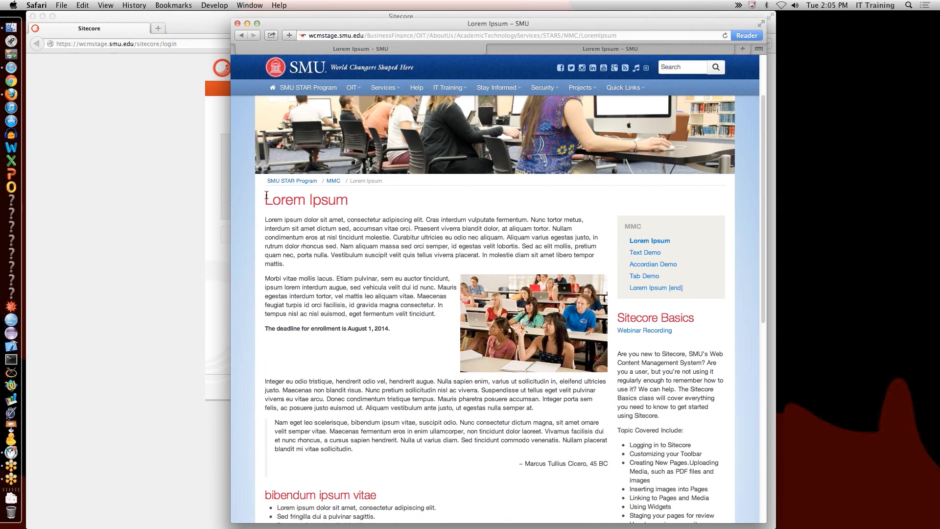
Step: Highlight the intro text, the Morbi vitae paragraph and the enrollment deadline line
left_click_drag(266, 195, 399, 204)
scroll(359, 213, "down", 4)
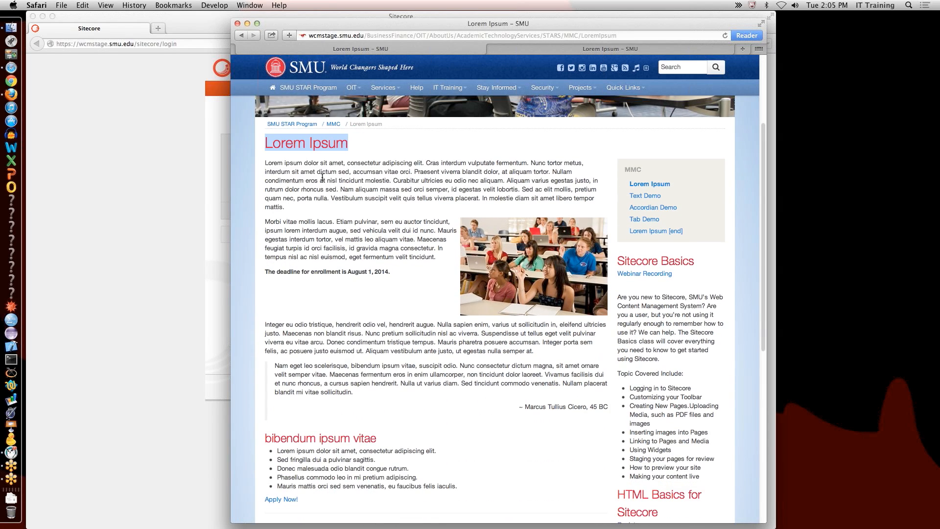
left_click_drag(298, 163, 364, 210)
triple_click(361, 221)
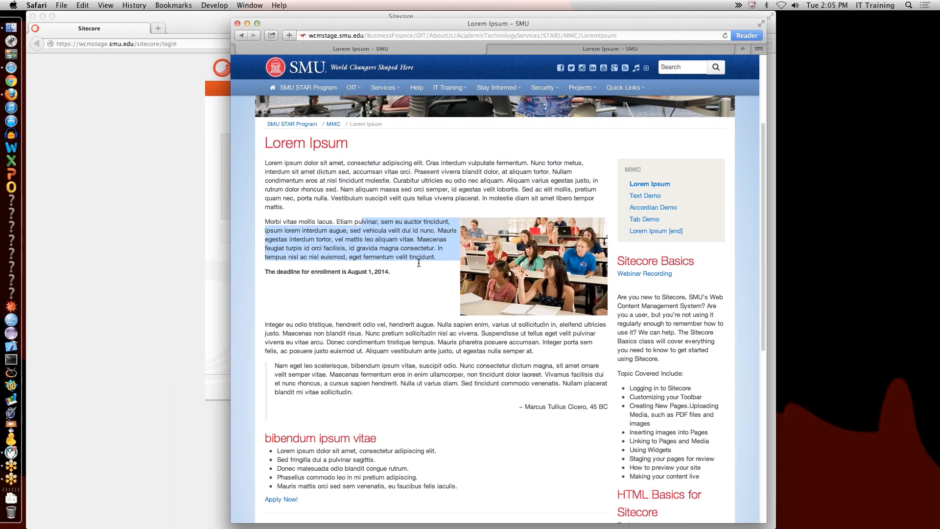
left_click(301, 272)
triple_click(300, 271)
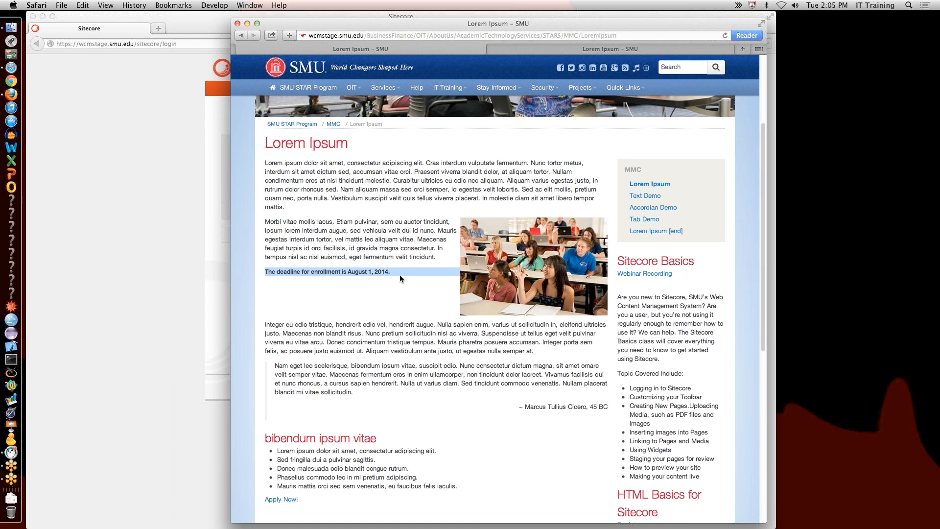
Step: Highlight the Cicero quote and the bibendum ipsum vitae bullet list
scroll(399, 274, "down", 10)
left_click(314, 230)
left_click_drag(315, 231, 540, 267)
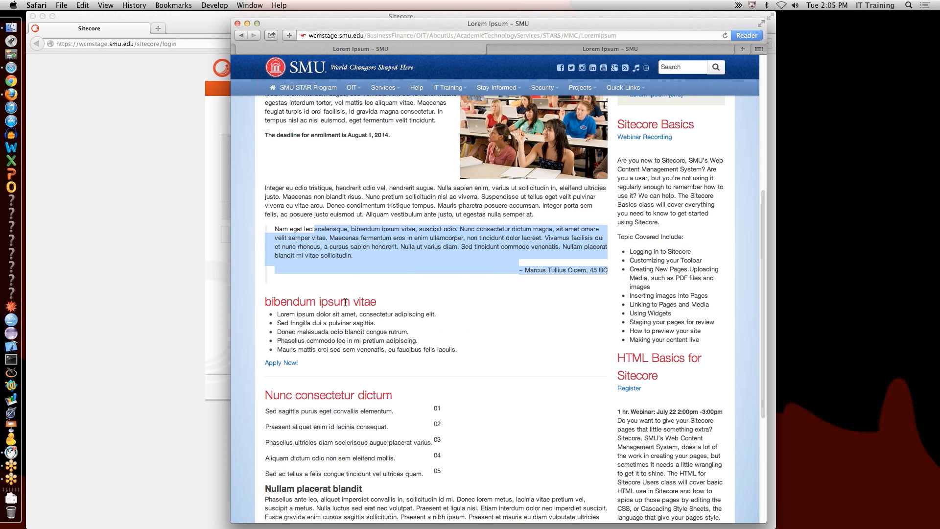
left_click_drag(350, 301, 401, 340)
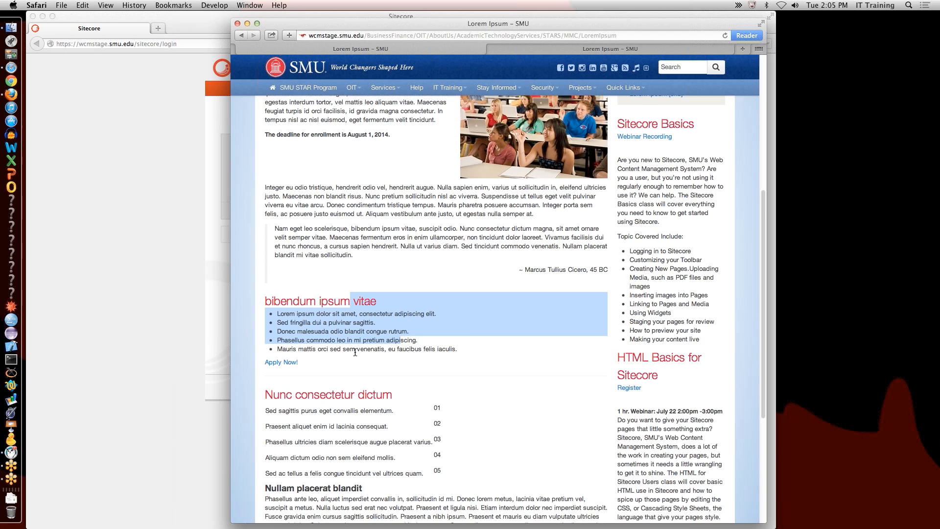
Step: Highlight the numbered Nunc consectetur dictum list and the Nullam placerat blandit paragraphs
scroll(354, 352, "down", 5)
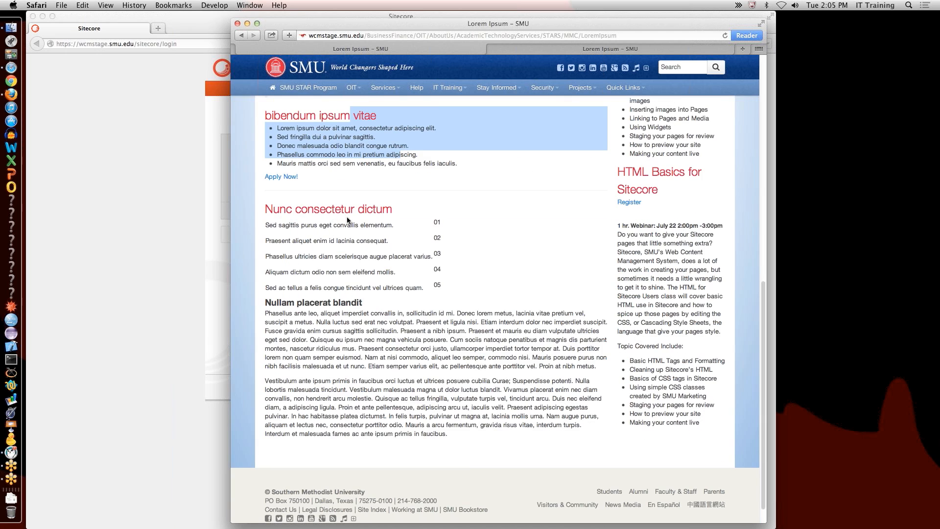
left_click_drag(341, 234, 386, 290)
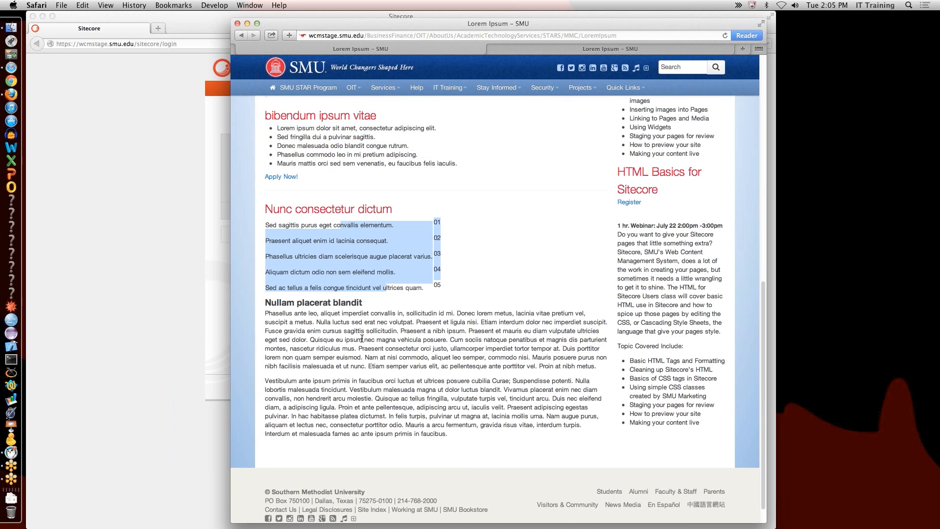
left_click_drag(334, 313, 425, 426)
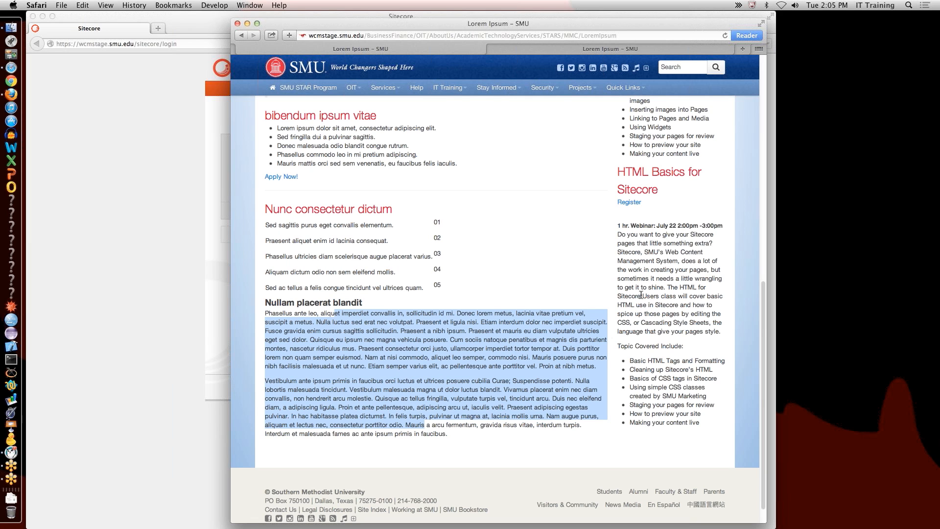
scroll(642, 294, "down", 1)
scroll(645, 295, "up", 15)
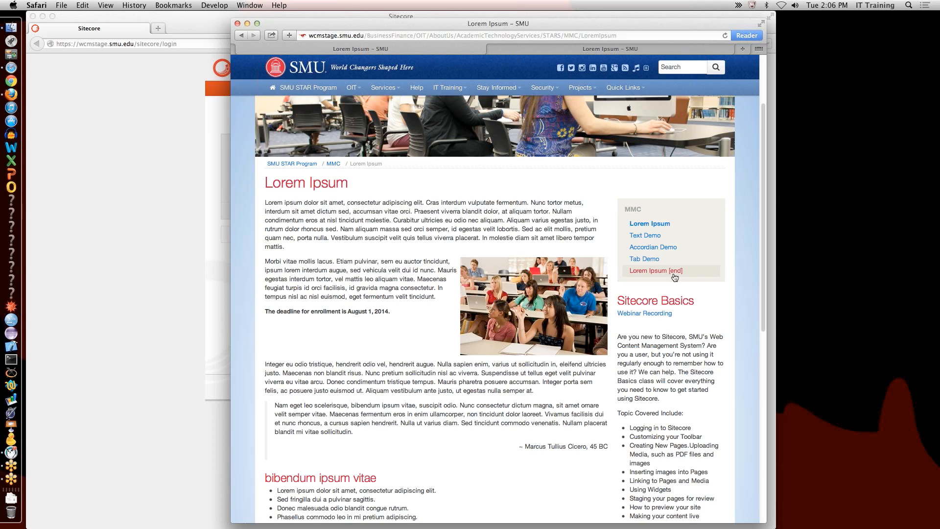
key("XF86AudioLowerVolume")
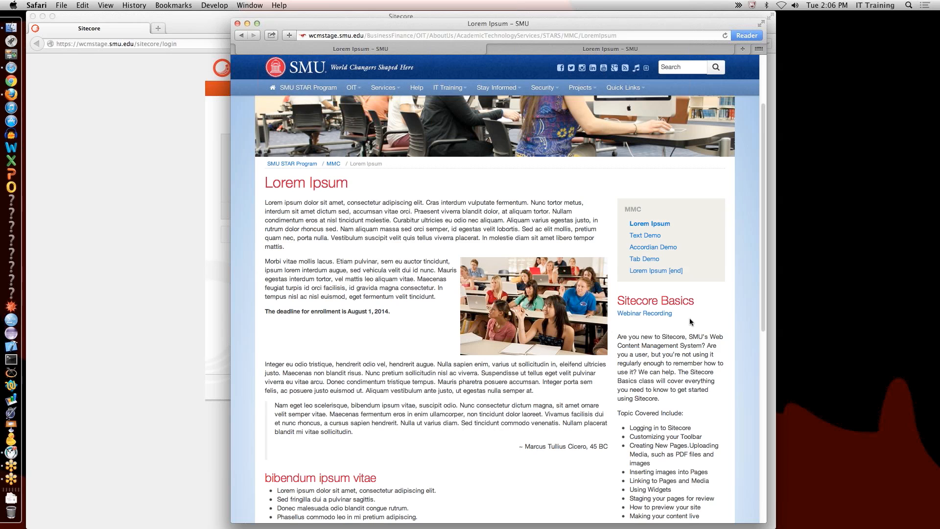
scroll(698, 354, "up", 2)
scroll(698, 354, "down", 6)
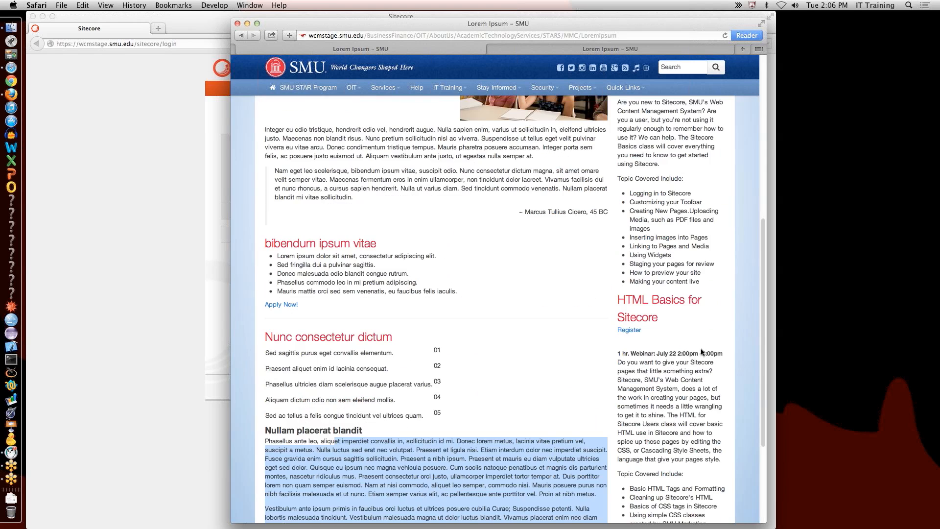
scroll(700, 353, "up", 4)
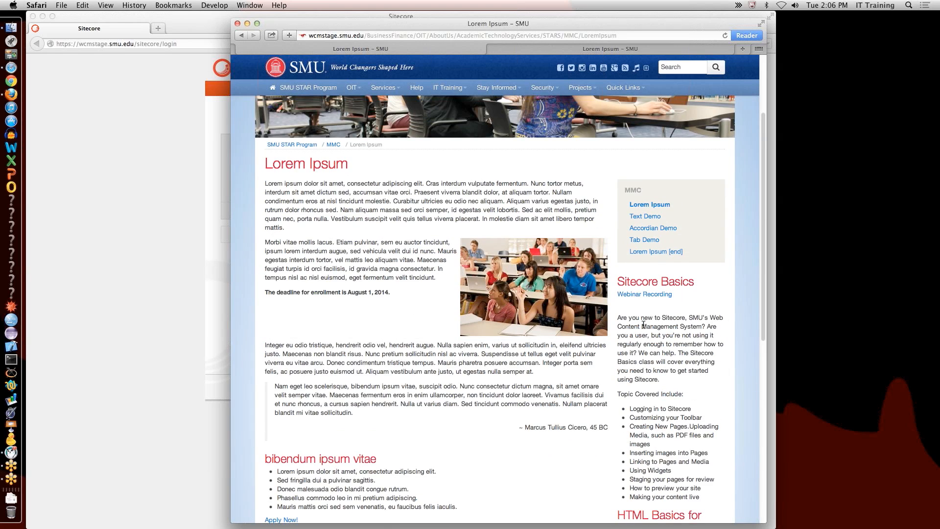
scroll(700, 441, "up", 1)
scroll(700, 441, "down", 8)
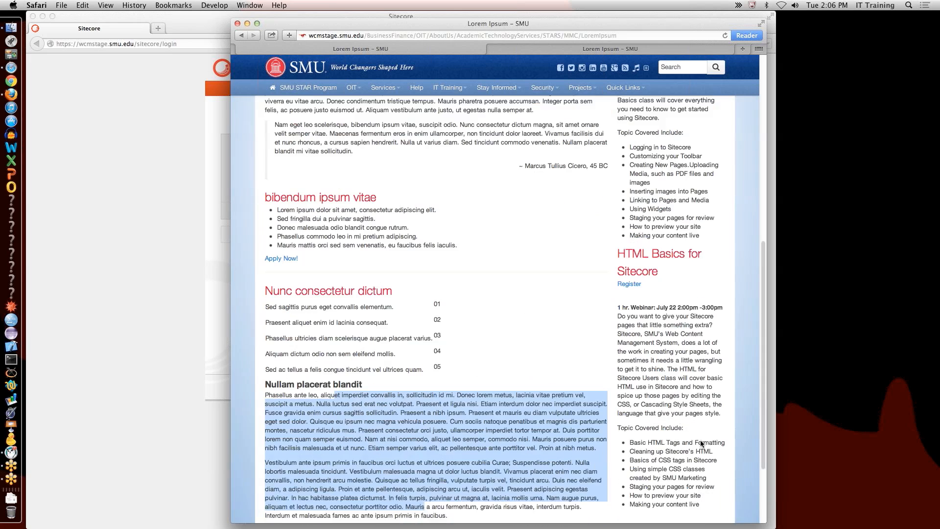
scroll(648, 380, "up", 5)
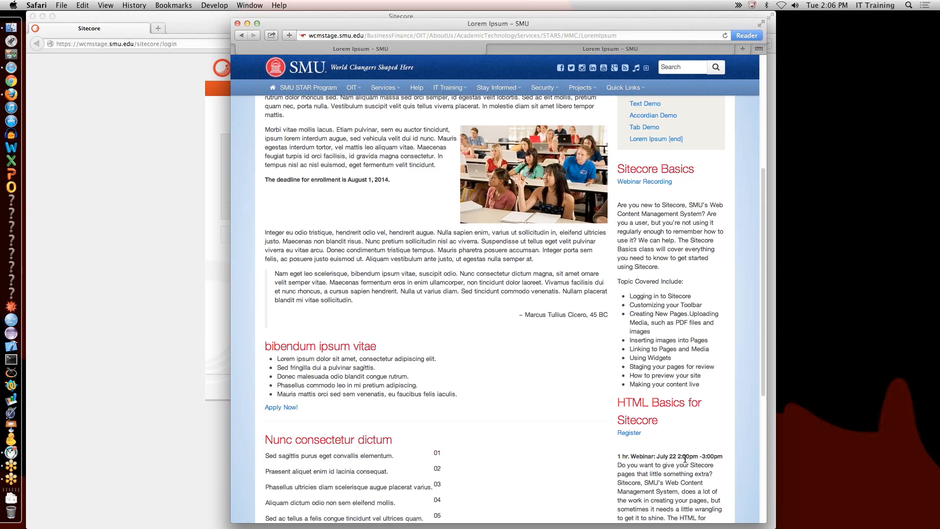
scroll(686, 455, "up", 4)
scroll(686, 455, "down", 12)
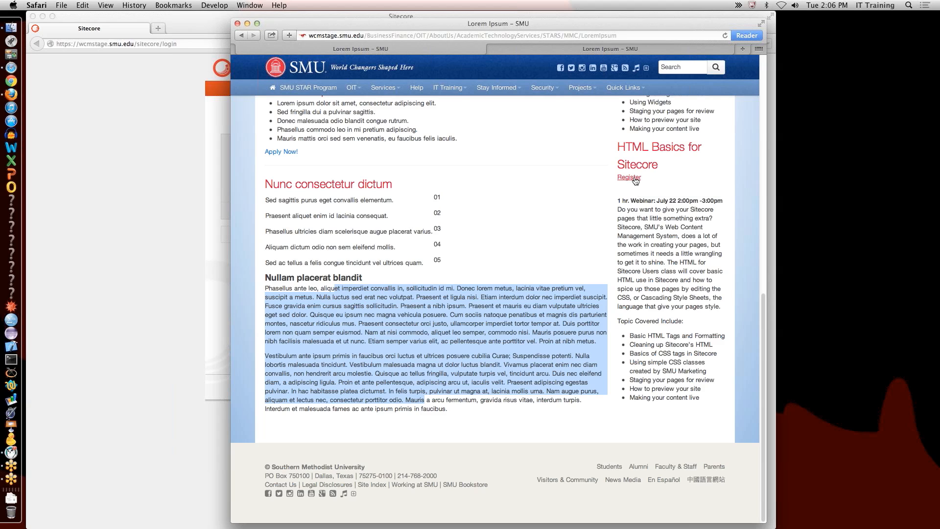
left_click_drag(647, 201, 703, 406)
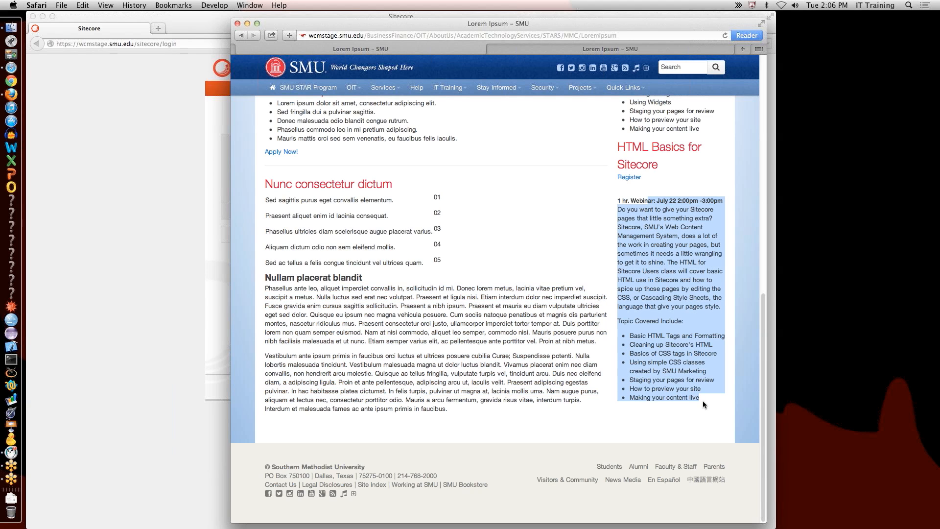
left_click(686, 349)
left_click_drag(632, 336, 709, 412)
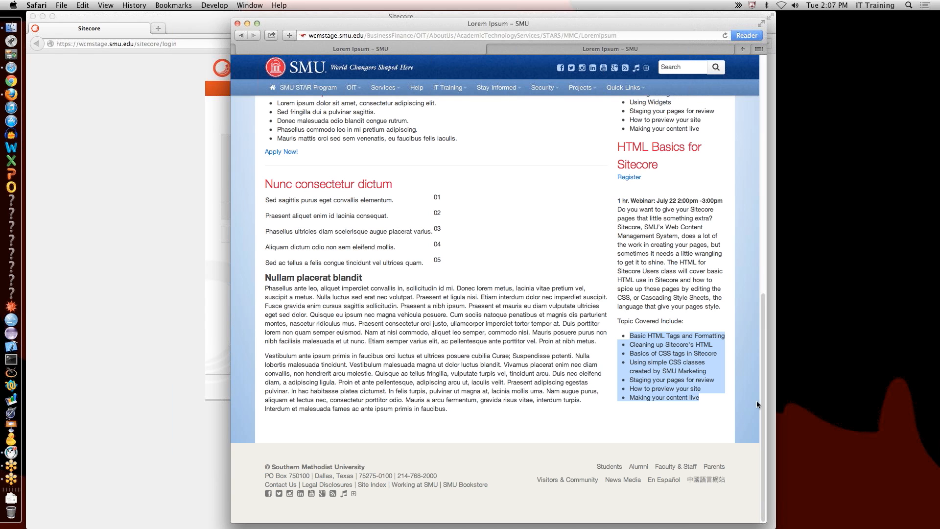
scroll(682, 228, "up", 3)
scroll(682, 227, "up", 10)
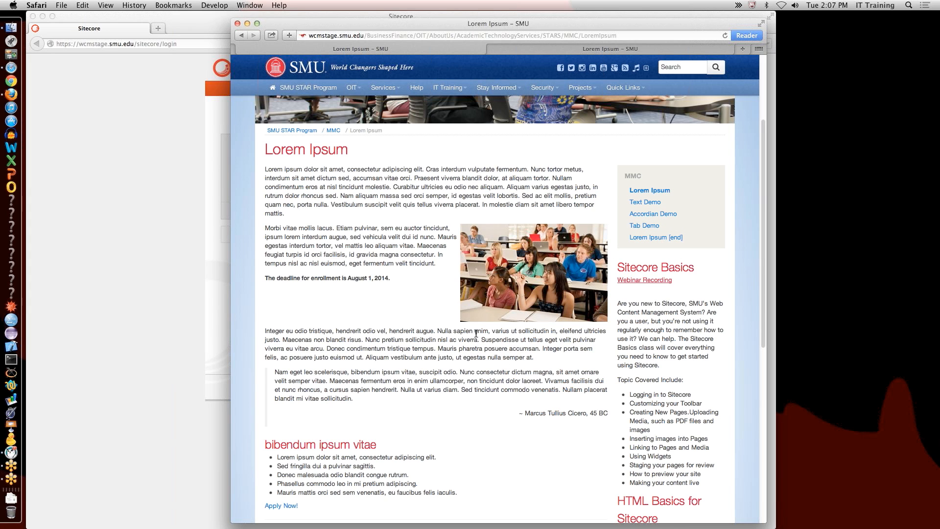
scroll(477, 333, "down", 10)
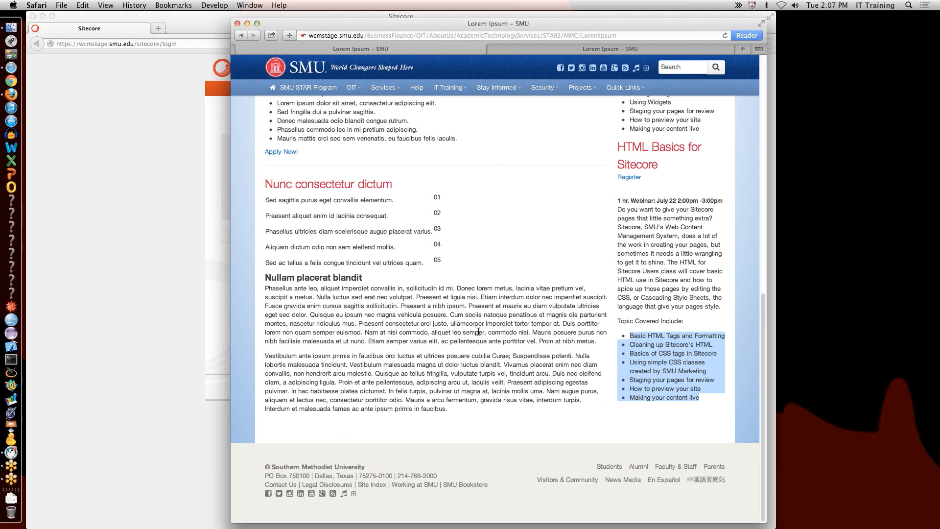
scroll(491, 323, "up", 15)
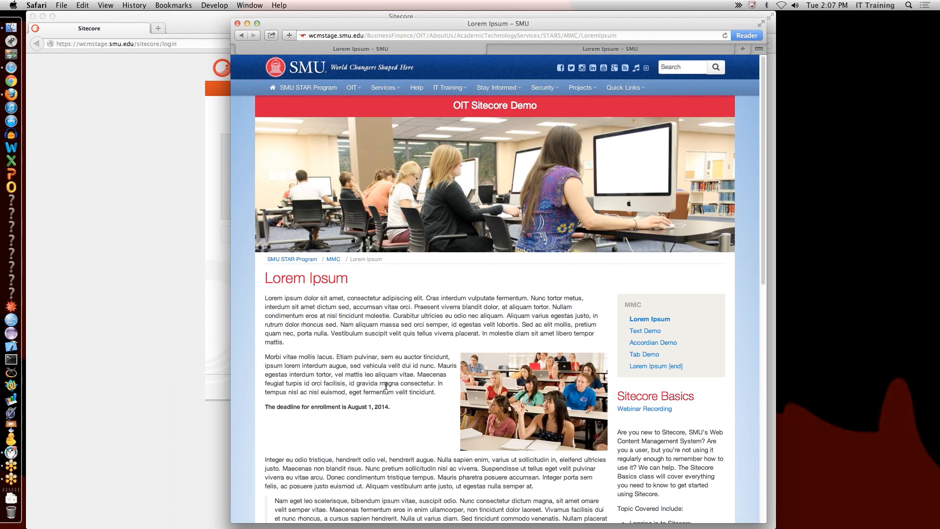
Step: Switch to the Lorem Ipsum [end] tab and highlight its enlarged intro paragraph
left_click(558, 46)
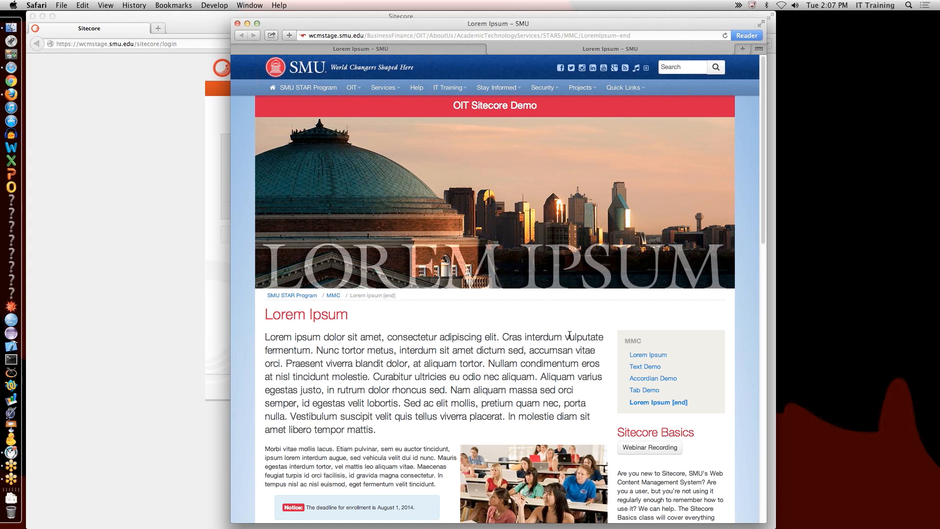
scroll(606, 363, "down", 5)
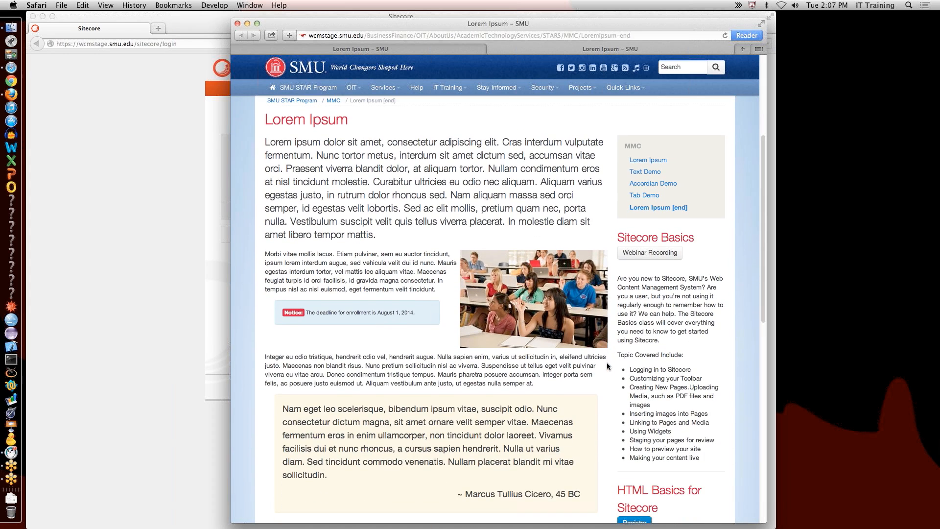
left_click_drag(361, 142, 401, 229)
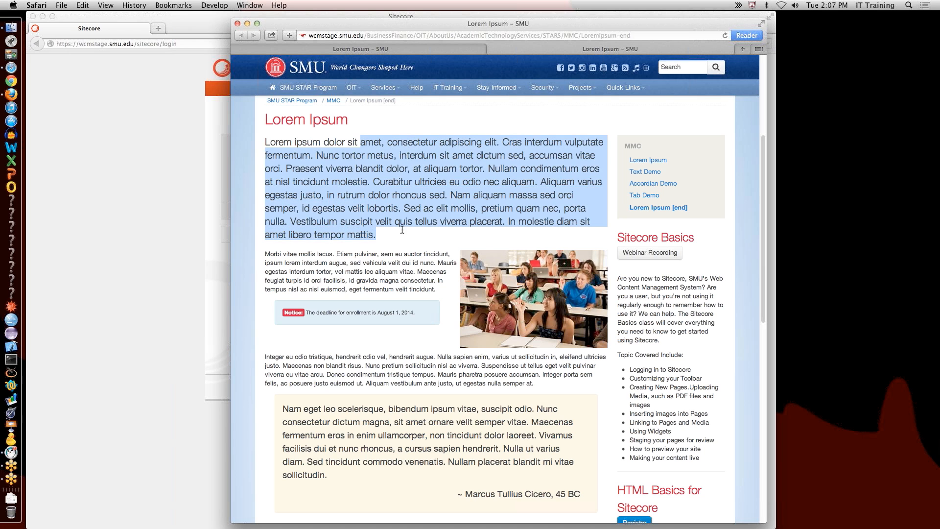
left_click(364, 309)
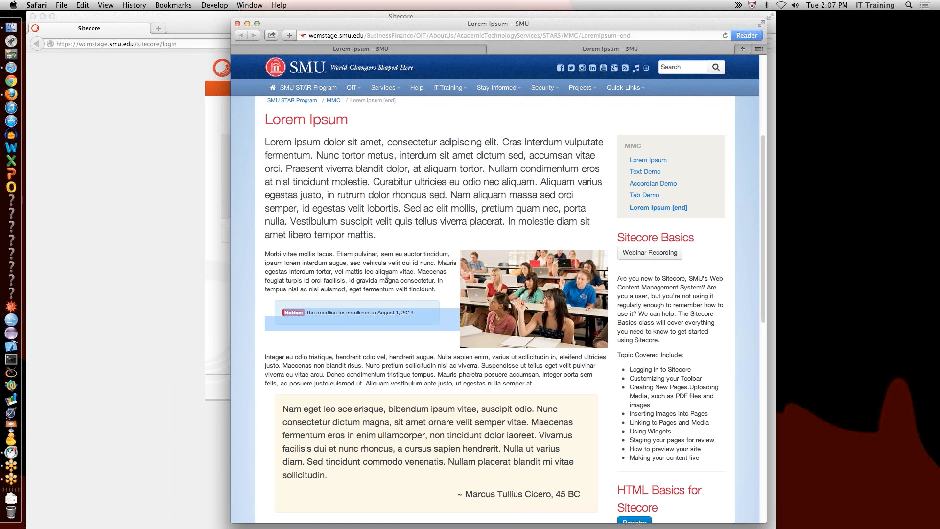
Step: Scroll through the styled page to review the notice box and shaded quote
scroll(439, 368, "up", 3)
scroll(439, 367, "down", 5)
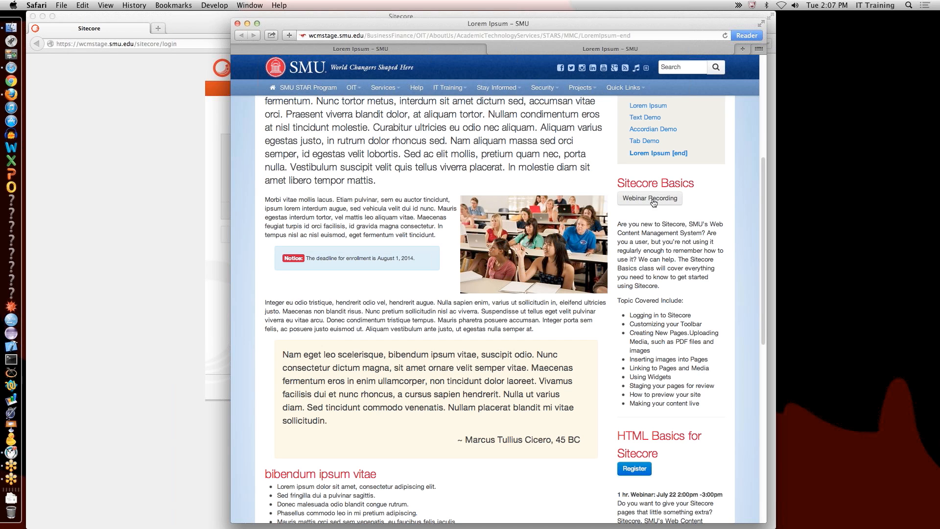
scroll(626, 403, "down", 5)
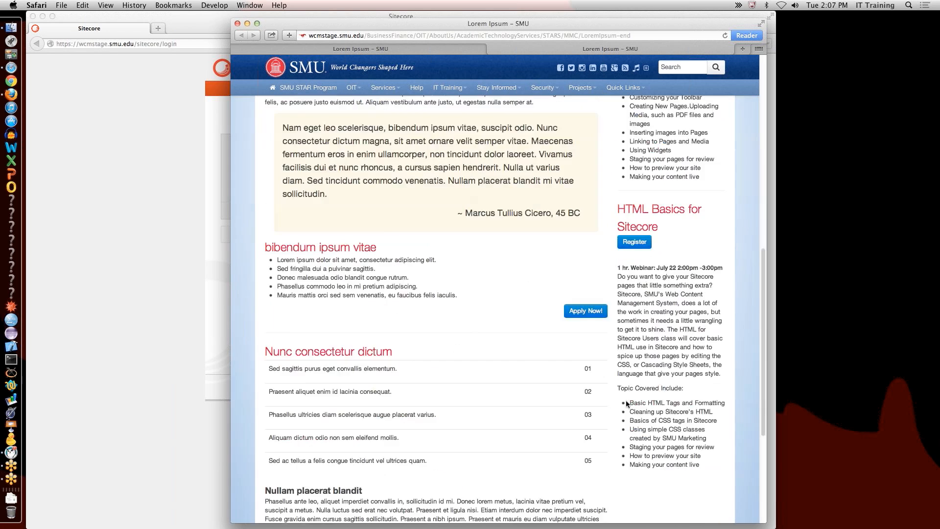
scroll(627, 403, "down", 3)
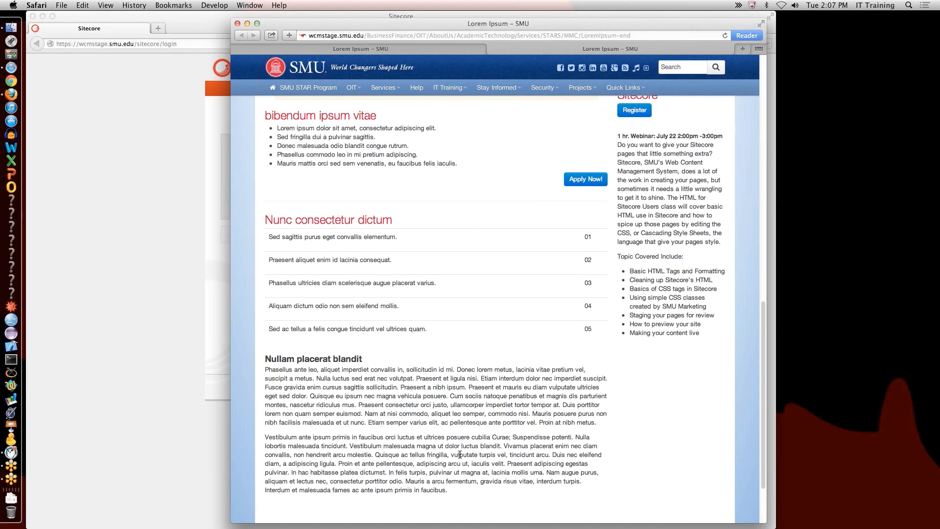
scroll(497, 345, "down", 5)
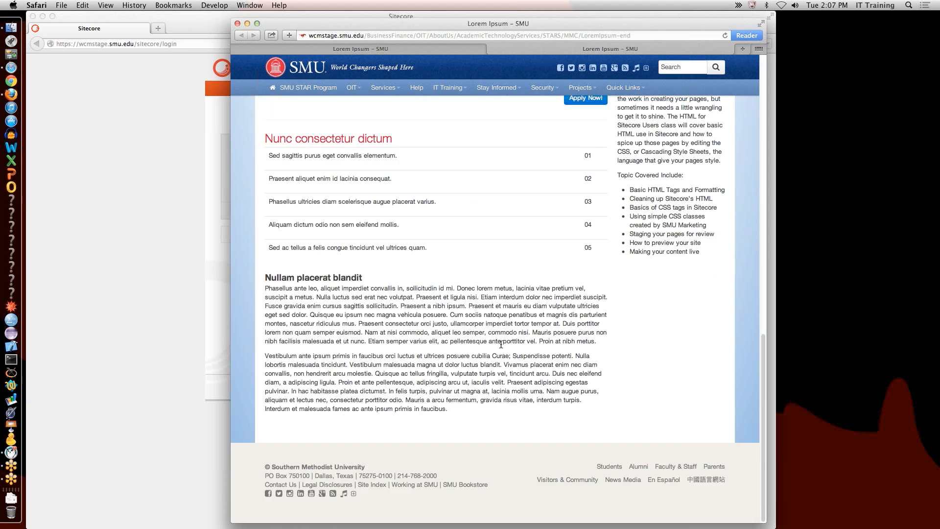
scroll(502, 342, "up", 15)
scroll(501, 342, "down", 5)
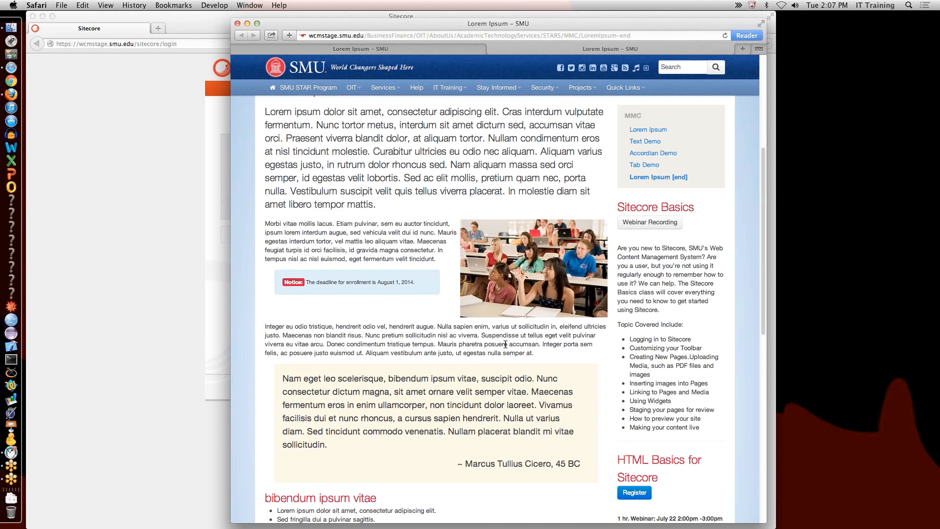
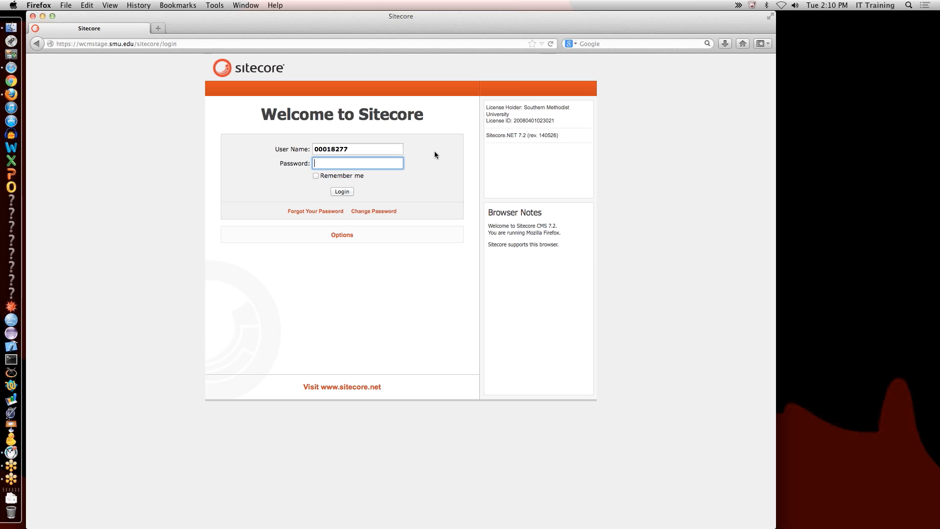
Step: Enter the account password in the Password field and submit the Sitecore login
type("•")
type("***********")
key("Return")
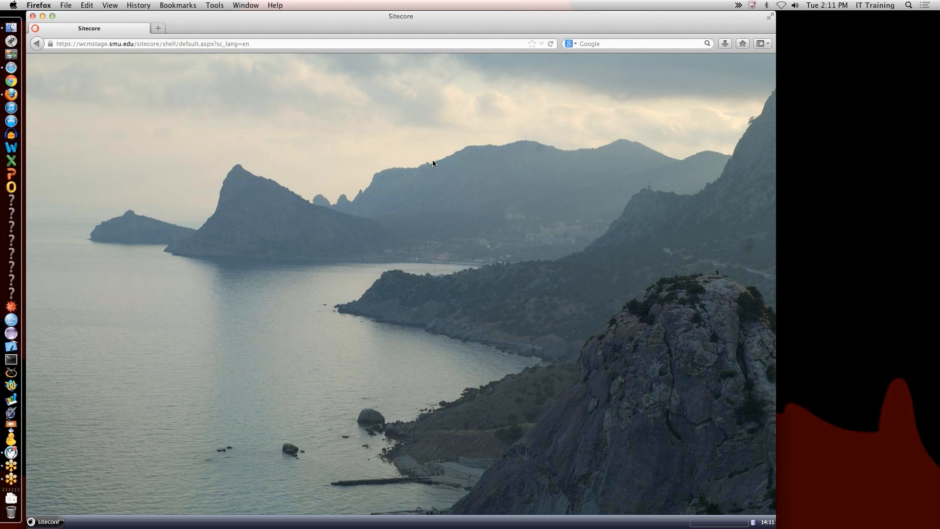
Step: Launch the Content Editor from the Sitecore start menu, showing the Home item's fields
left_click(58, 523)
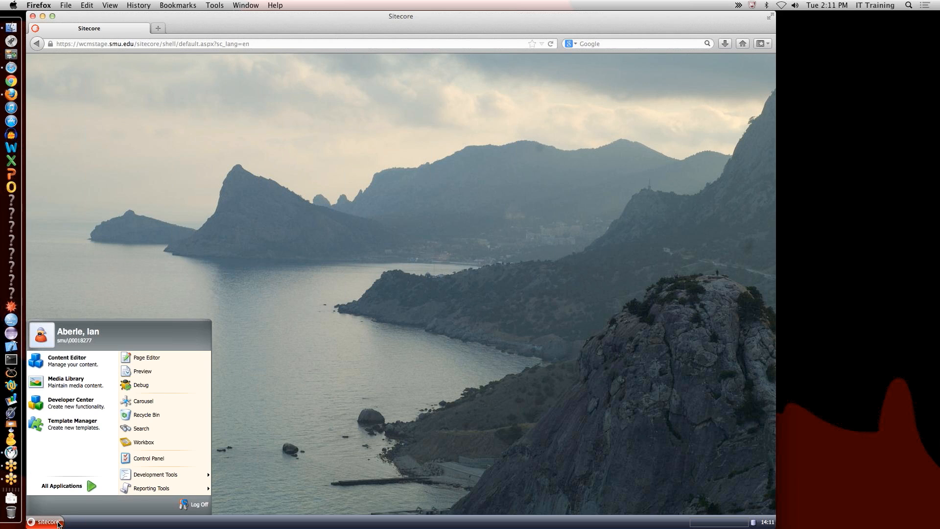
left_click(101, 358)
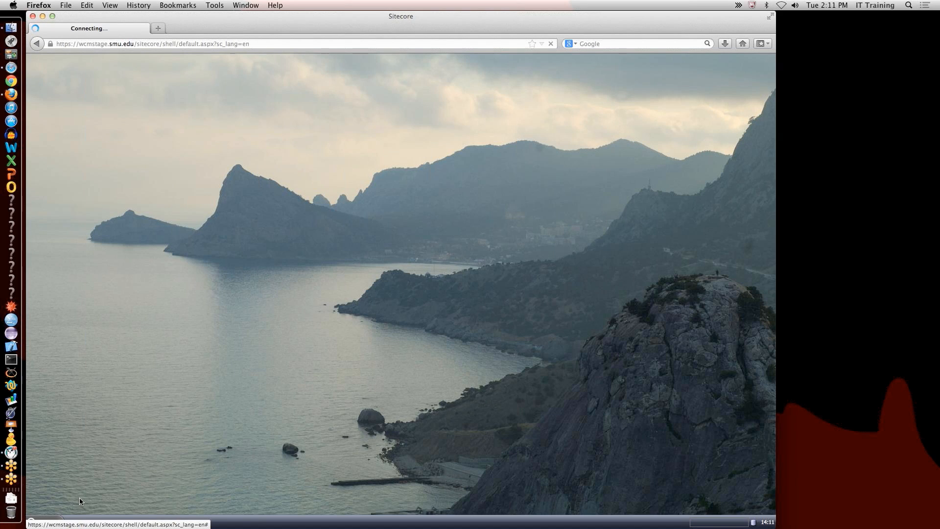
left_click(55, 520)
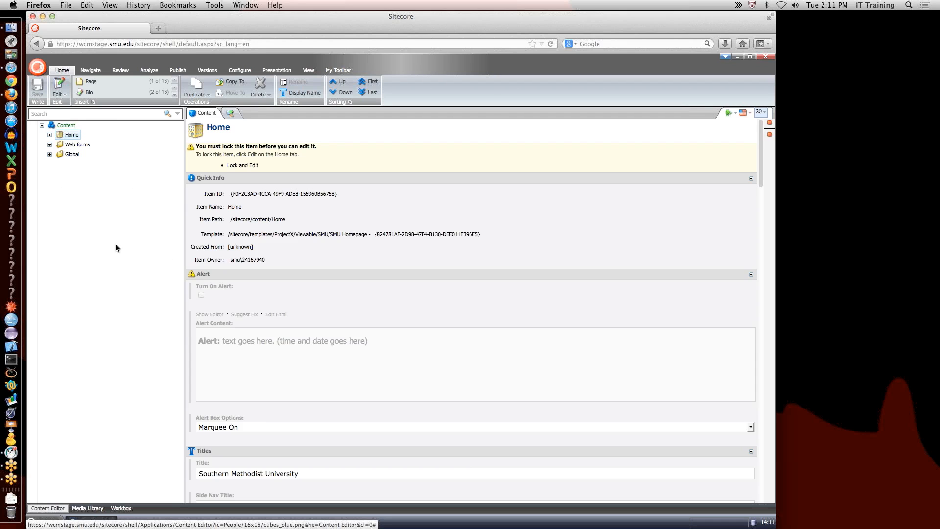
Step: Navigate via My Toolbar Favorites to STARS > MMC and select the LoremIpsum item
left_click(50, 135)
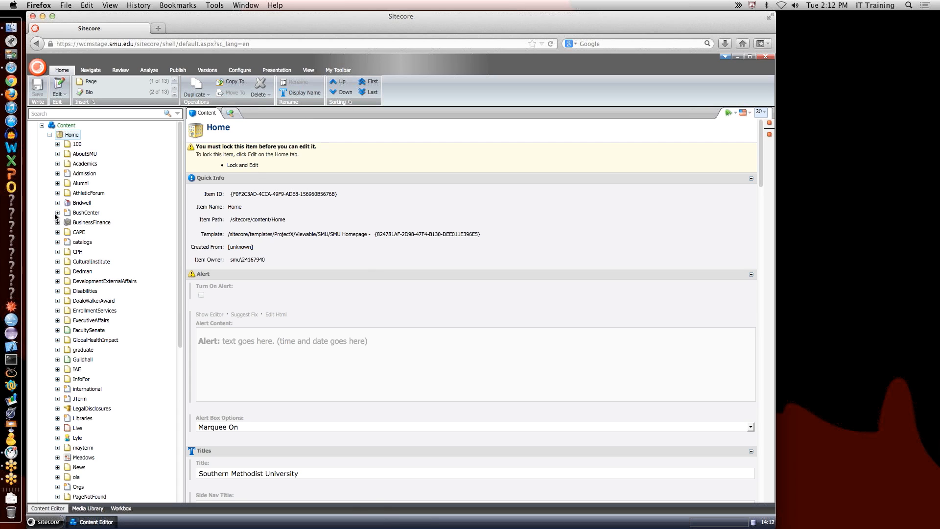
left_click(335, 73)
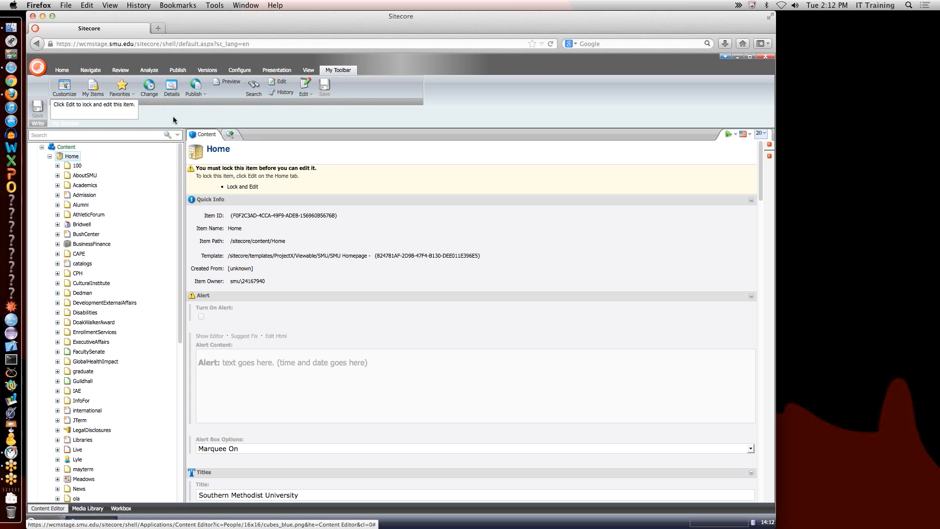
left_click(121, 89)
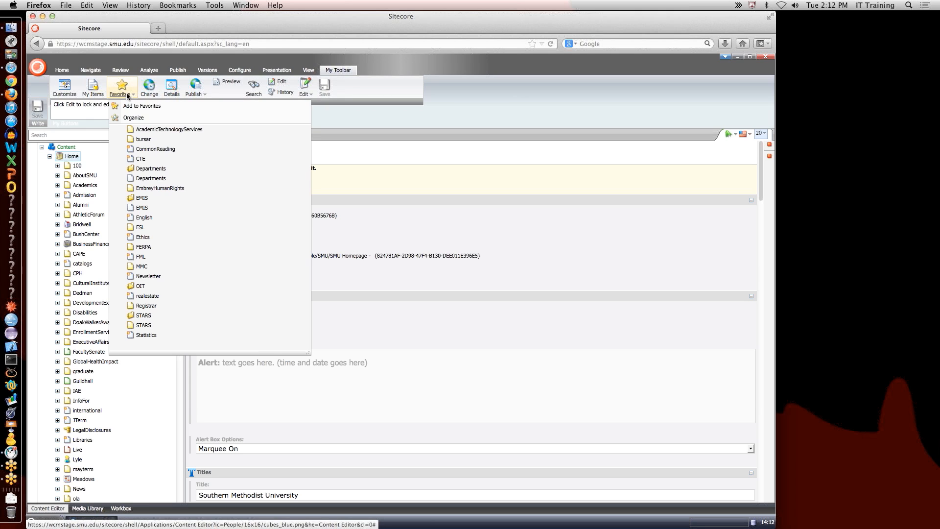
left_click(161, 316)
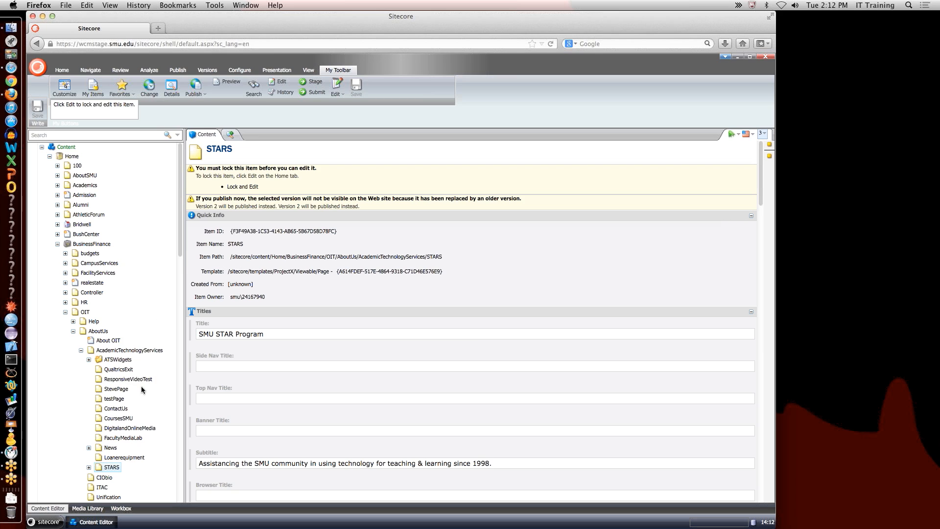
left_click(88, 467)
scroll(106, 382, "down", 10)
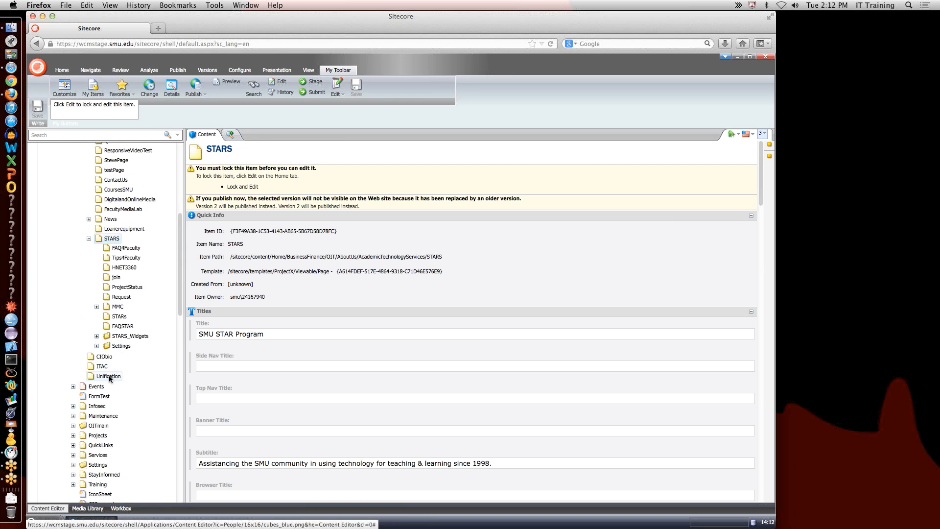
left_click(96, 256)
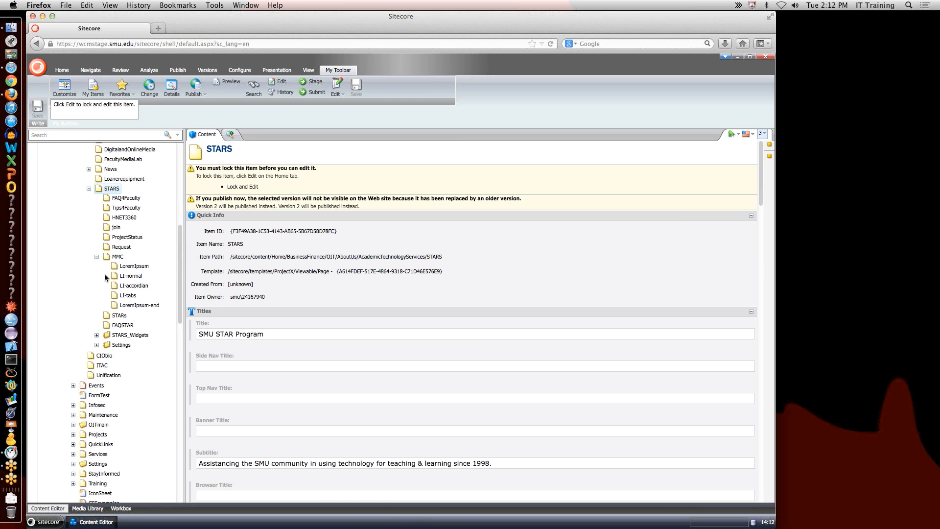
left_click(133, 266)
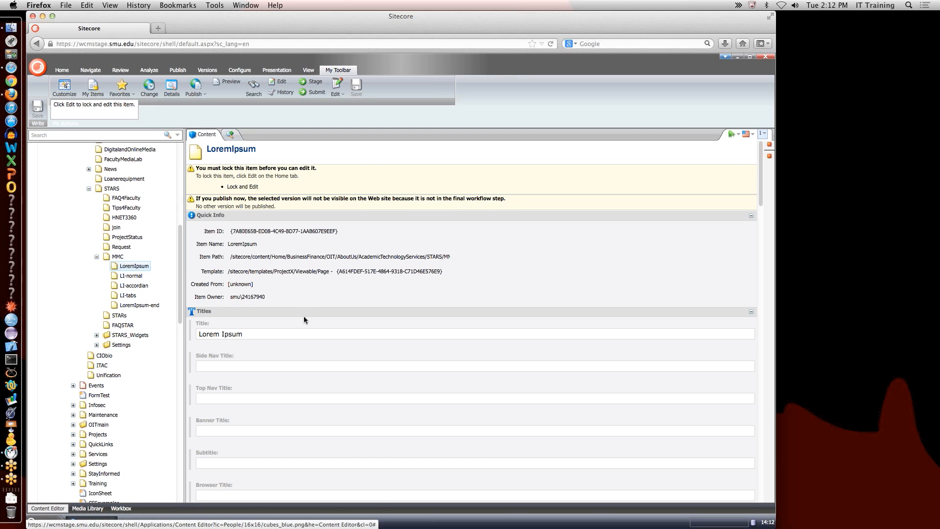
Step: Lock LoremIpsum for editing and open its Body Content in the rich text editor
left_click(253, 188)
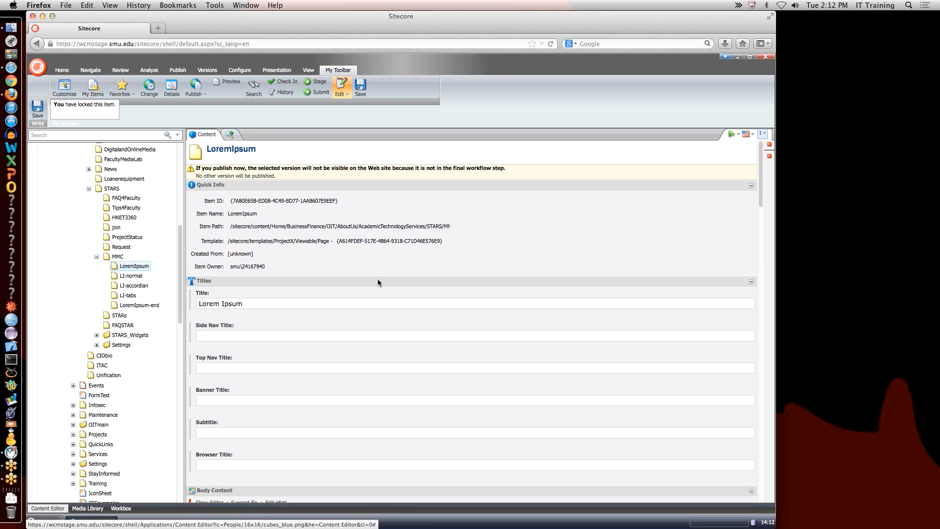
scroll(378, 280, "down", 10)
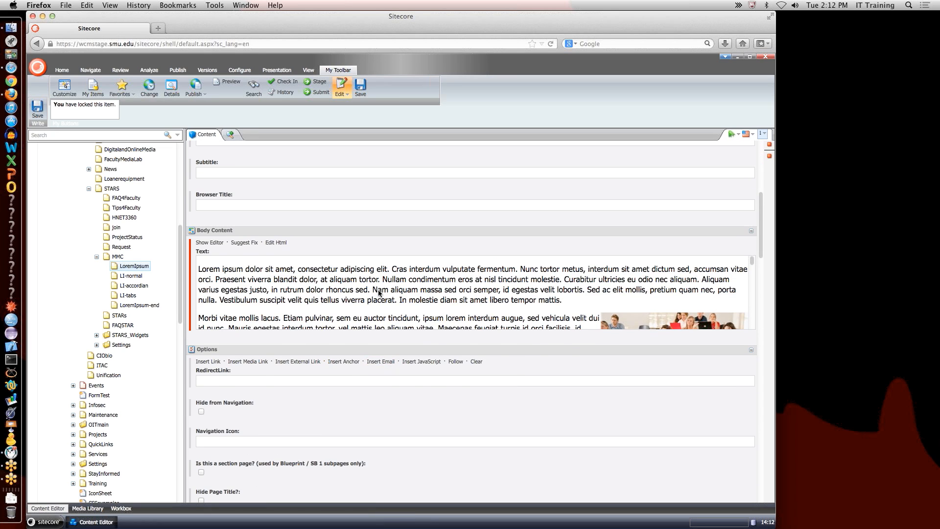
left_click(214, 243)
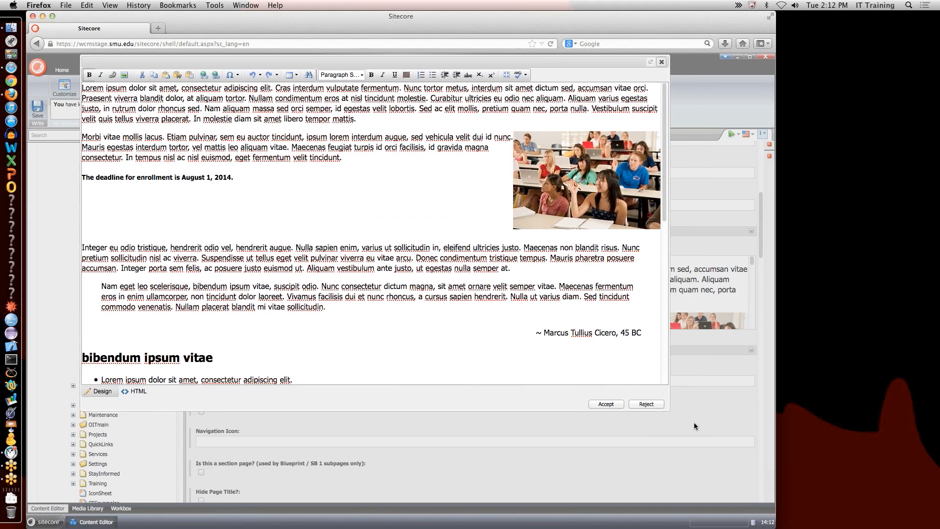
Step: Enlarge the rich text editor and switch the body text to HTML source view
left_click_drag(670, 409, 701, 500)
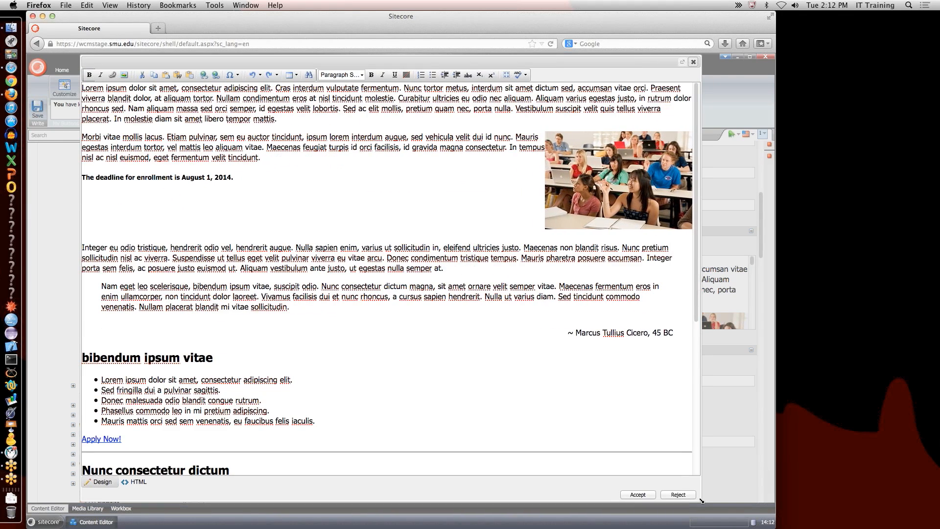
left_click(138, 482)
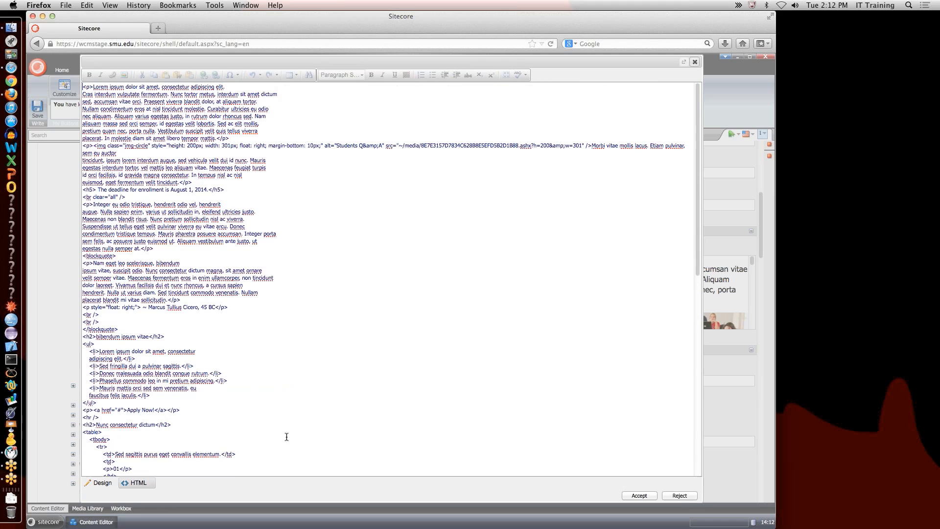
scroll(220, 172, "down", 1)
scroll(219, 171, "up", 1)
Step: Inspect the first paragraph, image, deadline heading and blockquote markup, then narrow the window
left_click_drag(84, 88, 238, 137)
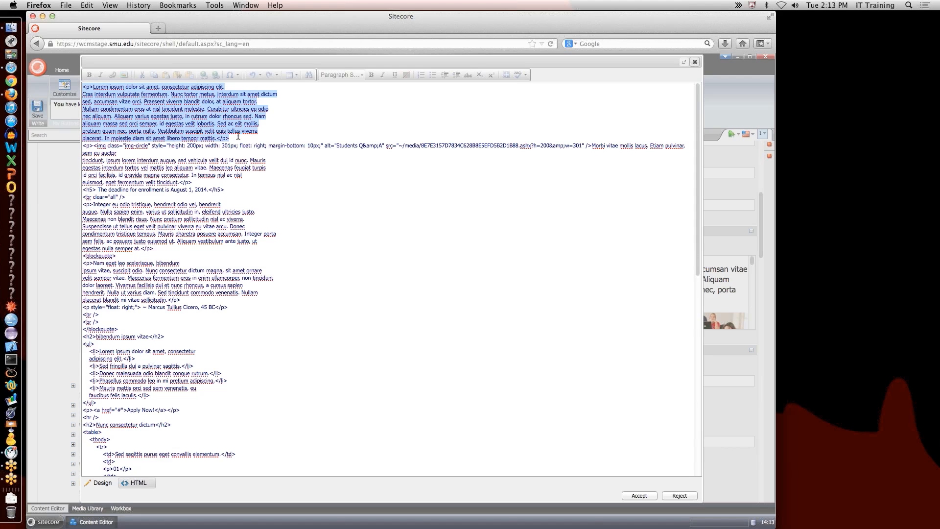
left_click(84, 87)
left_click_drag(84, 87, 245, 140)
left_click(229, 138)
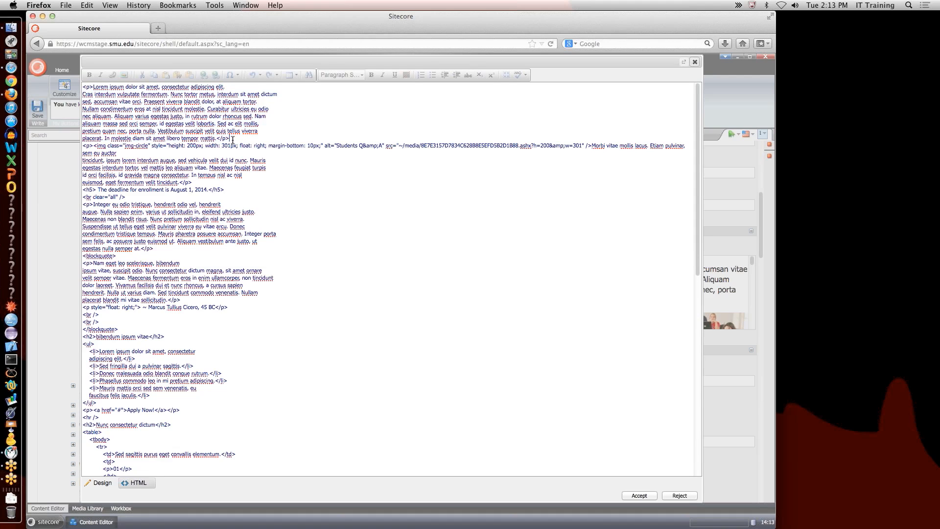
left_click_drag(219, 138, 228, 139)
left_click_drag(93, 146, 130, 153)
left_click_drag(82, 191, 82, 205)
left_click_drag(83, 255, 116, 256)
left_click_drag(771, 525, 593, 524)
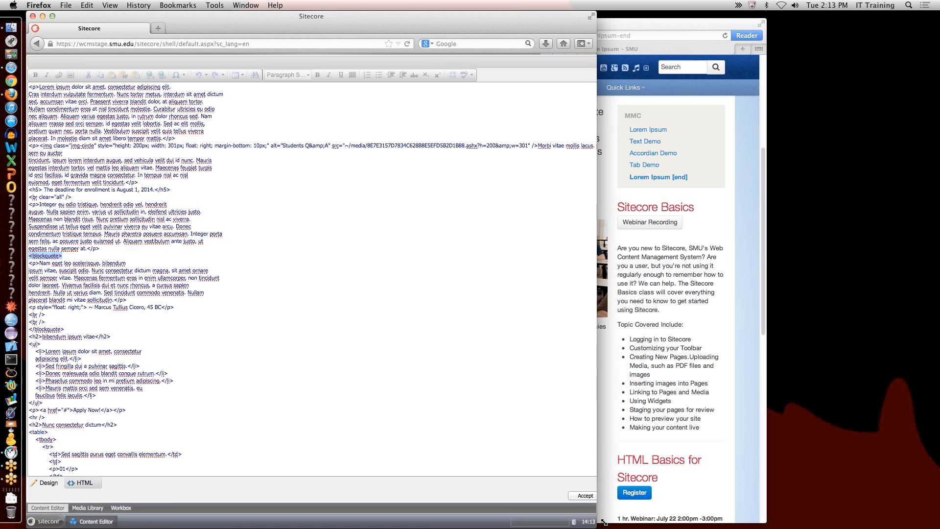
Step: Place a compact Safari preview of the Lorem Ipsum page at the screen's right edge
left_click_drag(641, 25, 797, 18)
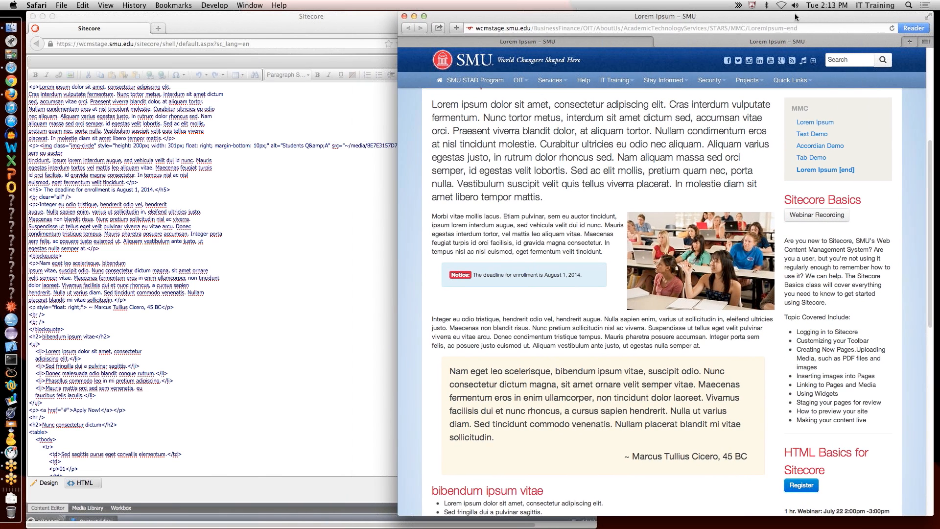
left_click(570, 43)
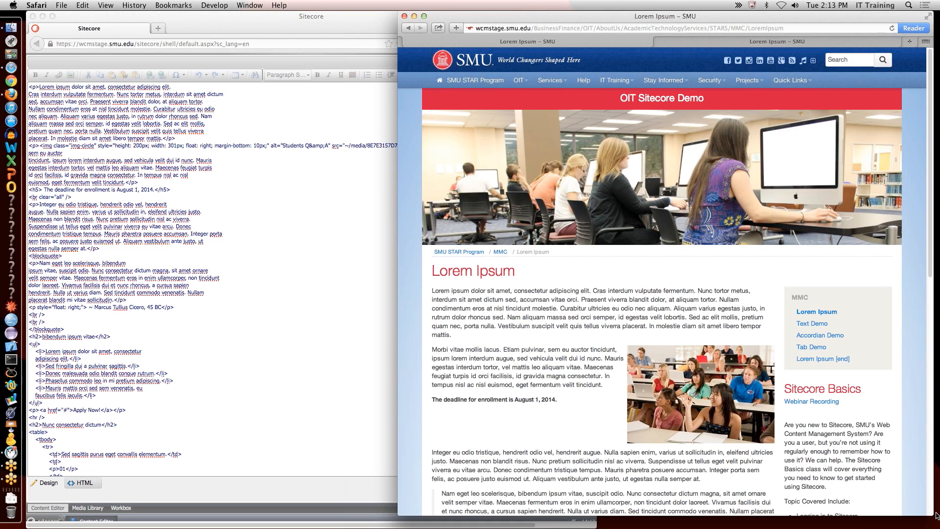
left_click_drag(936, 517, 804, 520)
left_click_drag(603, 18, 741, 19)
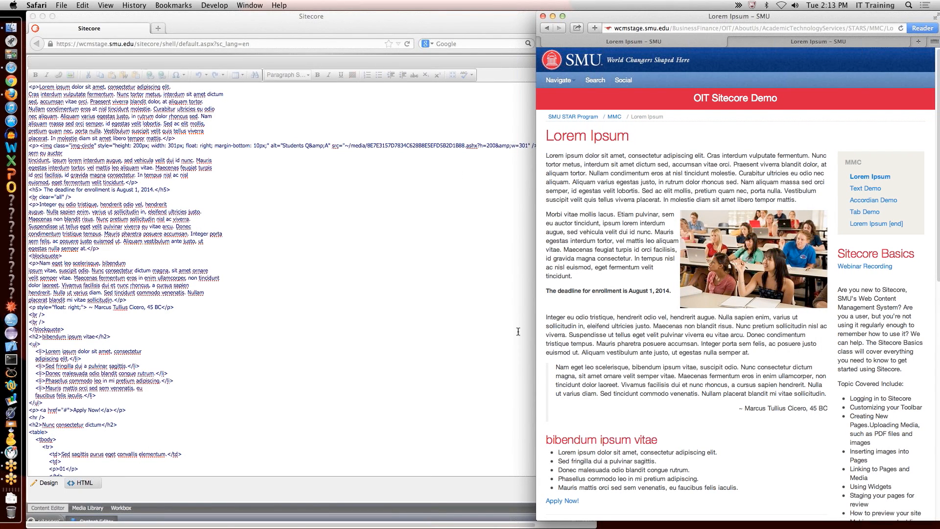
Step: Match the deadline heading's HTML line with the deadline and Integer paragraph in the preview
left_click(72, 192)
triple_click(72, 192)
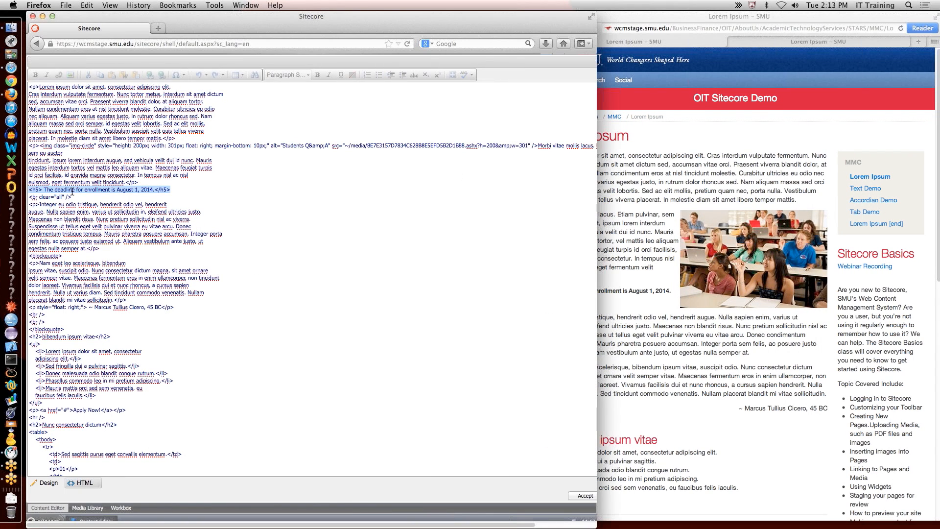
left_click(643, 290)
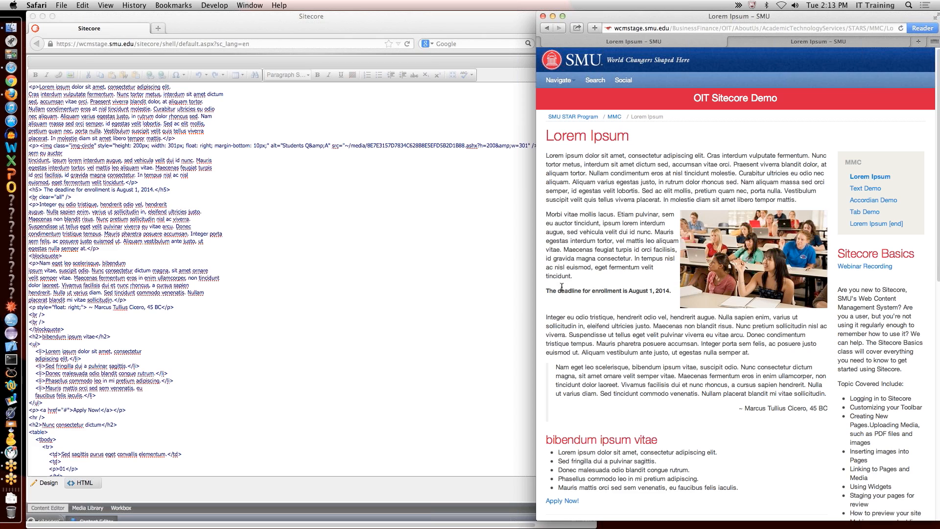
left_click_drag(545, 290, 672, 292)
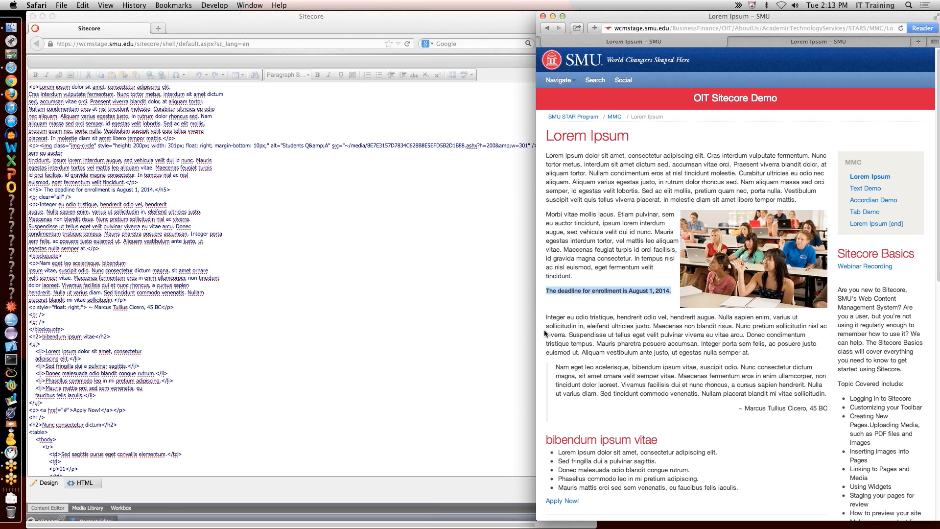
left_click_drag(545, 317, 558, 411)
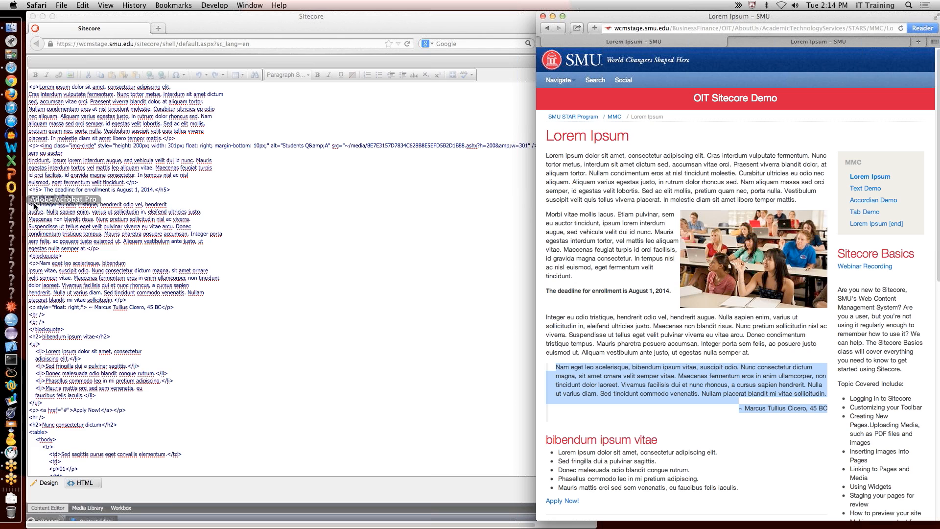
Step: Match the blockquote source and opening ul tag with the bibendum list, scrolling the preview down
left_click(30, 263)
left_click_drag(29, 264, 27, 332)
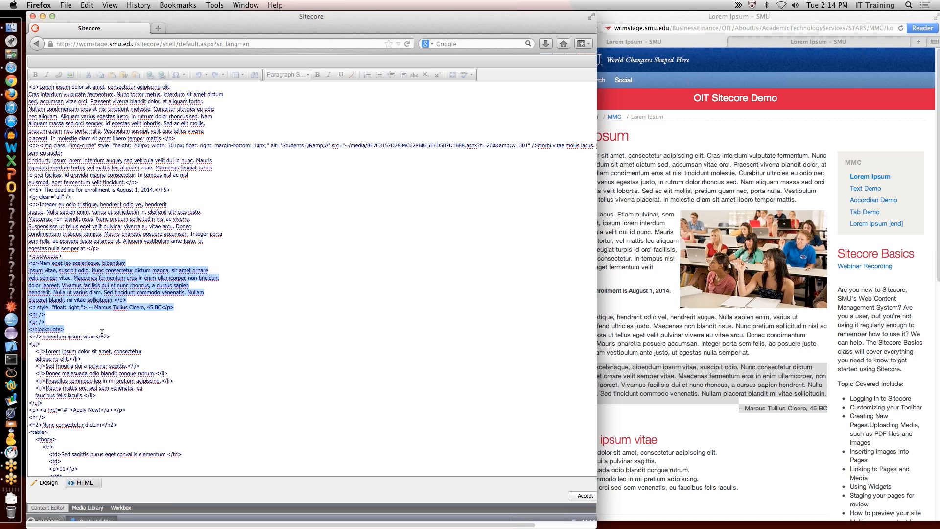
scroll(102, 332, "down", 10)
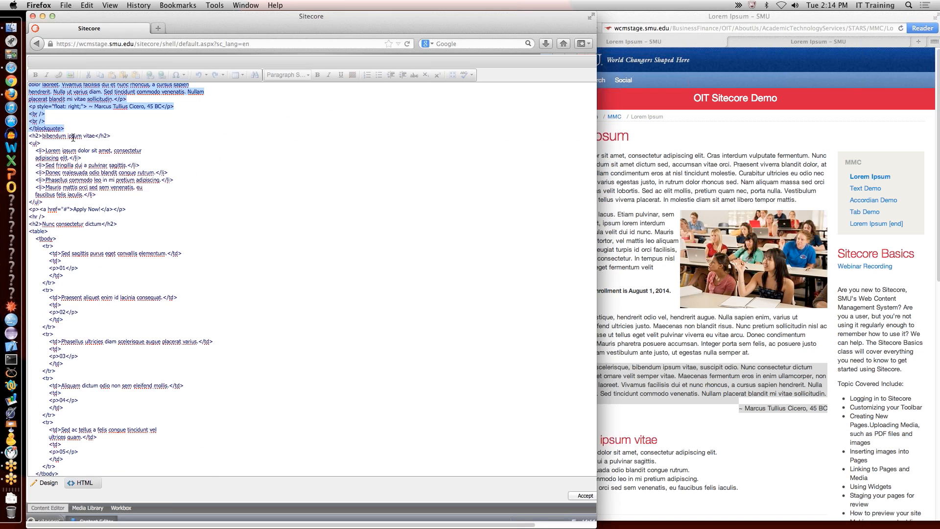
left_click(73, 138)
left_click(653, 406)
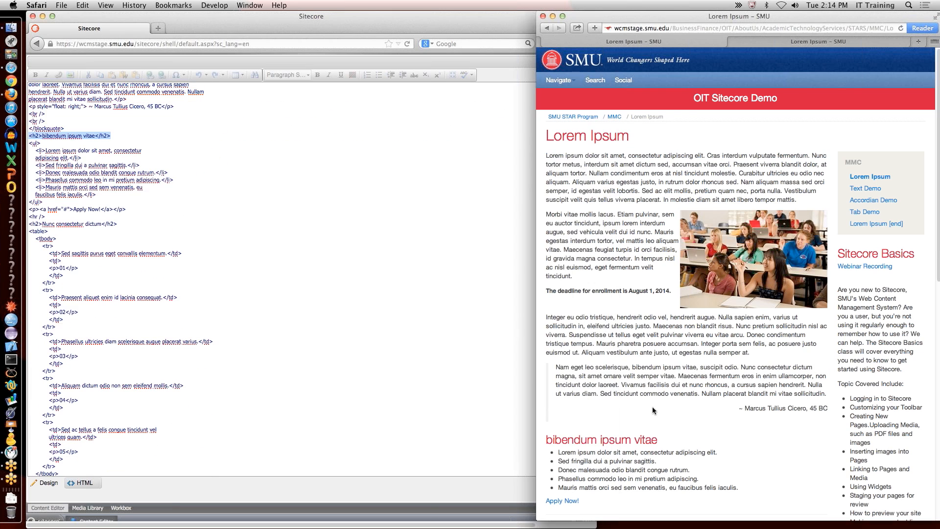
double_click(577, 436)
left_click(32, 145)
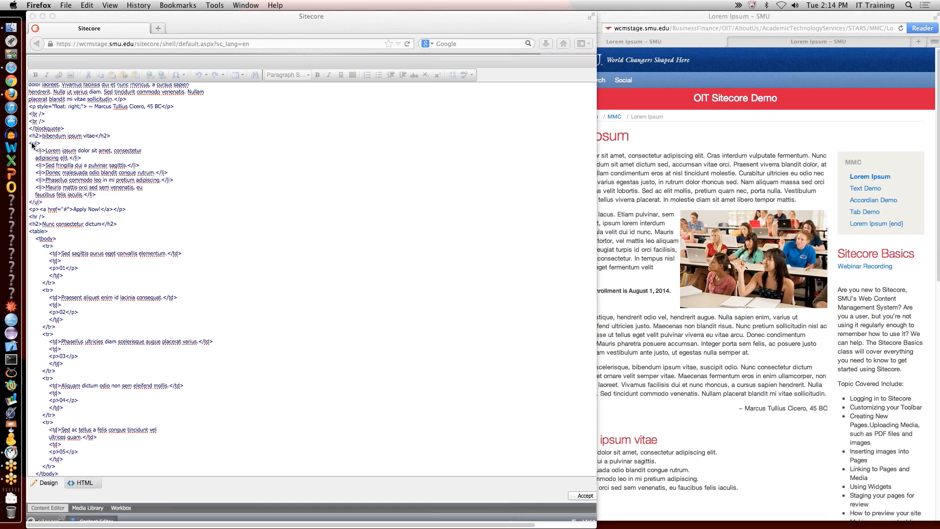
left_click_drag(29, 143, 41, 144)
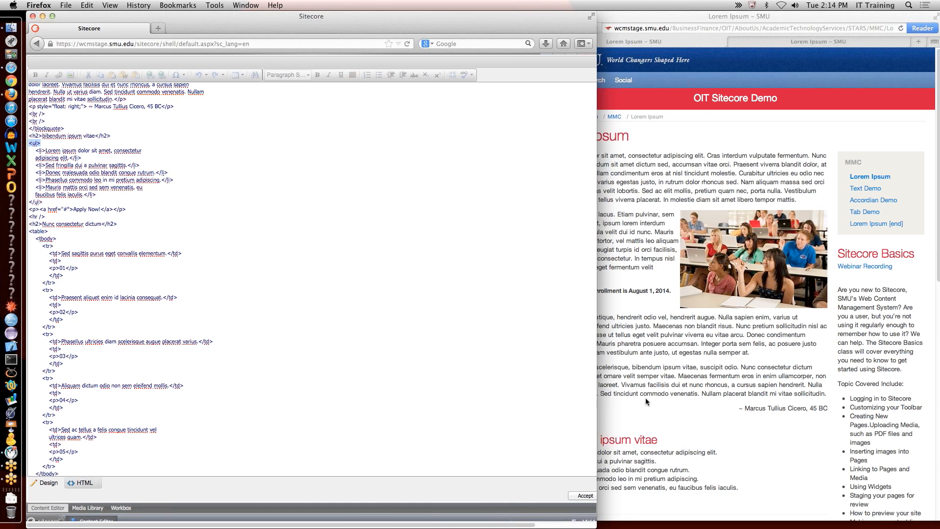
left_click(646, 383)
scroll(645, 379, "down", 5)
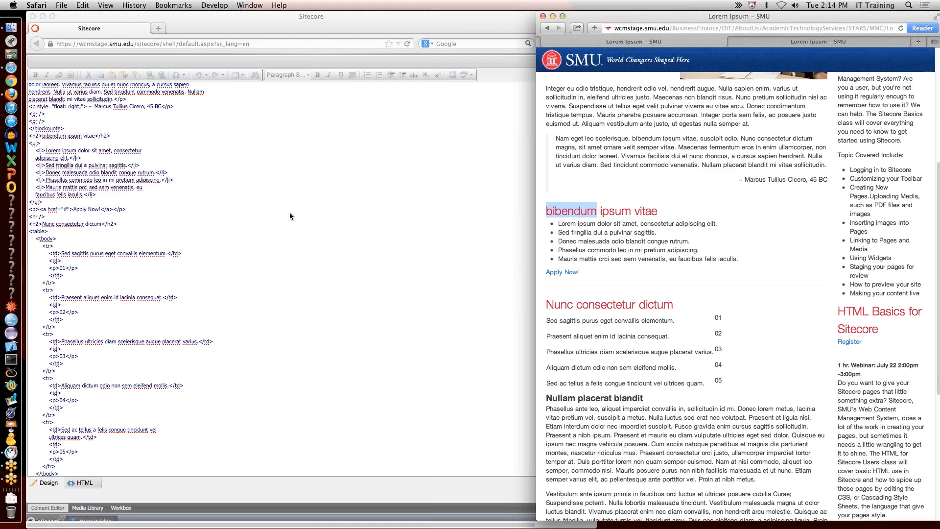
left_click(32, 143)
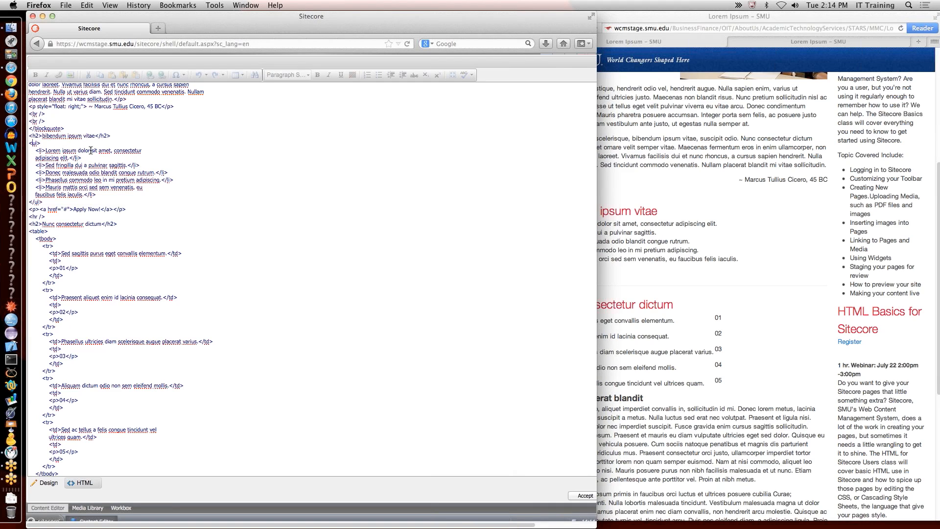
left_click(637, 249)
left_click_drag(557, 224, 704, 233)
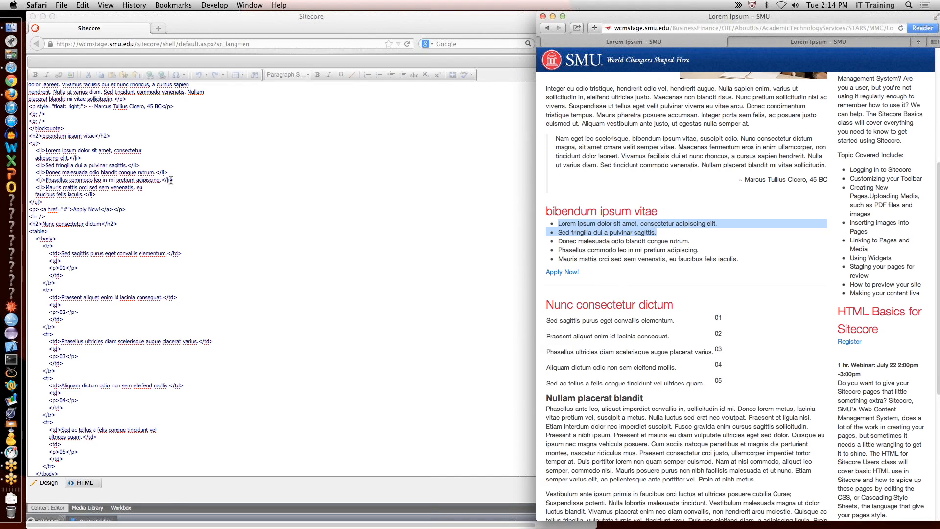
left_click(38, 150)
left_click_drag(46, 151, 128, 164)
left_click(38, 173)
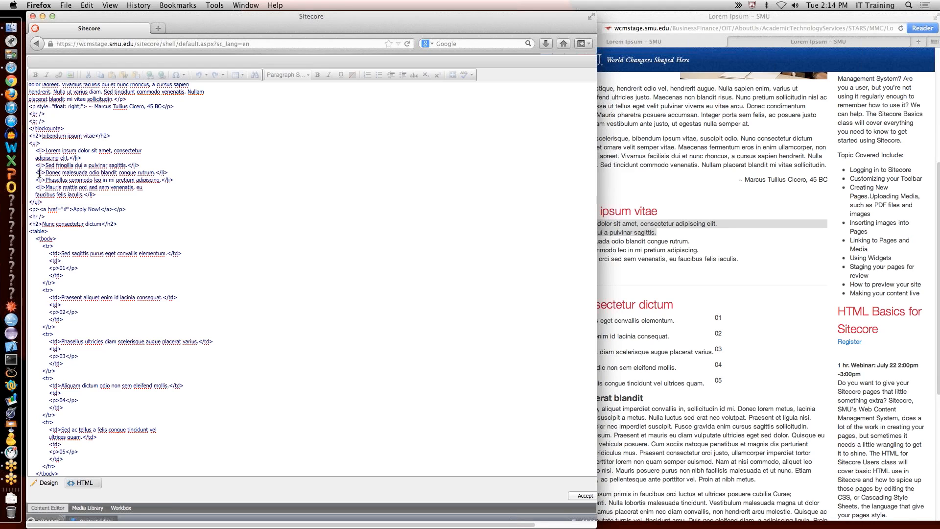
left_click(163, 173)
double_click(64, 209)
triple_click(65, 209)
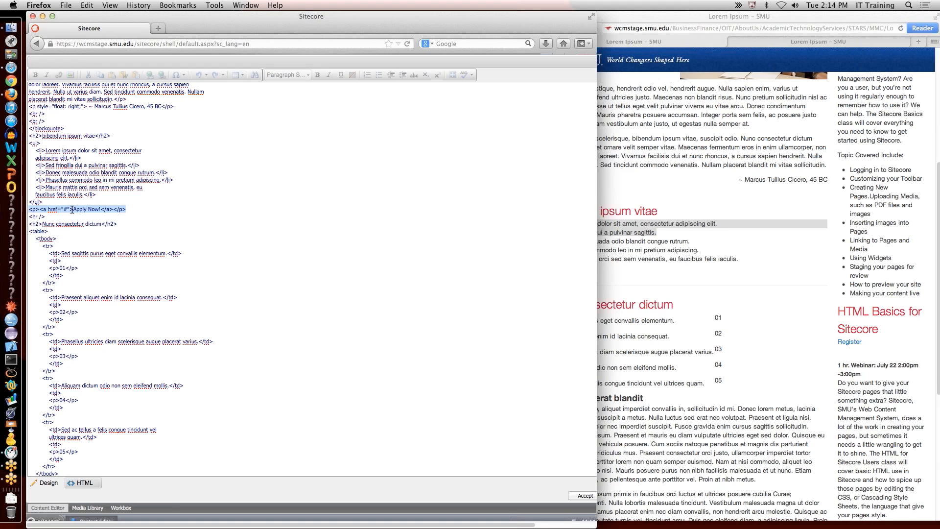
left_click(712, 290)
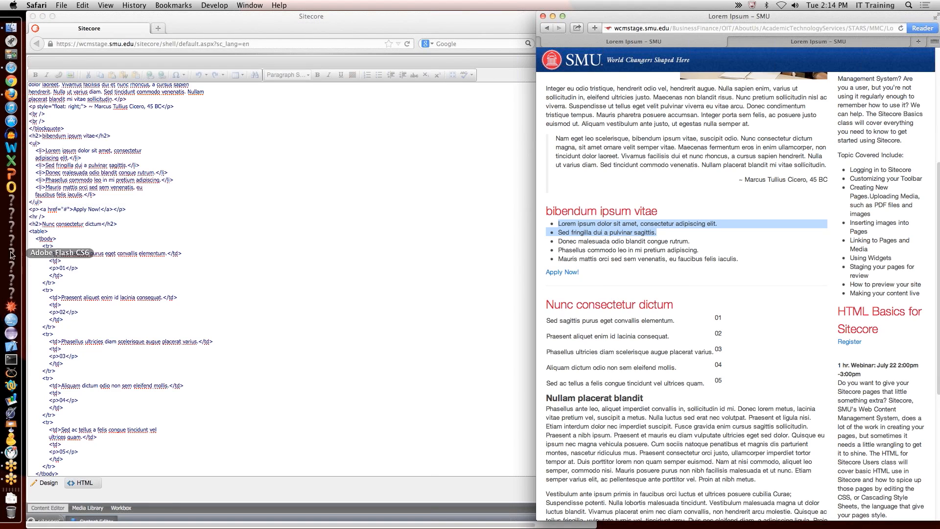
triple_click(39, 217)
left_click(637, 268)
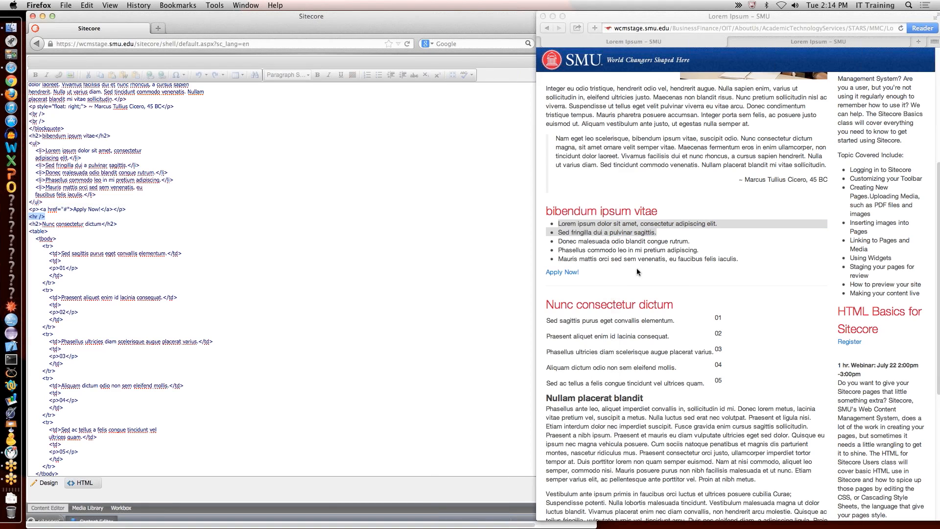
left_click(629, 284)
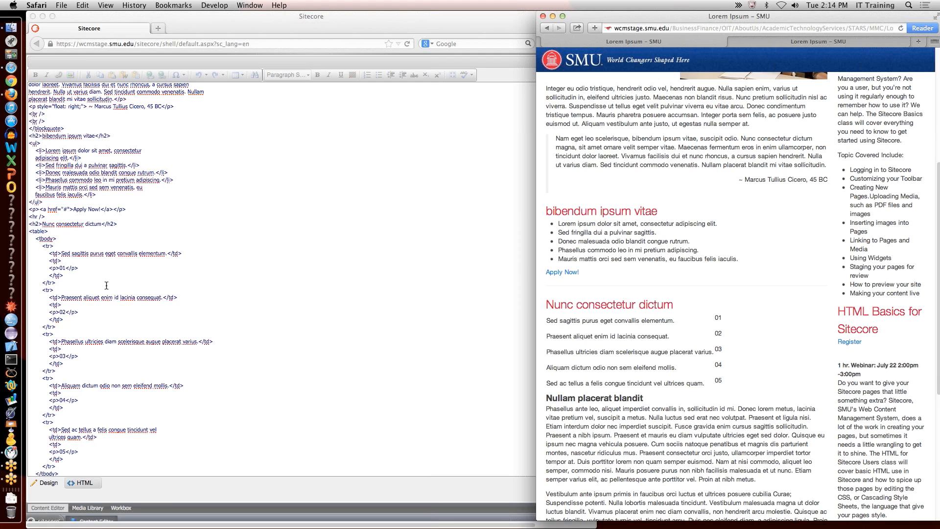
left_click(54, 228)
left_click_drag(29, 231, 230, 430)
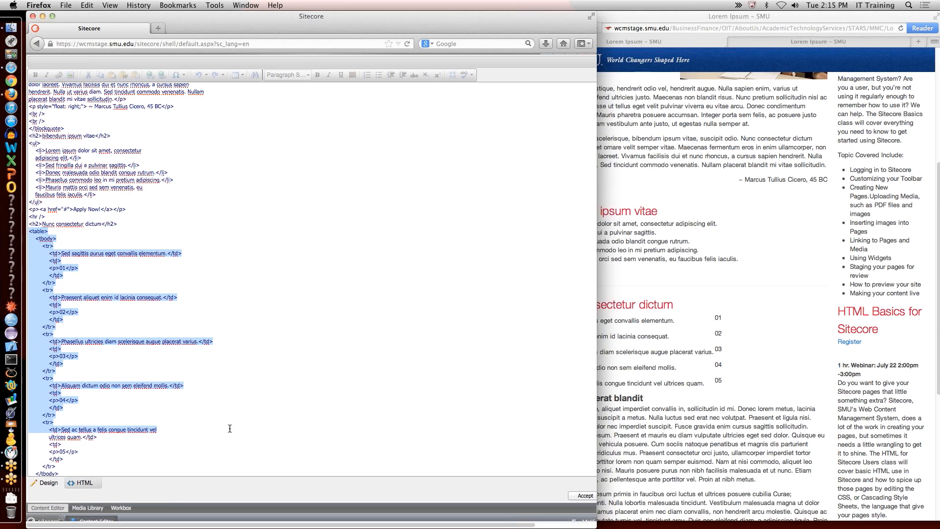
scroll(221, 380, "down", 5)
left_click_drag(52, 305, 20, 120)
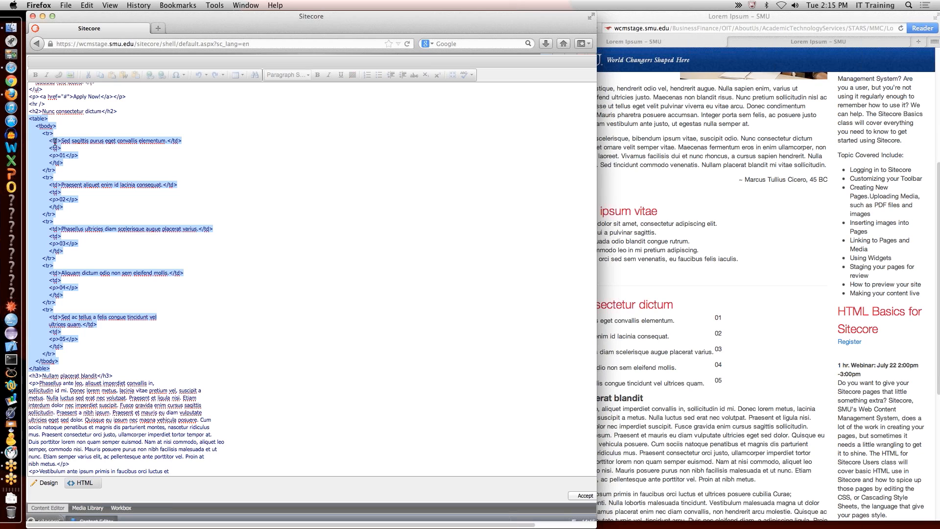
left_click(665, 328)
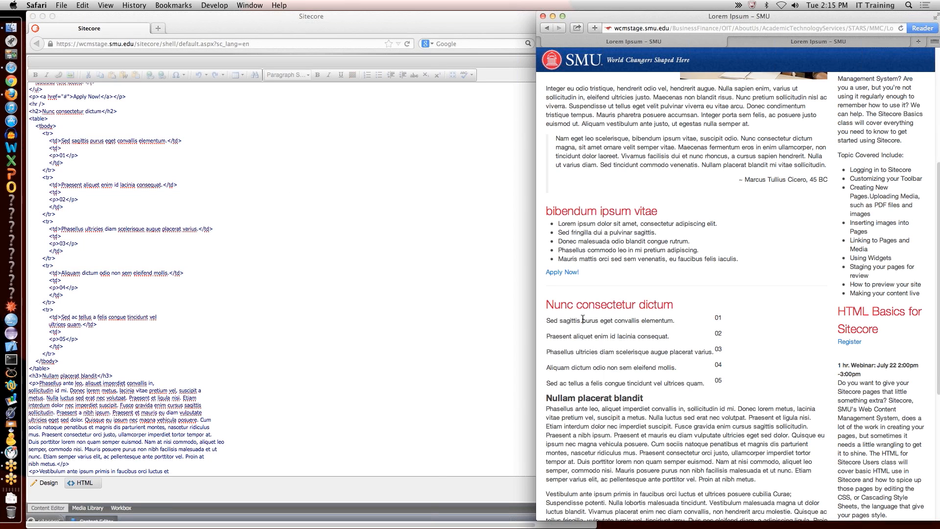
left_click_drag(546, 320, 678, 321)
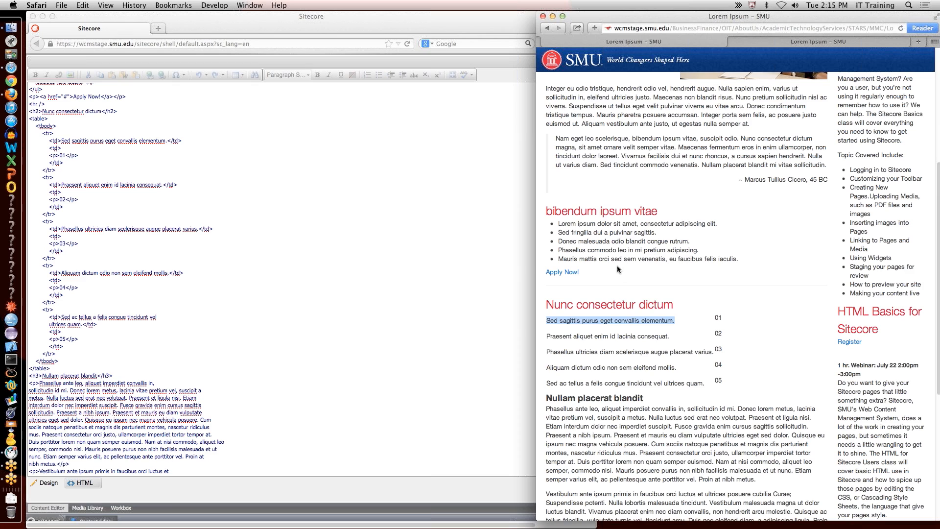
left_click(718, 319, "shift")
left_click_drag(718, 334, 733, 386)
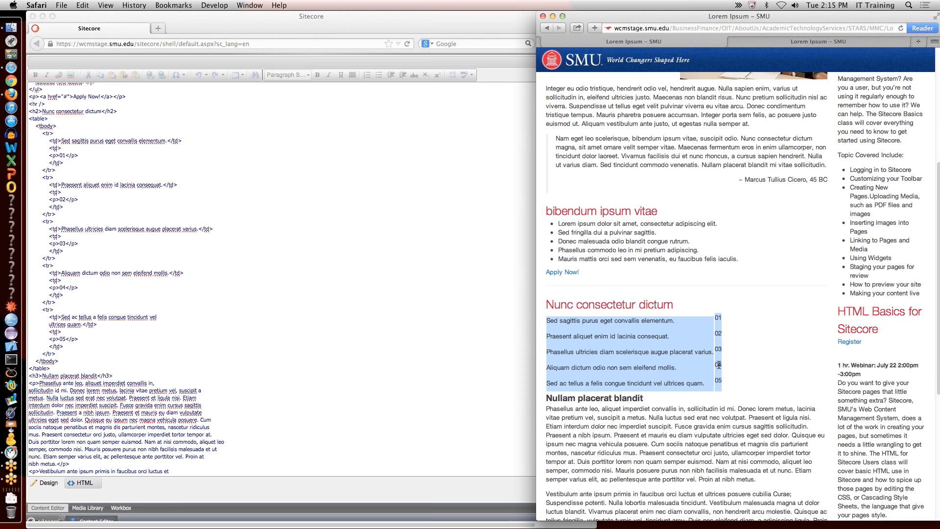
left_click_drag(719, 365, 720, 330)
Step: Review the Nullam placerat blandit heading and Phasellus paragraph markup in the HTML source
left_click(245, 330)
left_click(247, 329)
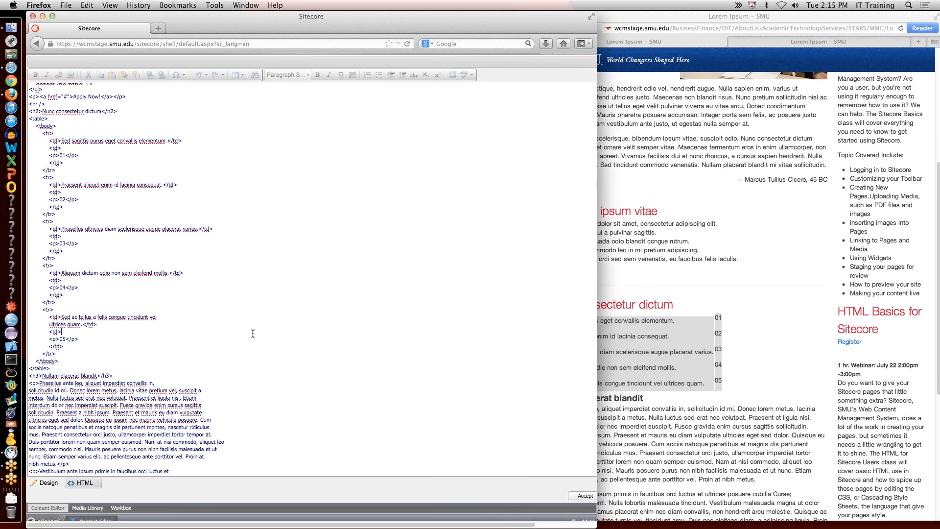
scroll(268, 333, "down", 4)
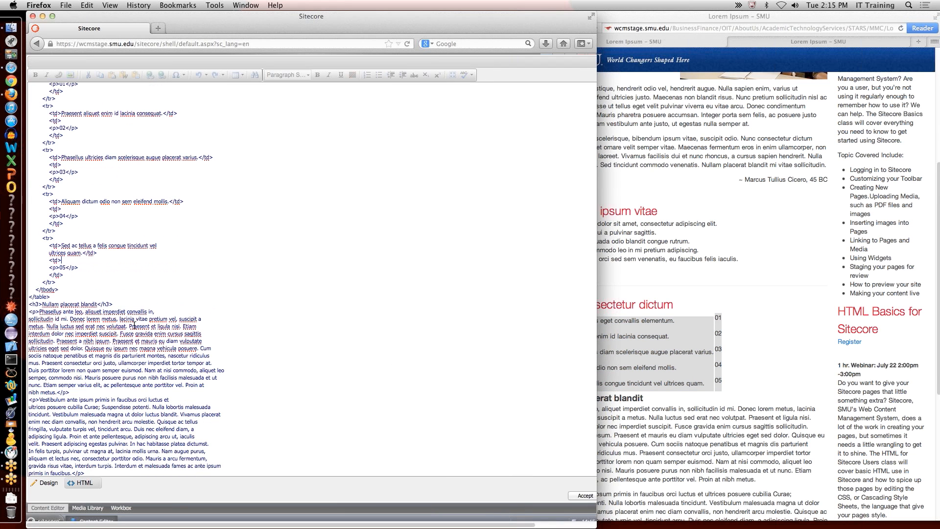
triple_click(70, 304)
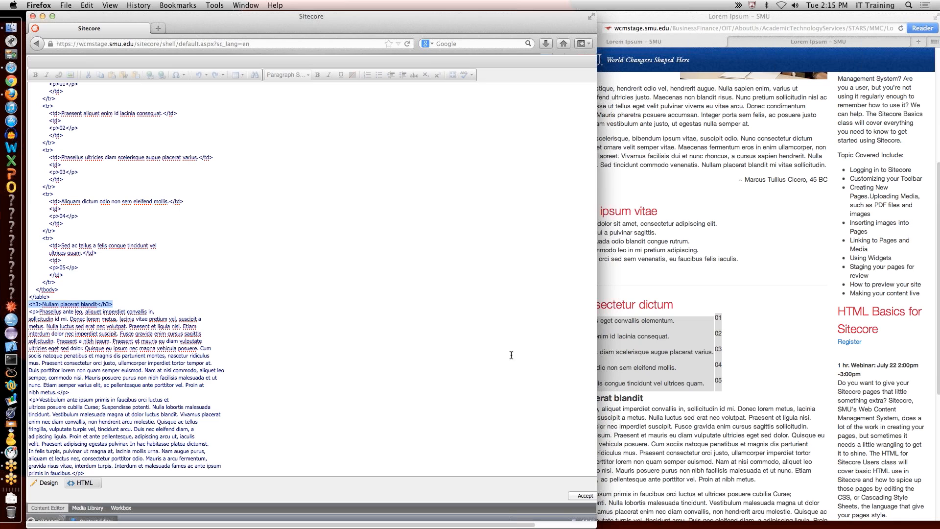
left_click(82, 341)
left_click_drag(29, 319, 188, 474)
left_click(279, 373)
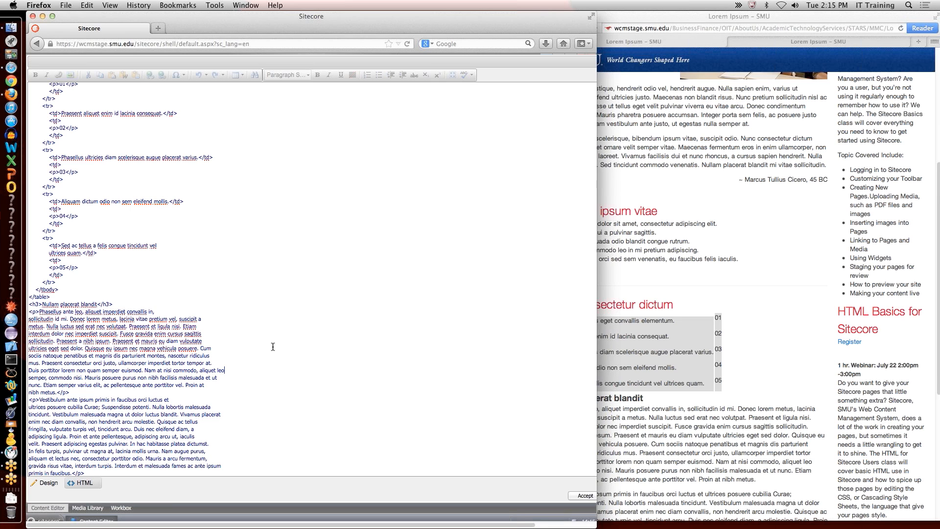
scroll(274, 345, "up", 15)
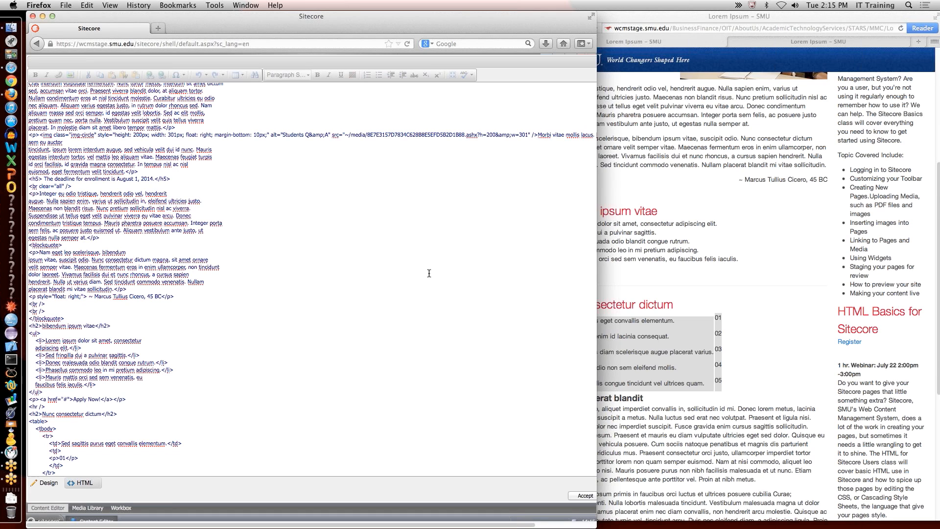
left_click(716, 237)
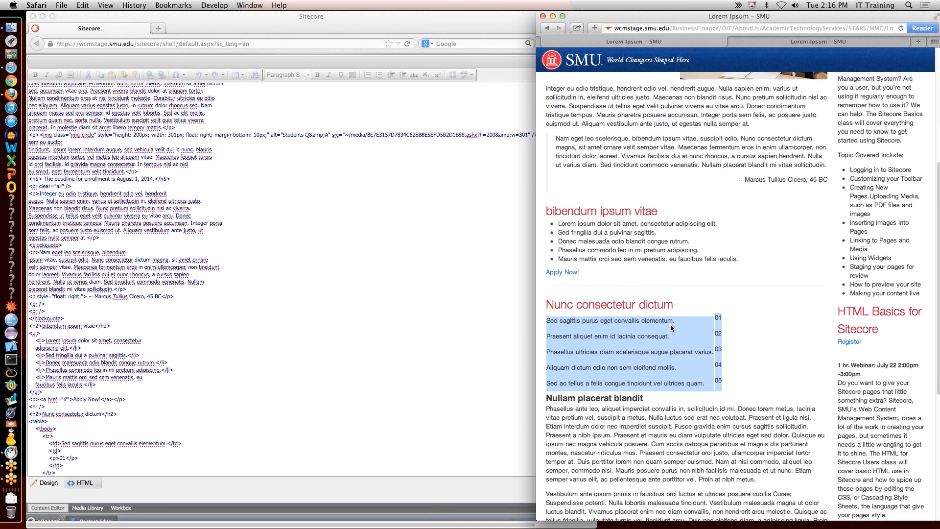
Step: At the top of the preview, highlight the Lorem Ipsum heading, first paragraph and photo-side text
scroll(724, 149, "up", 6)
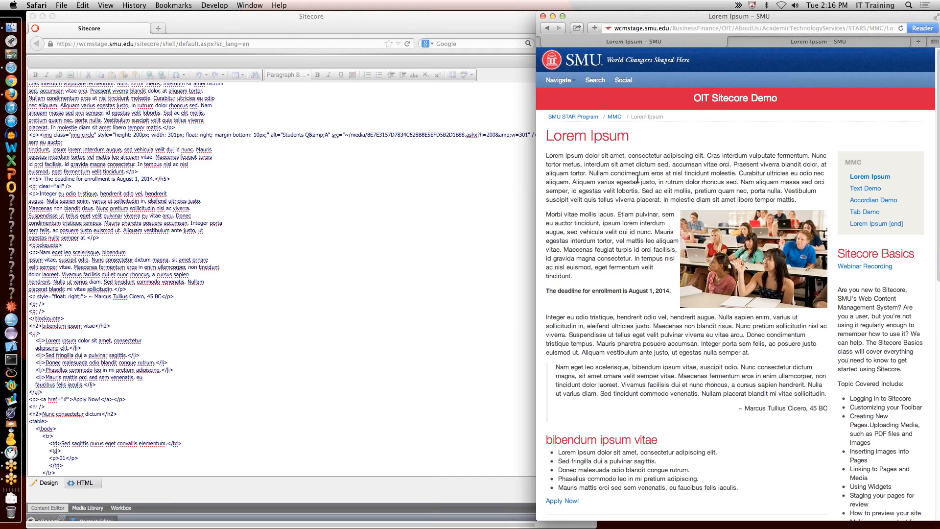
left_click_drag(547, 139, 630, 136)
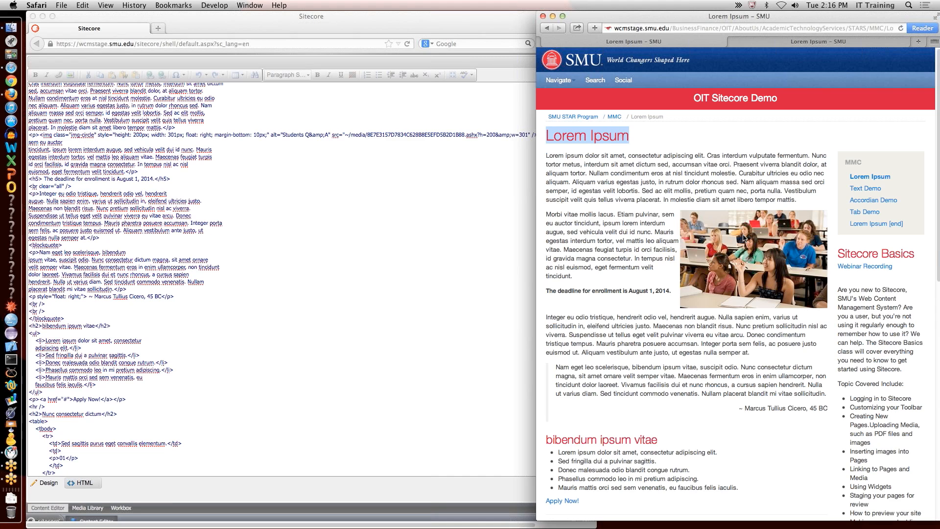
left_click_drag(547, 163, 546, 197)
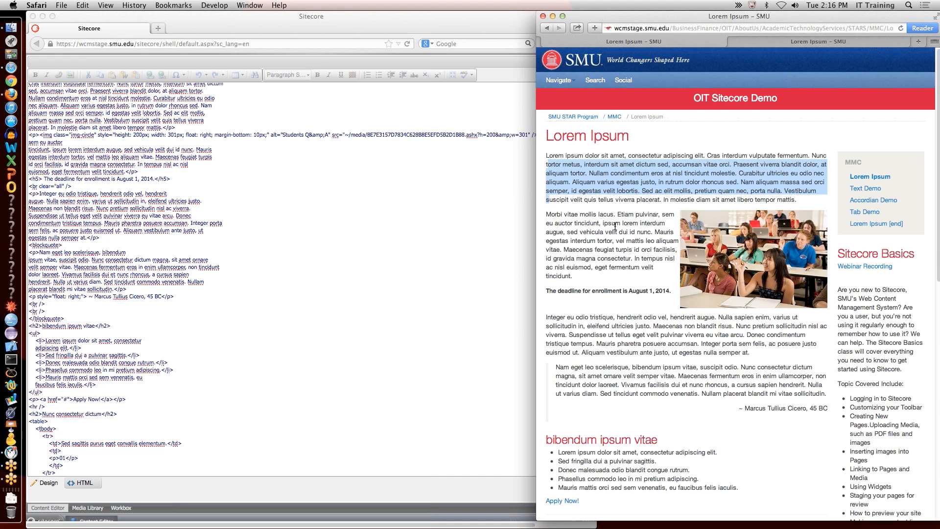
left_click_drag(587, 224, 602, 275)
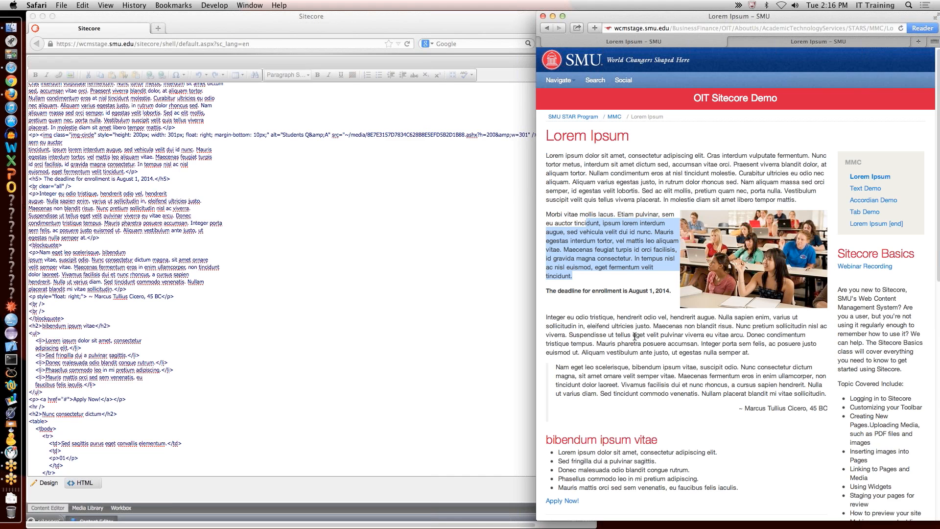
Step: Scroll the HTML source back to its opening paragraph and image for comparison
left_click(489, 260)
scroll(224, 206, "up", 1)
scroll(224, 208, "down", 10)
scroll(227, 212, "up", 9)
scroll(229, 214, "down", 5)
scroll(231, 215, "up", 6)
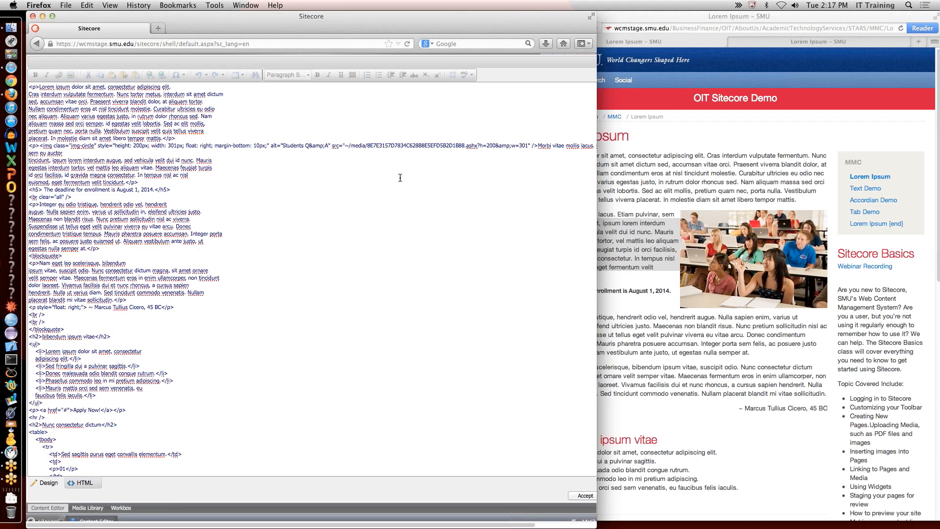
Step: Compare the styled and unstyled Lorem Ipsum preview pages against the cleaned HTML source
left_click(742, 153)
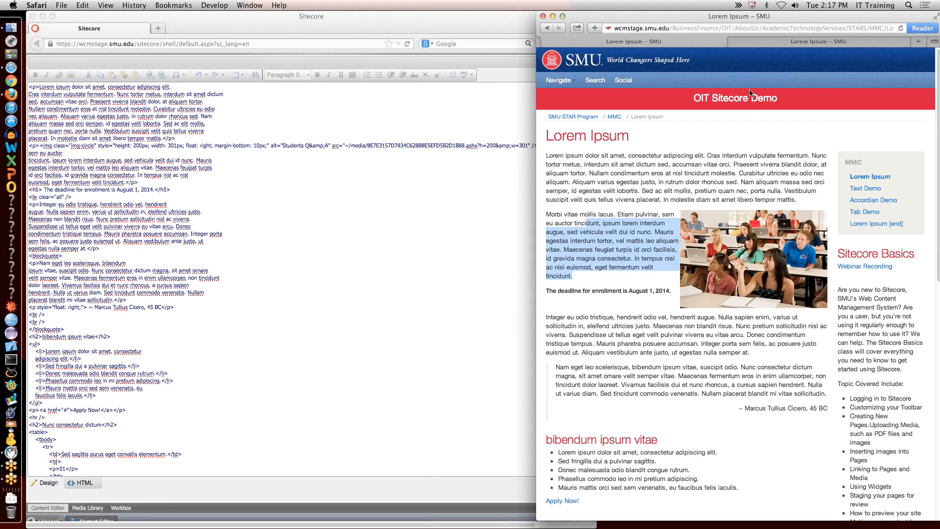
left_click(764, 42)
scroll(610, 241, "down", 6)
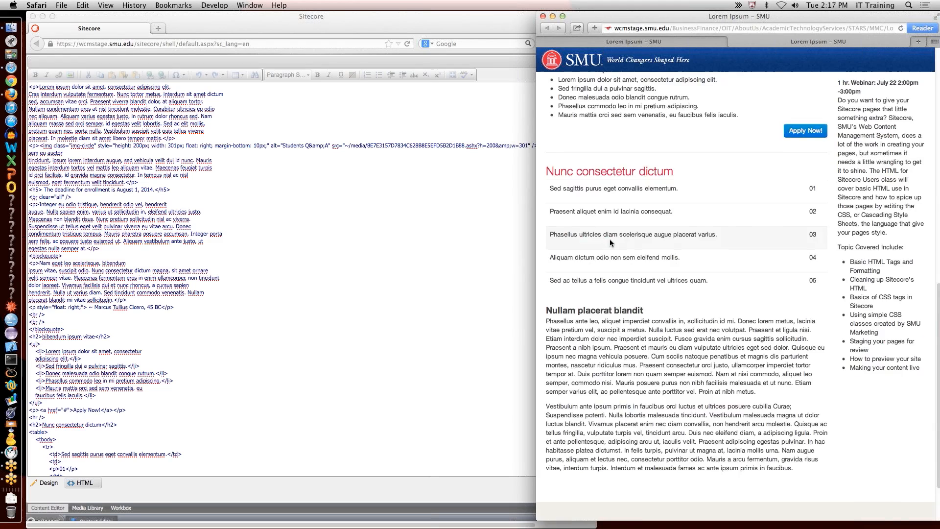
scroll(610, 241, "up", 10)
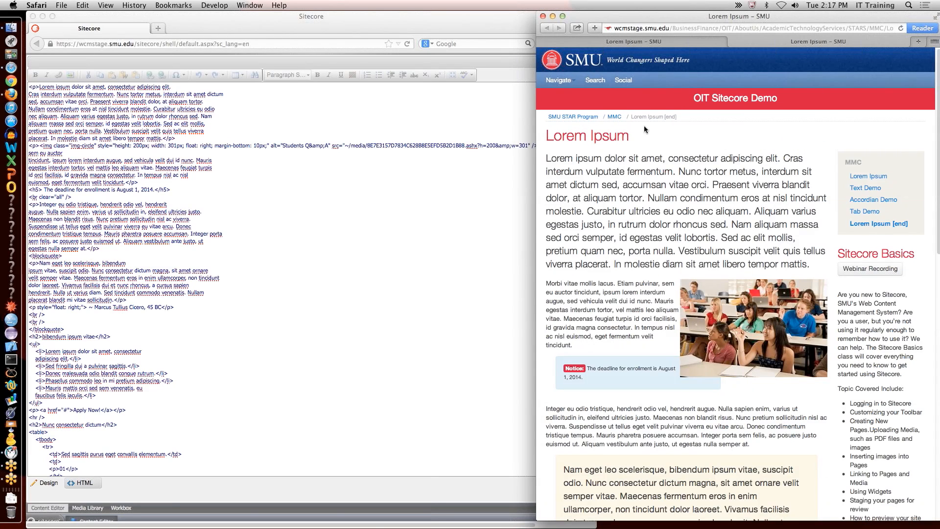
left_click(652, 43)
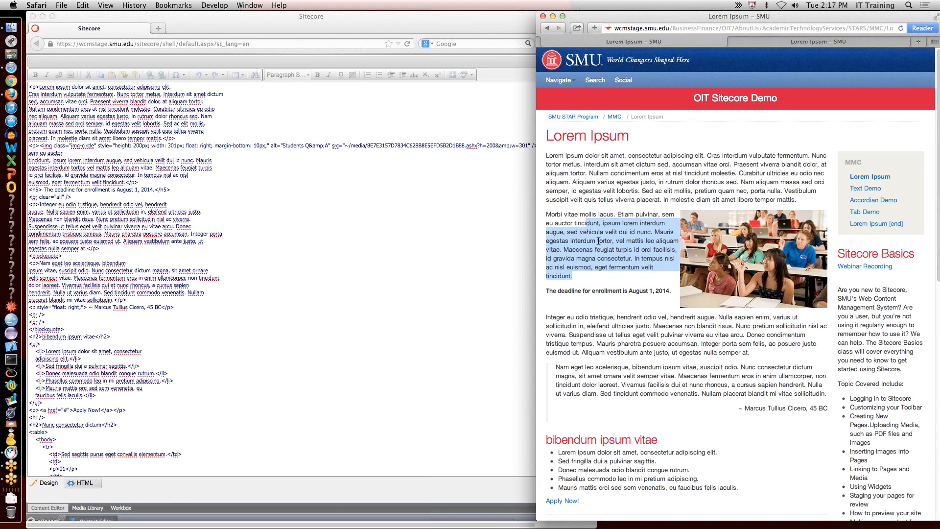
left_click(251, 237)
left_click(934, 31)
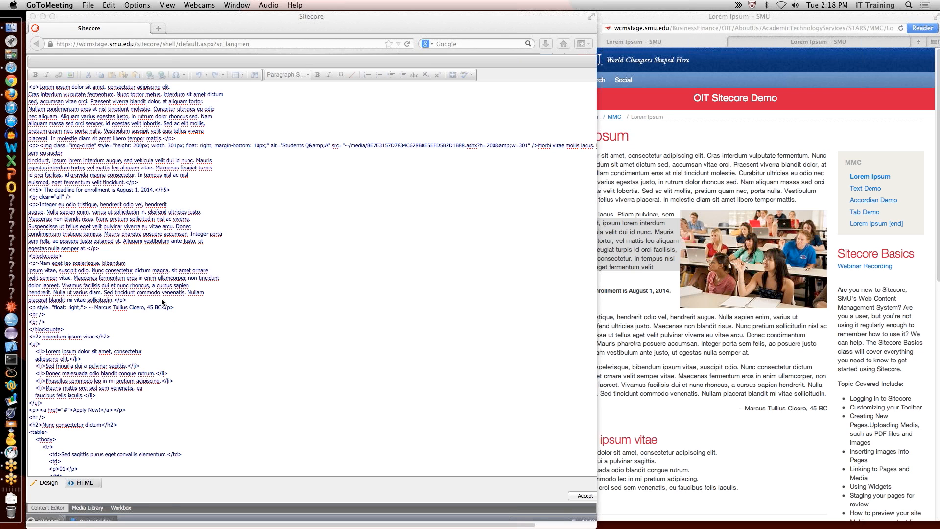
Step: Reposition and widen the Sitecore Firefox window beside the Safari page
left_click(660, 425)
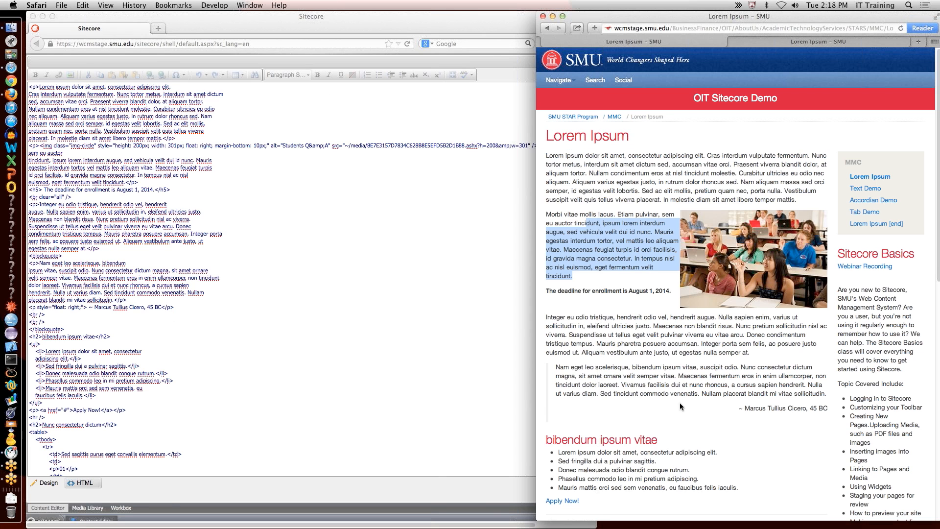
left_click(375, 16)
left_click_drag(375, 16, 500, 16)
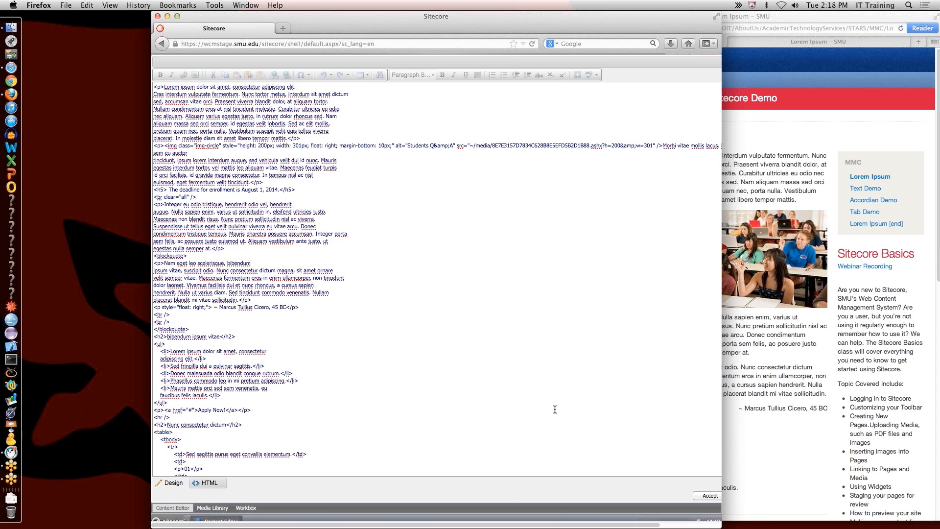
left_click(684, 525)
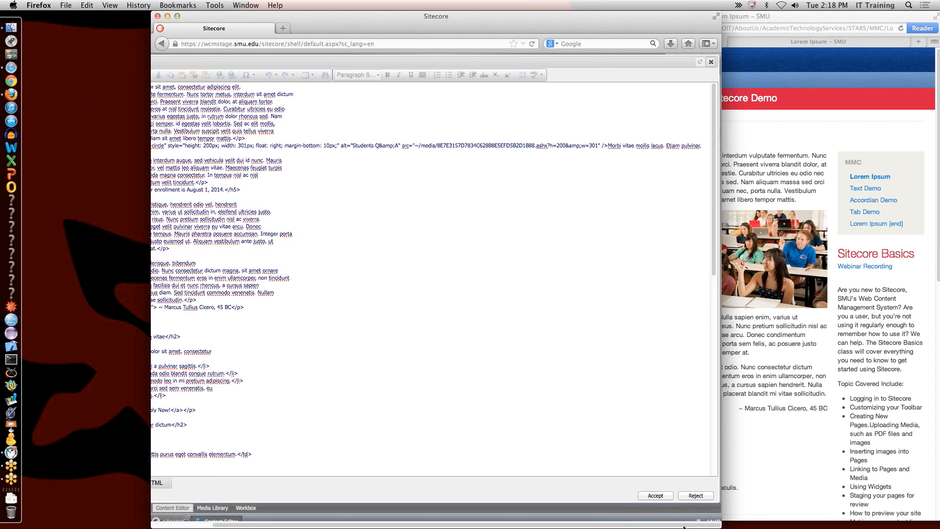
left_click_drag(715, 526, 820, 526)
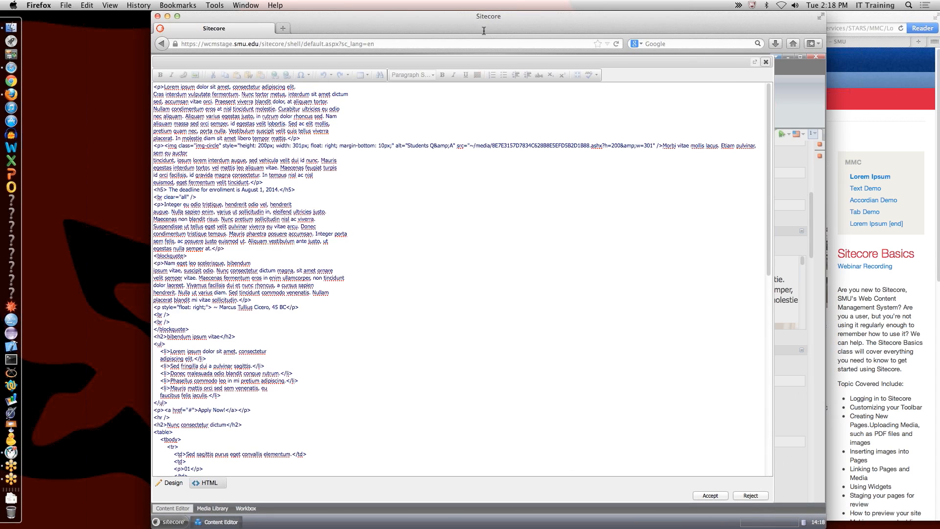
left_click_drag(478, 26, 372, 24)
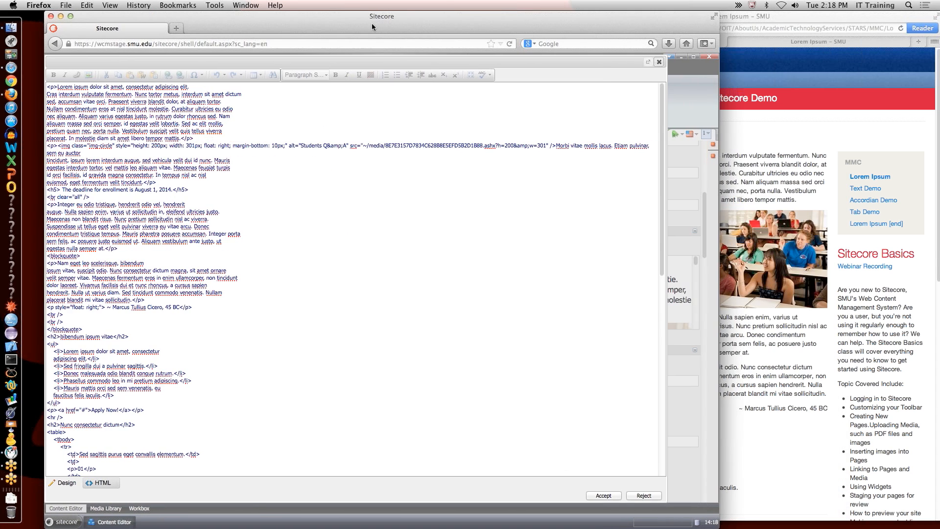
Step: Close the HTML editor dialog and preview the Lorem Ipsum page in a new tab
left_click(659, 61)
left_click_drag(718, 519, 767, 523)
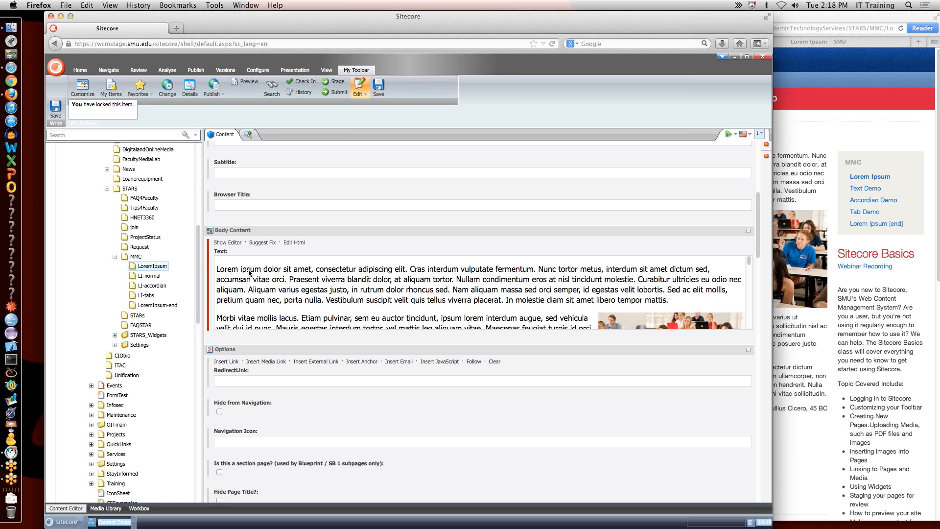
left_click(235, 242)
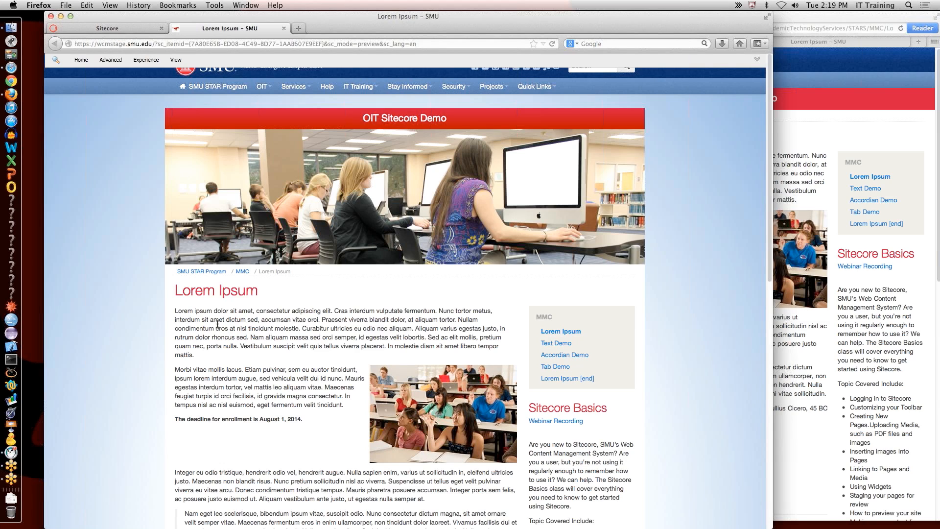
Step: Highlight part of the preview's first paragraph, then return to the Content Editor tab
left_click_drag(210, 319, 229, 357)
left_click(229, 347)
left_click_drag(226, 319, 241, 360)
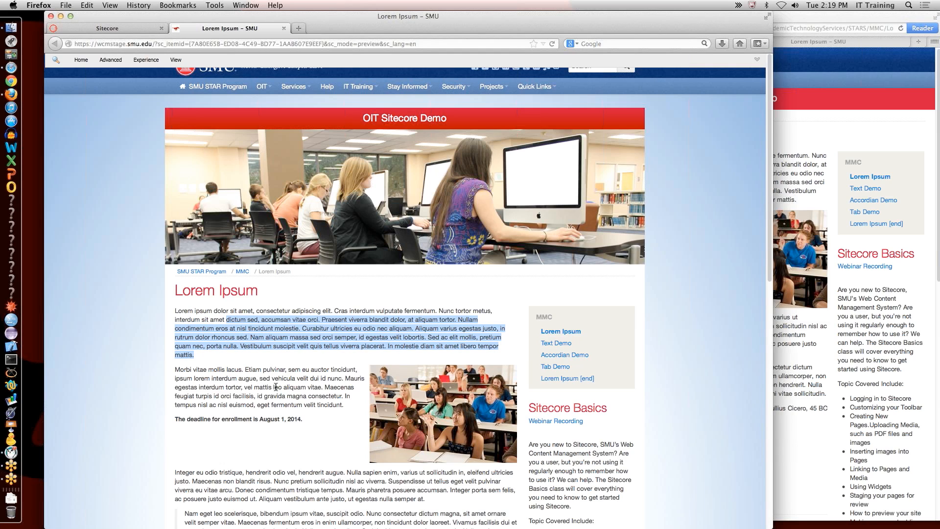
left_click(113, 28)
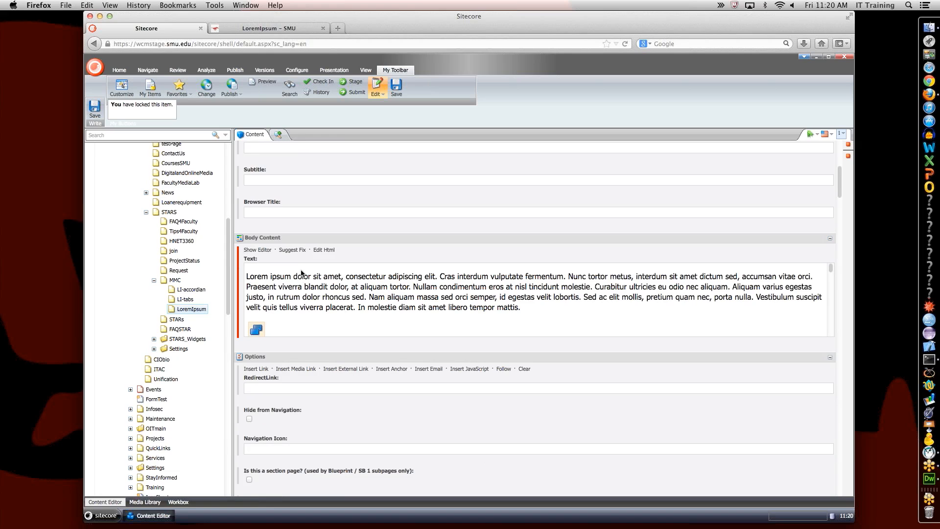
Step: Open the body content's HTML source and inspect the Symbol font-family middot bullet markup
left_click(263, 251)
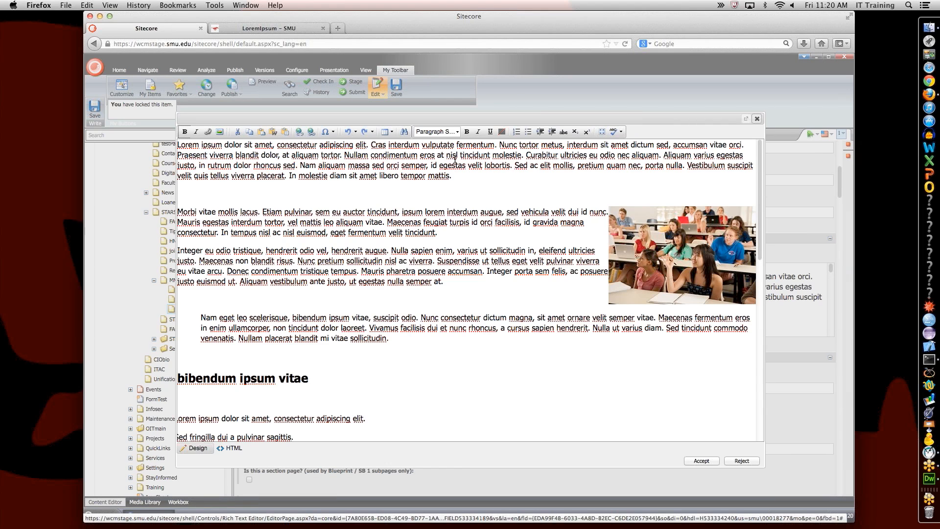
left_click(386, 260)
left_click(240, 451)
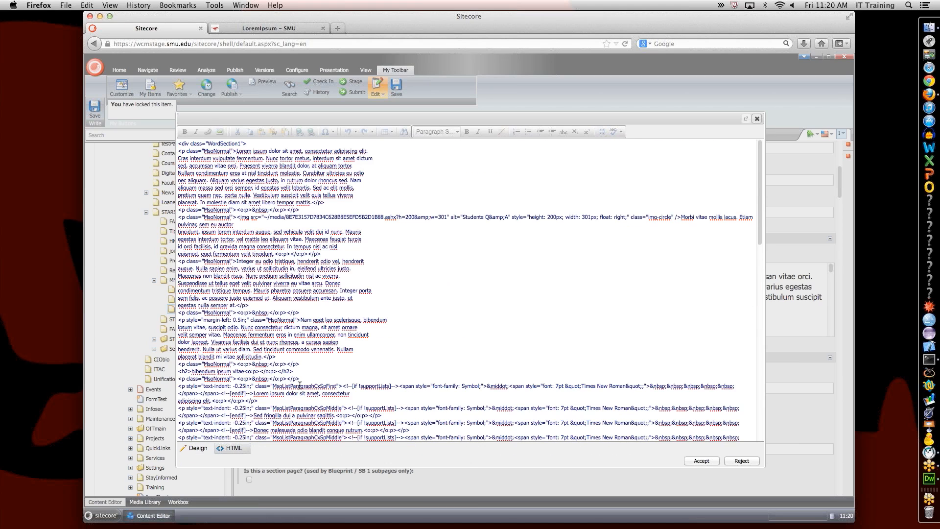
key("XF86AudioRaiseVolume")
scroll(325, 385, "down", 3)
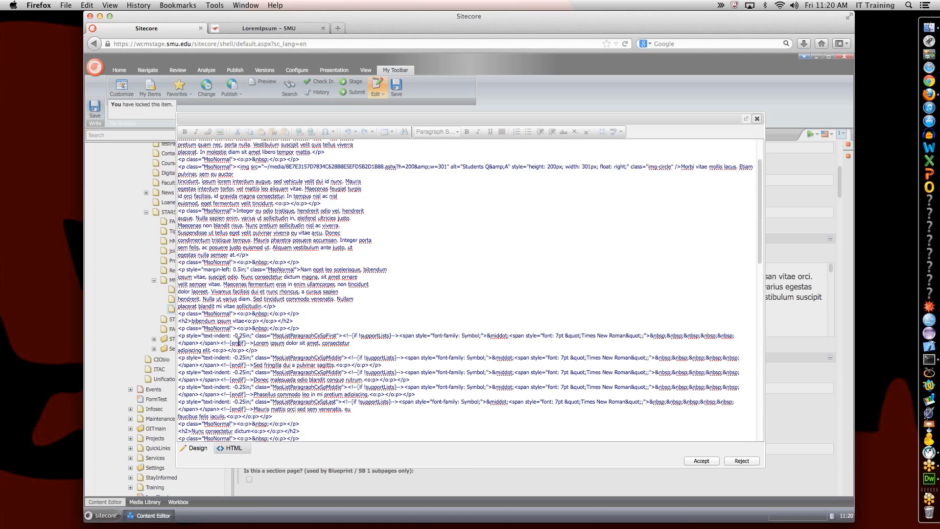
left_click_drag(223, 337, 282, 337)
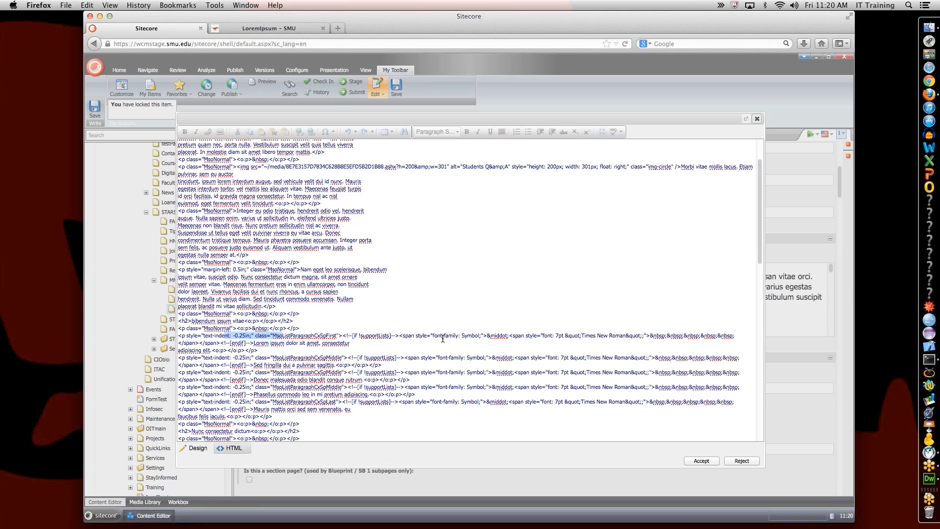
left_click(417, 335)
left_click_drag(417, 335, 502, 336)
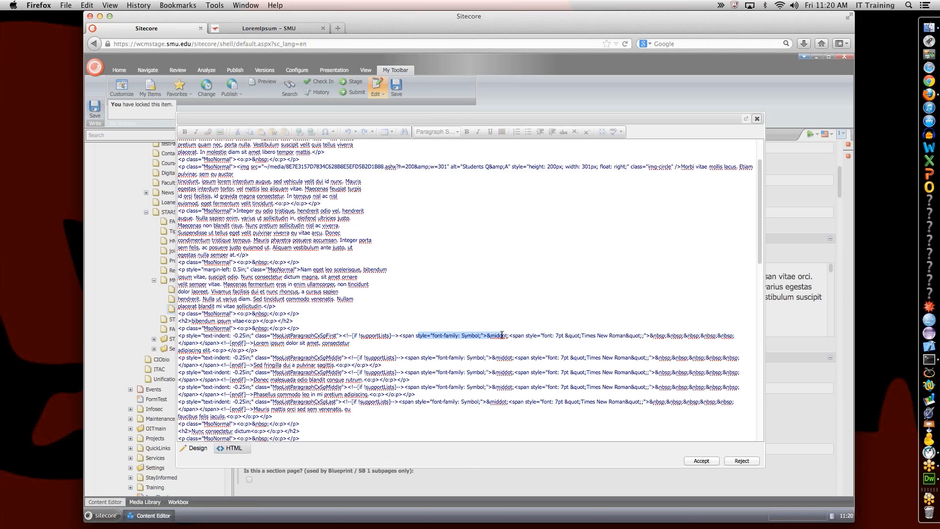
double_click(501, 336)
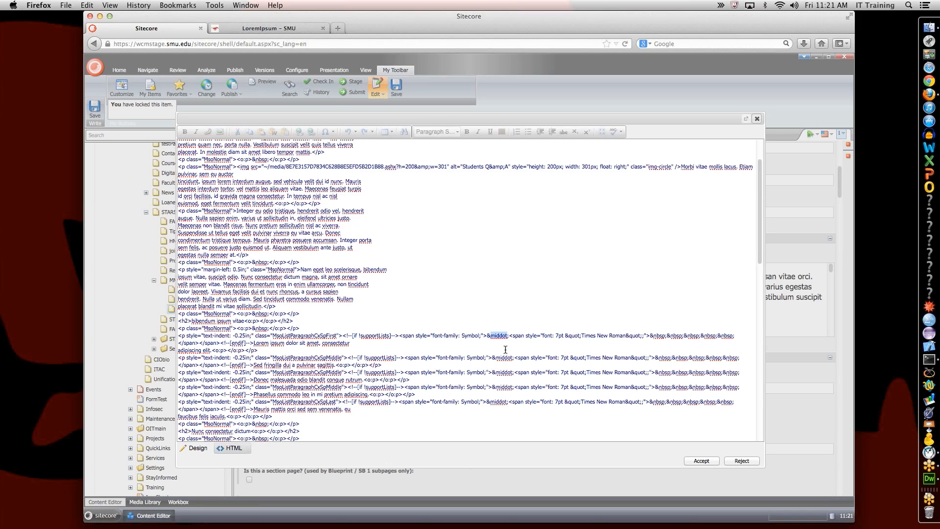
Step: Inspect the MsoListParagraphCxSpFirst, MsoNormal and WordSection1 classes in the source
triple_click(533, 335)
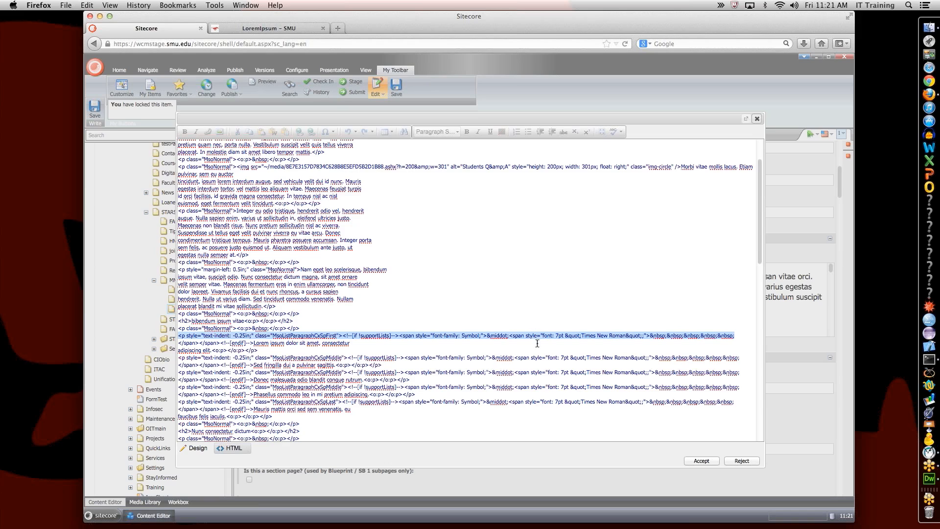
double_click(292, 335)
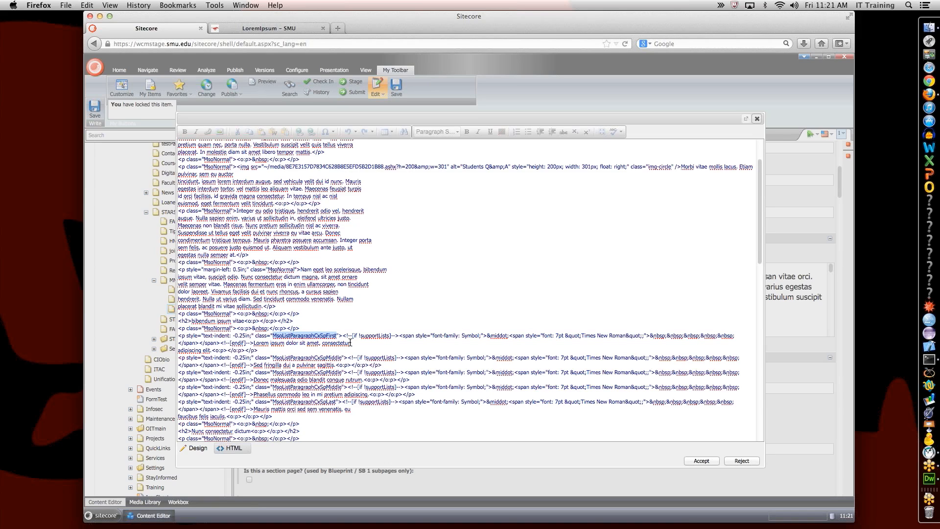
double_click(217, 160)
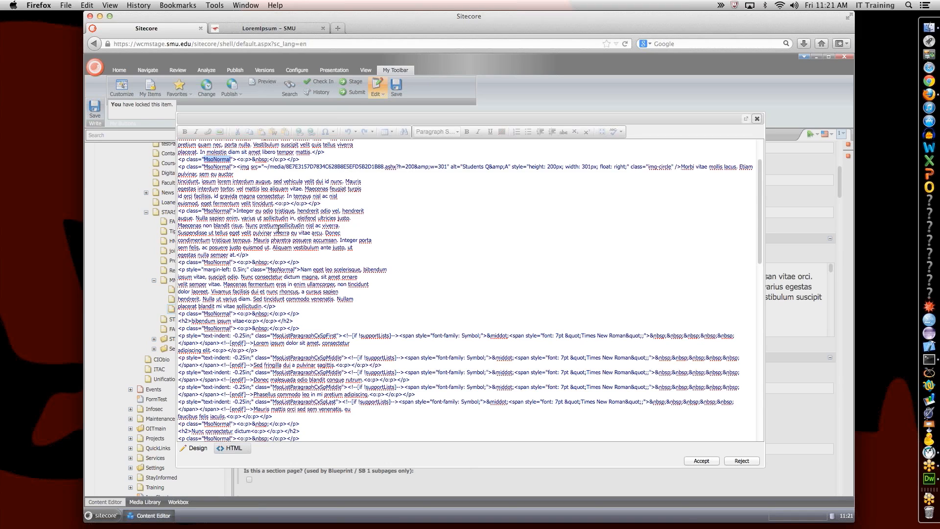
scroll(278, 228, "up", 3)
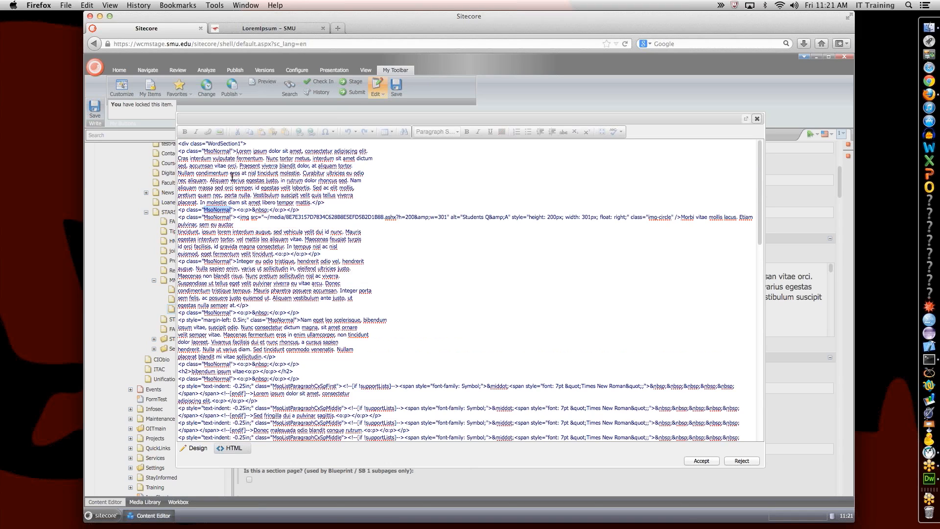
double_click(217, 152)
left_click(220, 144)
double_click(221, 144)
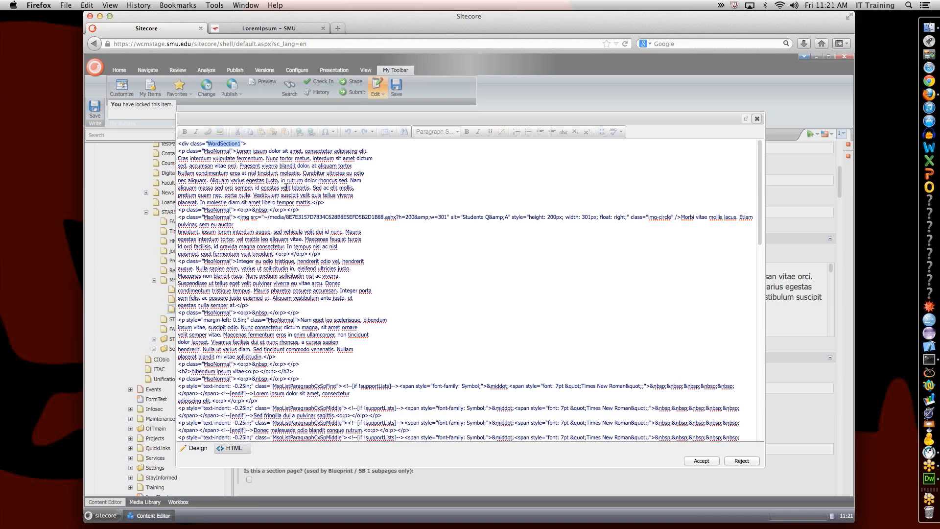
Step: Compare against the live Lorem Ipsum page, then return to the Sitecore HTML editor
left_click(269, 27)
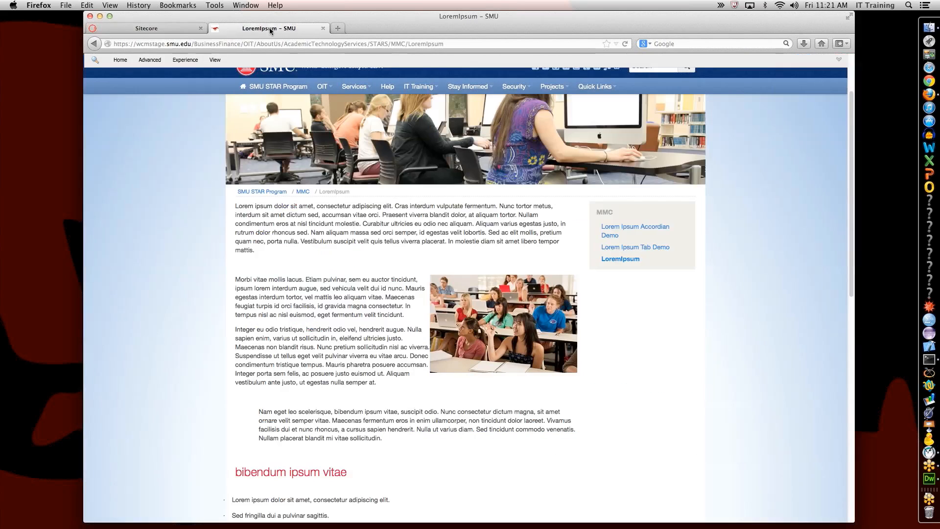
scroll(295, 192, "down", 10)
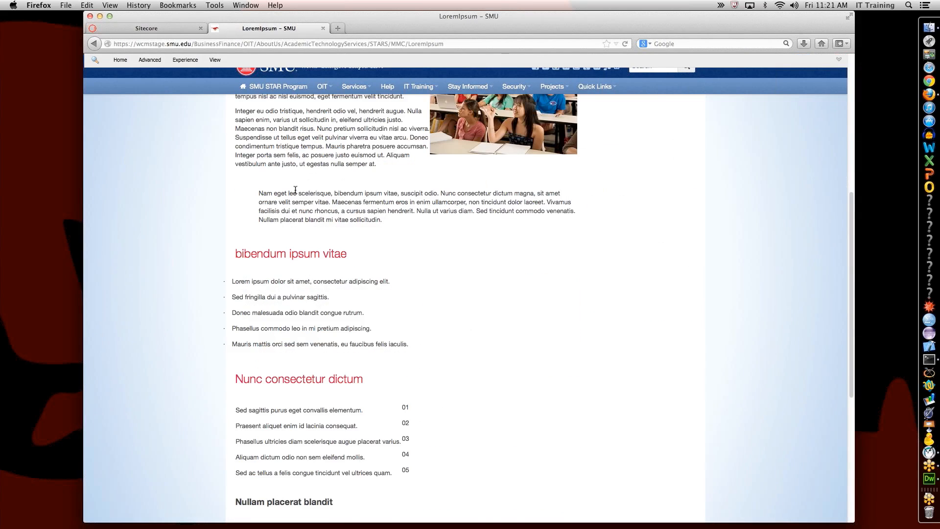
scroll(295, 191, "up", 10)
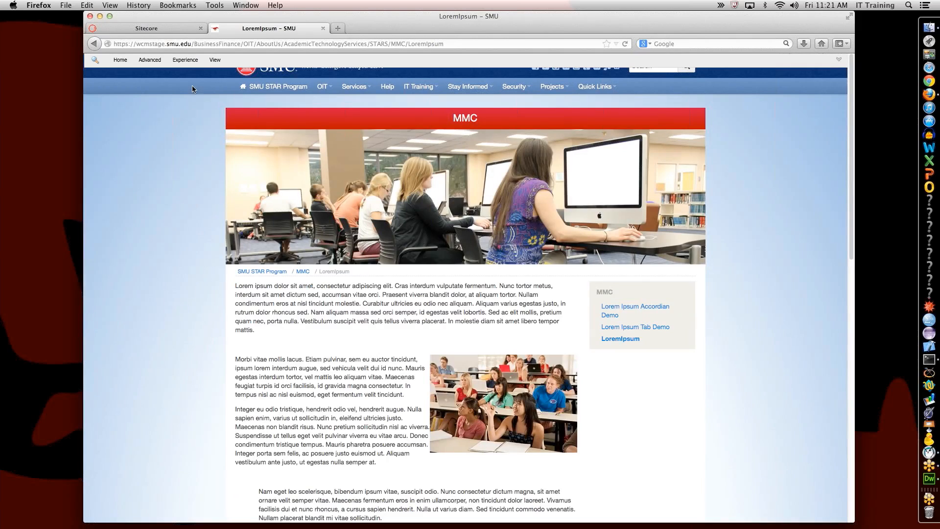
left_click(163, 28)
Step: Select all of the LoremIpsum body HTML source with Cmd+A, then switch to Dreamweaver
left_click(277, 246)
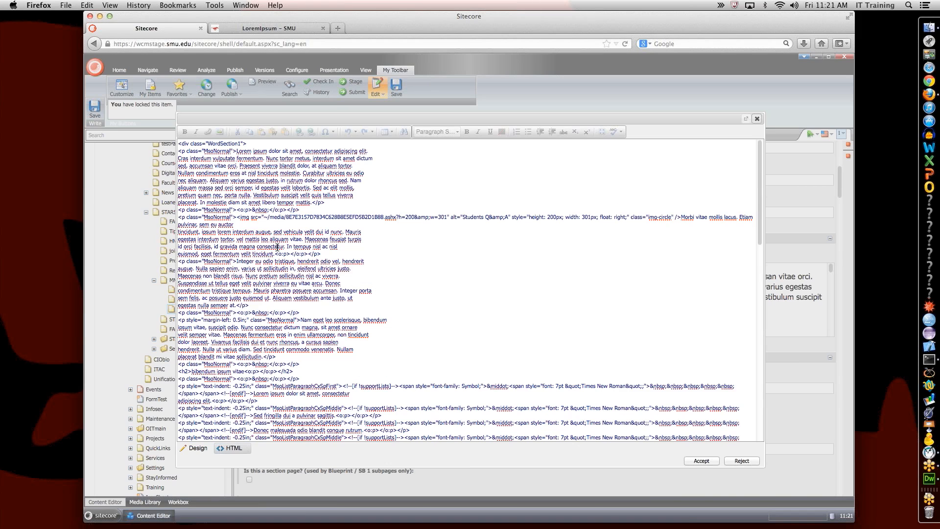
key("super+a")
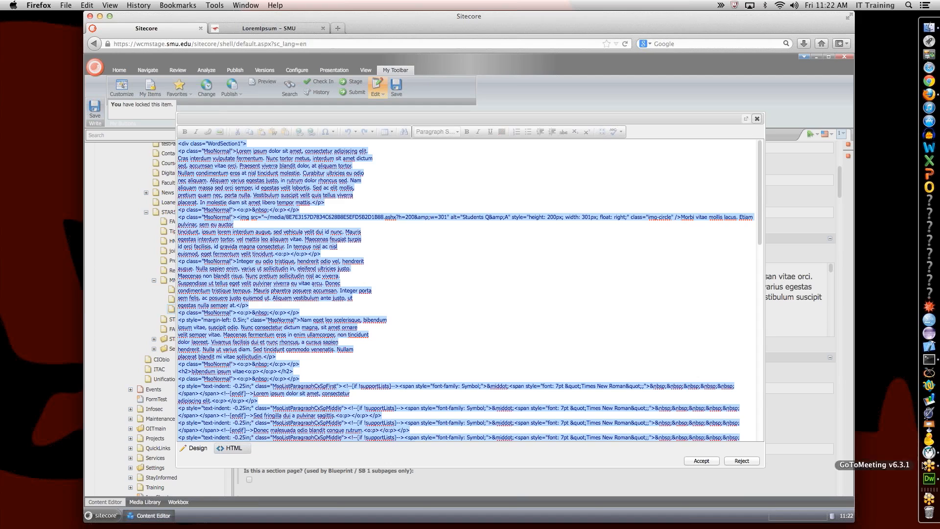
left_click(929, 479)
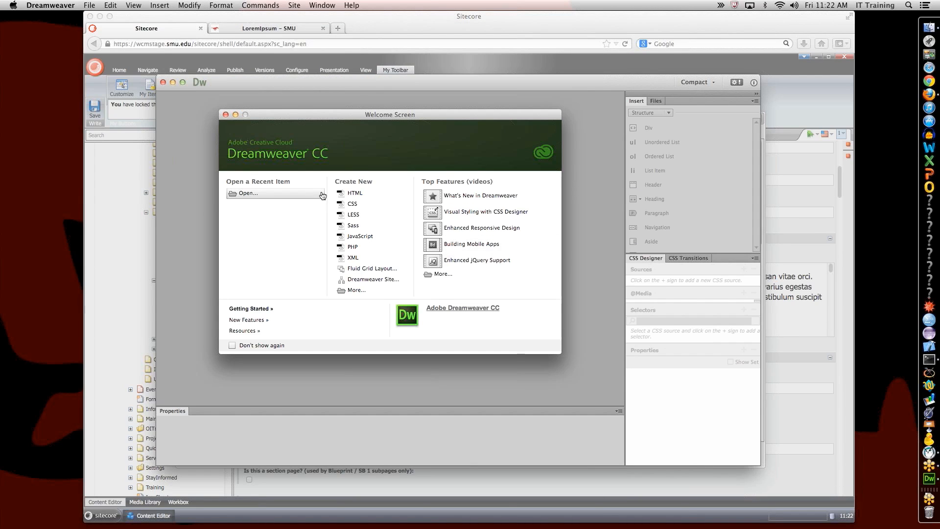
Step: Create a new HTML document in split Code/Design view and enlarge the window
left_click(372, 193)
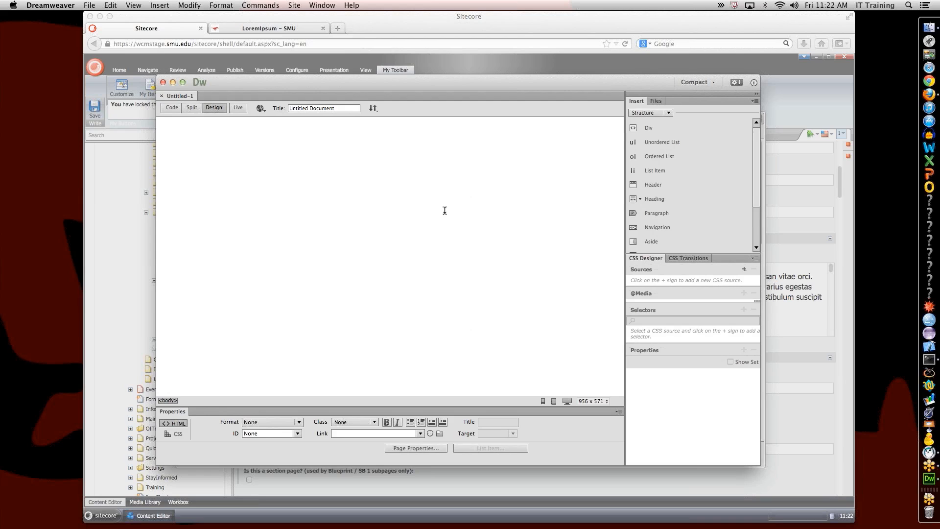
left_click(193, 107)
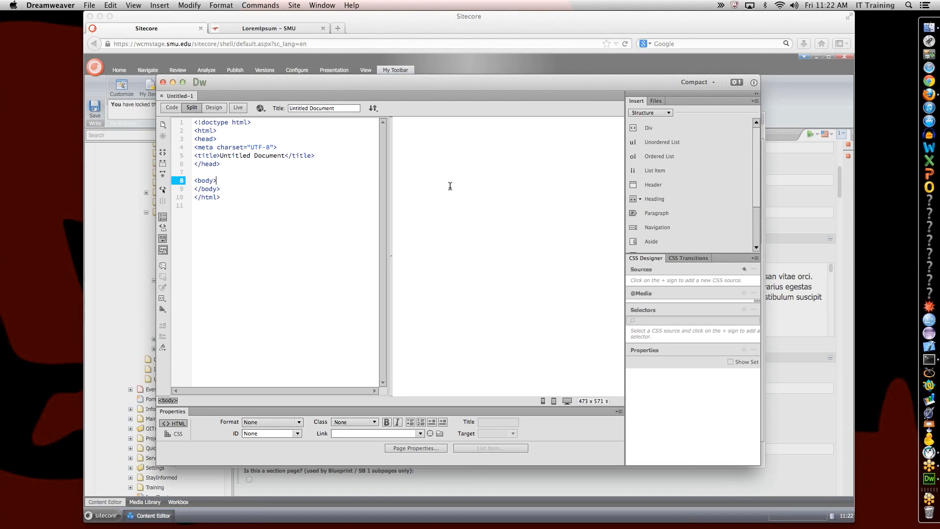
left_click_drag(384, 88, 305, 30)
left_click_drag(679, 404, 836, 500)
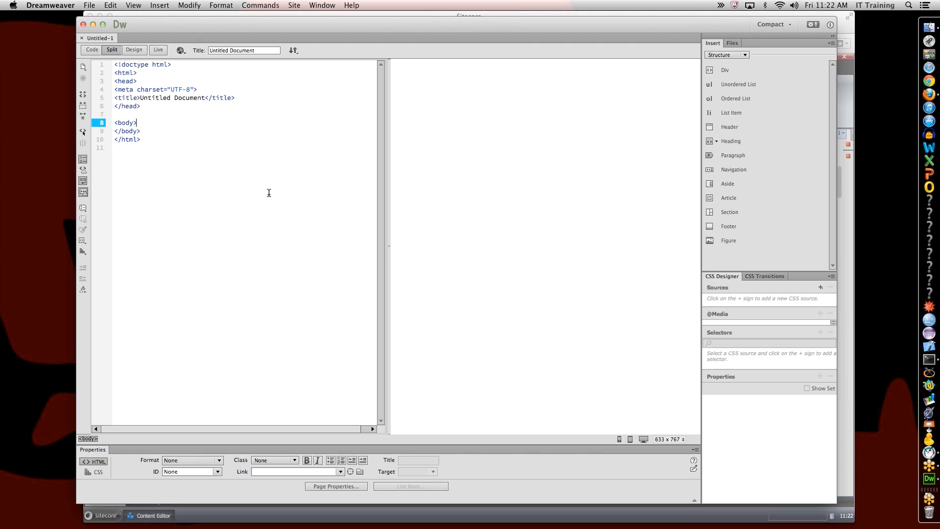
Step: Paste the copied Lorem ipsum HTML over the two empty <p>&nbsp;</p> lines in the body
key("Return")
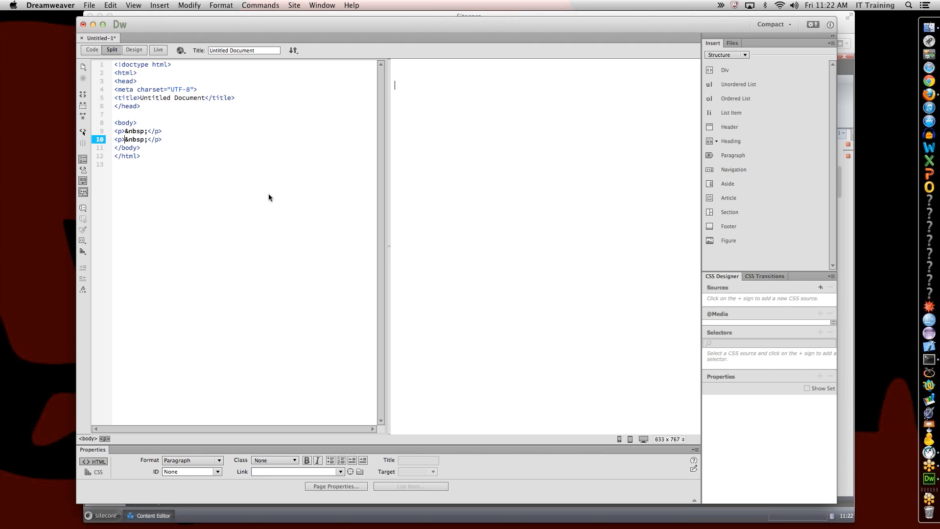
left_click_drag(169, 139, 114, 144)
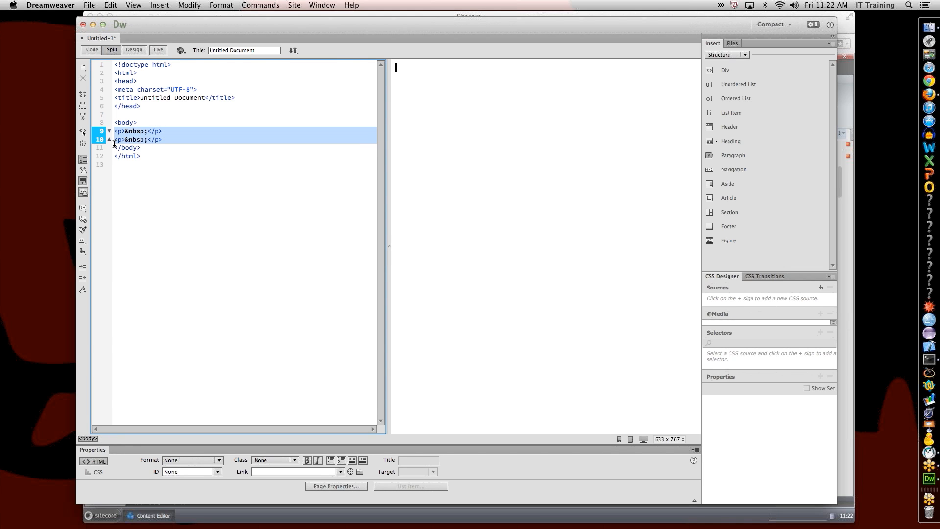
key("super+v")
left_click(273, 218)
Step: Refresh the Design view and review the pasted Lorem ipsum paragraphs, headings and table
scroll(287, 216, "up", 15)
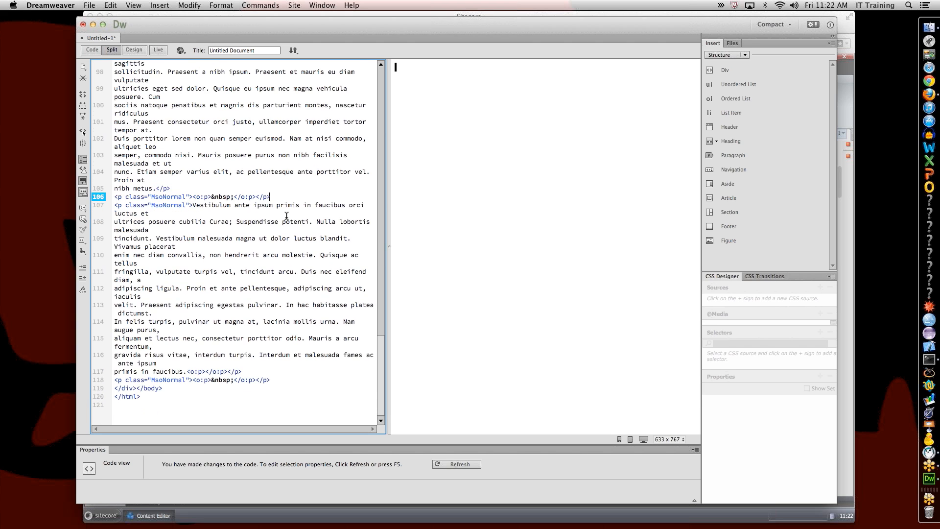
left_click(403, 225)
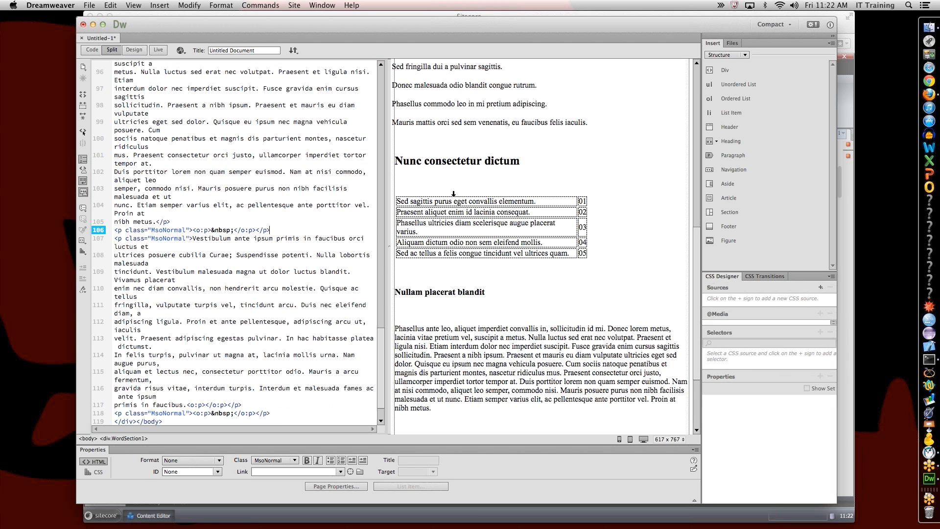
scroll(604, 228, "up", 15)
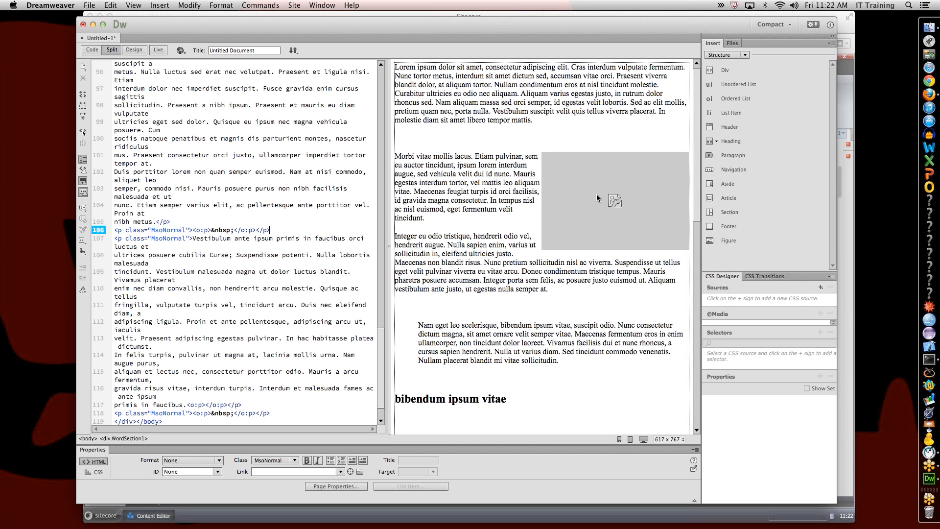
scroll(465, 197, "down", 15)
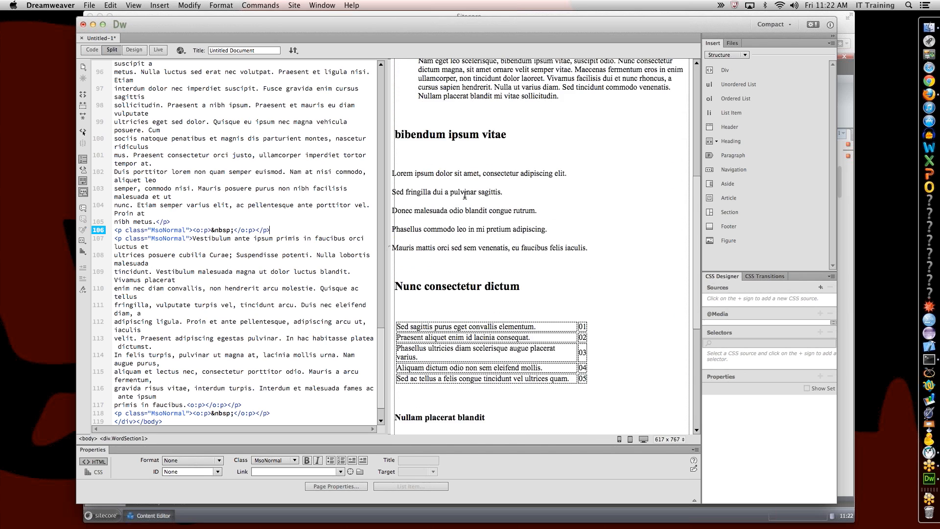
scroll(465, 195, "up", 15)
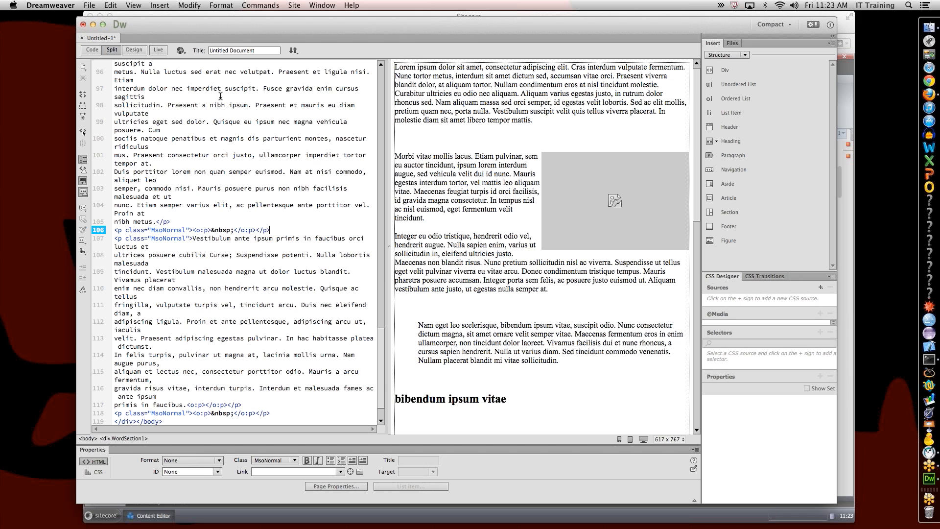
left_click(257, 5)
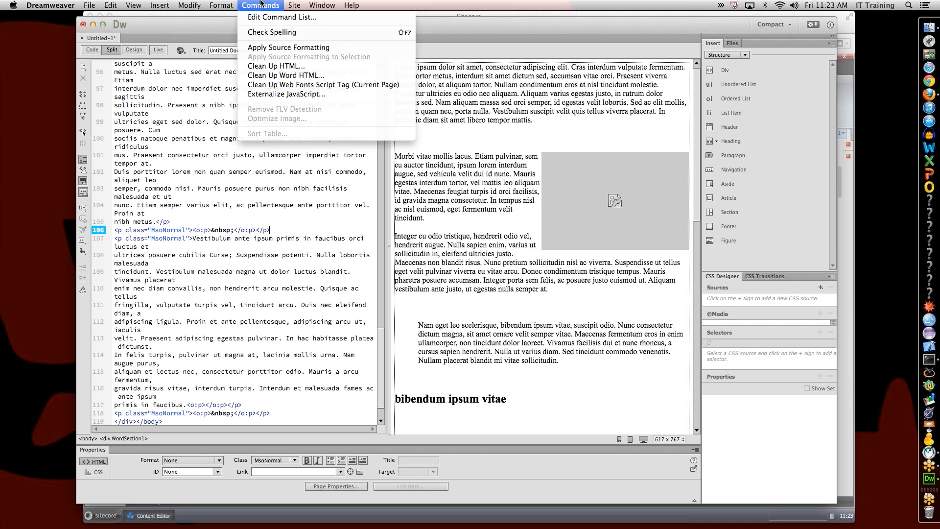
Step: Run Clean Up Word HTML for 'Word 2000 and newer' and dismiss the results summary
left_click(282, 75)
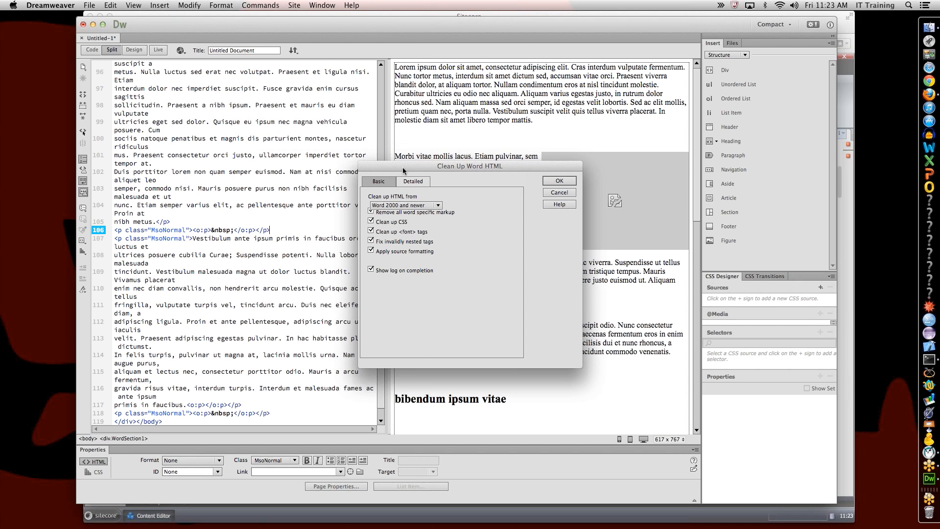
left_click(440, 207)
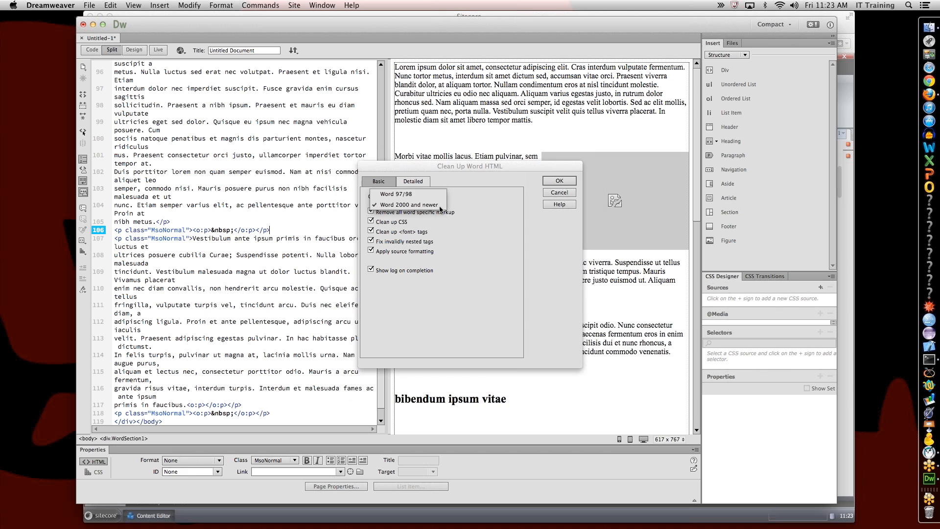
left_click(438, 205)
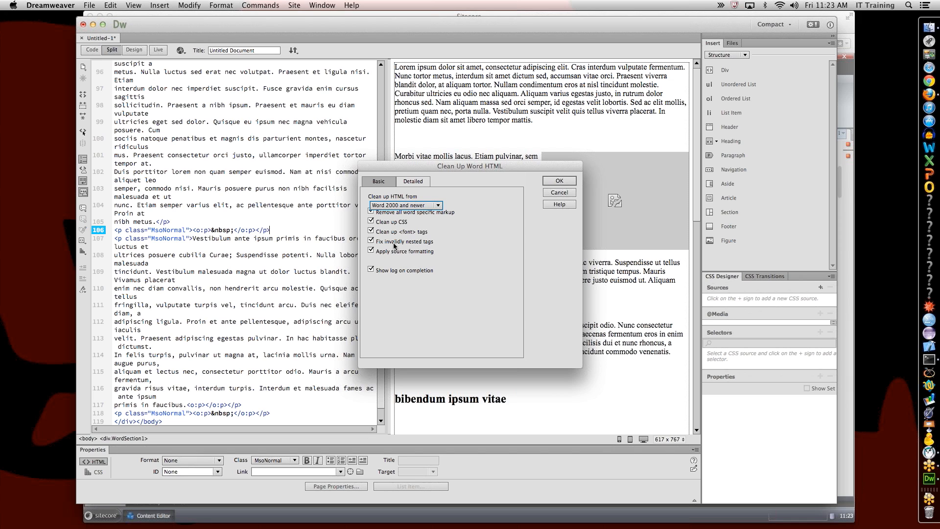
left_click(554, 181)
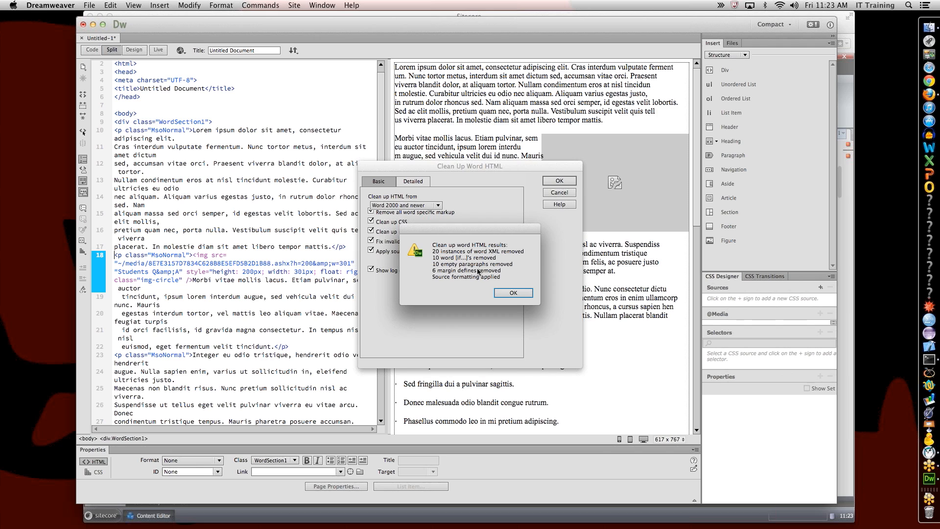
left_click(512, 293)
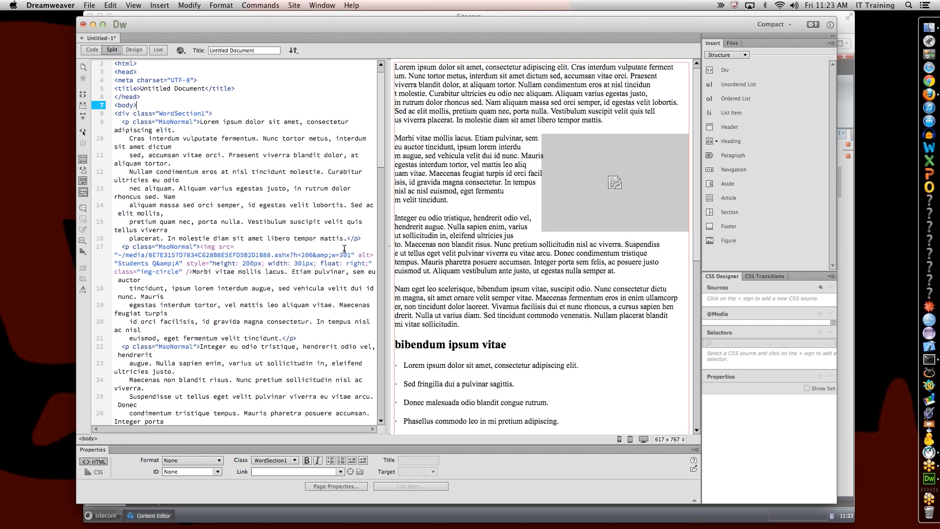
Step: Select class="MsoNormal" on line 22 and open Find and Replace prefilled with it
left_click(427, 226)
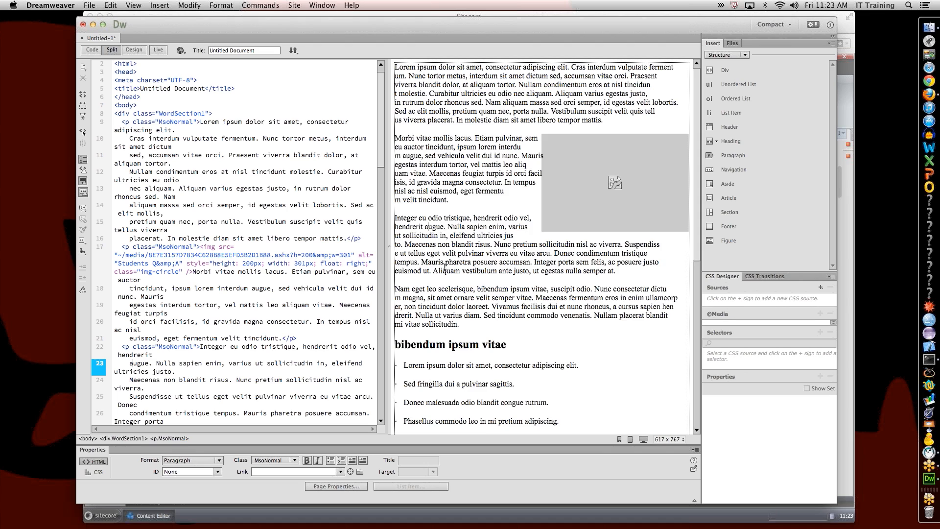
scroll(445, 267, "down", 10)
scroll(444, 267, "up", 10)
scroll(258, 275, "down", 10)
scroll(259, 269, "up", 5)
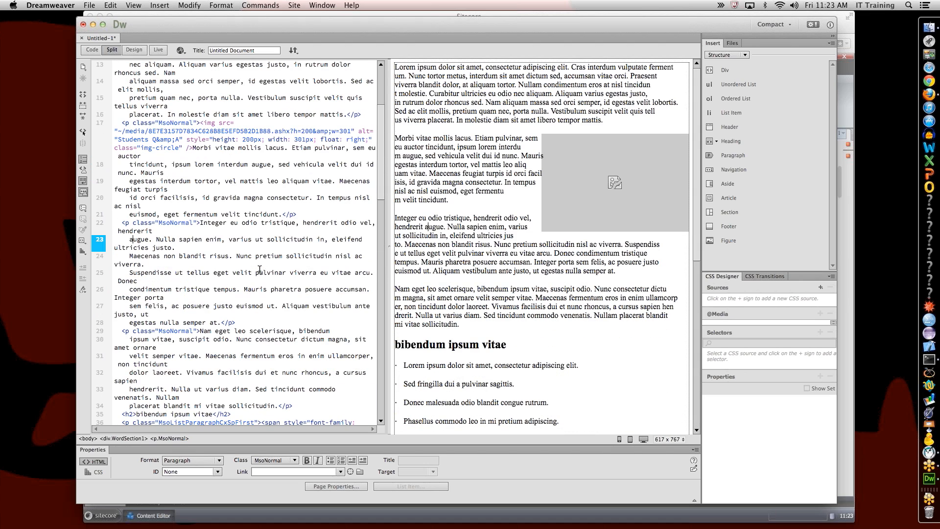
left_click_drag(197, 223, 123, 222)
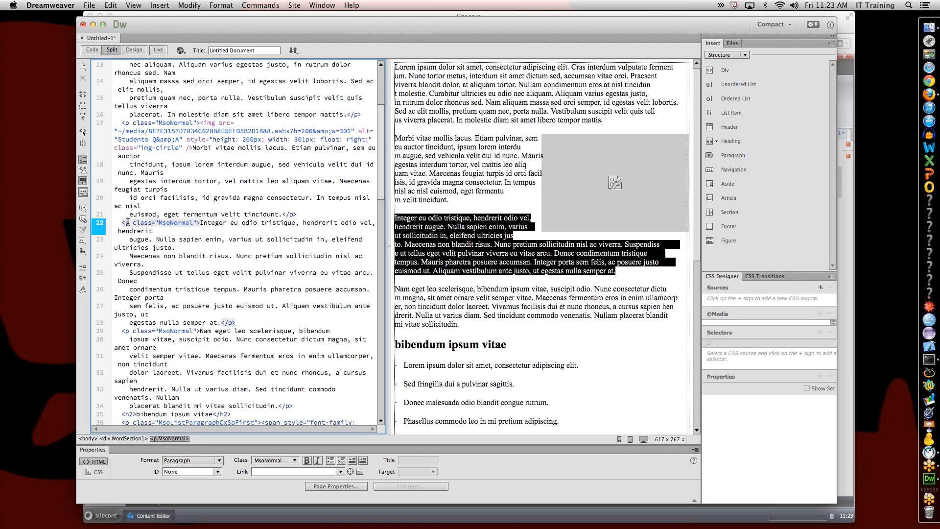
left_click_drag(128, 222, 199, 224)
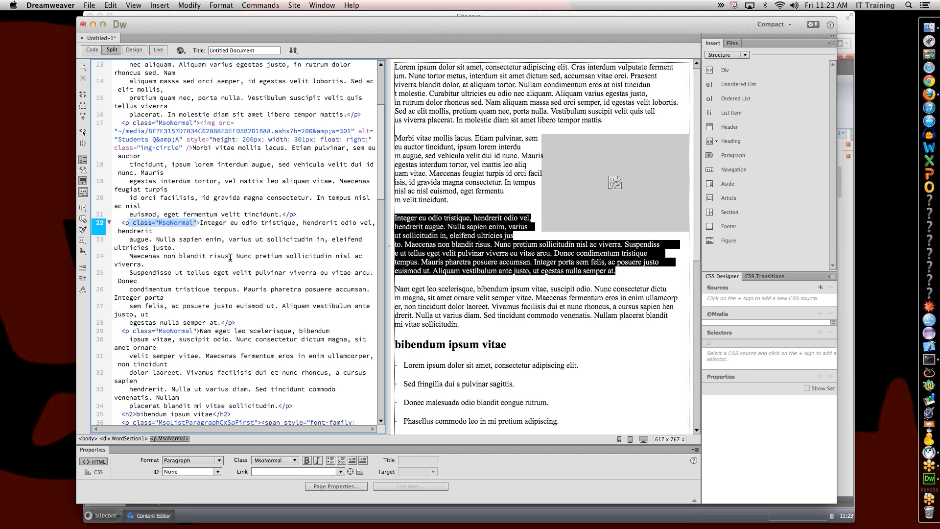
key("super+f")
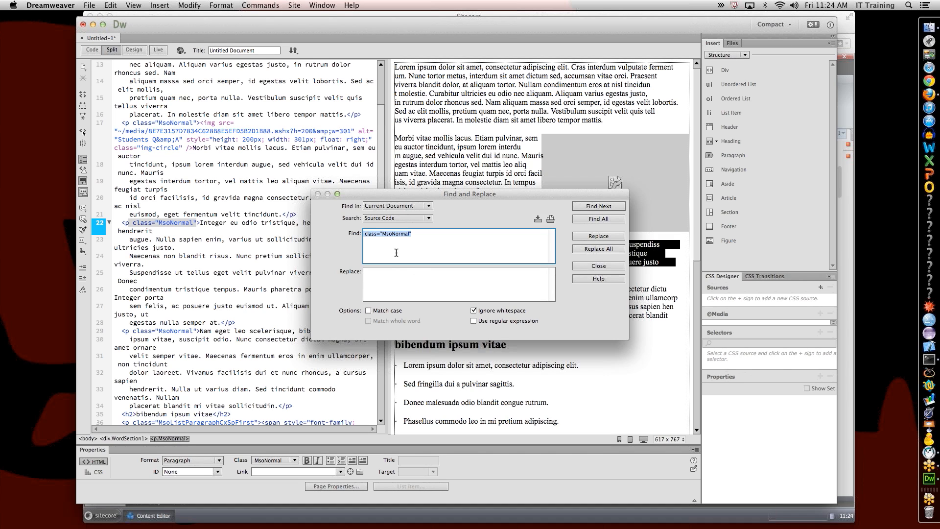
Step: Replace all six class="MsoNormal" attributes with nothing
left_click(399, 277)
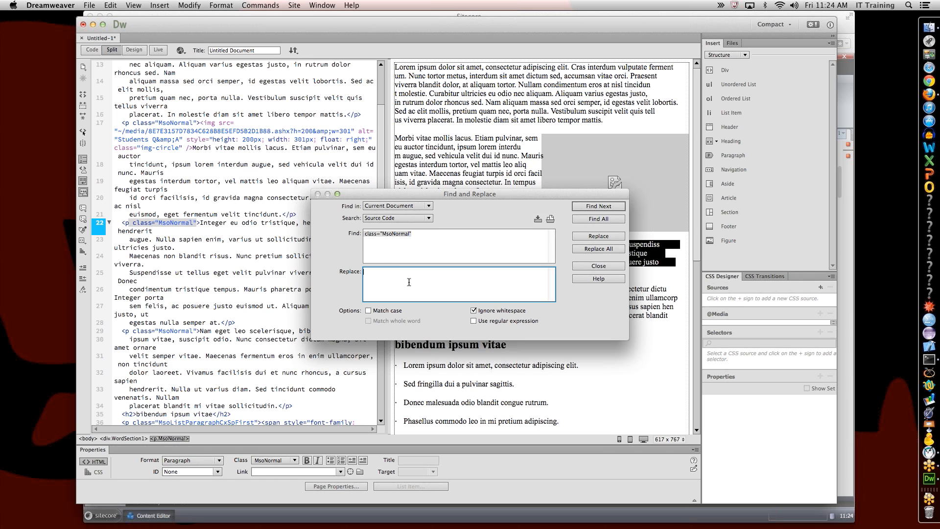
left_click(590, 249)
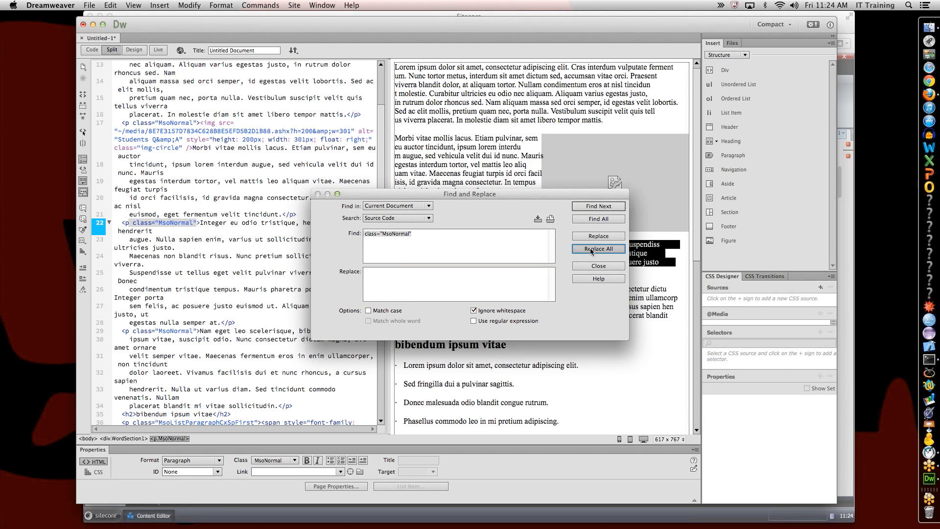
scroll(304, 175, "up", 8)
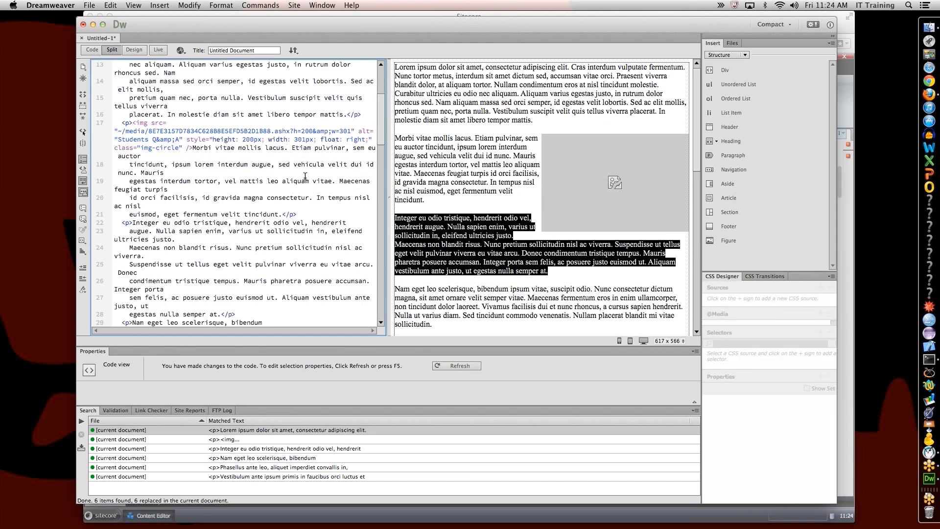
Step: Delete the class="WordSection1" attribute and its opening <div> line from the body
left_click_drag(130, 122, 209, 122)
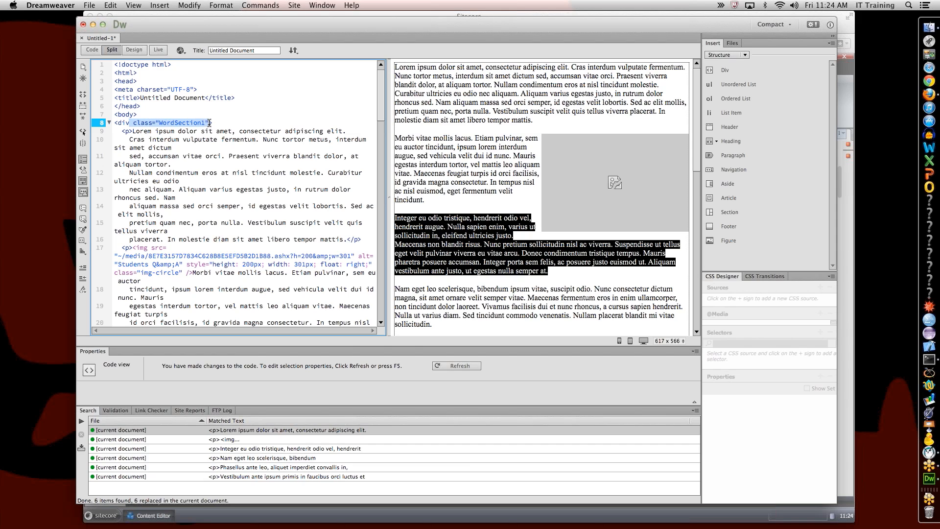
key("Delete")
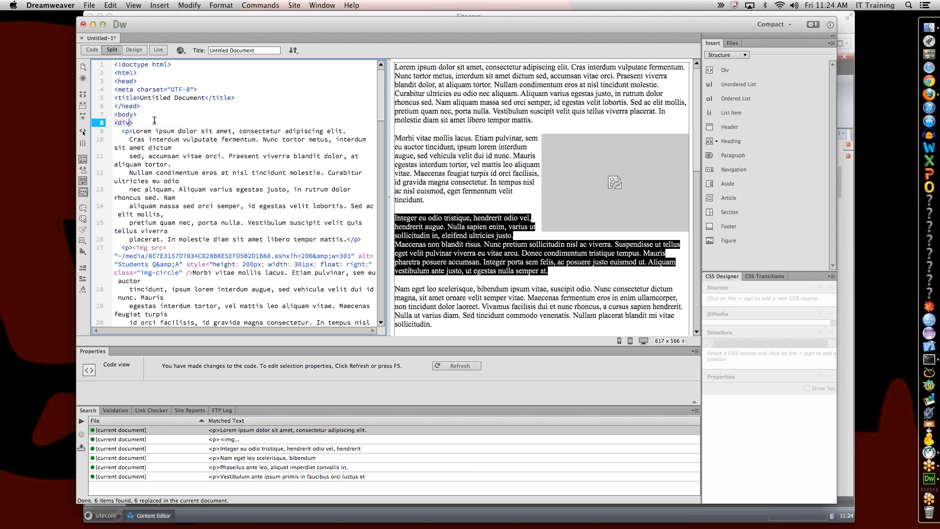
left_click(128, 122)
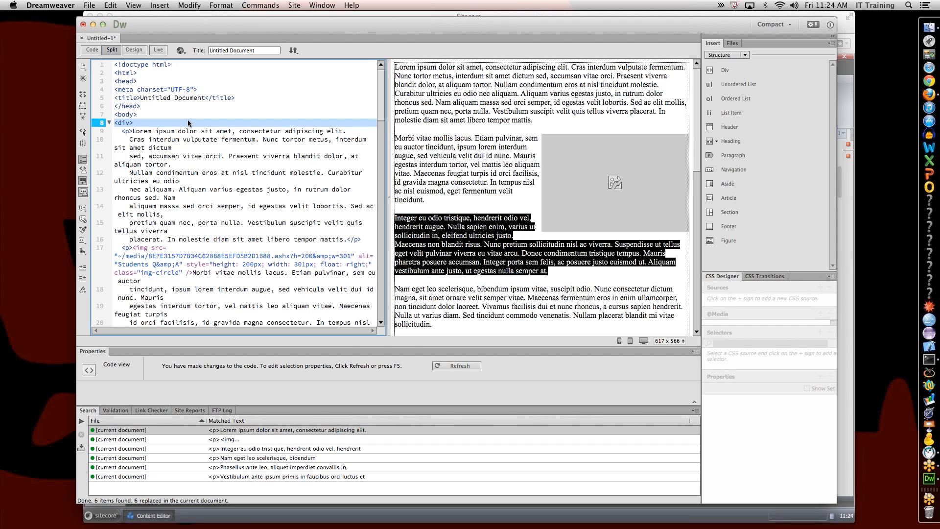
key("Delete")
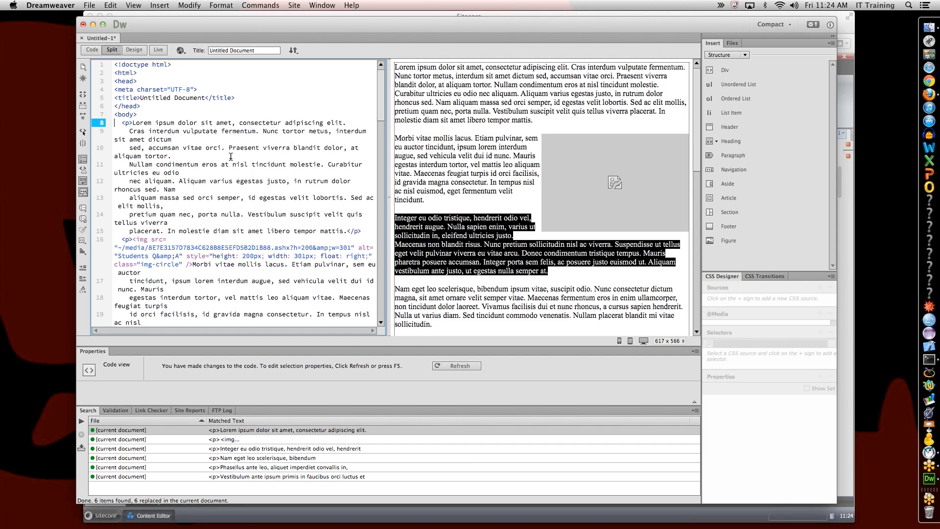
scroll(230, 156, "down", 3)
scroll(231, 156, "up", 3)
left_click_drag(129, 148, 176, 137)
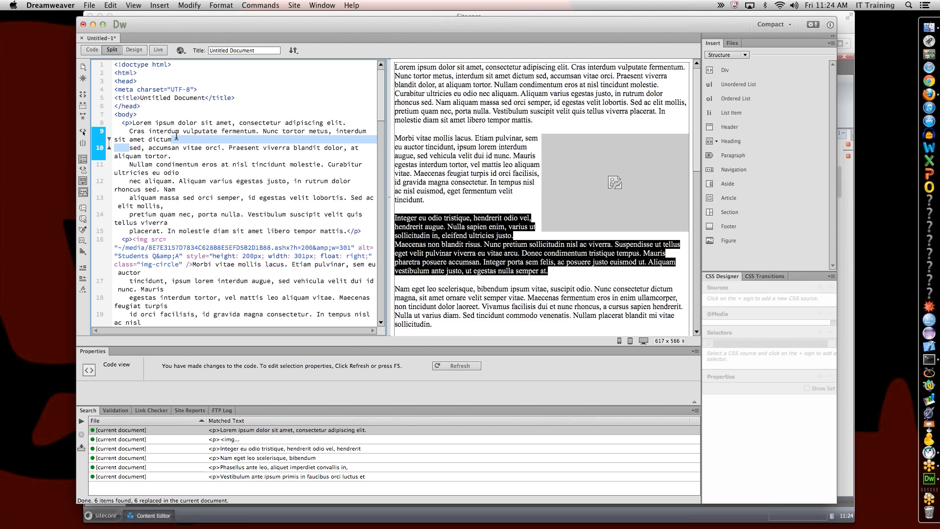
key("Left")
scroll(201, 167, "down", 3)
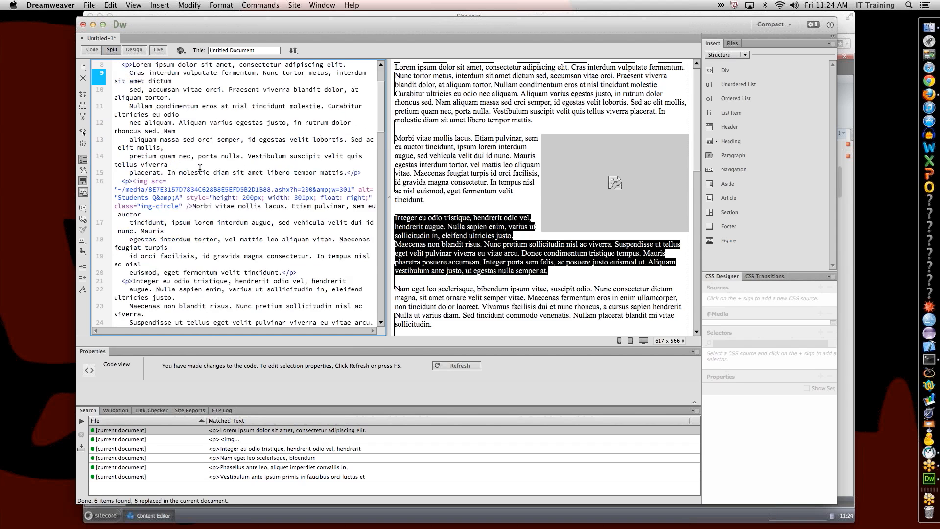
scroll(200, 166, "down", 10)
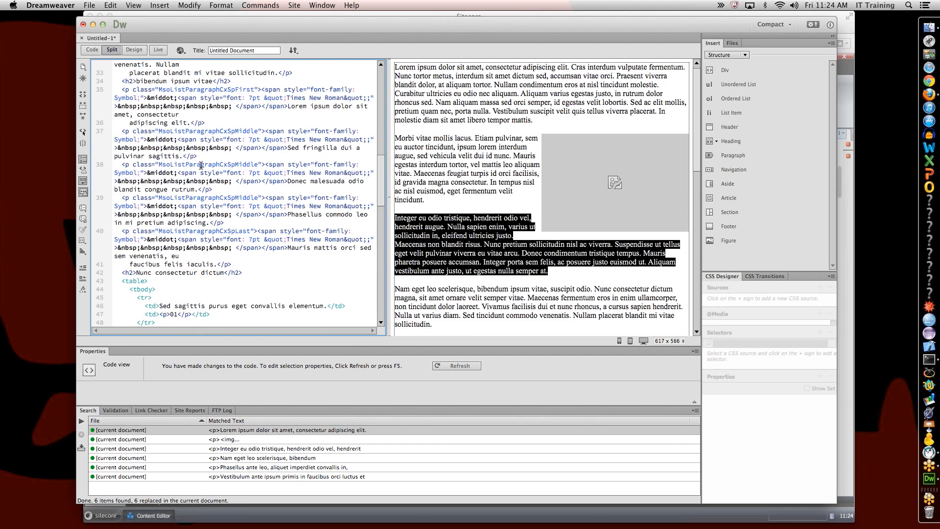
Step: Remove the MsoListParagraphCxSpFirst class from line 35 via Find and Replace
left_click_drag(127, 89, 258, 88)
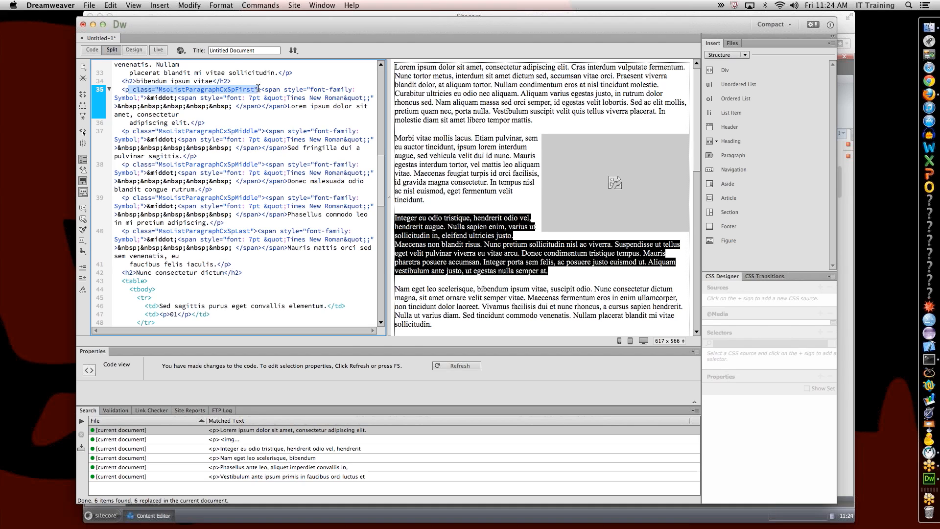
key("super+f")
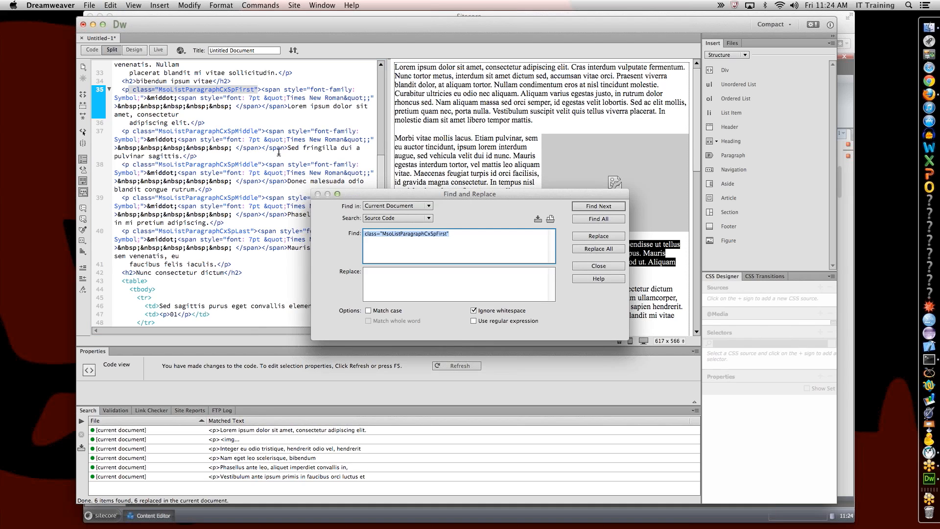
left_click(598, 249)
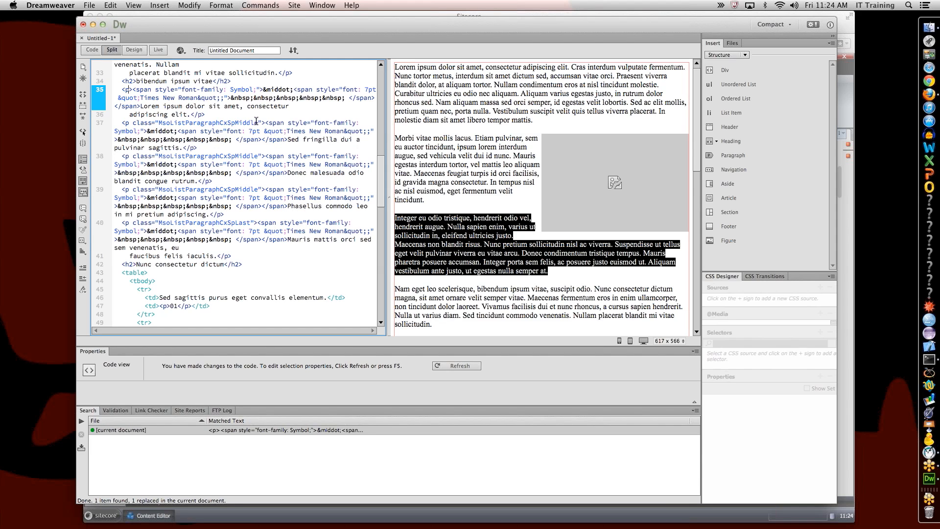
Step: Replace all three MsoListParagraphCxSpMiddle class attributes with nothing
left_click_drag(262, 121, 131, 122)
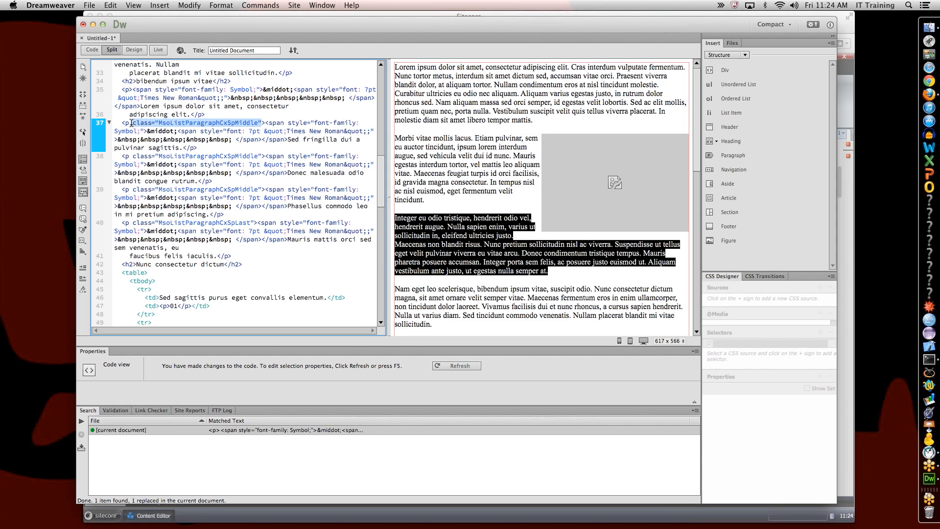
key("super+f")
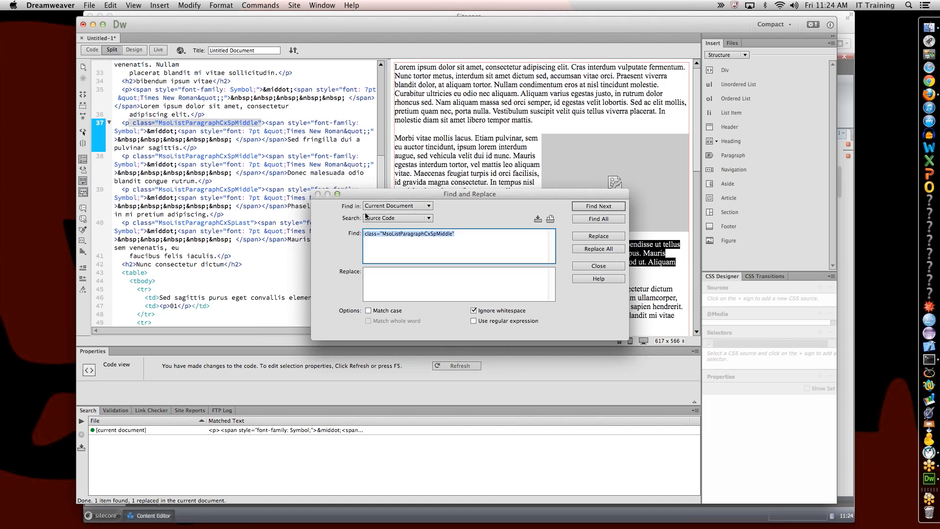
left_click(598, 249)
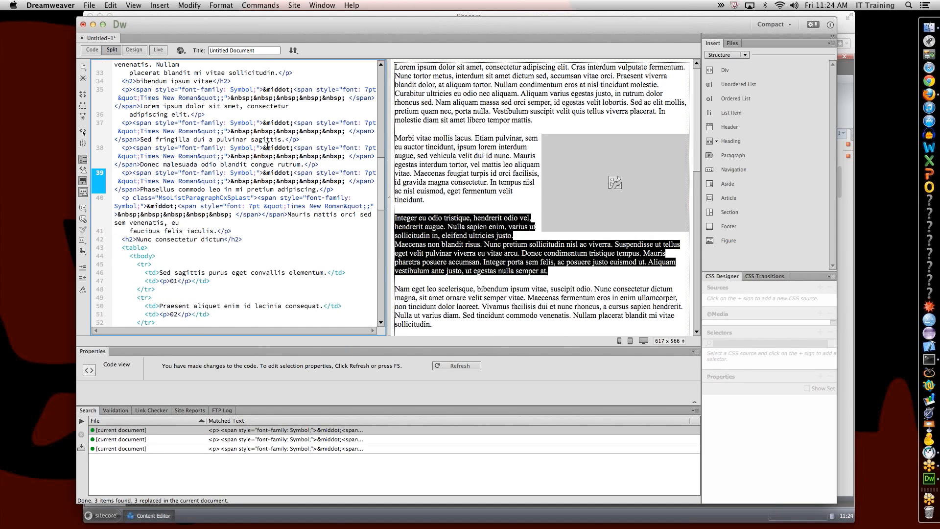
scroll(268, 146, "down", 9)
scroll(267, 146, "down", 15)
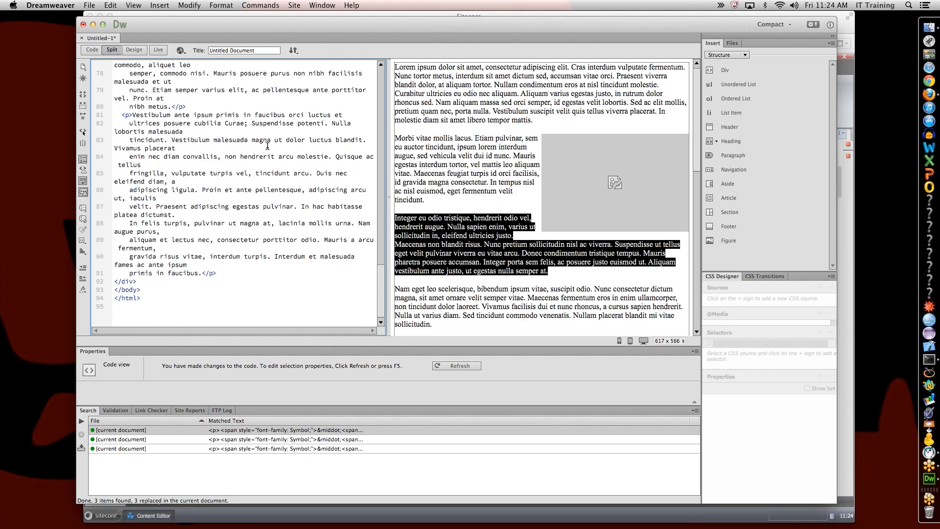
scroll(267, 145, "up", 20)
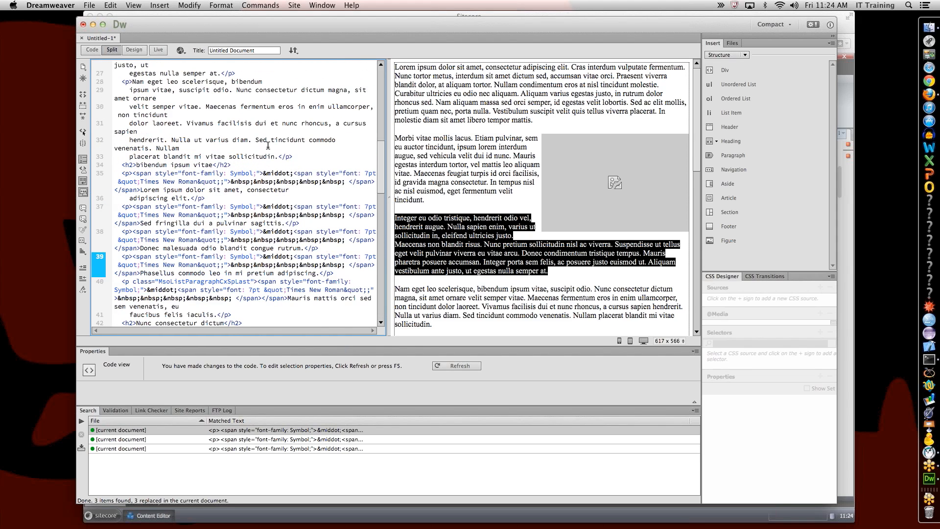
Step: Delete the Symbol bullet span and nbsp spacing before "Lorem ipsum dolor sit amet"
left_click(404, 172)
scroll(424, 196, "down", 5)
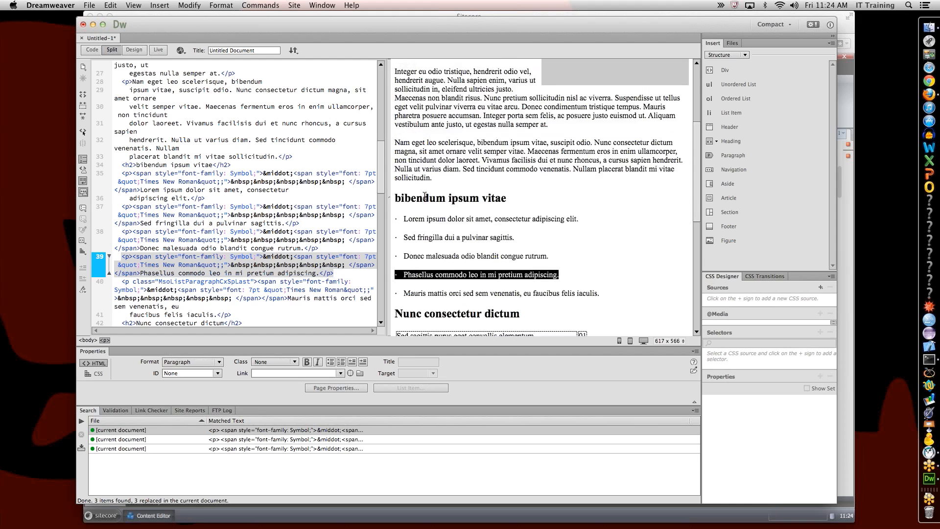
left_click(339, 174)
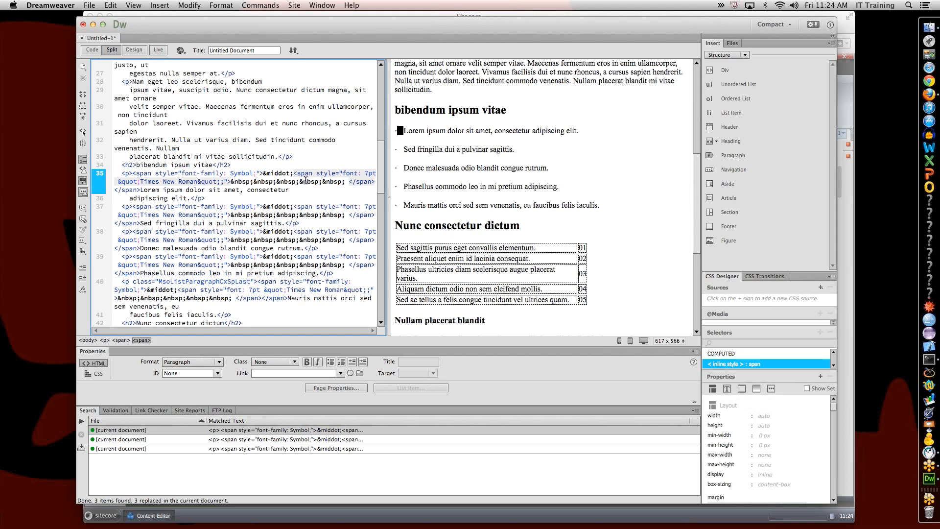
left_click(220, 173)
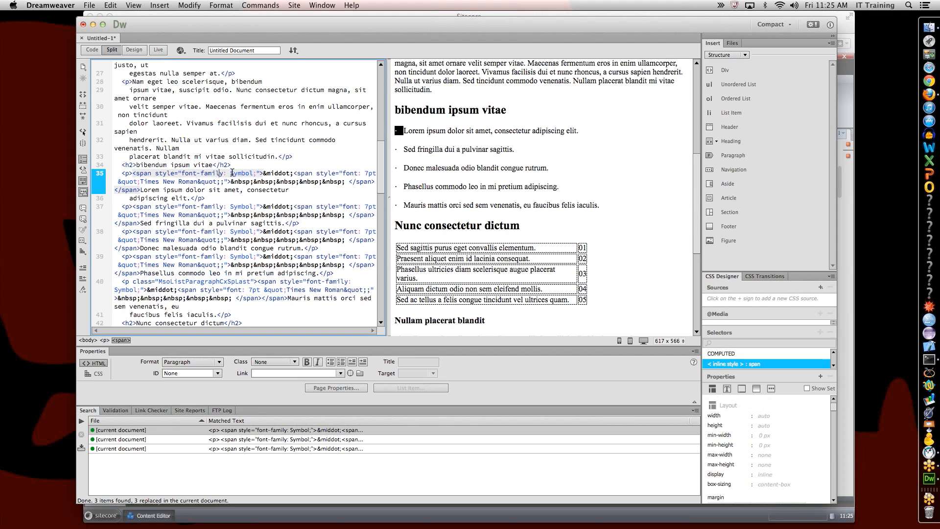
scroll(254, 176, "down", 2)
scroll(255, 176, "up", 2)
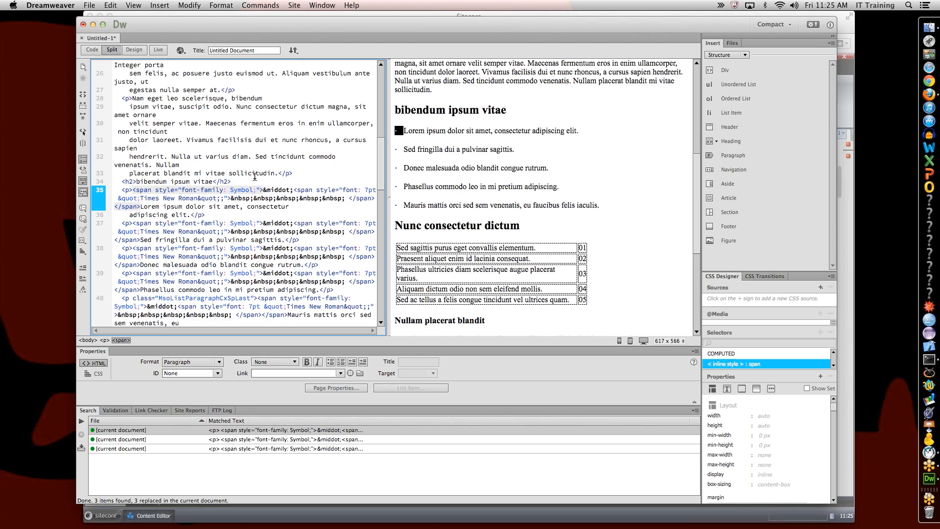
scroll(255, 177, "down", 2)
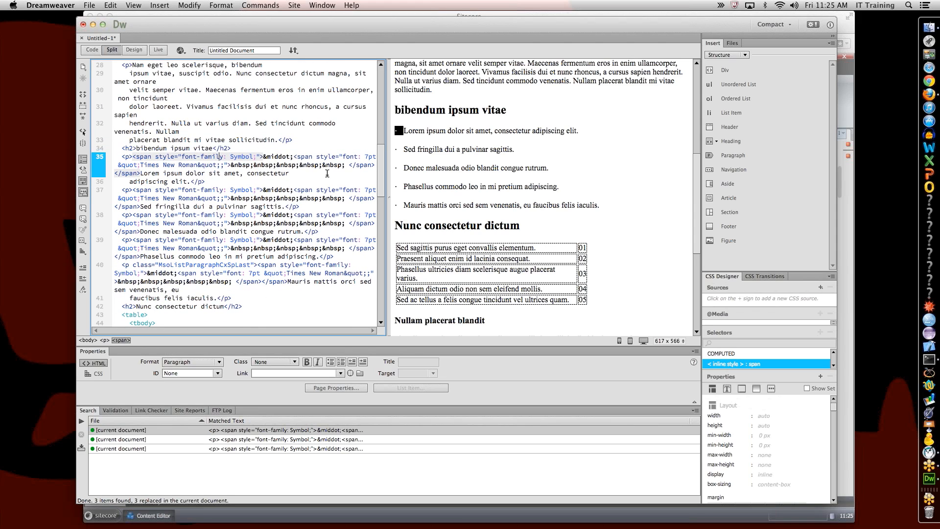
left_click(405, 131)
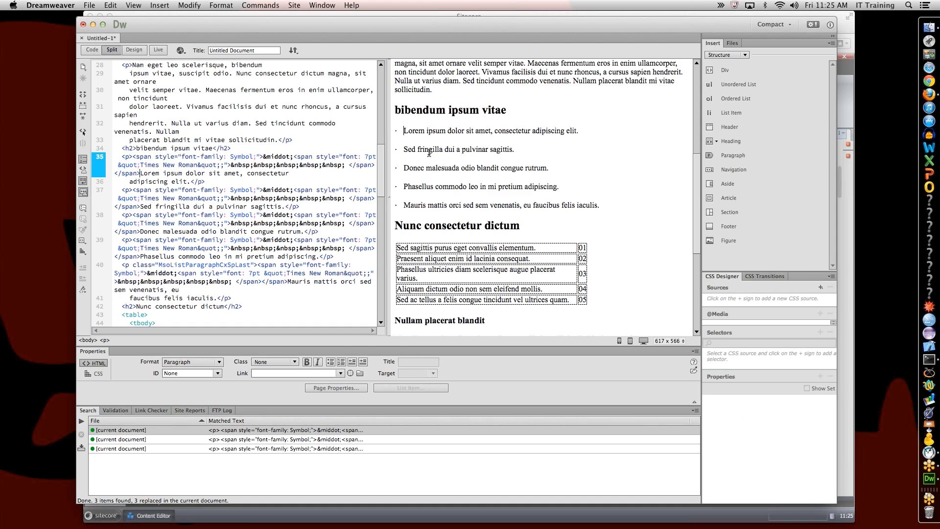
key("BackSpace")
key("BackSpace")
key("BackSpace")
key("BackSpace")
key("BackSpace")
key("BackSpace")
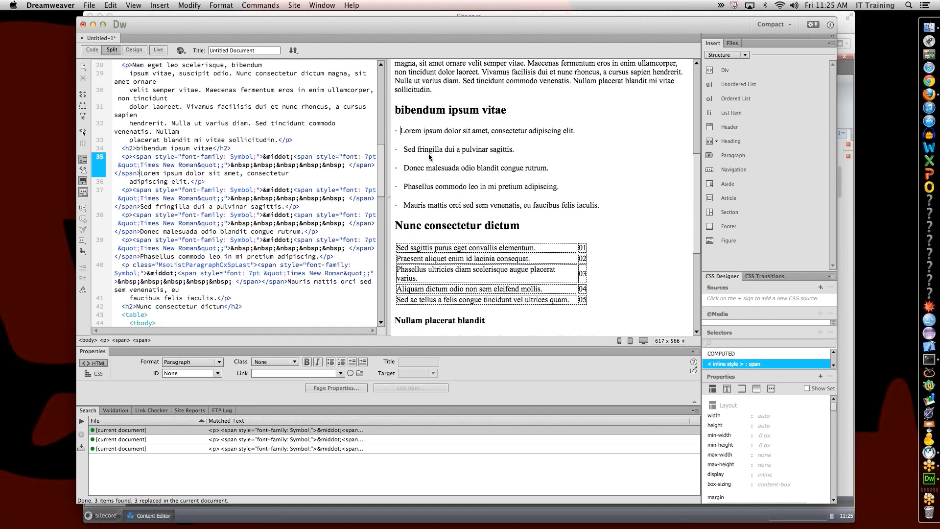
key("BackSpace")
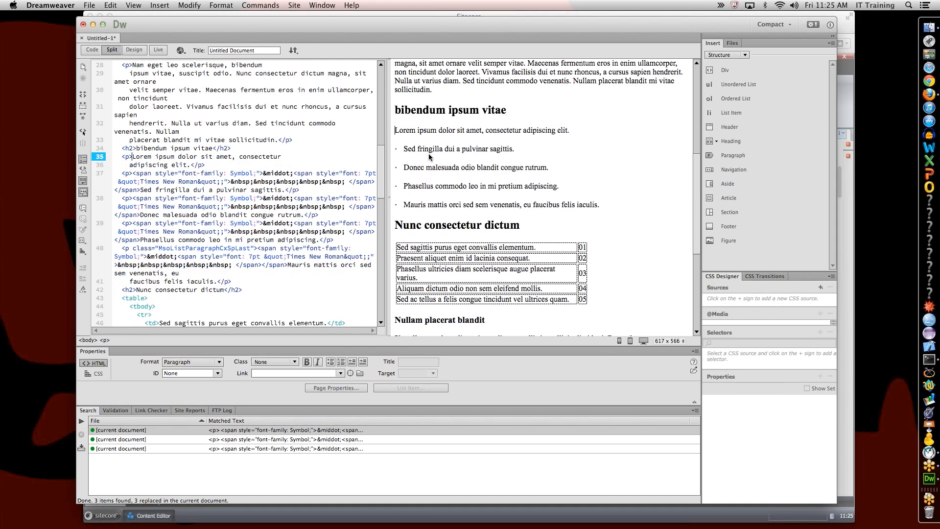
left_click(358, 166)
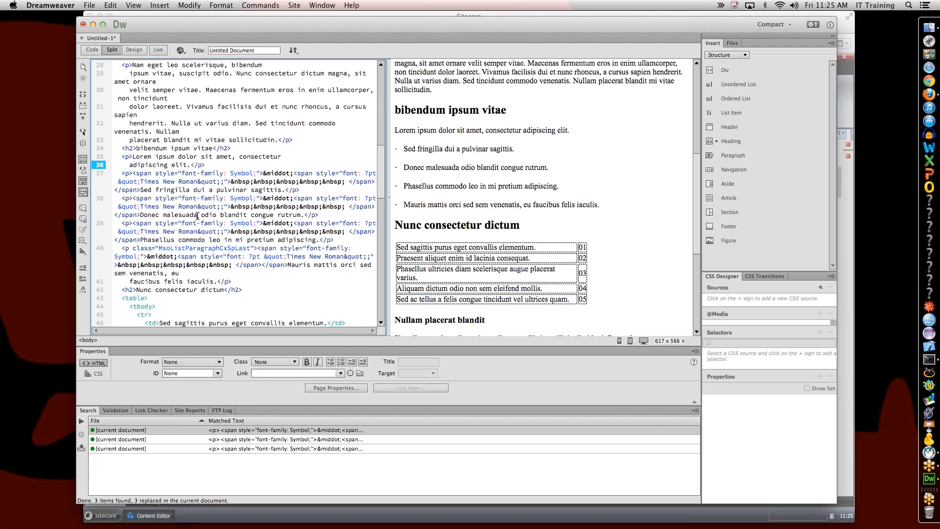
Step: Load the repeated </p><p> Symbol bullet markup from lines 37–38 into Find and Replace
left_click_drag(140, 214, 285, 190)
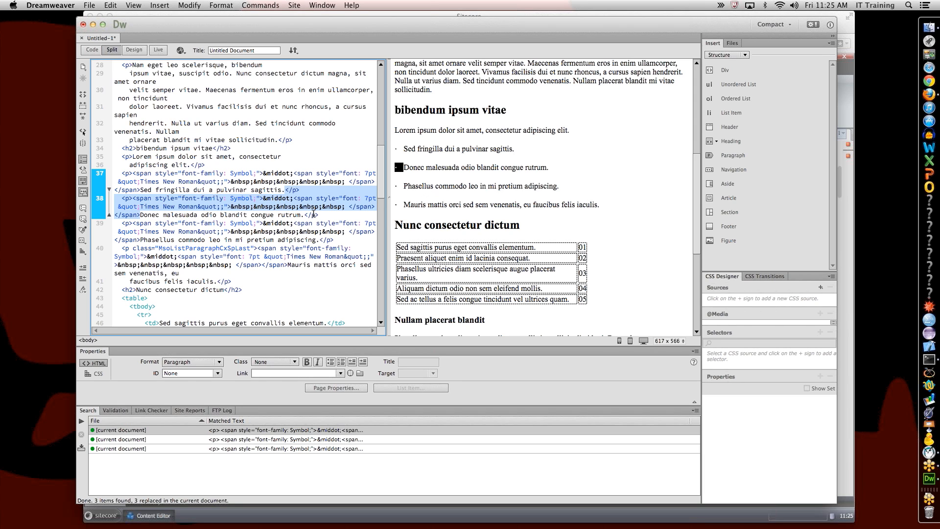
key("super+f")
Step: Replace all three Word bullet sequences with </li><li> for the Sed, Donec and Phasellus lines
left_click(393, 276)
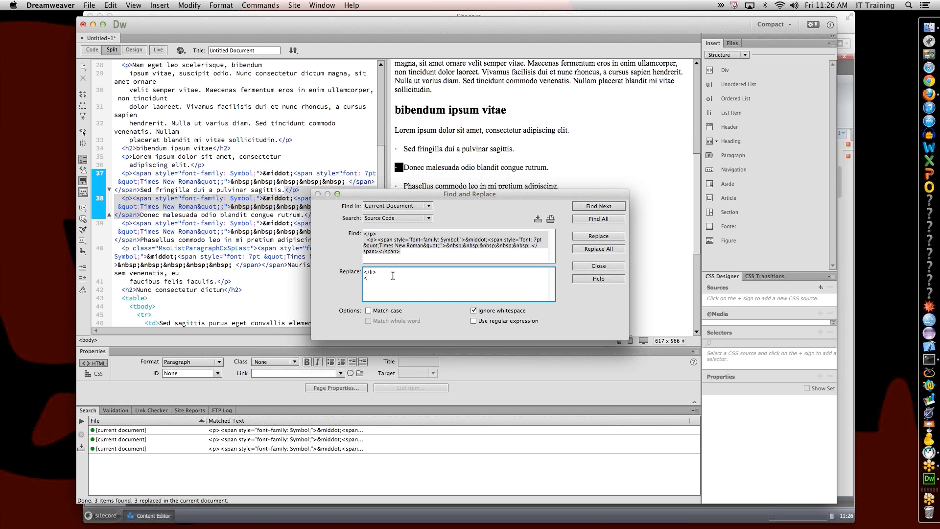
type(">")
left_click(599, 249)
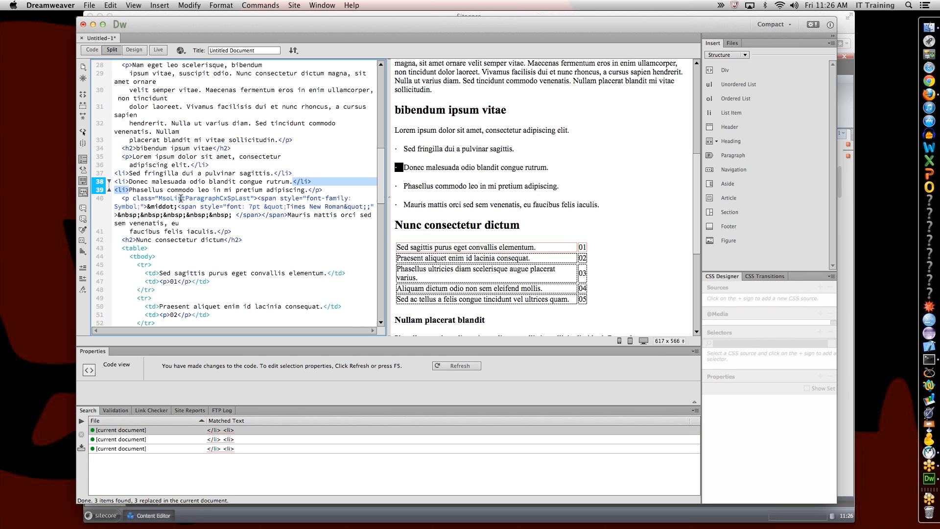
left_click(180, 198)
Step: Replace line 40's Word markup before Mauris with <li> and change closing </p> tags to </li>
left_click(290, 198)
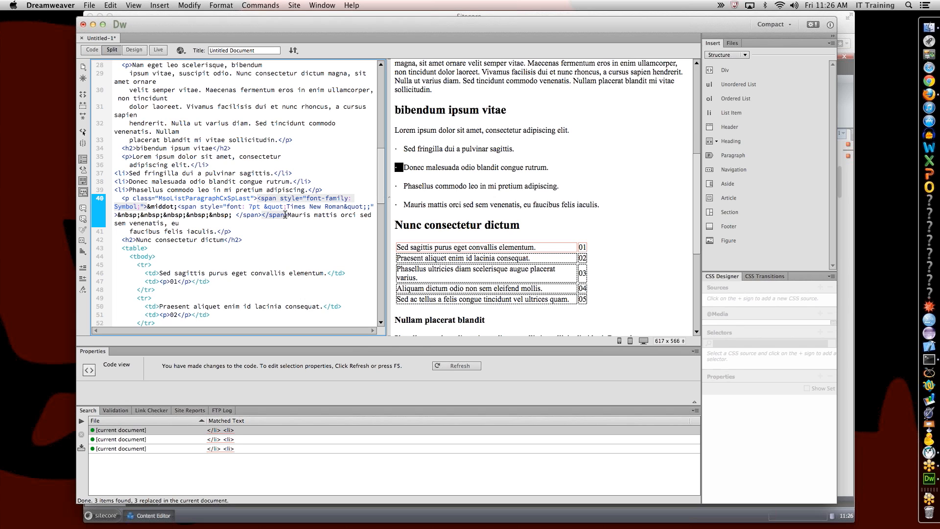
left_click_drag(285, 214, 126, 201)
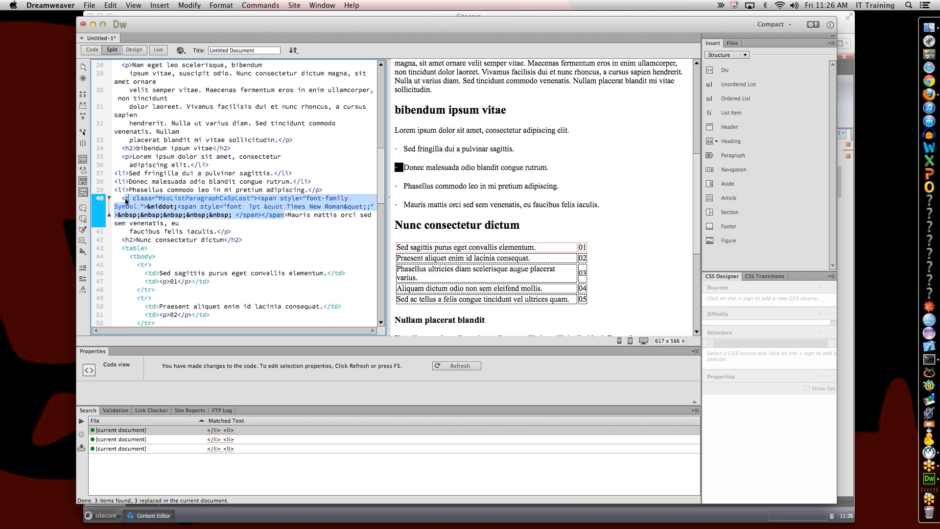
type("<li>")
left_click(225, 207)
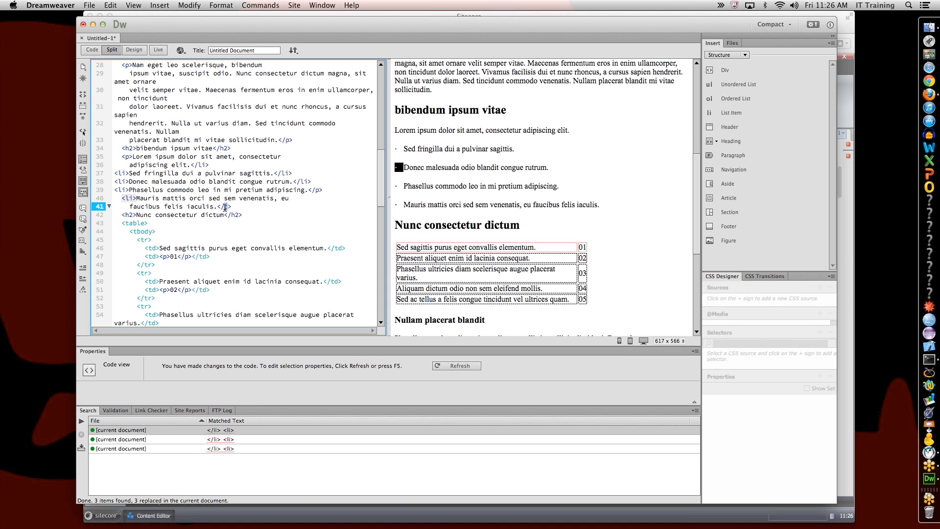
type("li")
double_click(317, 191)
type("li")
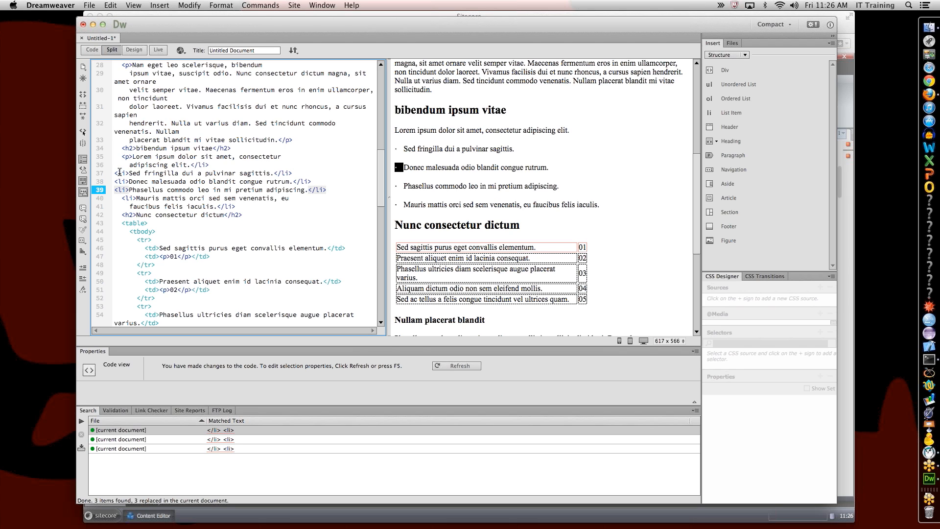
Step: Change line 35's opening tag to <li>, wrap the items in <ul></ul>, and refresh the preview
double_click(125, 157)
type("li")
type("i")
left_click(122, 156)
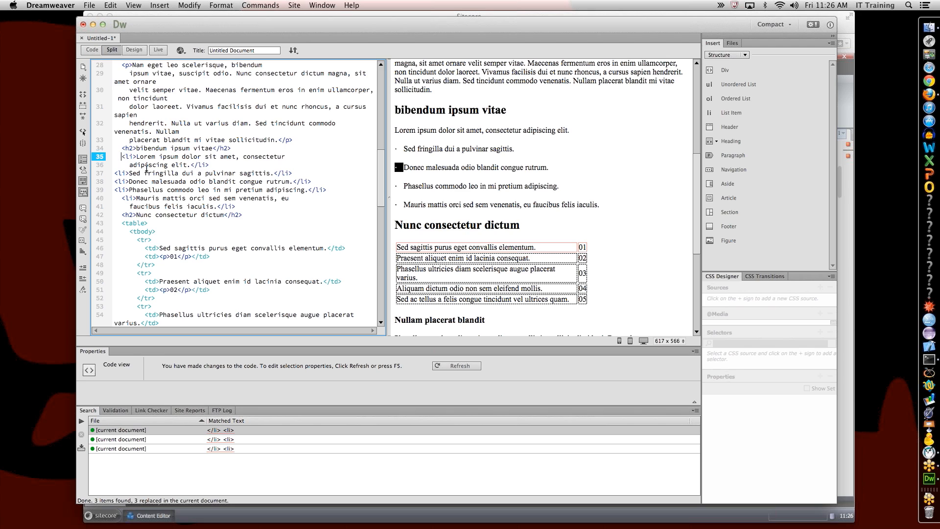
type("<ul")
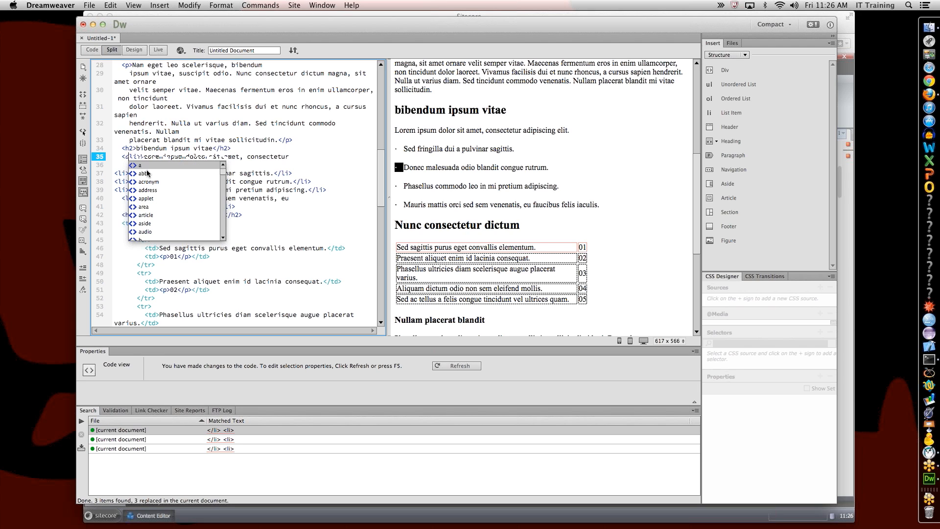
type(">")
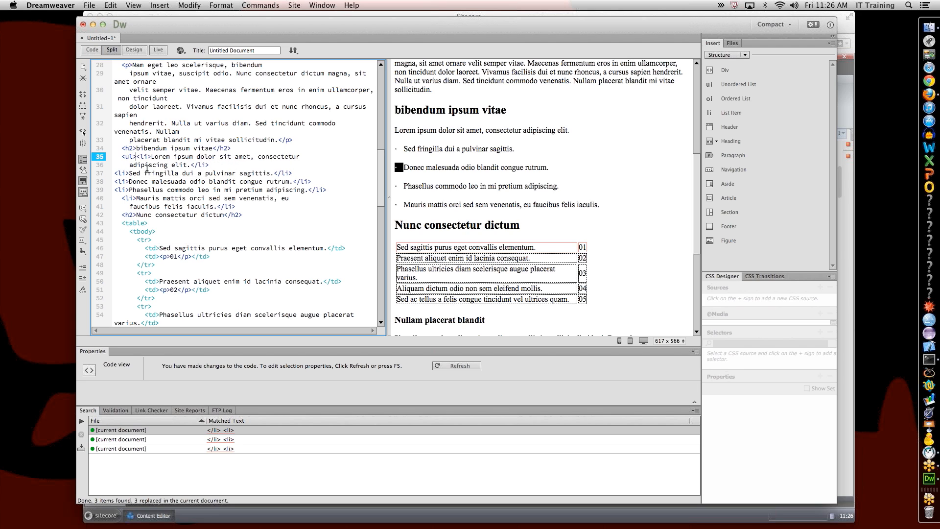
left_click(248, 206)
type("</")
left_click(660, 205)
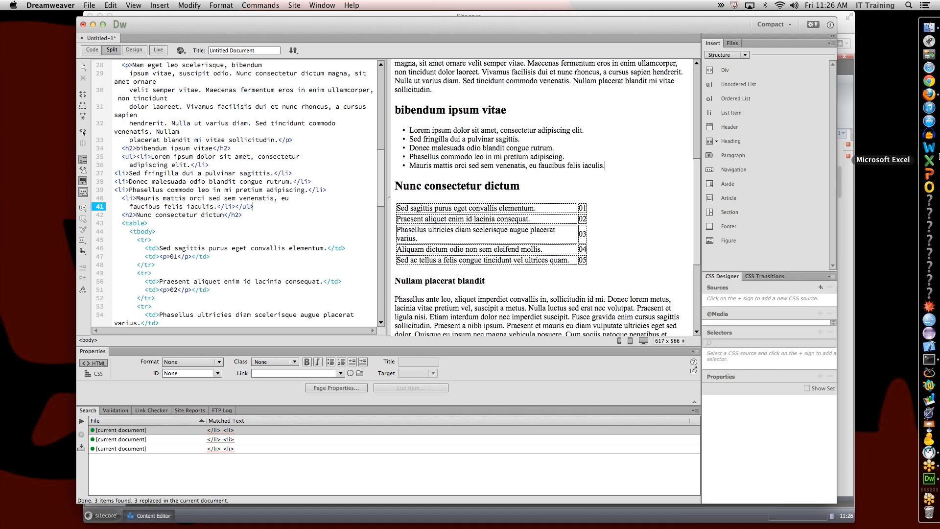
Step: Return to Dreamweaver's code view and undo the last two list edits
left_click(9, 36)
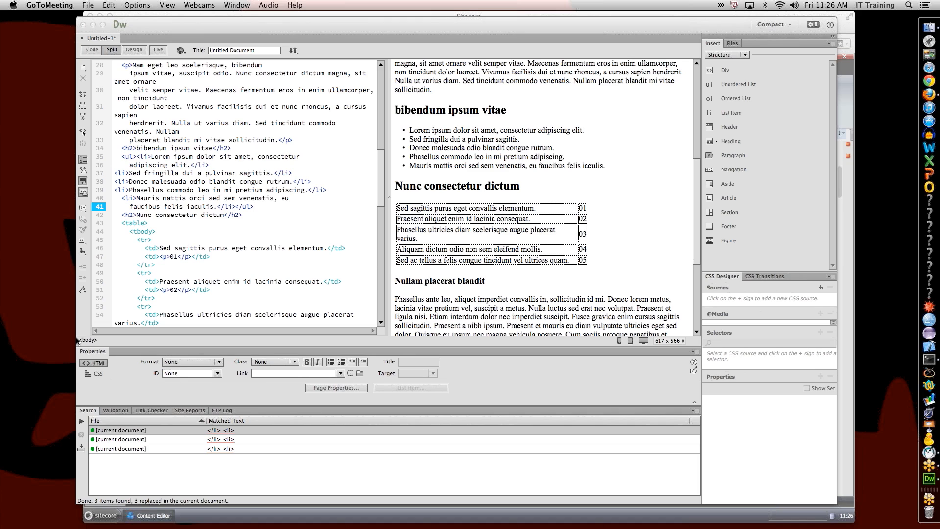
left_click(276, 266)
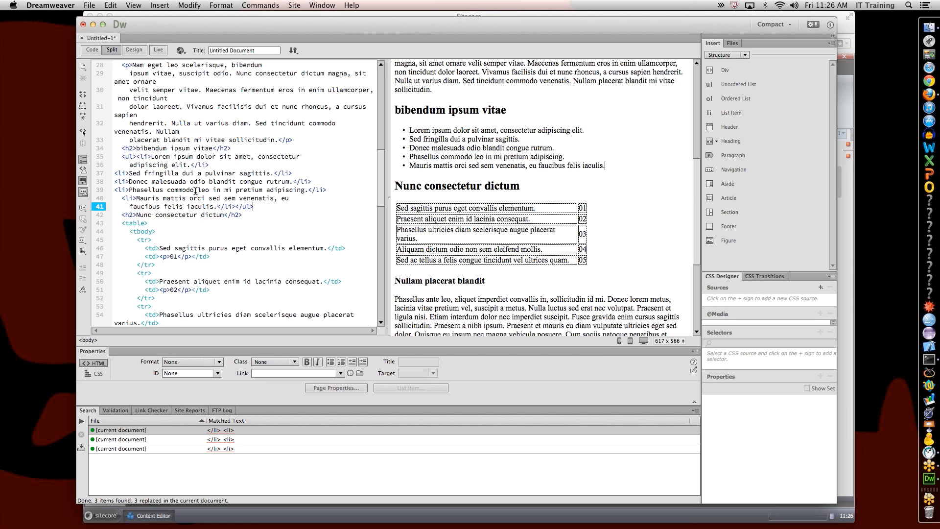
left_click(522, 129)
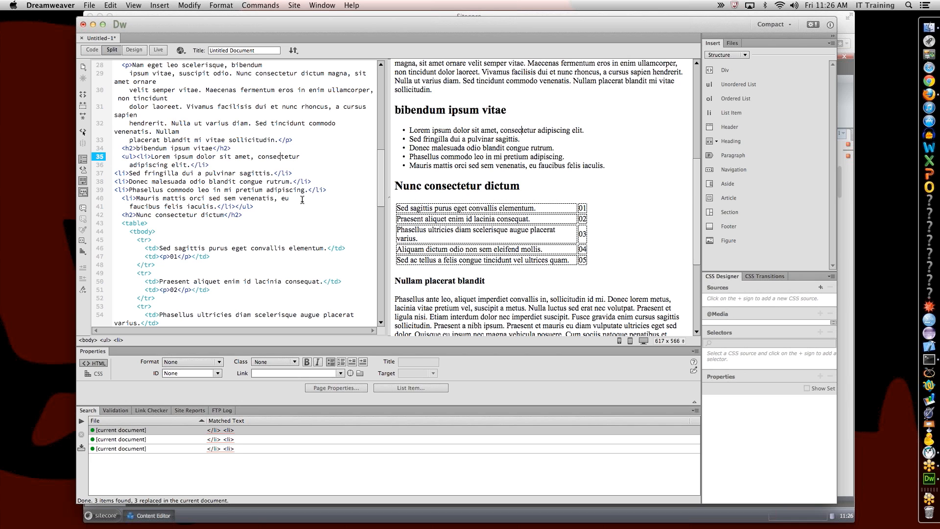
key("super+z")
key("super+z")
key("super+z")
key("super+z")
key("super+z")
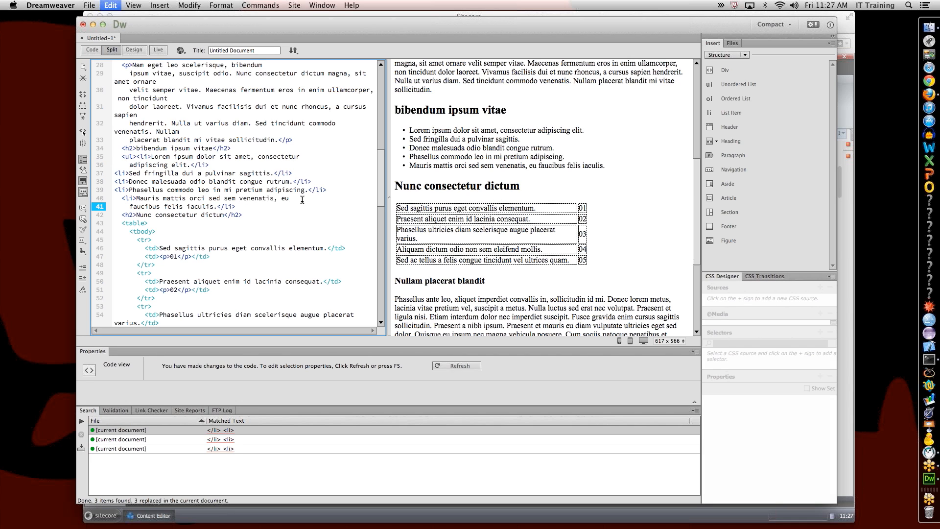
key("super+z")
key("super+z")
key("super+z")
Step: Select all the code and refresh Design view with the code changes
key("super+a")
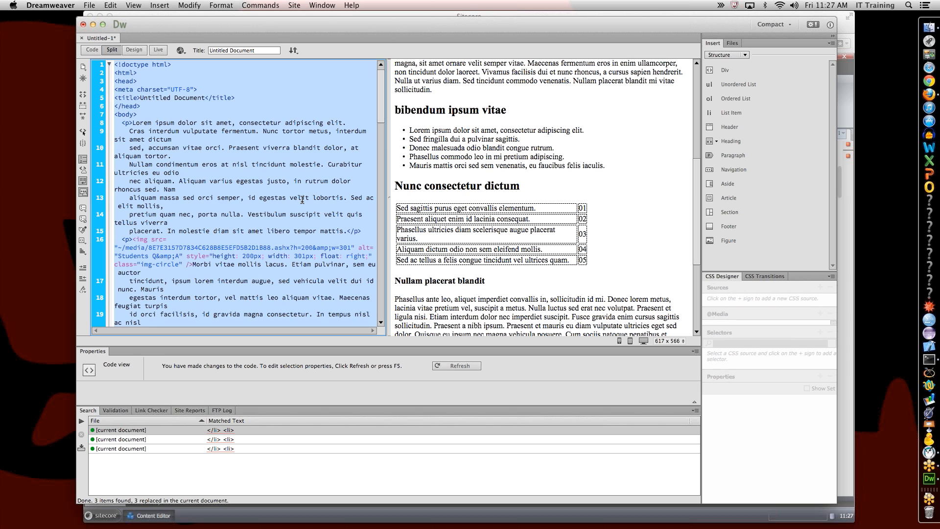
scroll(302, 200, "down", 10)
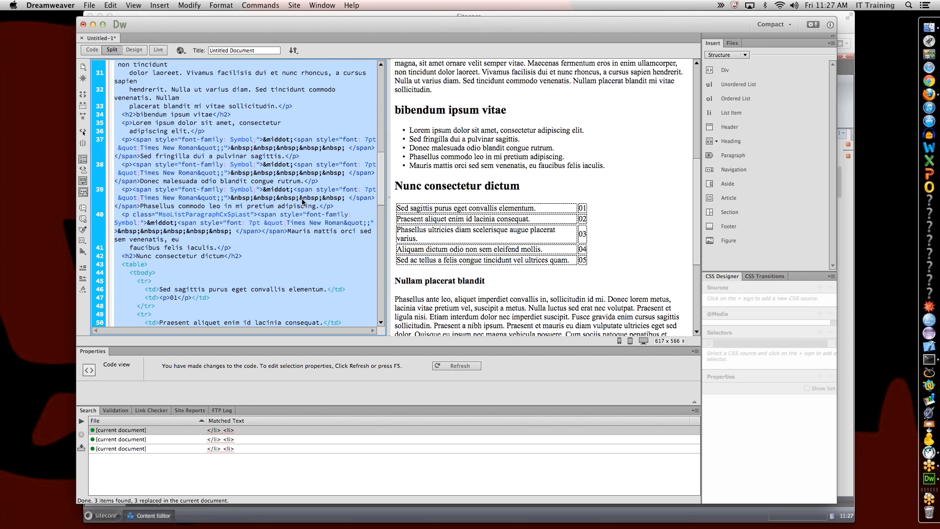
left_click(413, 149)
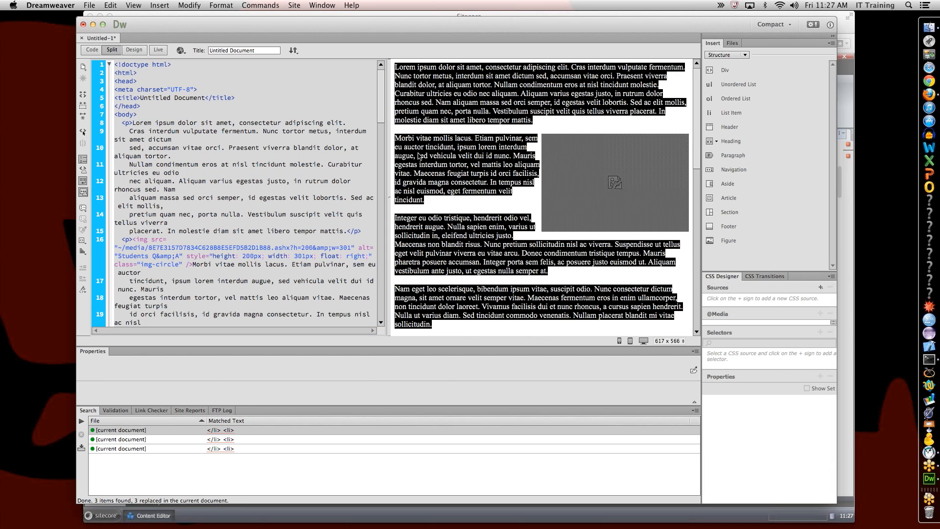
left_click(439, 204)
Step: Delete the Word bullet spans before Sed fringilla and apply Unordered List to the five lines
scroll(439, 204, "down", 10)
scroll(439, 204, "up", 3)
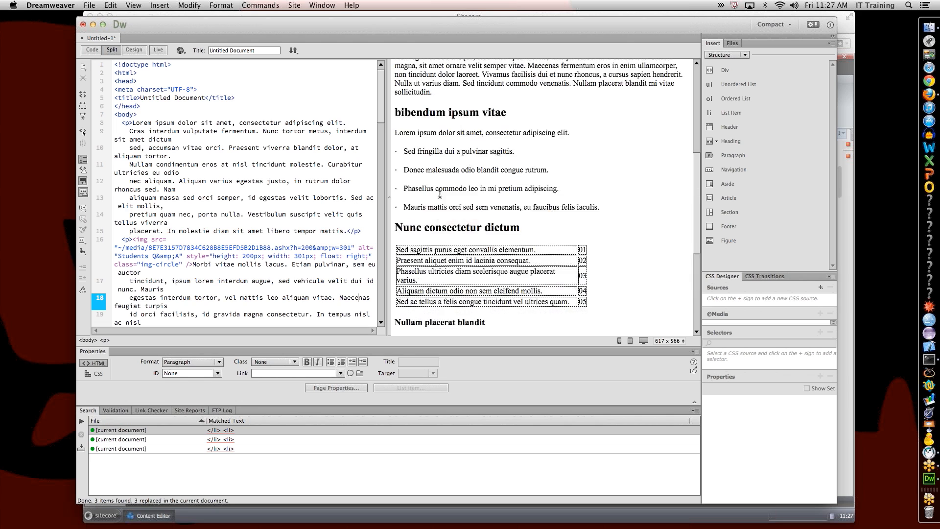
left_click_drag(402, 177, 394, 232)
key("Delete")
key("Delete")
key("Delete")
key("Delete")
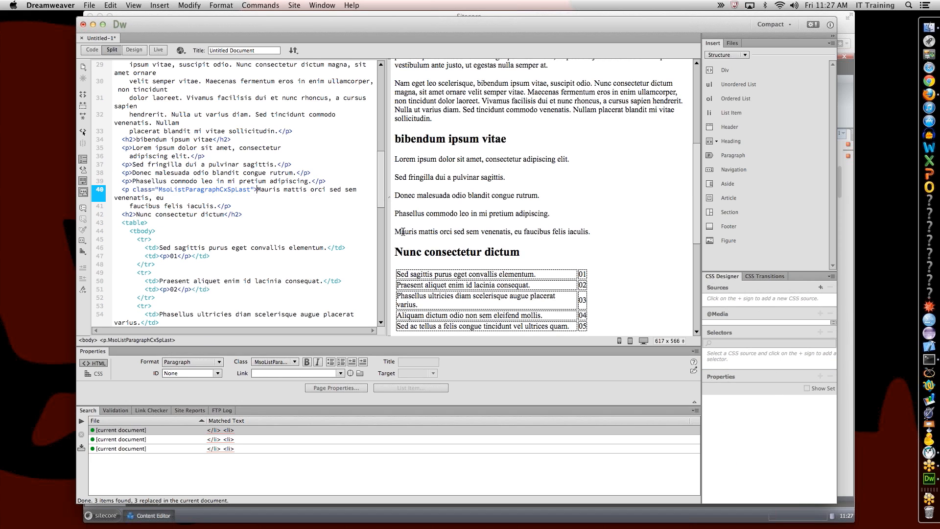
left_click_drag(443, 231, 416, 159)
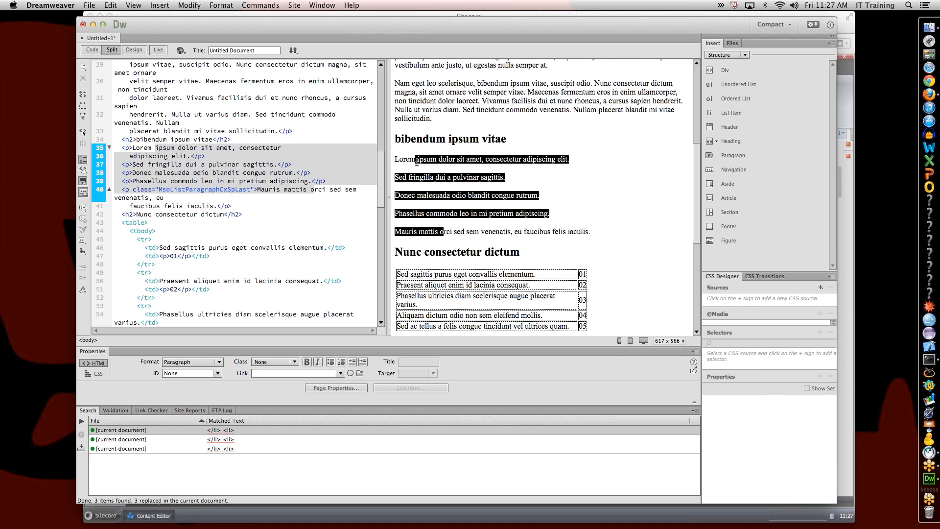
left_click(327, 362)
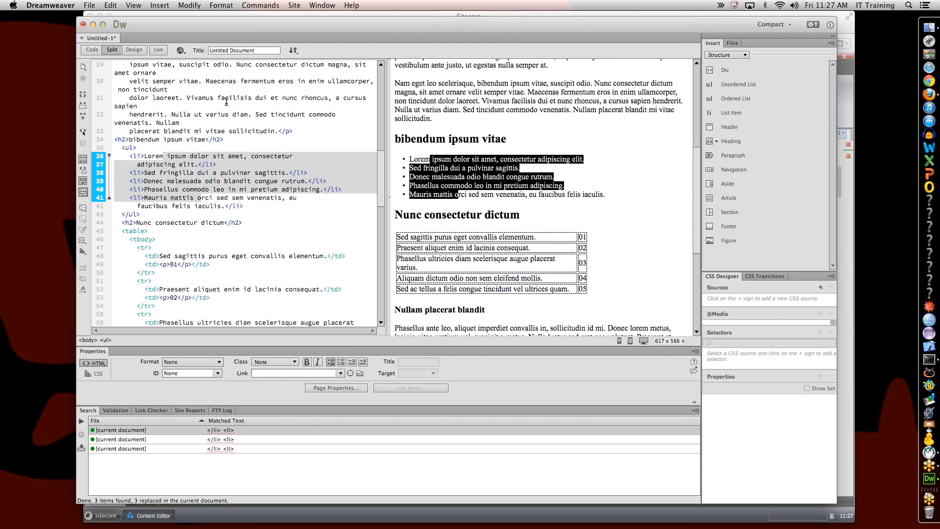
Step: Inspect the list item markup from Donec malesuada through the closing tag after the last item
left_click(250, 163)
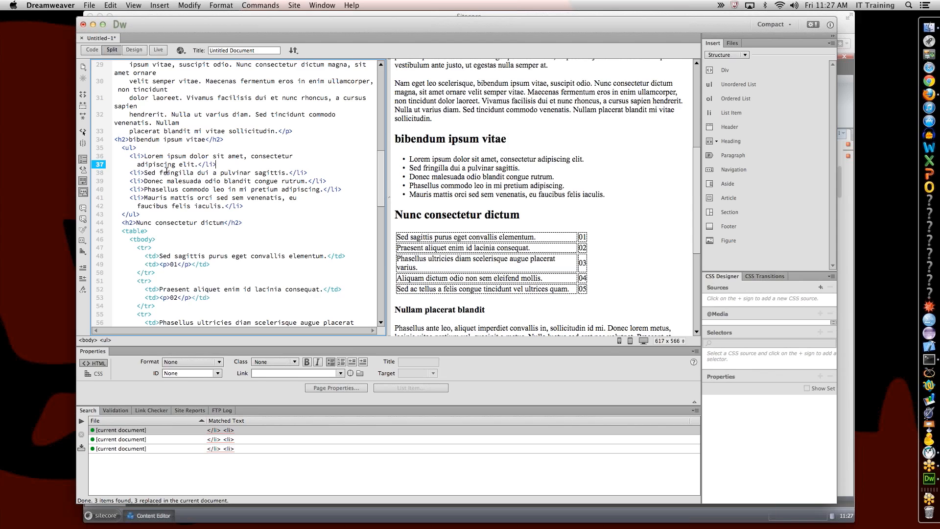
left_click(470, 173)
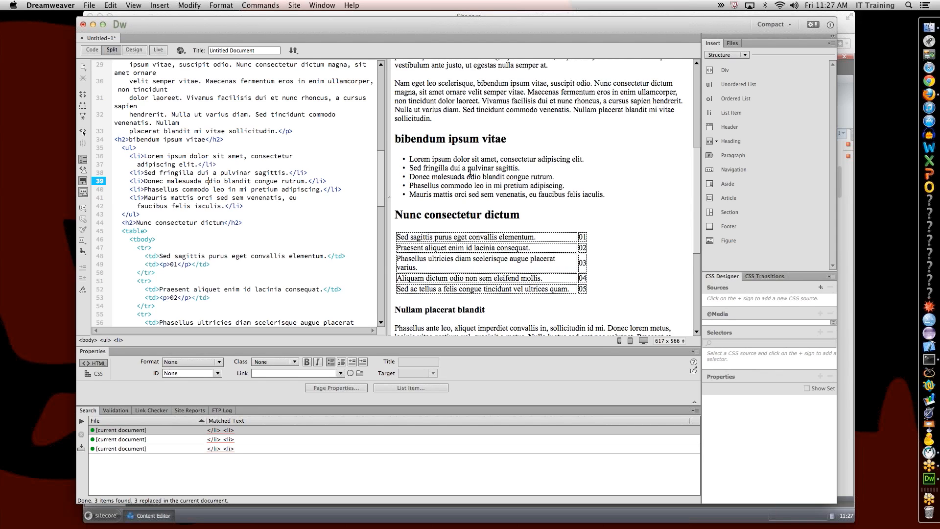
left_click_drag(476, 159, 490, 194)
left_click(490, 195)
left_click(342, 203)
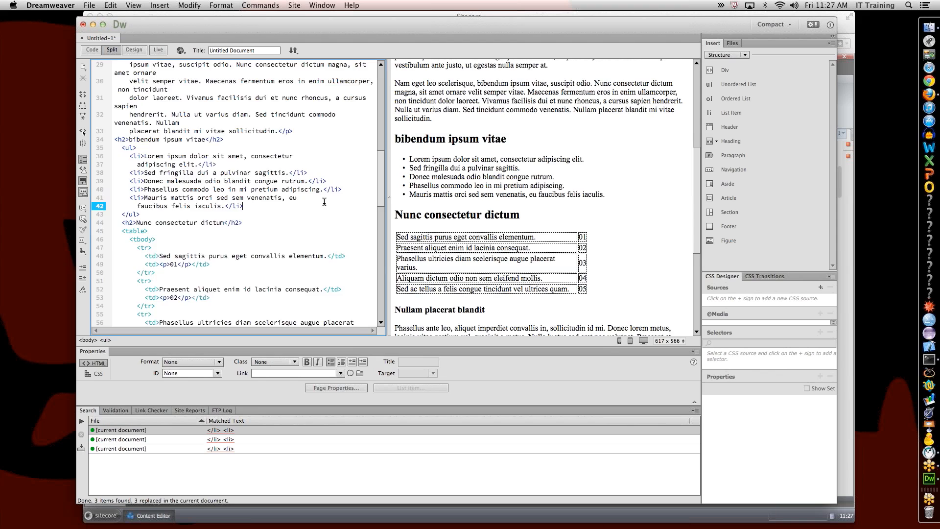
Step: Copy the cleaned body code and switch to Firefox's Sitecore Edit HTML dialog
scroll(324, 202, "down", 15)
scroll(325, 198, "up", 5)
scroll(326, 200, "down", 7)
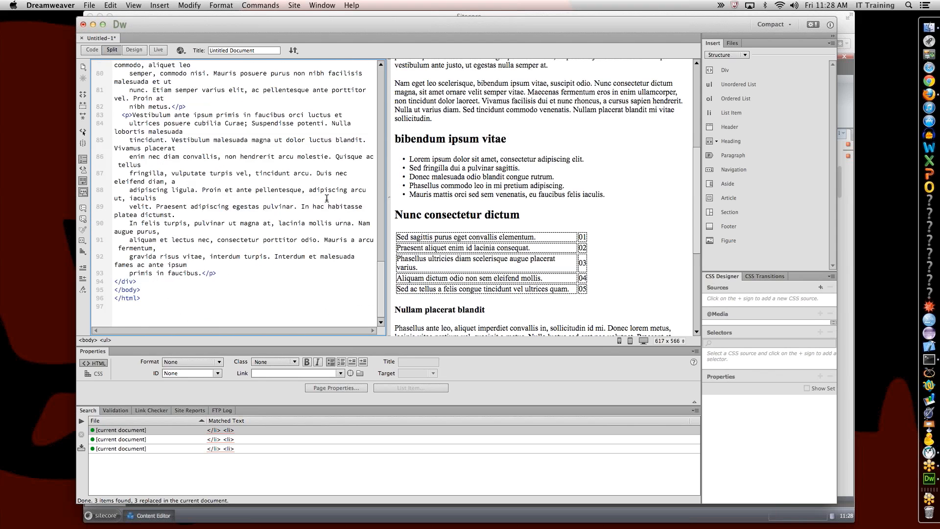
left_click_drag(217, 273, 93, 127)
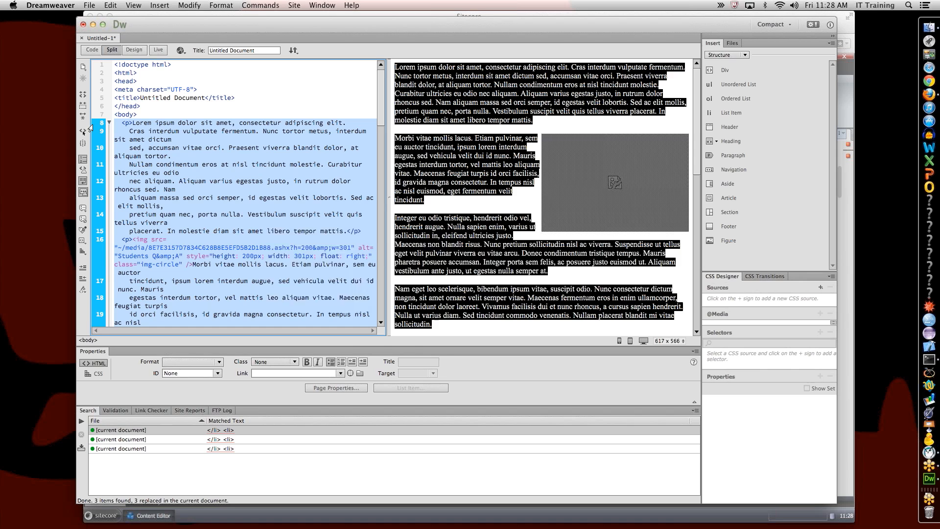
key("super+Tab")
key("super+Tab")
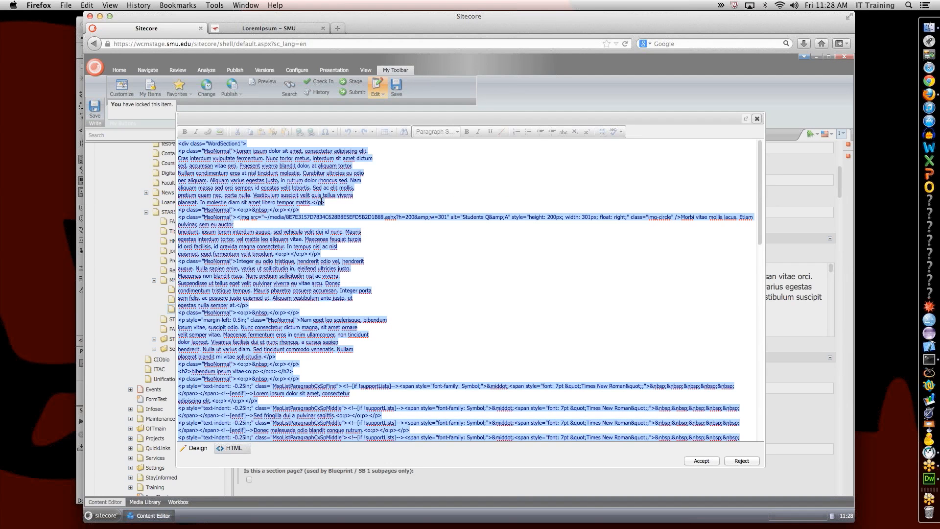
Step: Paste the cleaned HTML into Body Content, accept it, and save the item for preview
key("super+v")
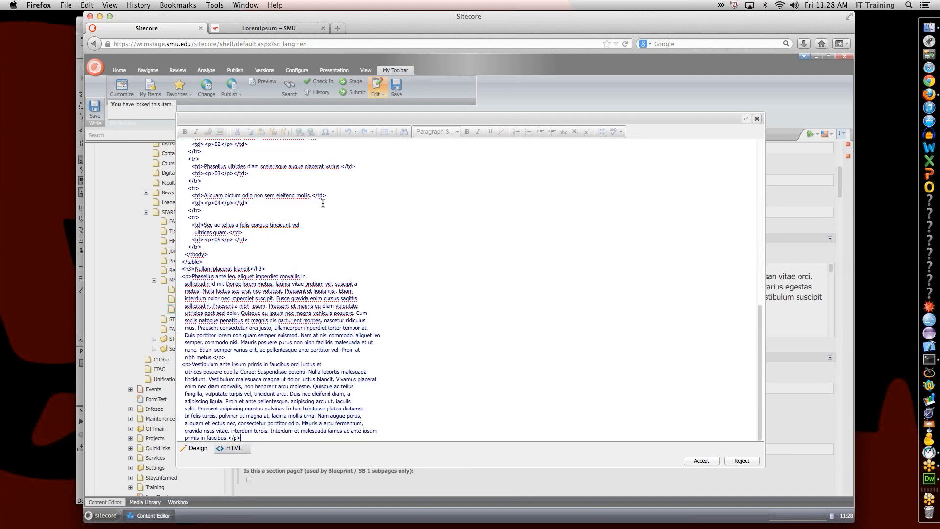
left_click(707, 460)
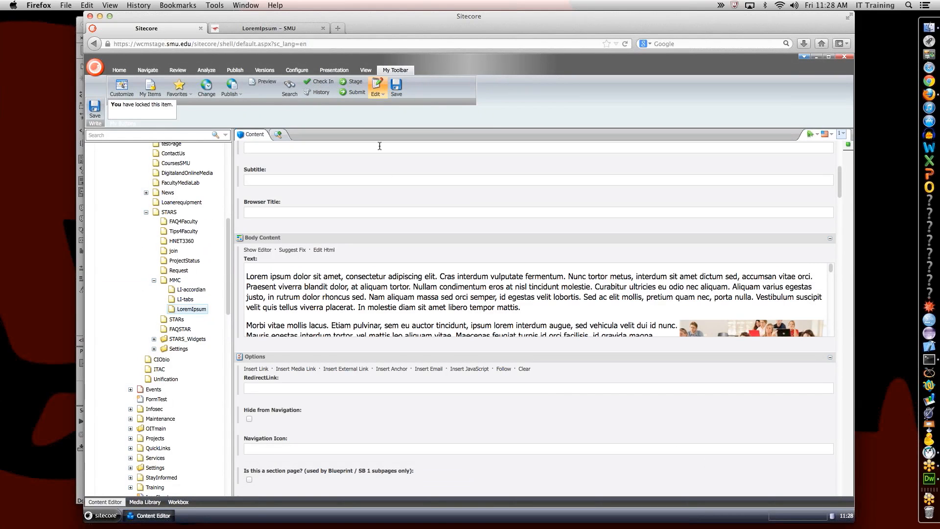
left_click(267, 82)
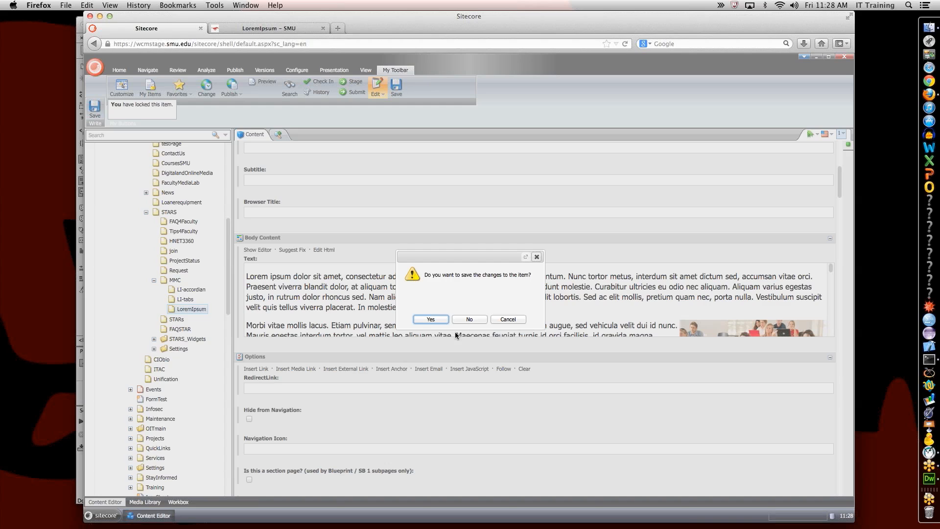
left_click(439, 321)
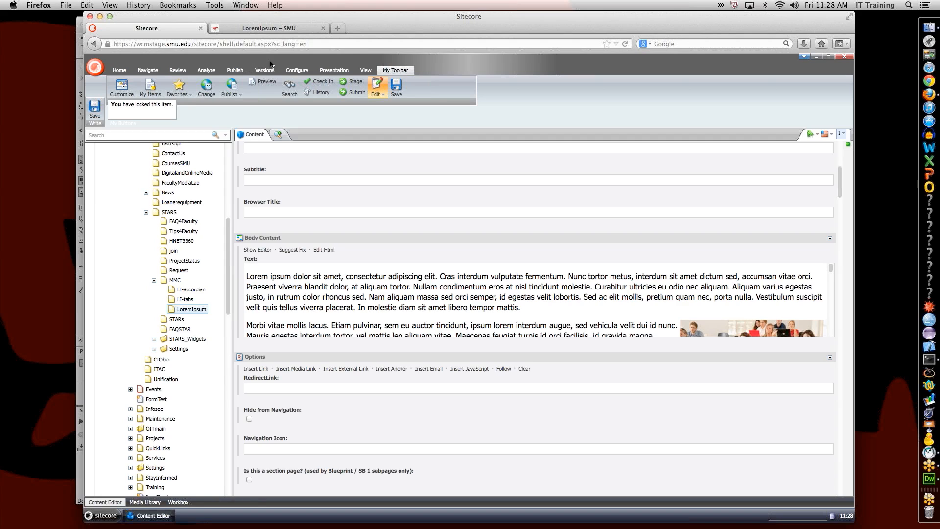
Step: Check the rendered LoremIpsum page tab, then return to the Sitecore Content Editor
left_click(288, 31)
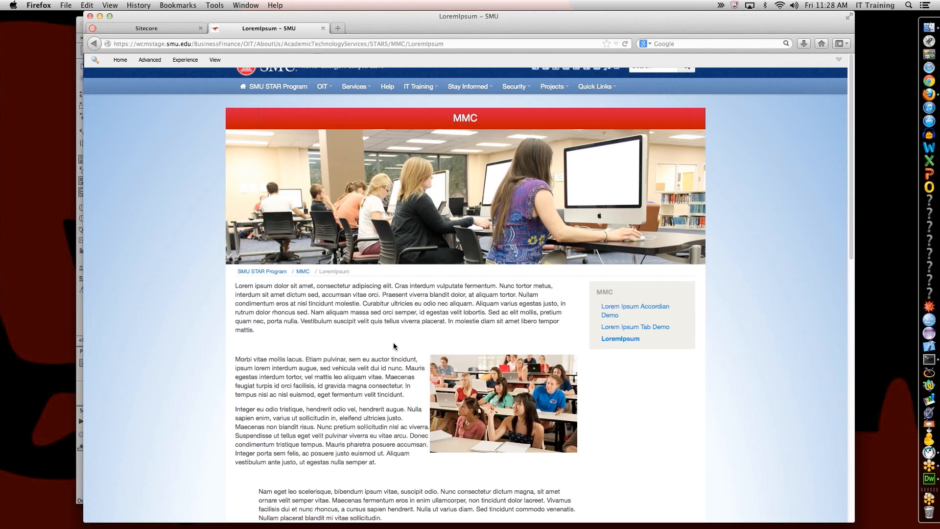
scroll(394, 346, "down", 5)
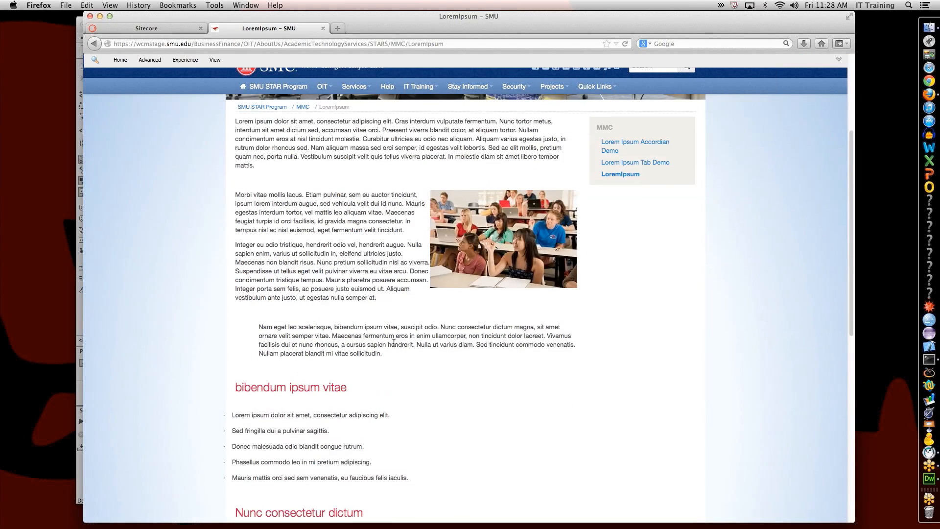
left_click(191, 29)
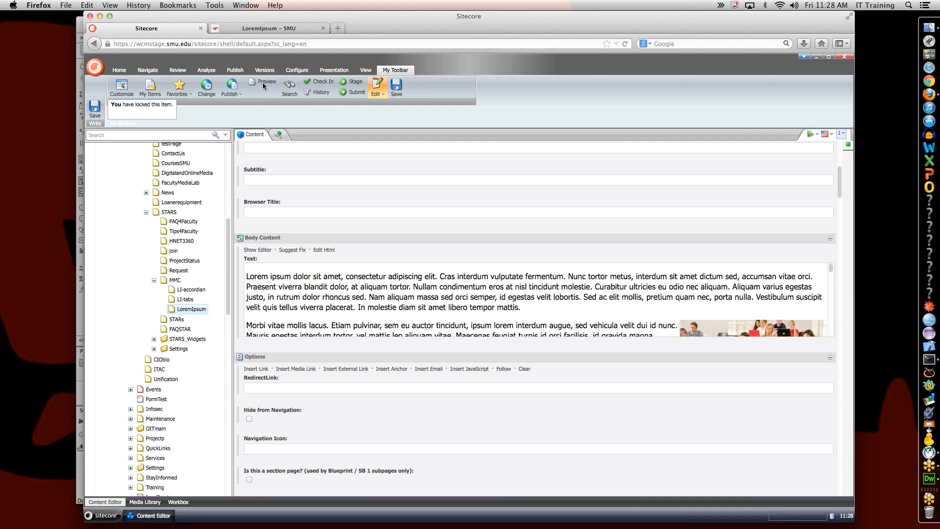
left_click(279, 29)
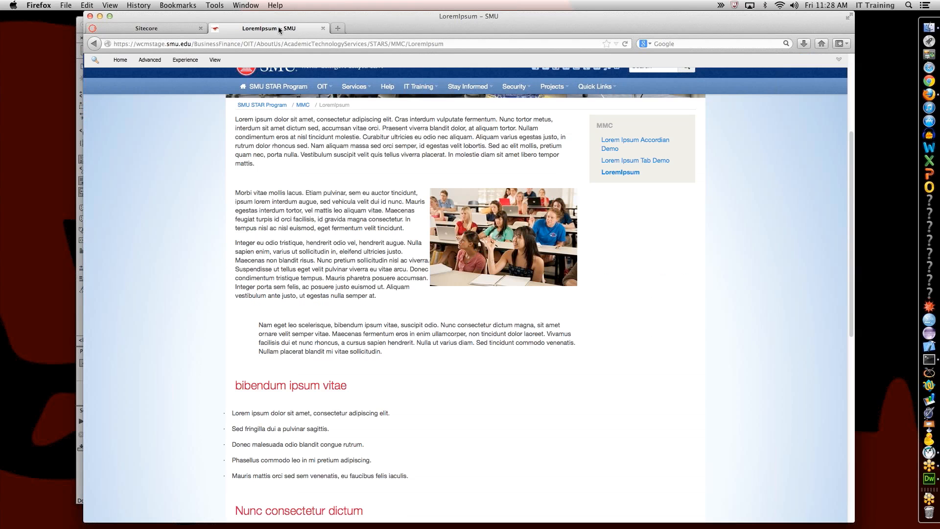
left_click(196, 29)
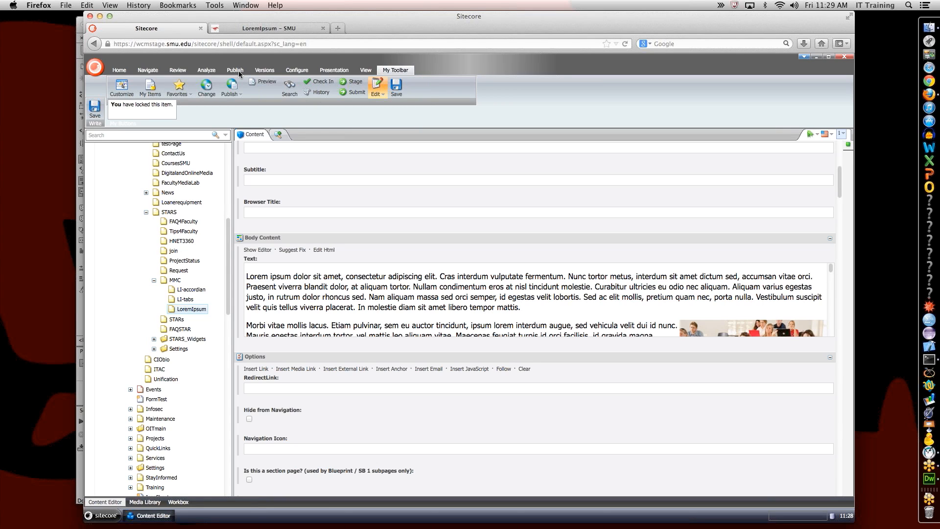
Step: Quit Firefox and relaunch it from the dock
right_click(929, 94)
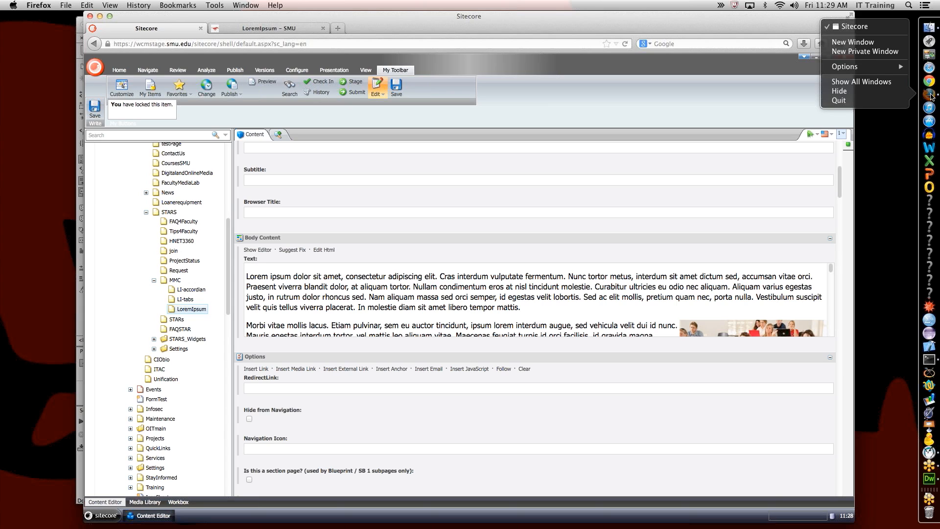
key("alt")
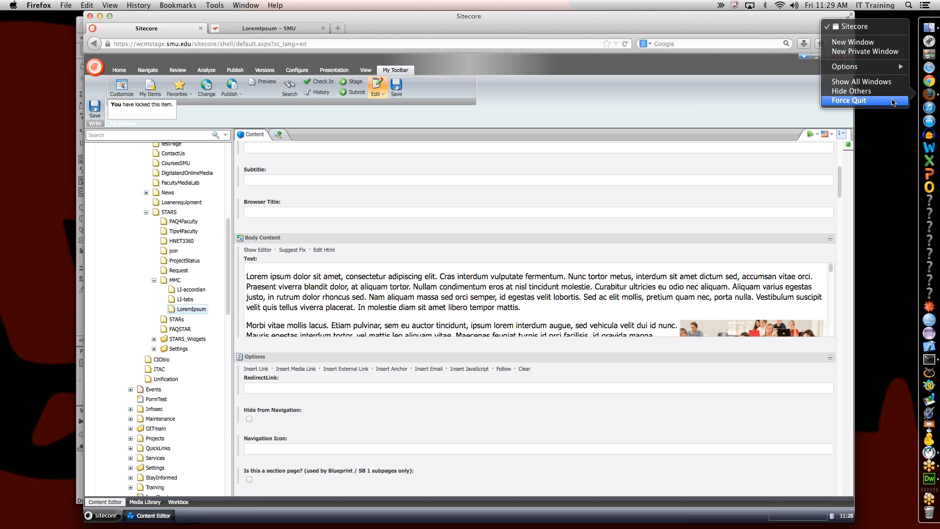
left_click(932, 94)
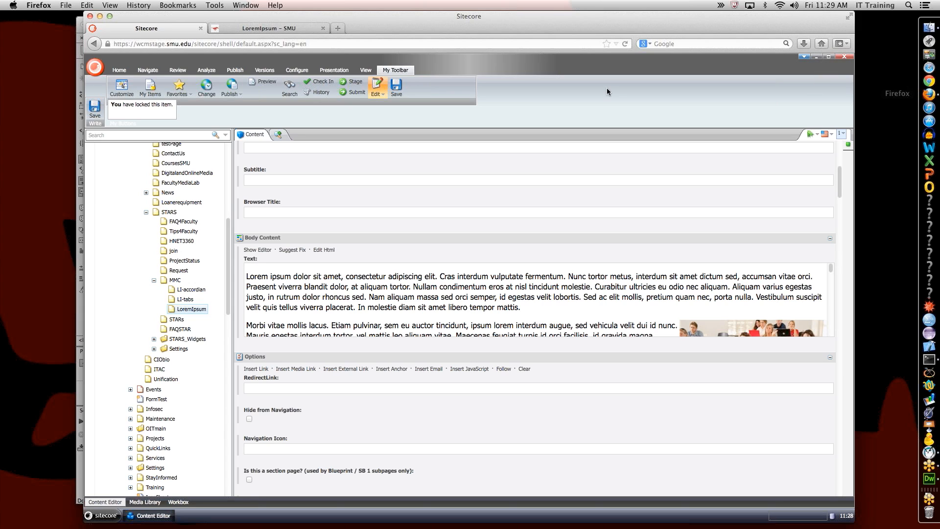
left_click(286, 29)
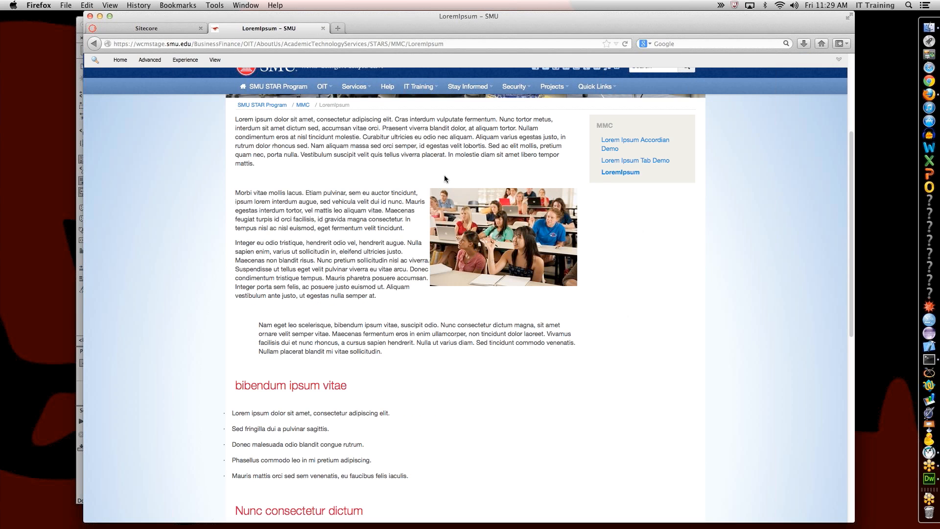
scroll(444, 174, "down", 1)
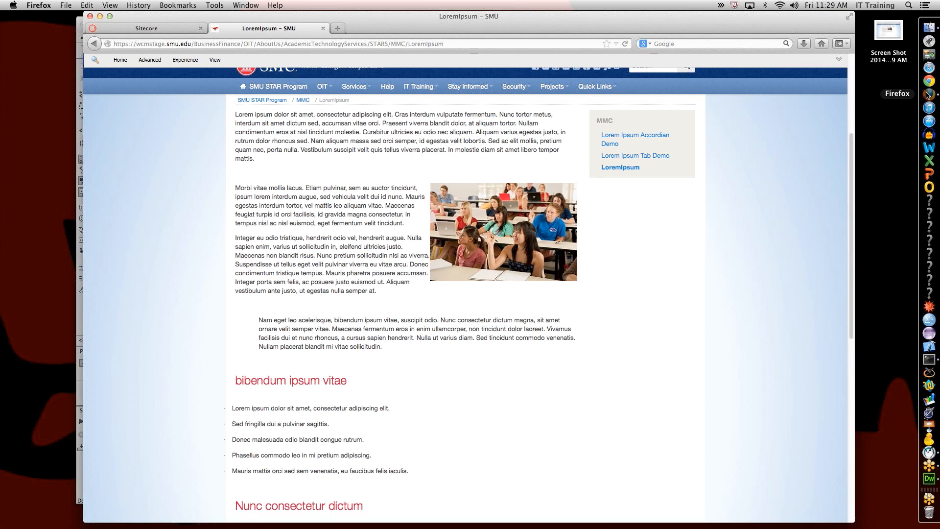
key("super+h")
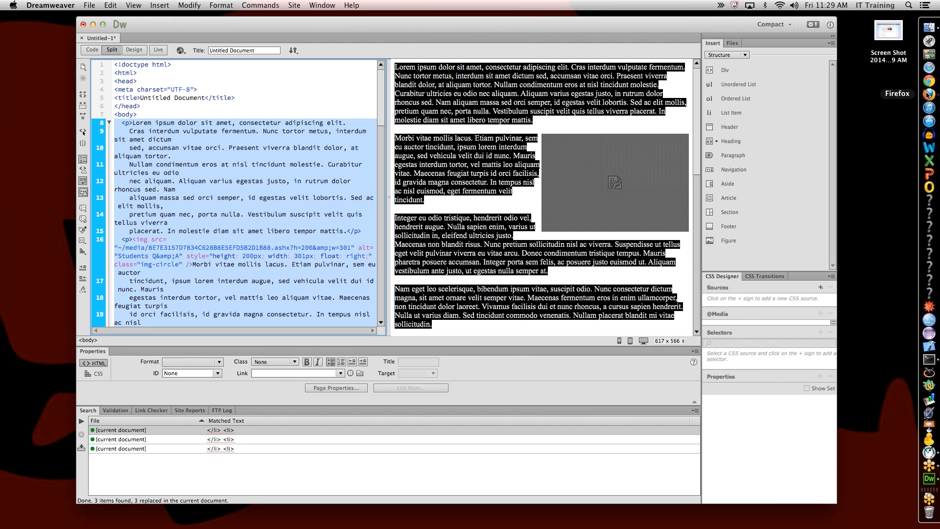
left_click(930, 94)
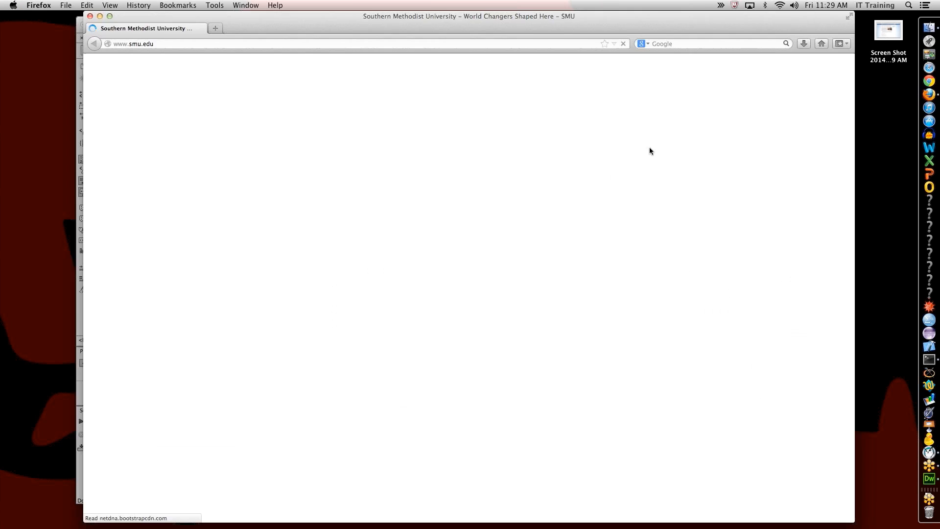
Step: Log in to Sitecore at the suggested cm address and launch the Content Editor
key("super+l")
type("w")
key("BackSpace")
type("cm")
key("Down")
key("Return")
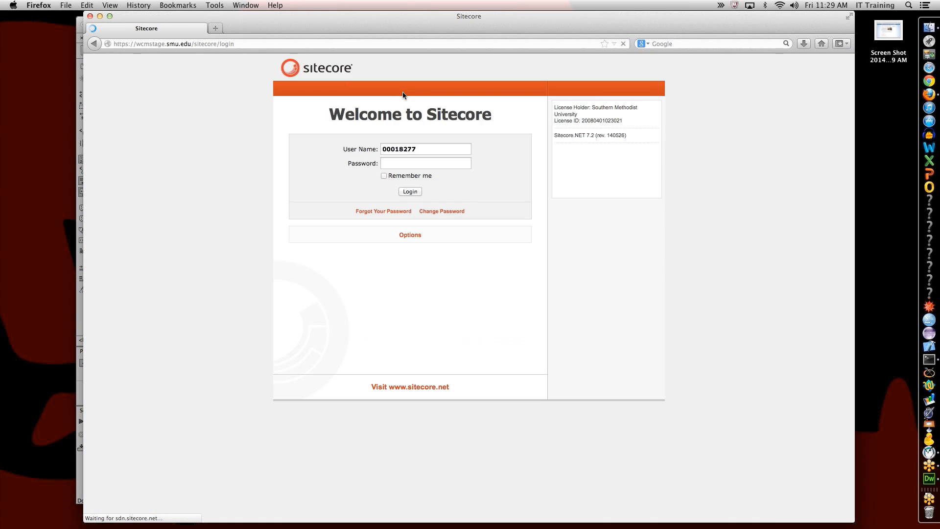
type("************")
key("Return")
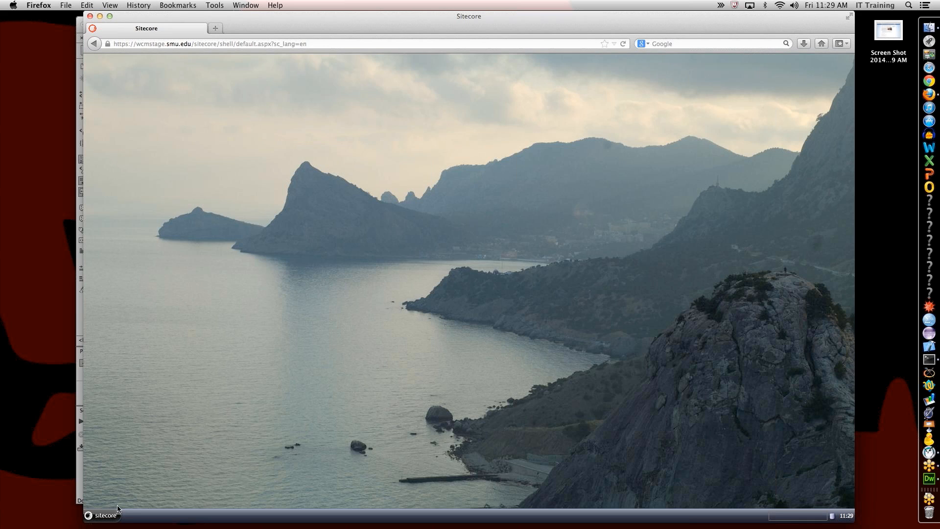
left_click(117, 512)
left_click(149, 362)
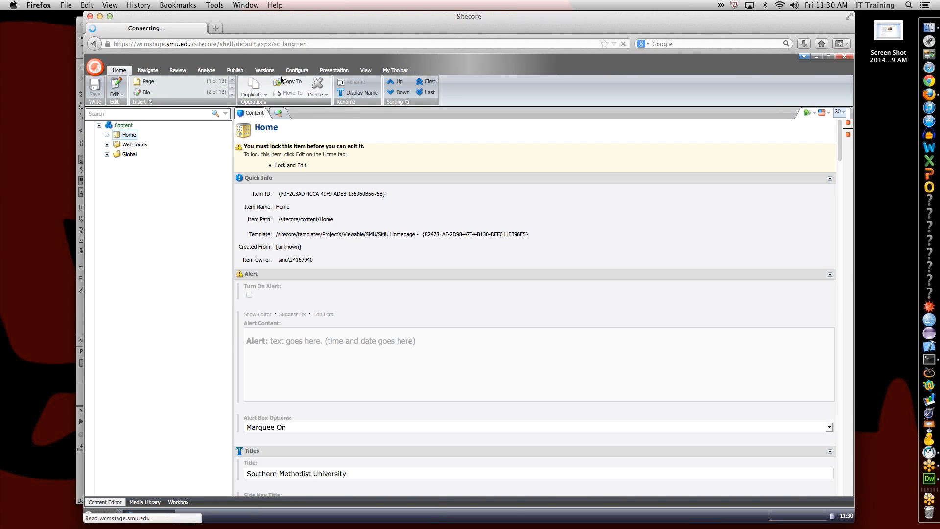
Step: Go to the MMC favourite, expand it, and open the LoremIpsum item
left_click(147, 70)
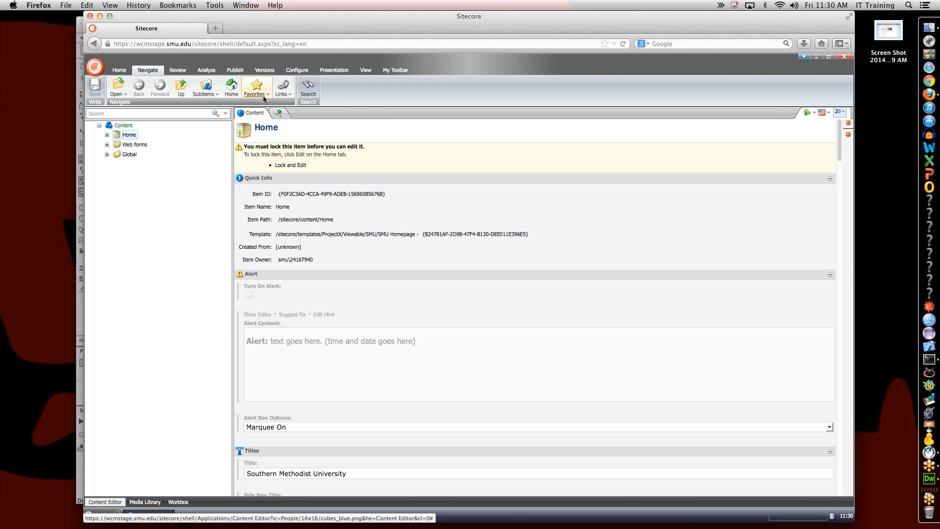
left_click(268, 94)
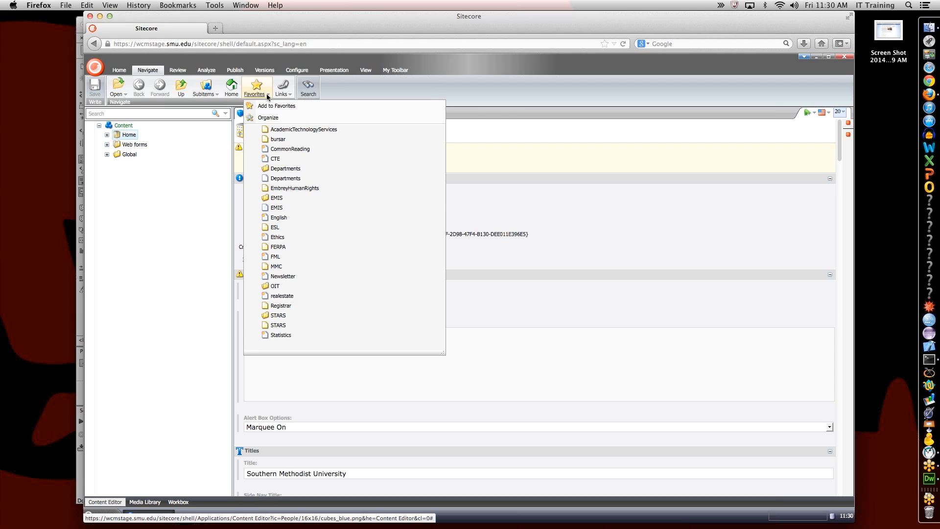
left_click(277, 267)
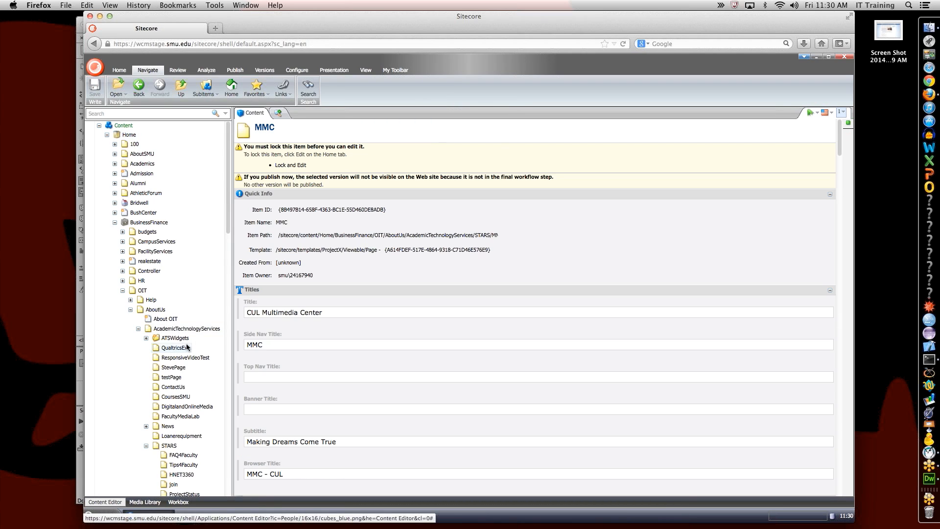
scroll(186, 349, "down", 8)
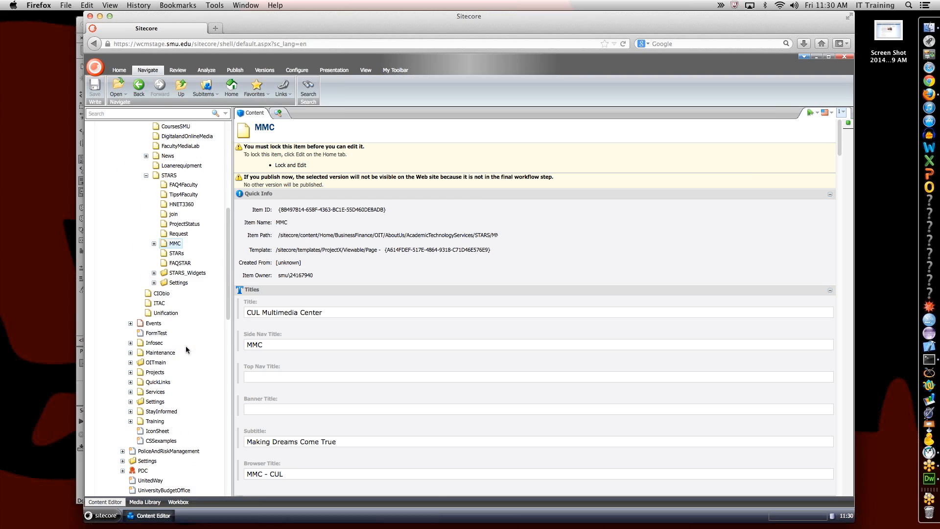
left_click(155, 244)
left_click(177, 273)
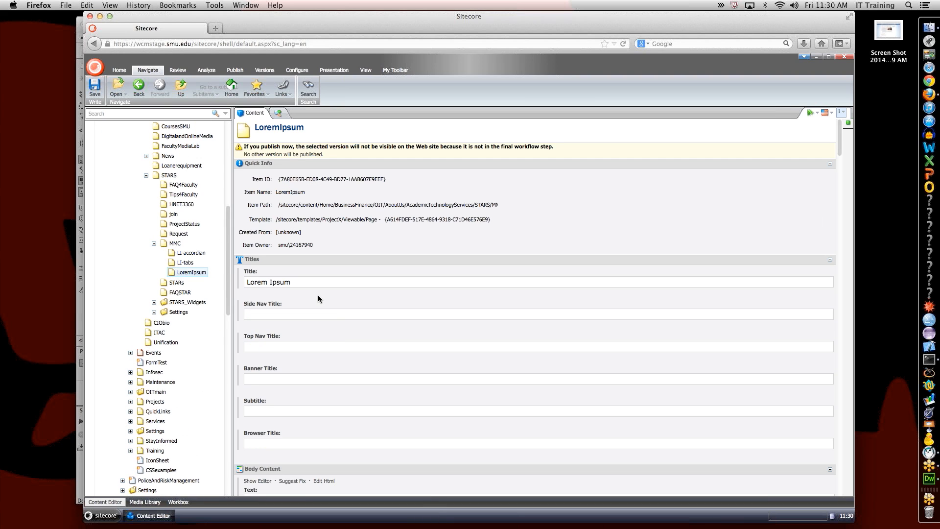
Step: Review LoremIpsum's body HTML source and accept it unchanged
scroll(354, 317, "down", 5)
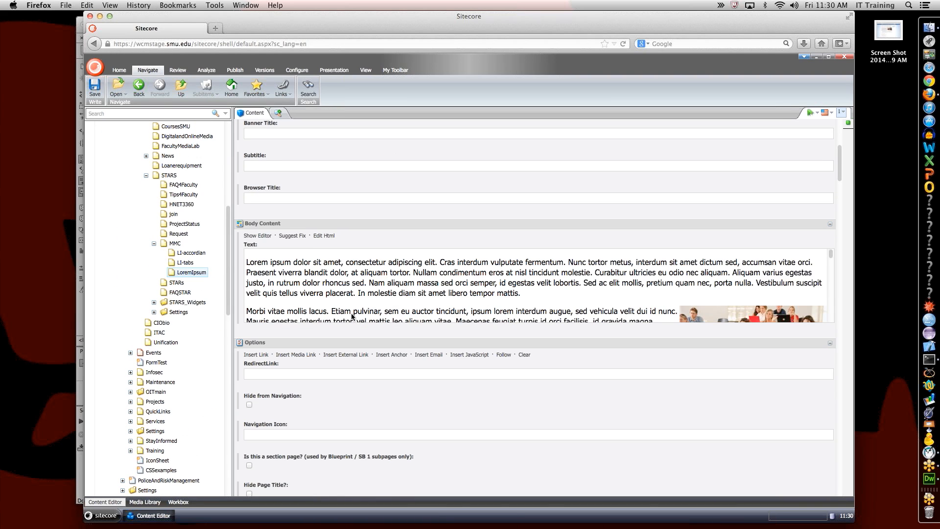
left_click(325, 237)
scroll(360, 296, "down", 8)
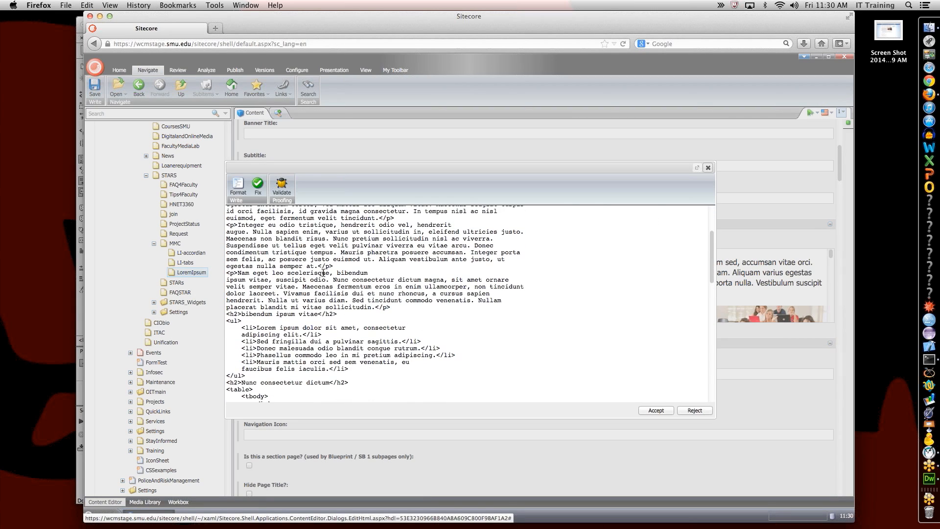
scroll(324, 289, "down", 10)
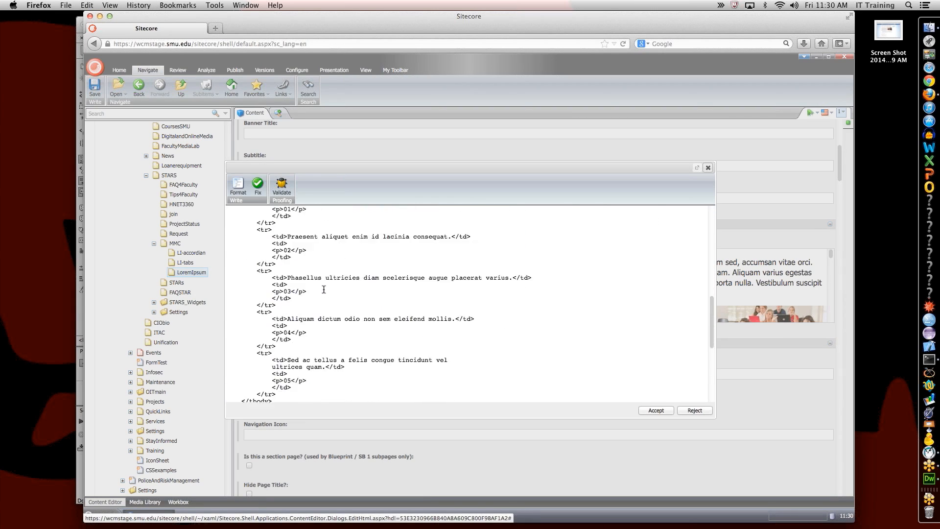
scroll(324, 289, "down", 2)
left_click(651, 410)
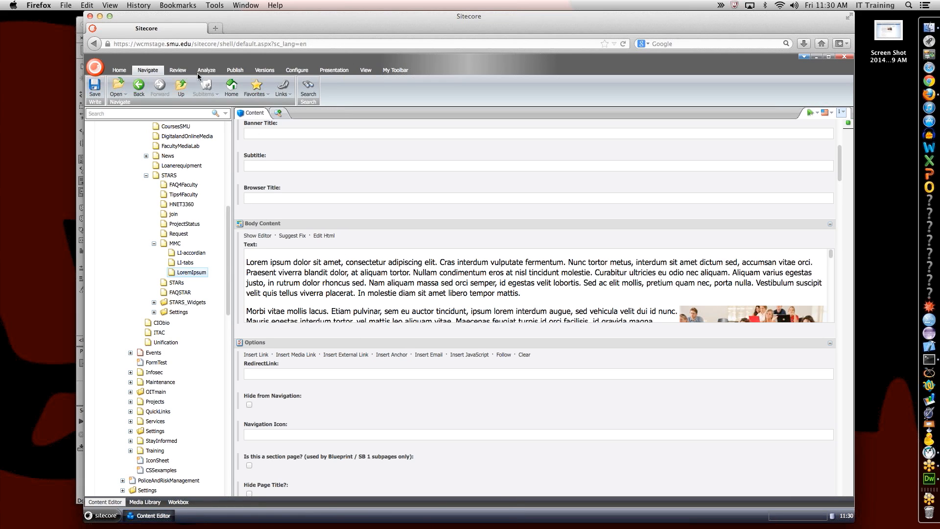
left_click(179, 71)
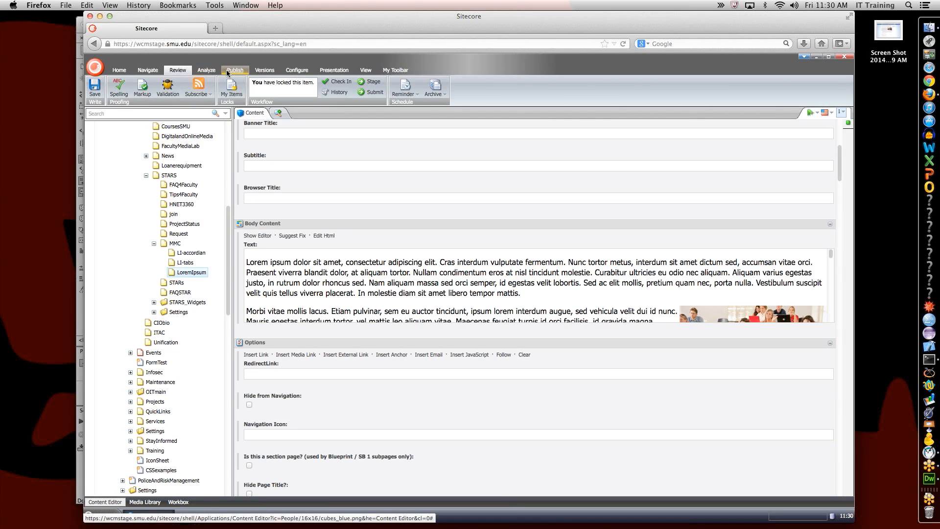
Step: Preview the LoremIpsum page in a new tab and scroll to the bibendum ipsum vitae list
left_click(235, 70)
left_click(190, 92)
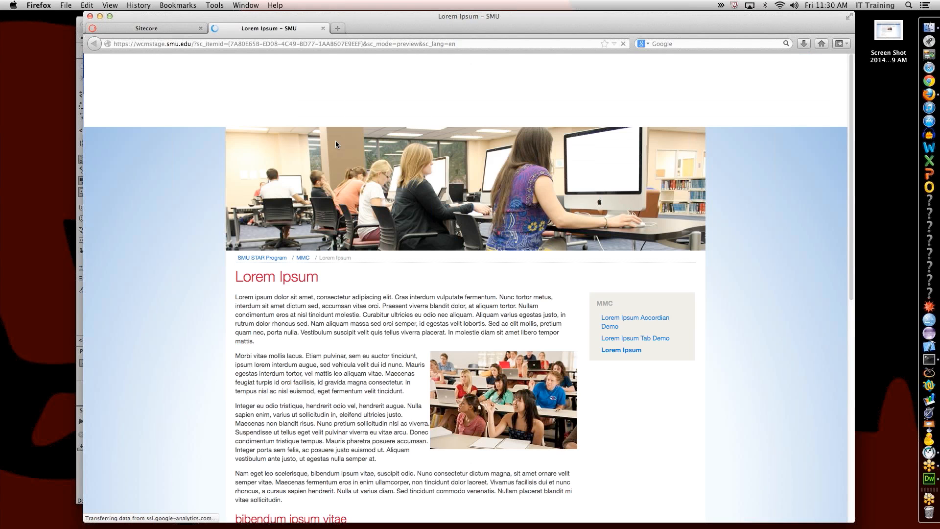
left_click_drag(431, 20, 375, 6)
scroll(402, 208, "down", 5)
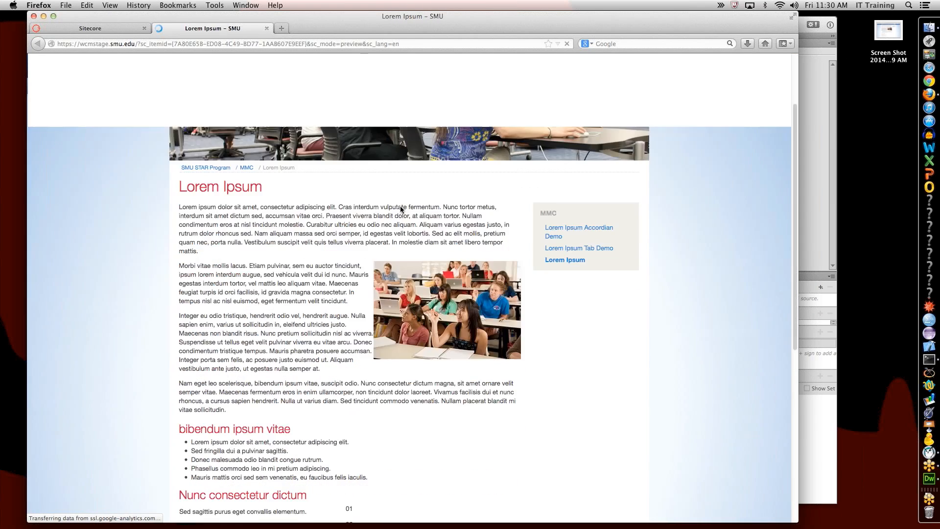
scroll(400, 210, "down", 3)
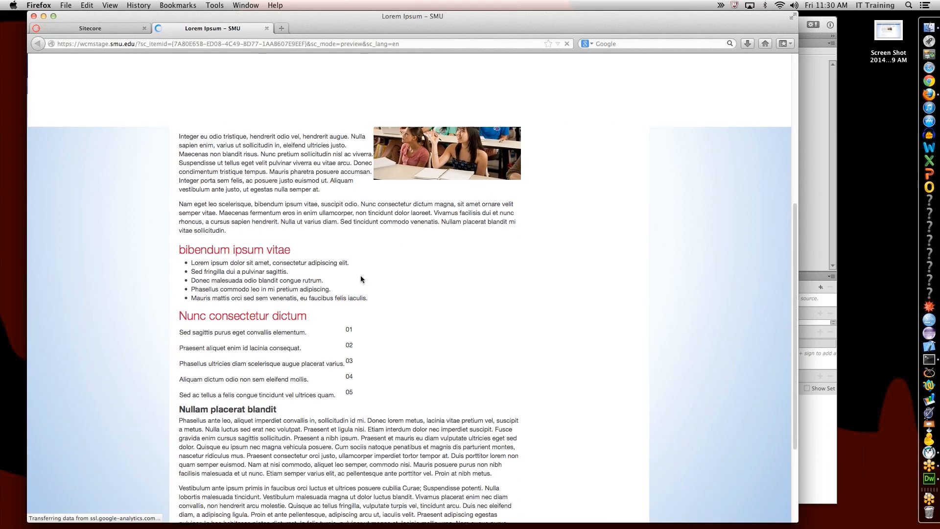
Step: Select the five bullet items and Quick Look the earlier Screen Shot file for comparison
left_click_drag(191, 263, 226, 295)
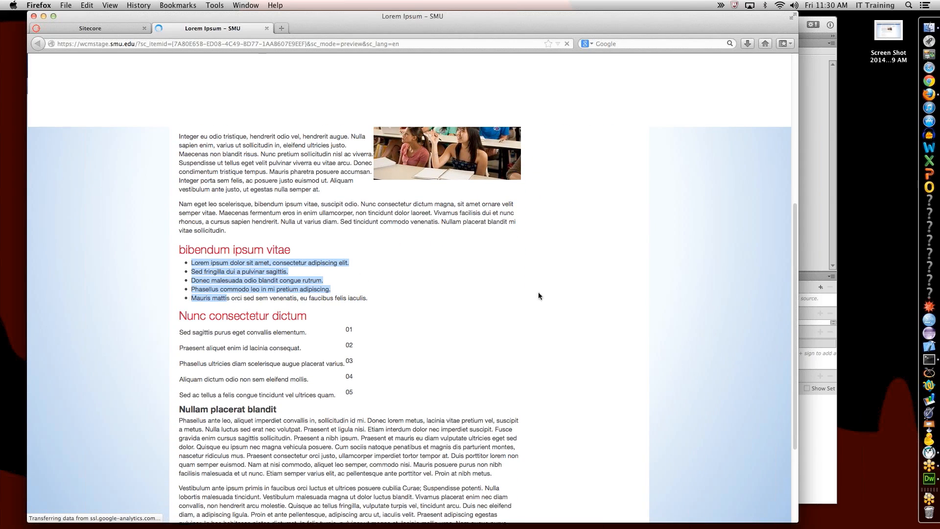
left_click(887, 37)
key("space")
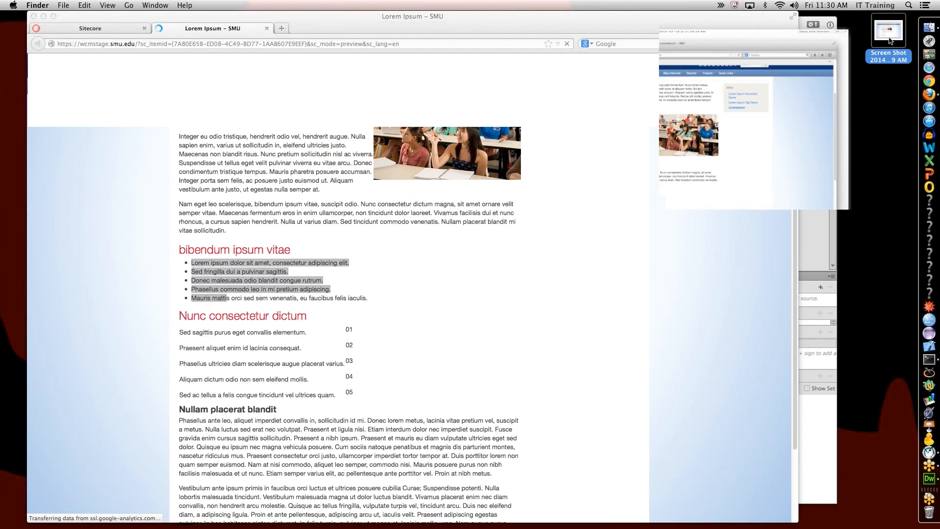
left_click_drag(539, 47, 790, 37)
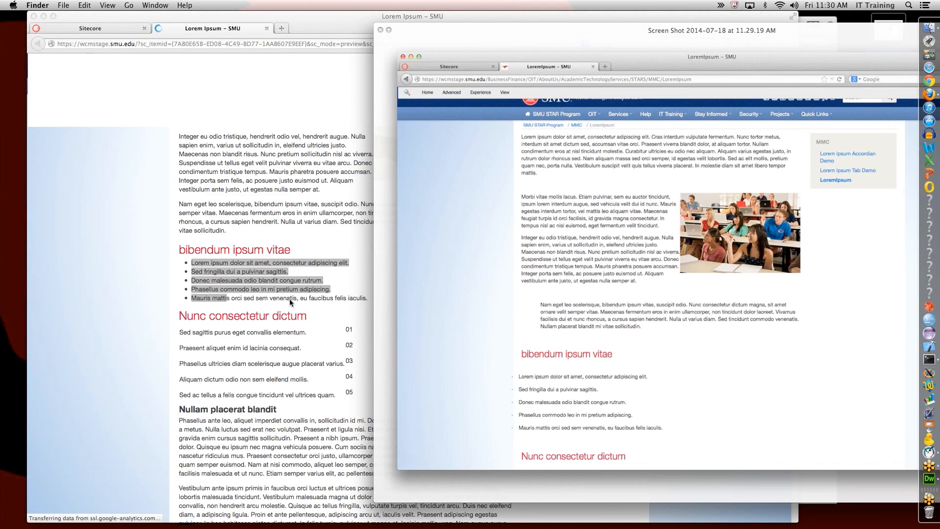
scroll(289, 299, "up", 2)
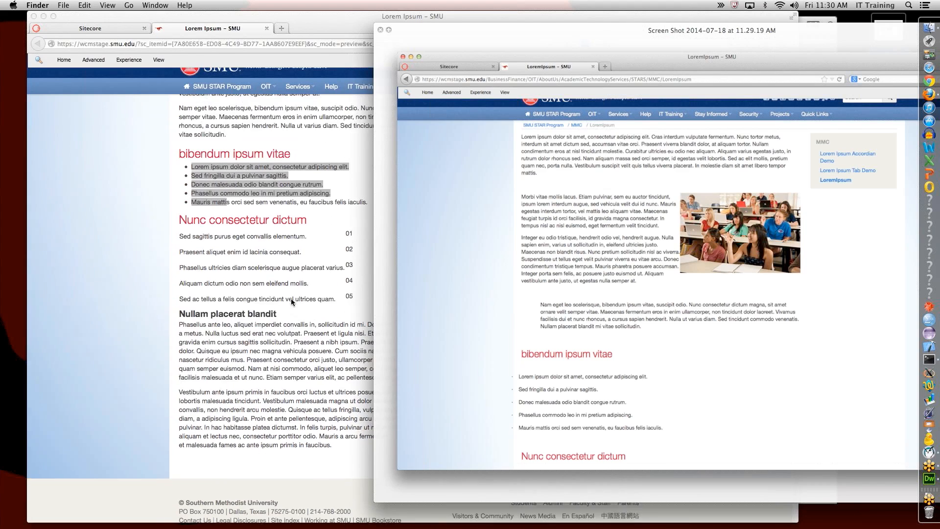
scroll(292, 302, "up", 5)
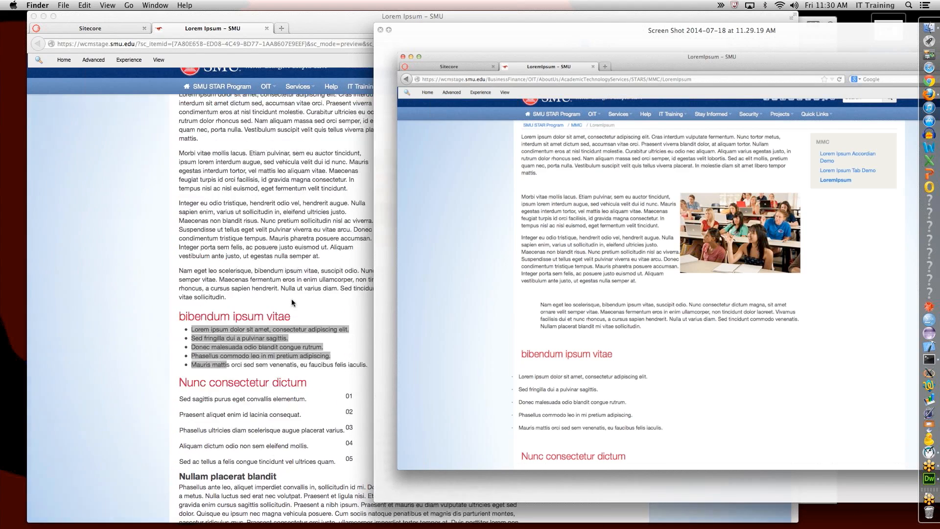
scroll(293, 302, "up", 6)
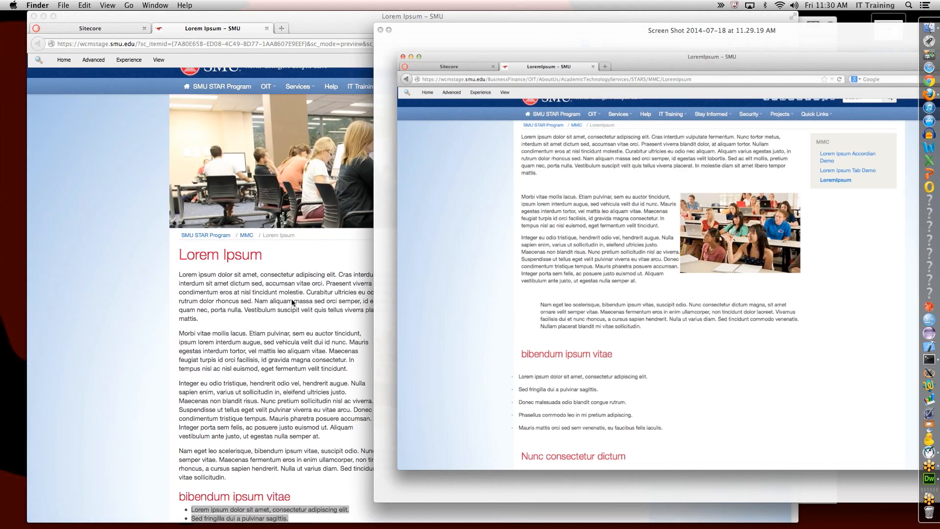
scroll(292, 302, "down", 4)
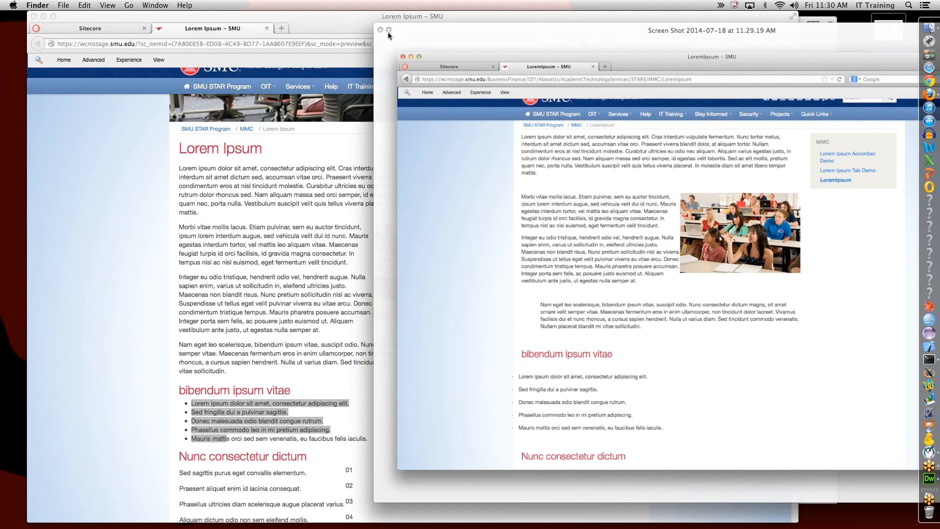
key("space")
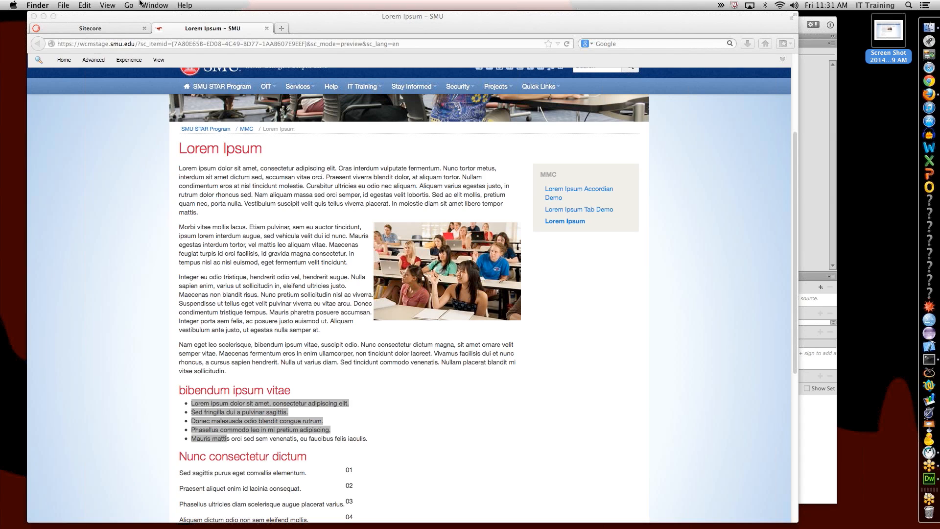
Step: Open the rich text editor on LoremIpsum's Body Content and indent the 'Nam eget leo' paragraph
left_click(99, 29)
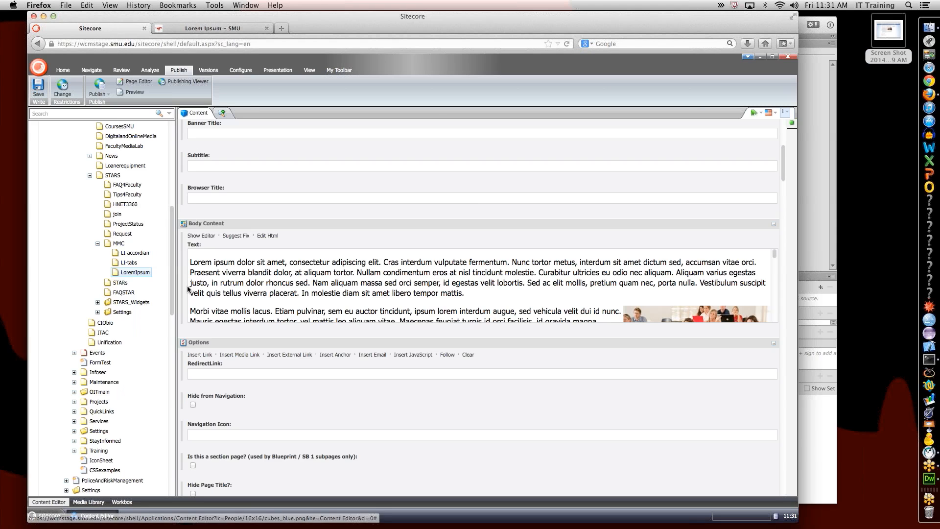
left_click(213, 237)
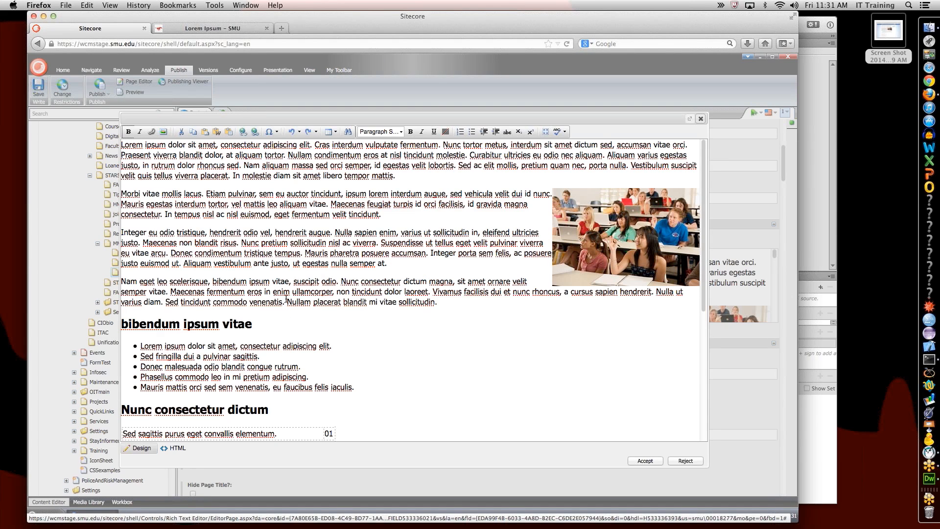
left_click(282, 293)
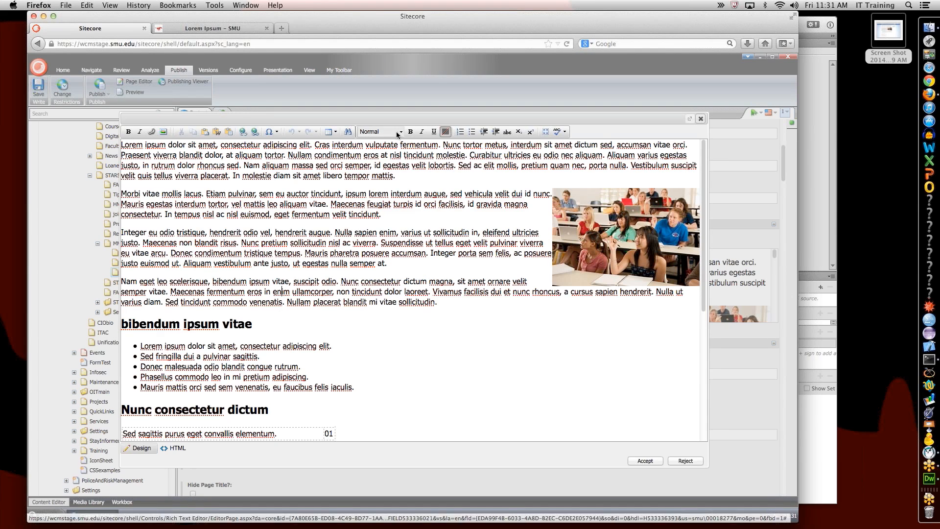
left_click(485, 132)
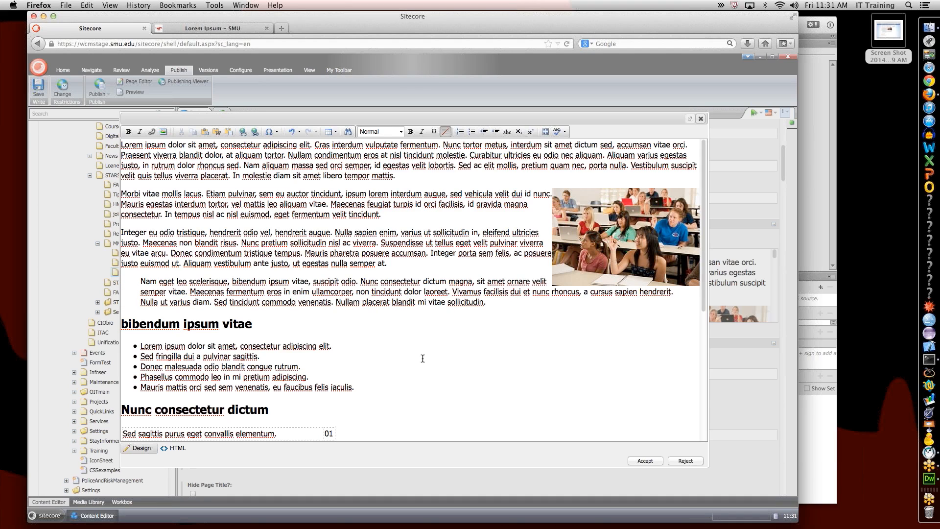
scroll(422, 358, "down", 5)
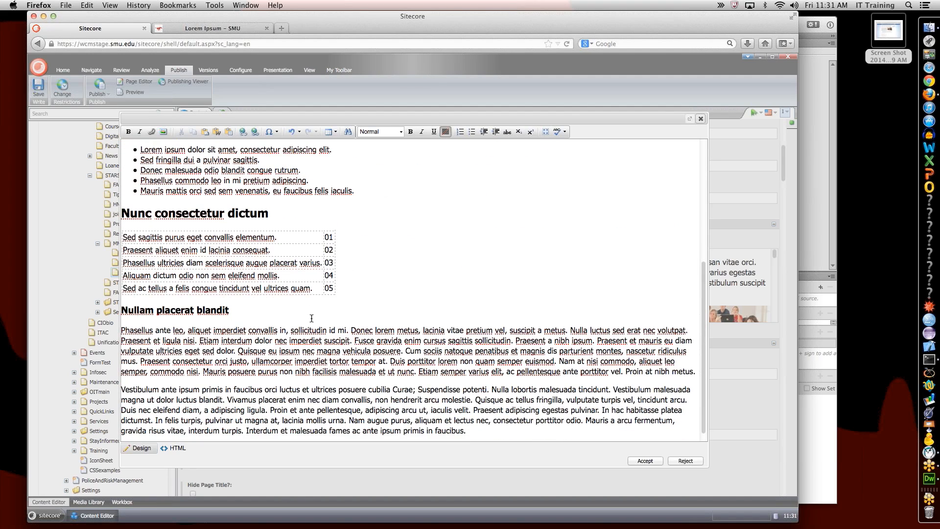
scroll(312, 319, "down", 1)
scroll(311, 318, "up", 5)
scroll(312, 318, "down", 5)
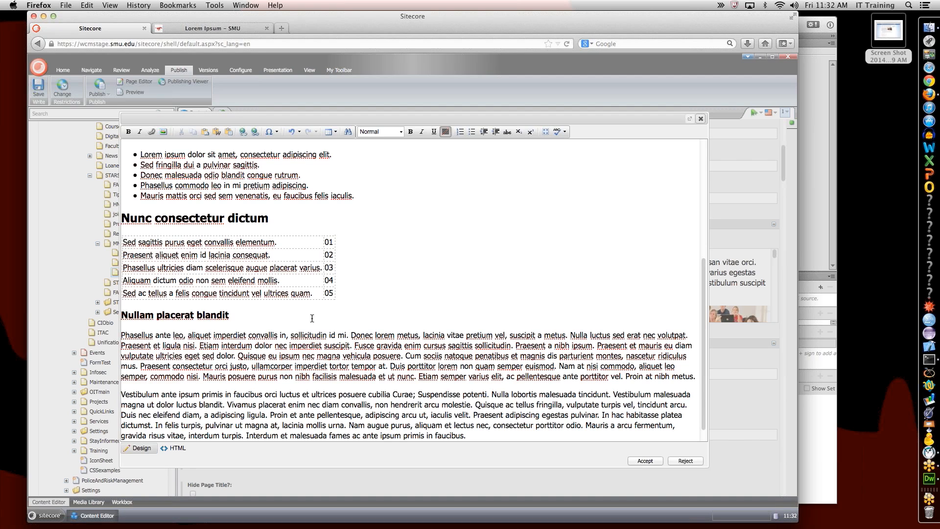
scroll(332, 226, "up", 5)
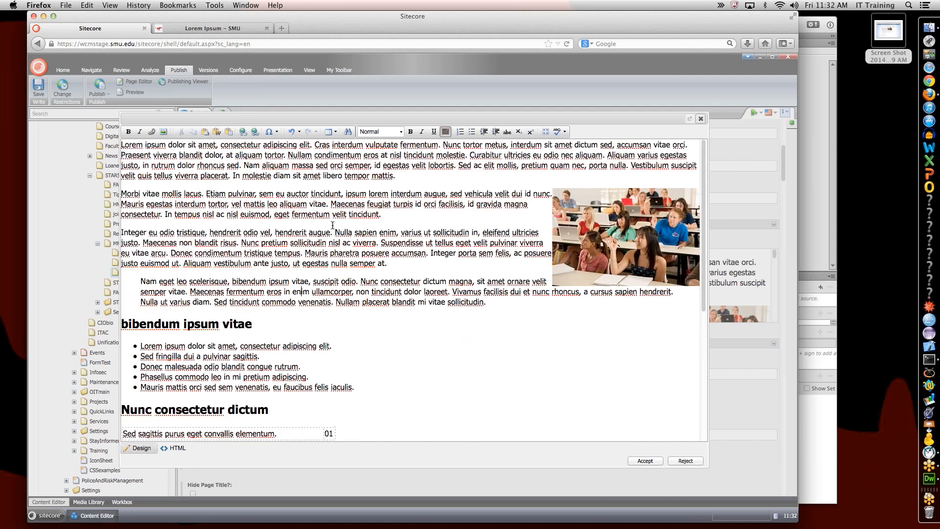
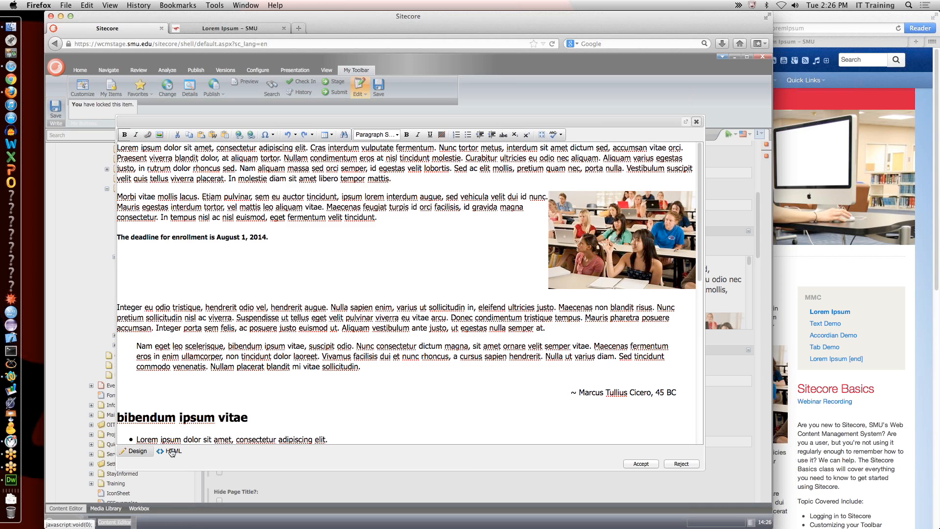
Step: Add class="lead" to the opening Lorem ipsum <p> in the Body Content HTML, save, and switch to the preview
left_click(172, 451)
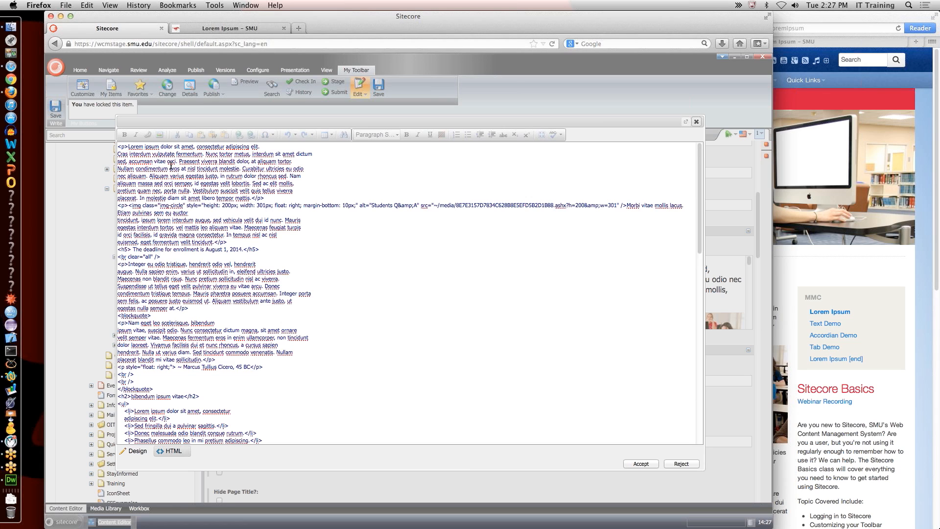
type("class")
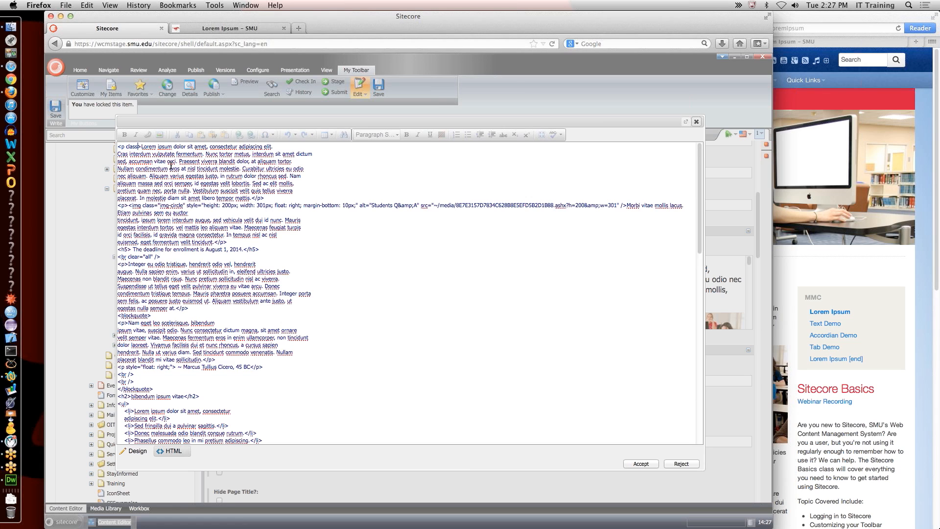
type("=\"")
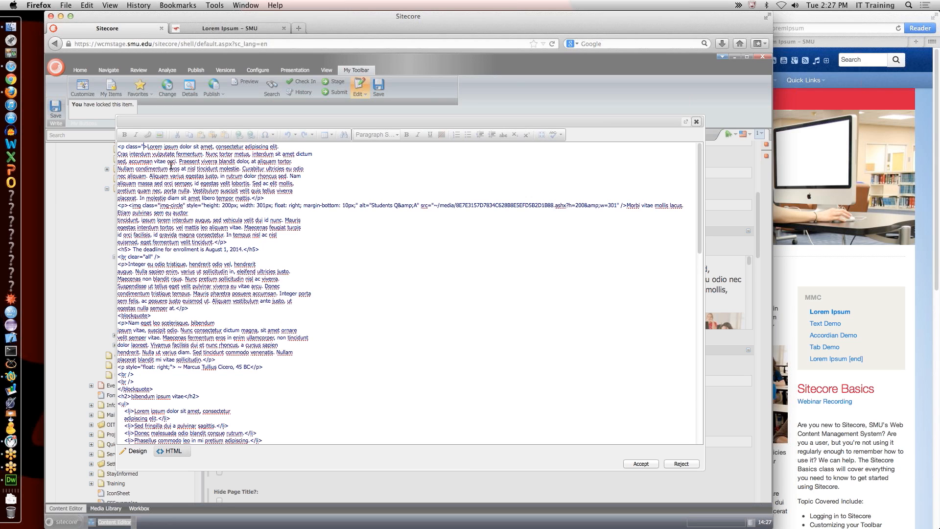
type("lead\"")
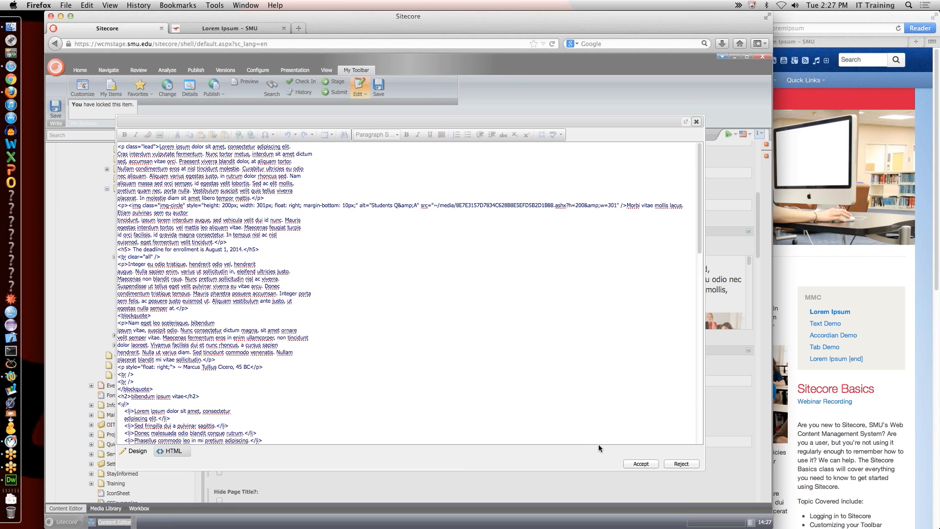
left_click(640, 464)
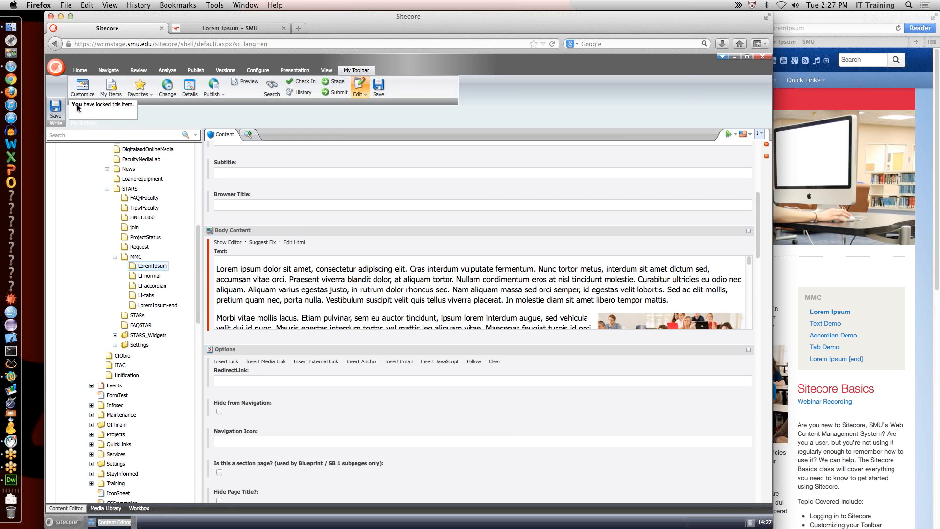
scroll(392, 273, "down", 3)
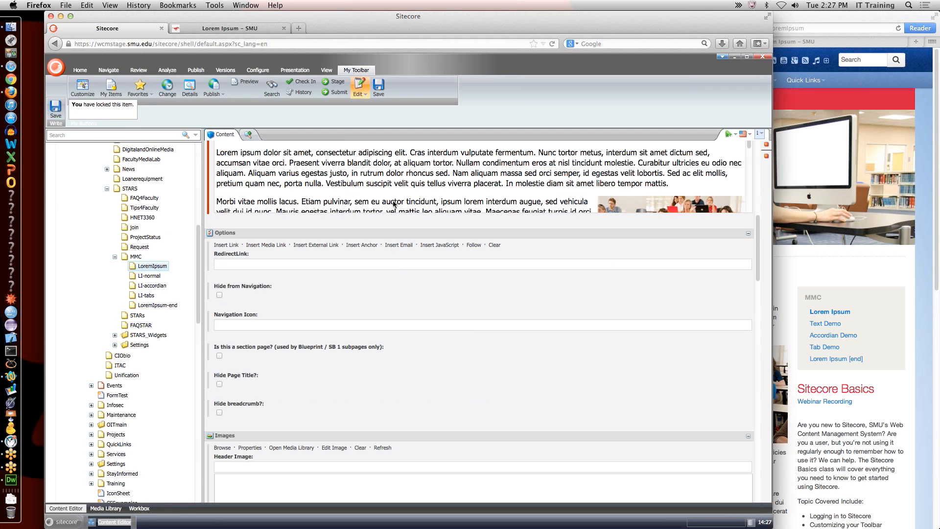
left_click(377, 85)
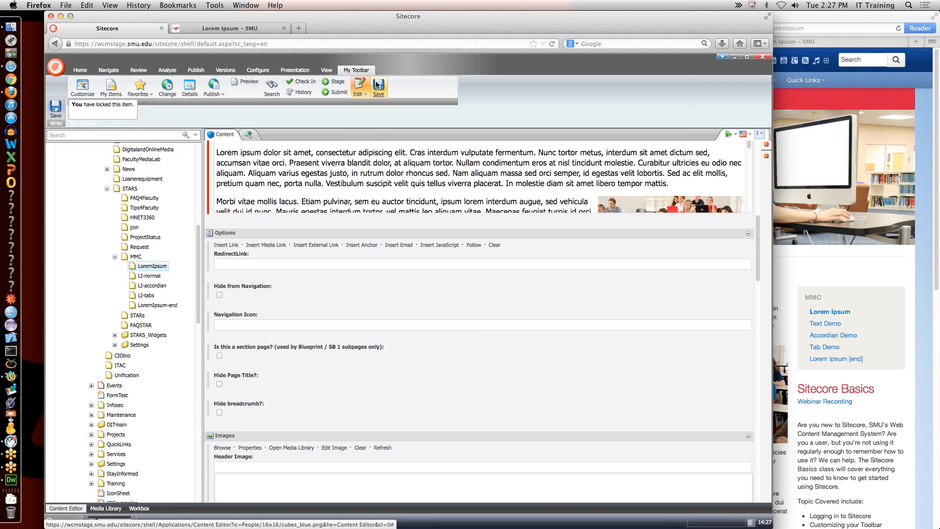
left_click(266, 30)
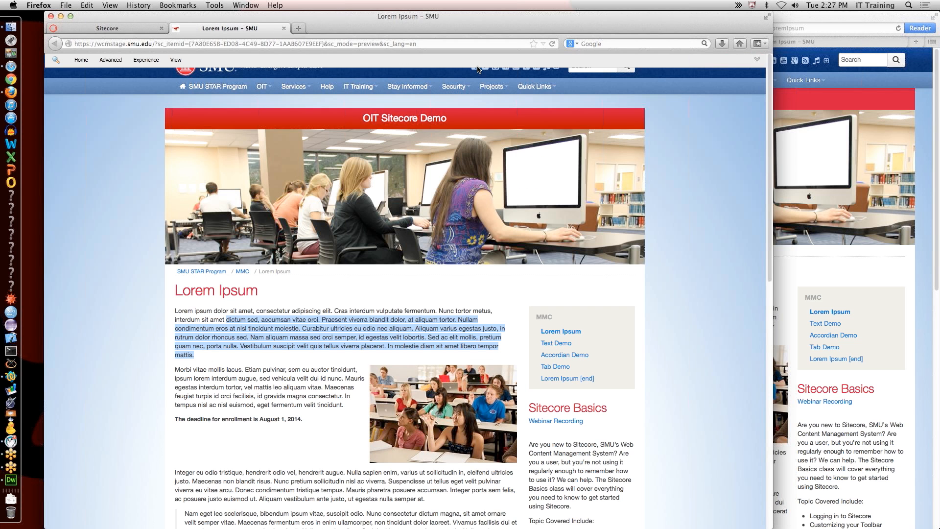
Step: Reload the preview and select the enlarged opening paragraph to check its lead styling
left_click(552, 44)
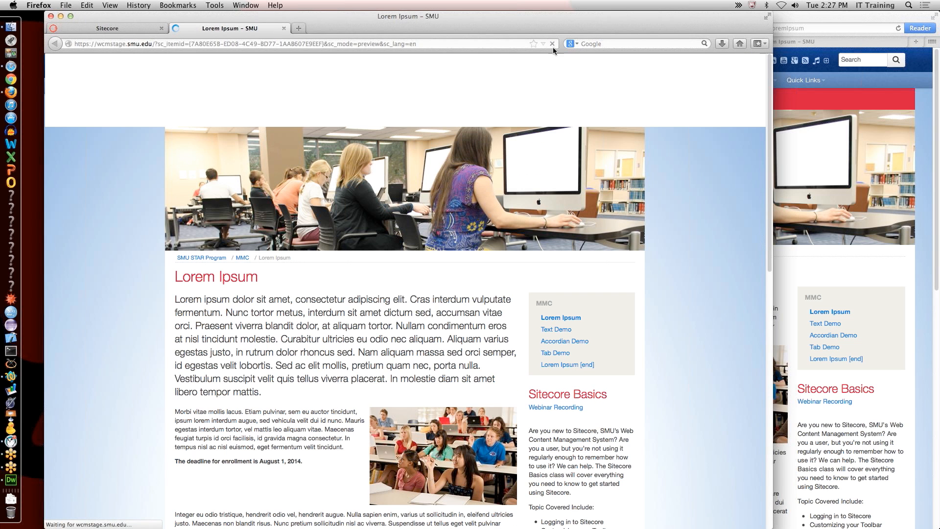
left_click_drag(175, 300, 292, 405)
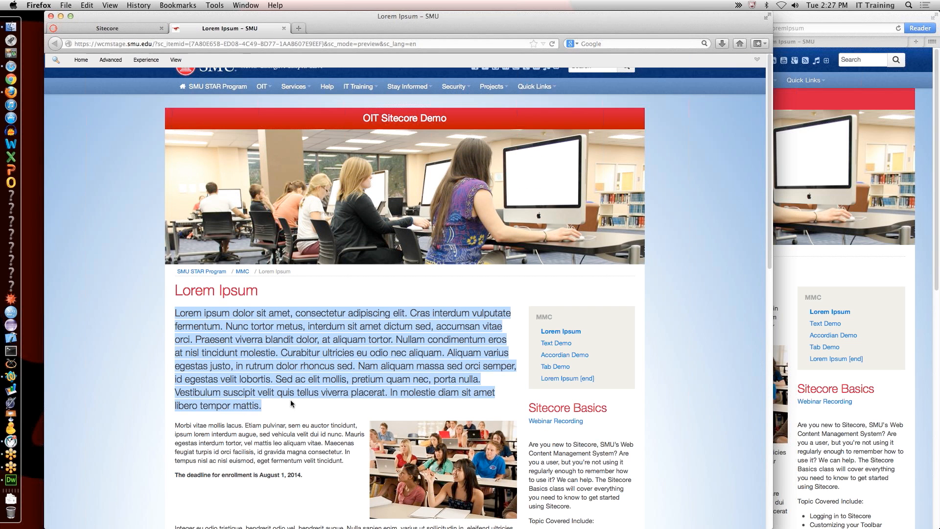
left_click(300, 375)
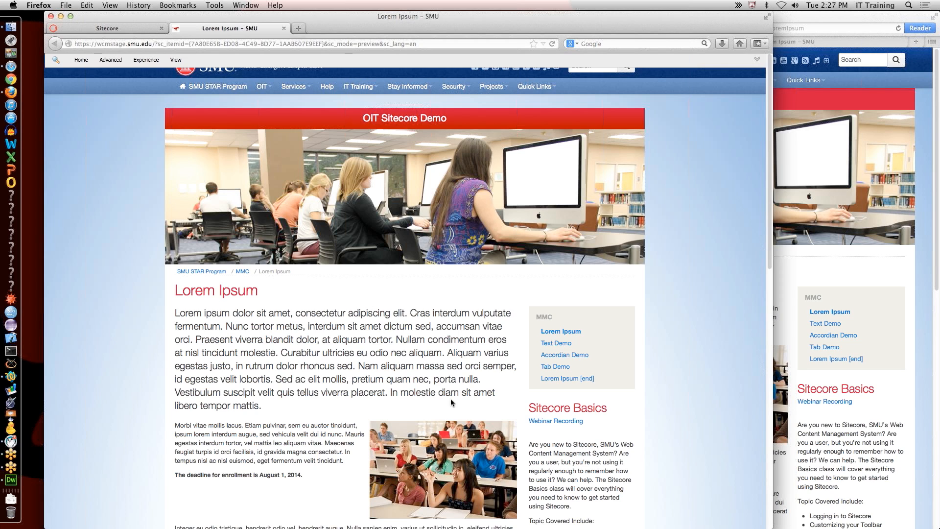
scroll(448, 389, "down", 5)
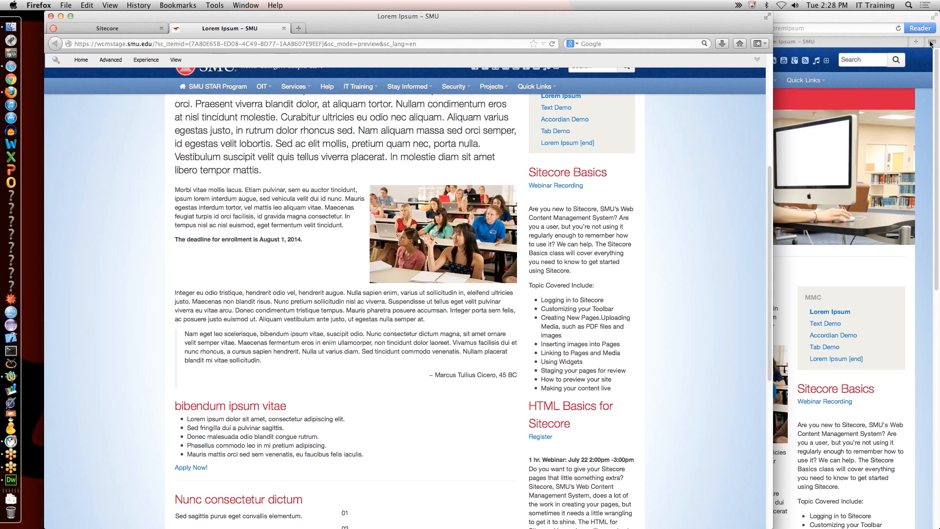
Step: Scroll to the Nunc consectetur dictum list and select its first rows and first sentence
scroll(664, 265, "down", 6)
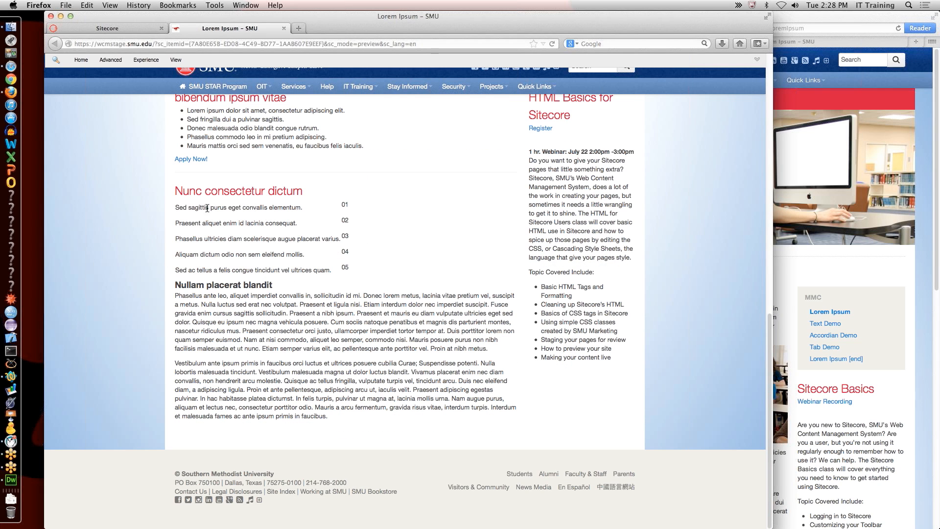
left_click_drag(179, 206, 368, 232)
left_click(368, 232)
left_click_drag(175, 207, 299, 210)
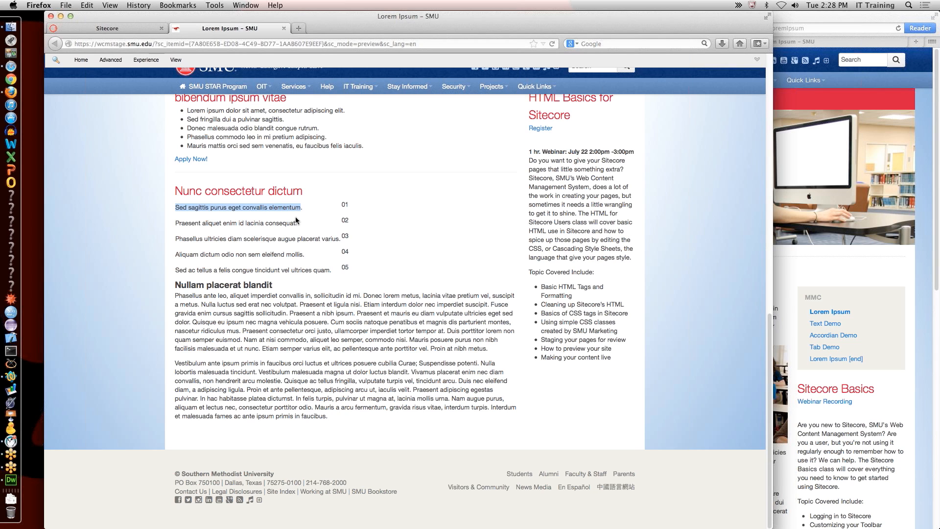
triple_click(260, 207)
left_click(341, 202)
Step: Select the 01 number and rows one through four, then return to the Content Editor
double_click(344, 204)
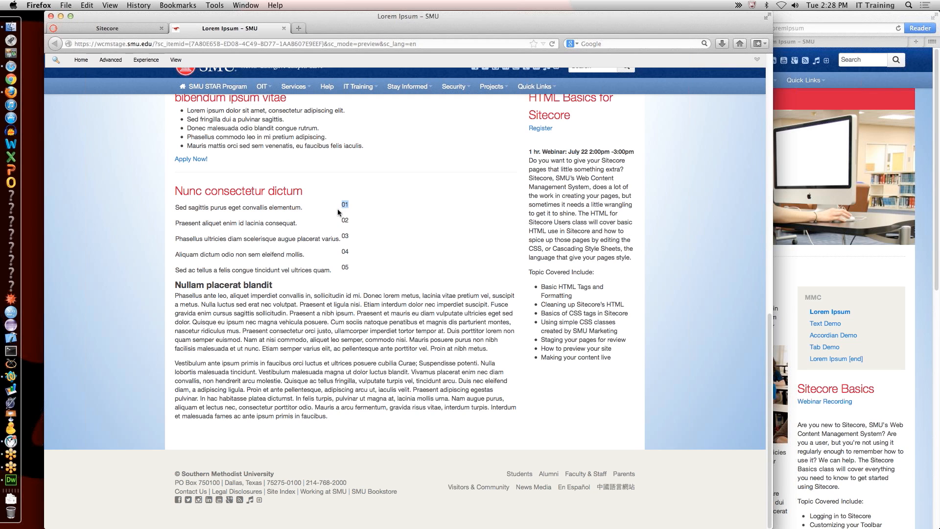
triple_click(299, 207)
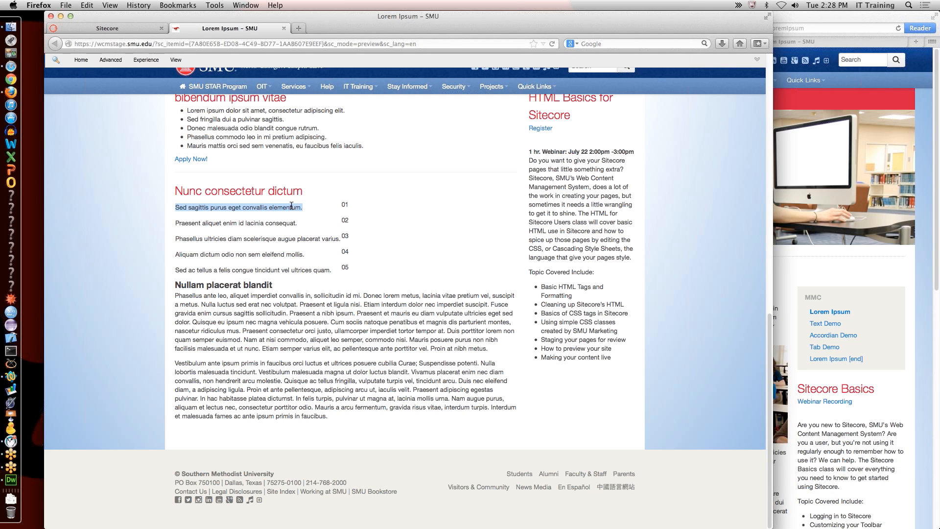
triple_click(280, 222)
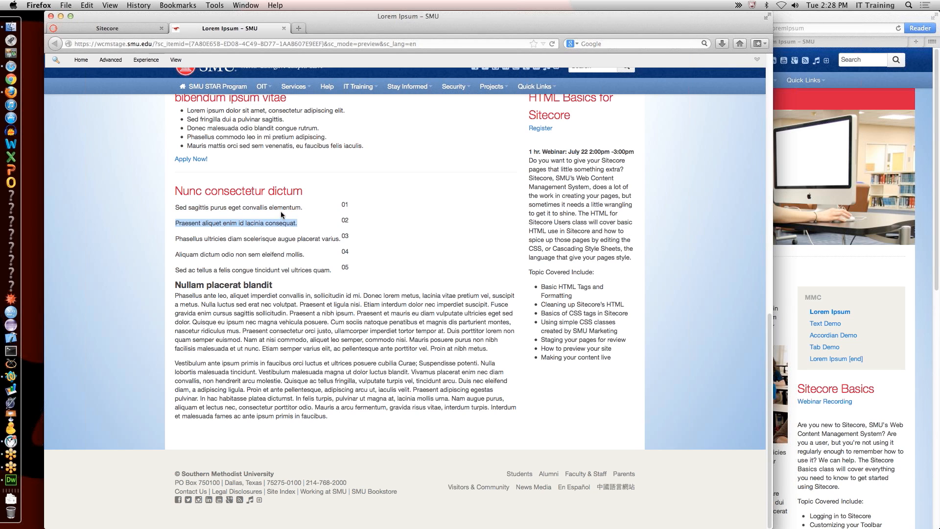
double_click(286, 238)
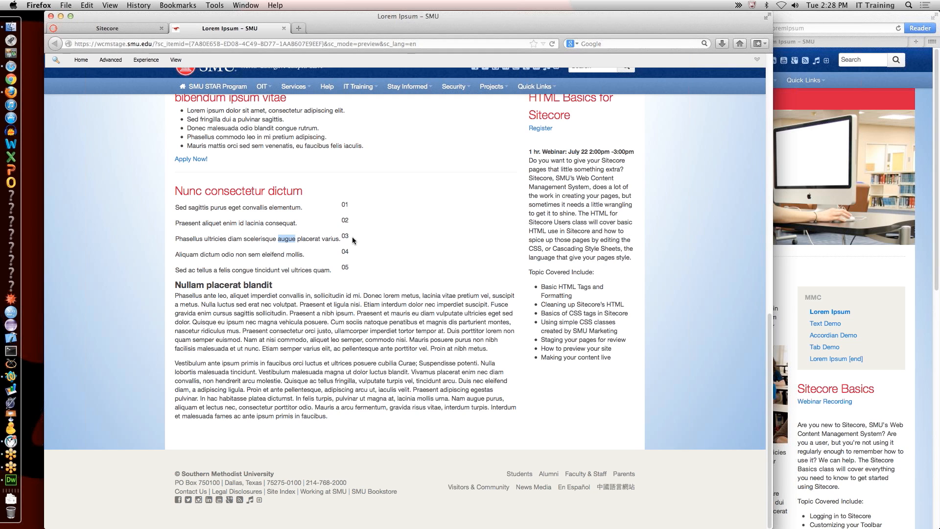
left_click(246, 206)
left_click_drag(211, 206, 362, 257)
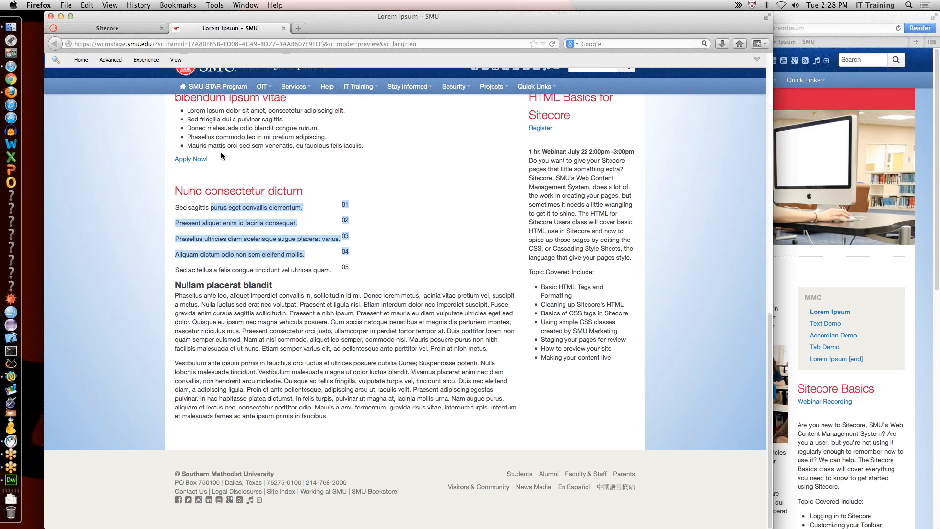
left_click(132, 29)
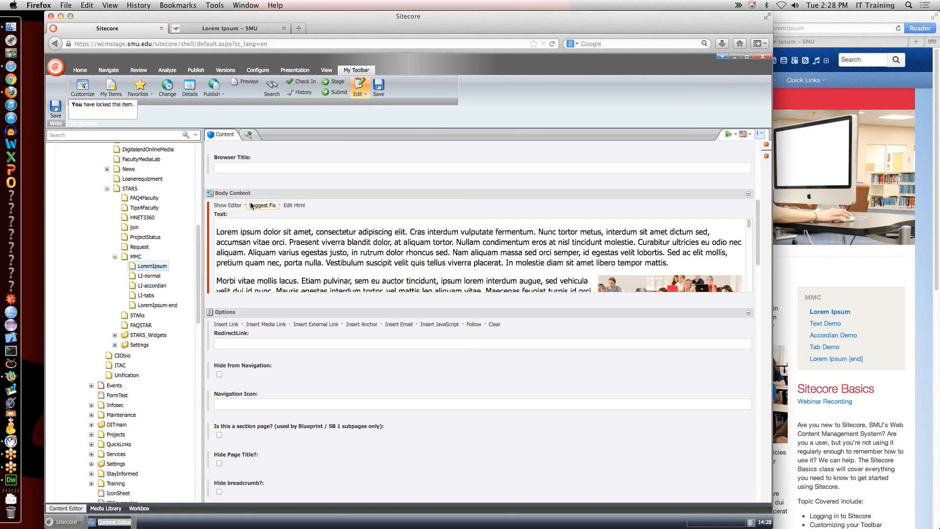
Step: Add class="table" to the <table> tag in the Body Content HTML and accept
left_click(232, 205)
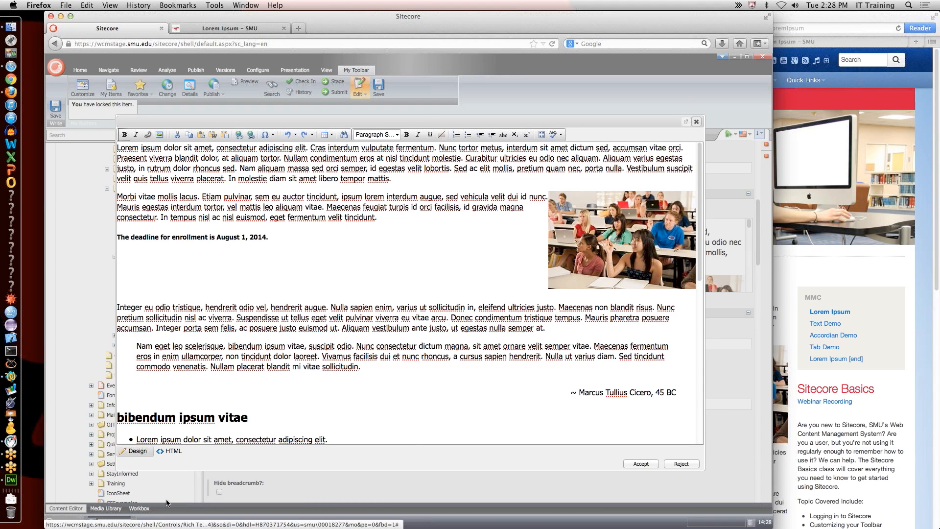
left_click(169, 451)
scroll(241, 374, "down", 12)
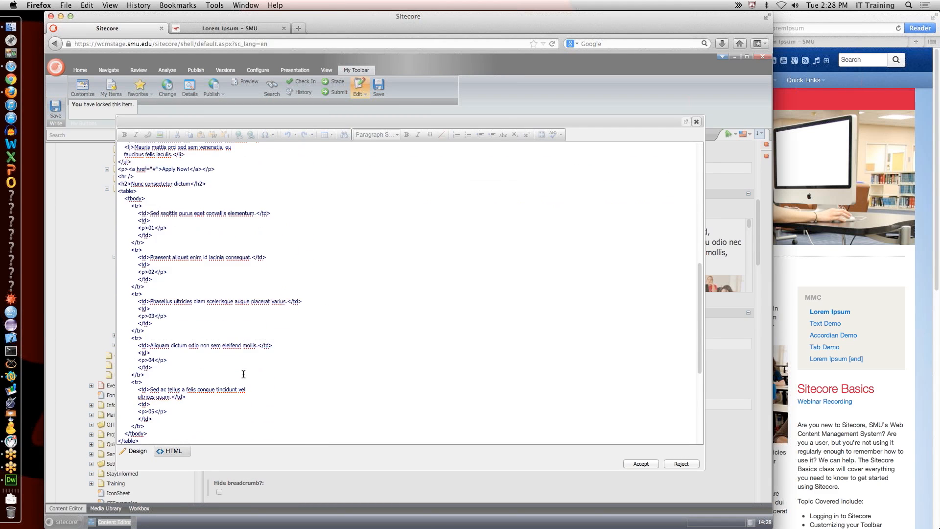
left_click_drag(135, 194, 136, 197)
left_click(135, 192)
type("class=\"table\"")
left_click(639, 465)
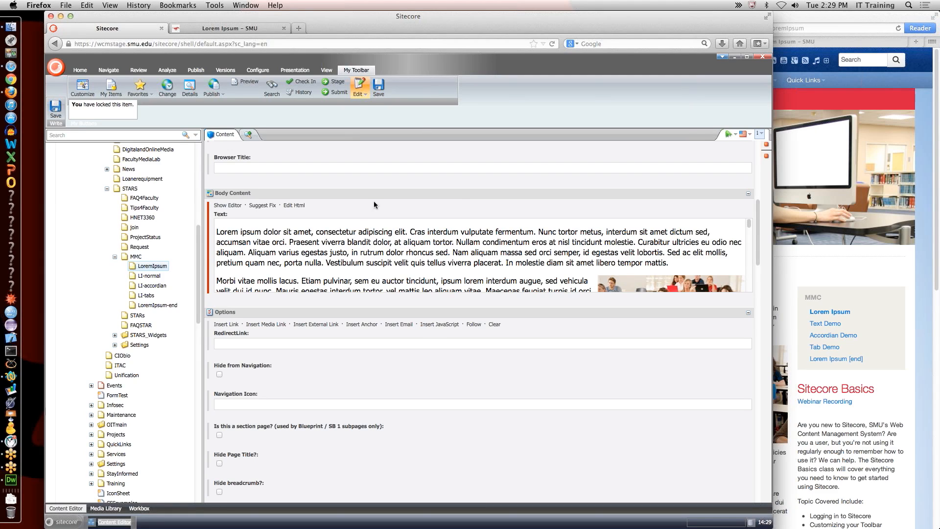
Step: Save the item and reload the preview to see the restyled table
left_click(381, 84)
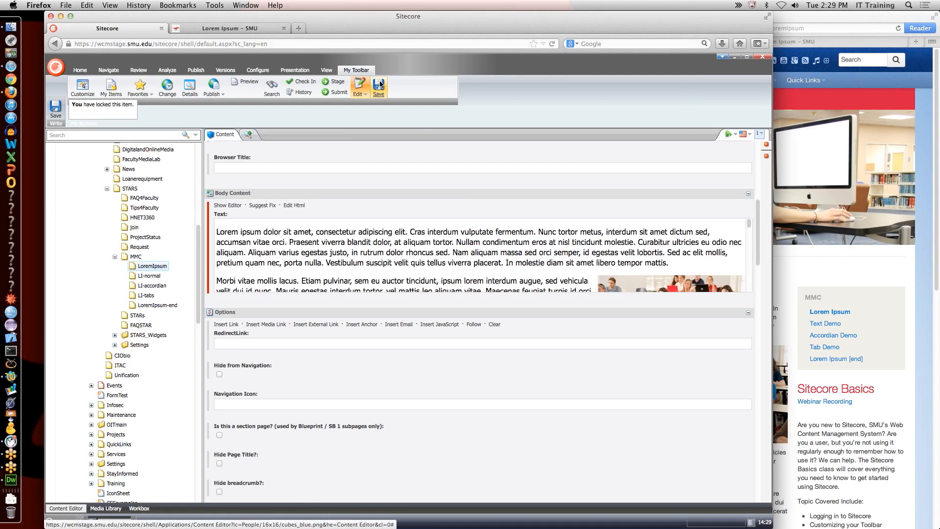
left_click(251, 28)
left_click(552, 45)
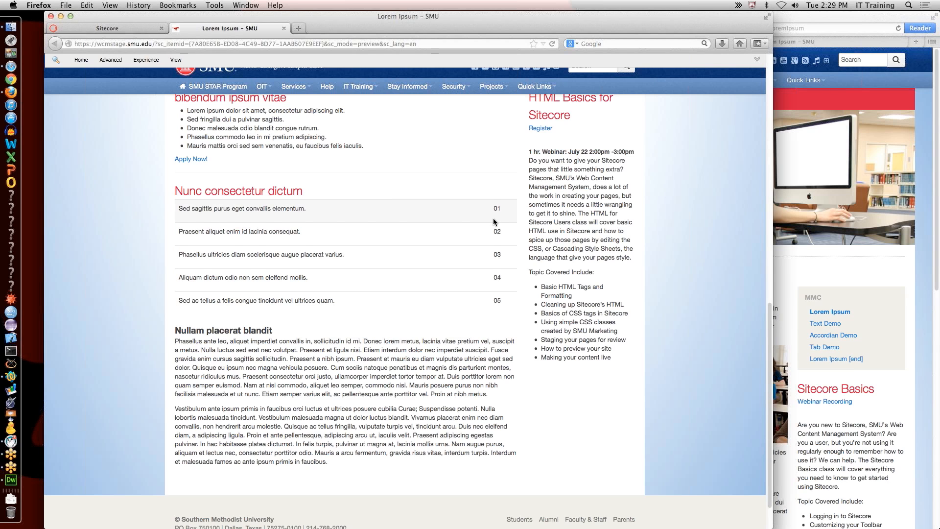
Step: Follow the Webinar Recording link through to the OIT Webinar Archives listing
scroll(492, 218, "up", 10)
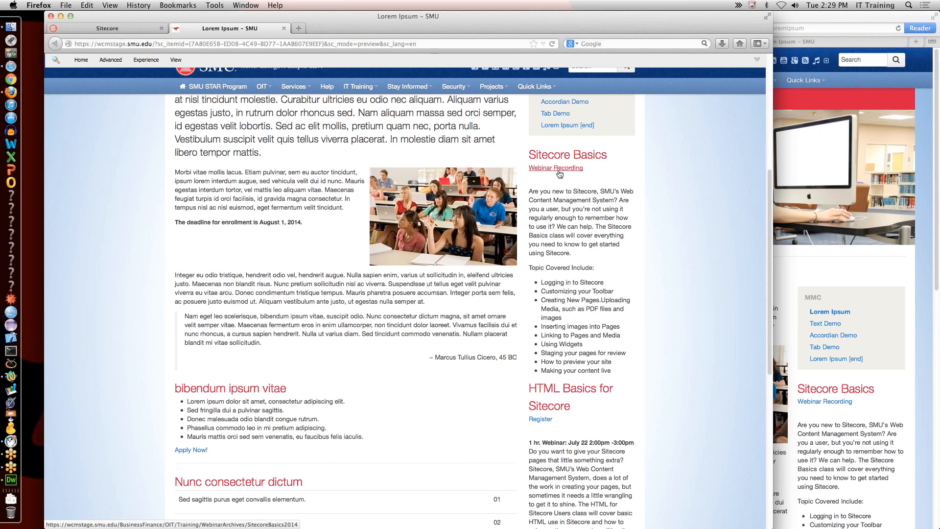
left_click(558, 169, "super")
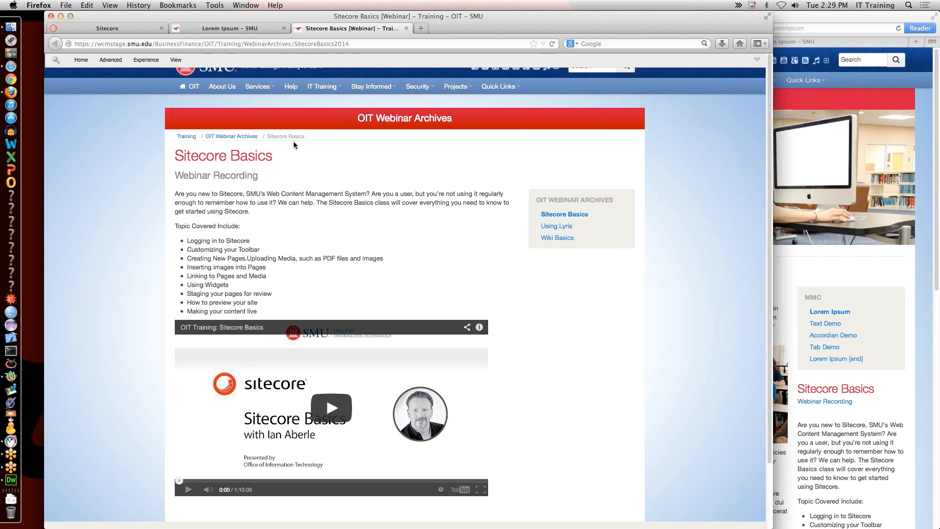
left_click(232, 137)
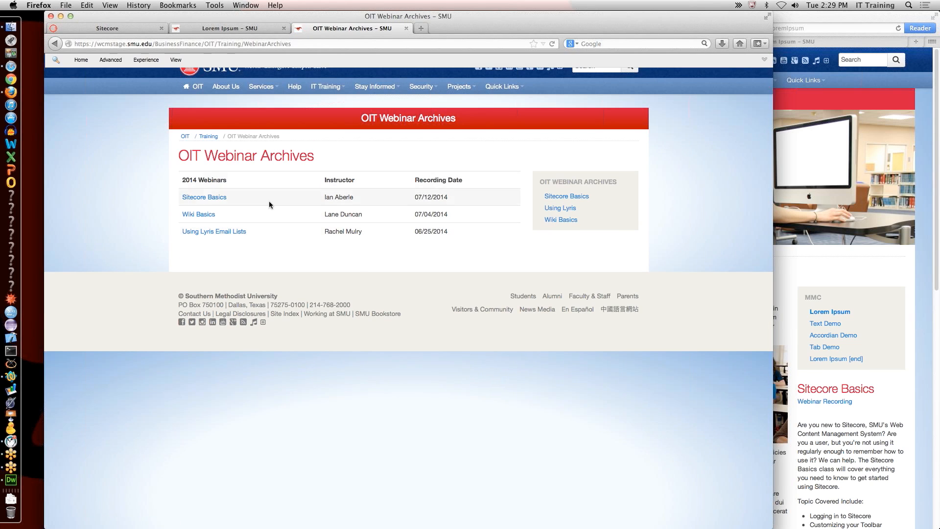
Step: Inspect the 2014 Webinars, Instructor and Recording Date headings, then shrink the browser window
left_click_drag(185, 180, 225, 181)
left_click_drag(324, 180, 356, 181)
left_click_drag(444, 181, 462, 180)
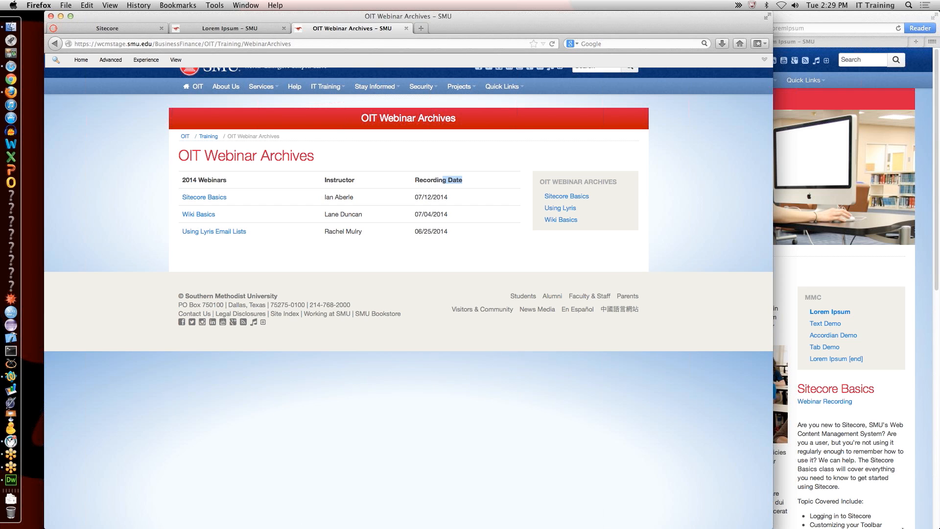
left_click_drag(776, 525, 608, 528)
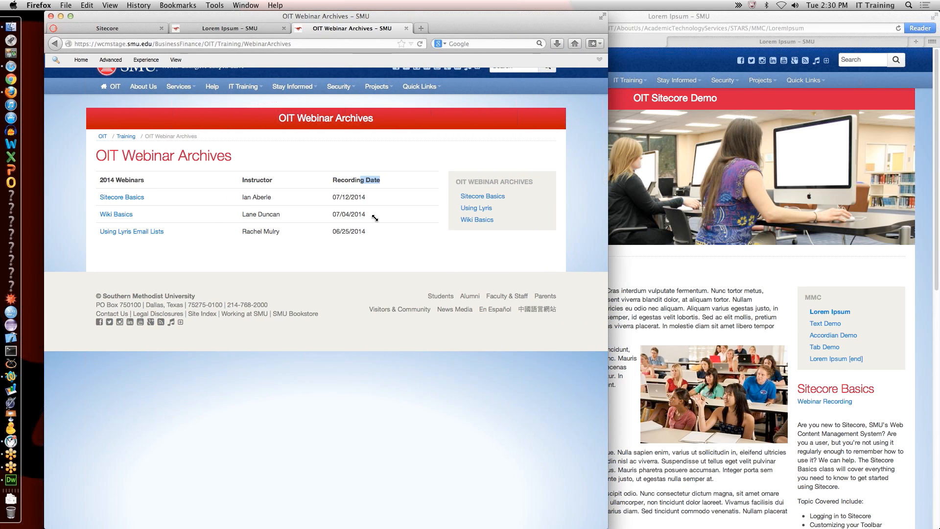
Step: Delete class="table" from the <table> tag in the body HTML, accept, and view the narrowed preview
left_click(239, 29)
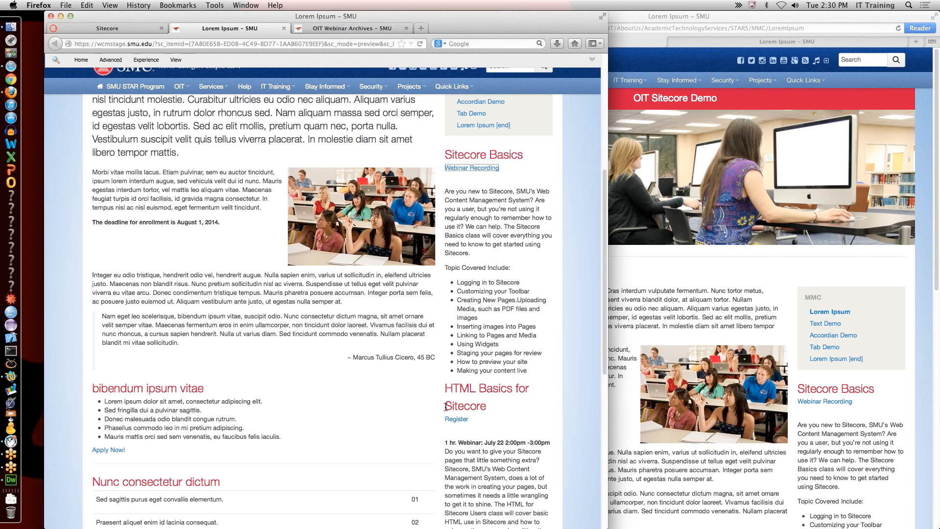
left_click(92, 26)
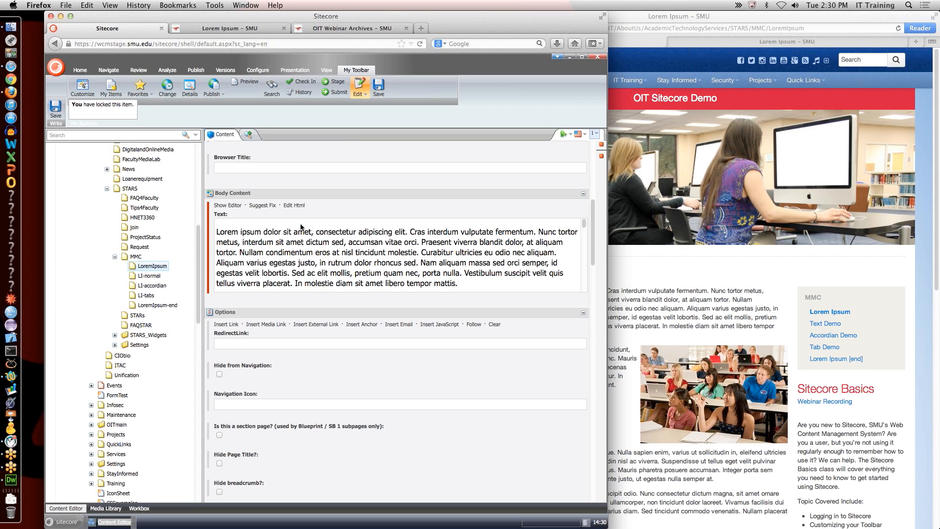
left_click(293, 205)
scroll(329, 354, "down", 1)
scroll(329, 354, "down", 10)
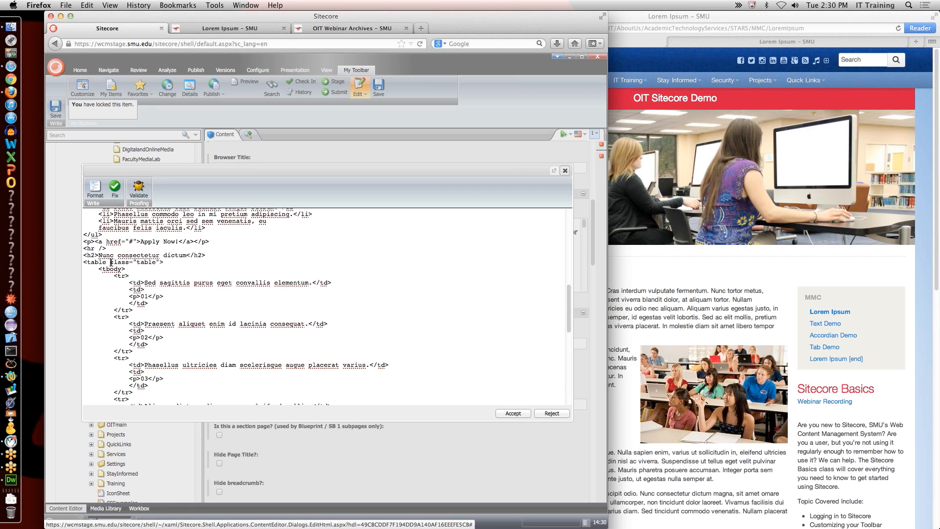
left_click_drag(110, 262, 154, 262)
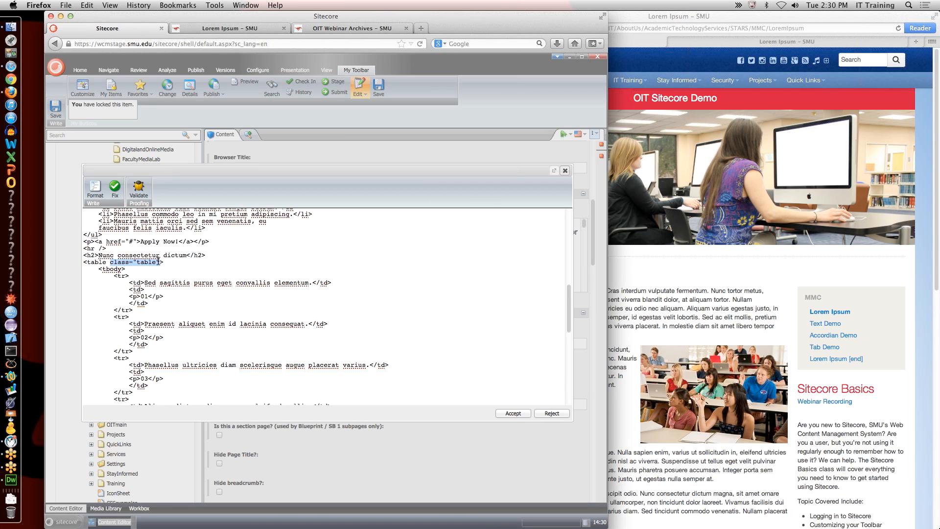
key("BackSpace")
left_click(506, 413)
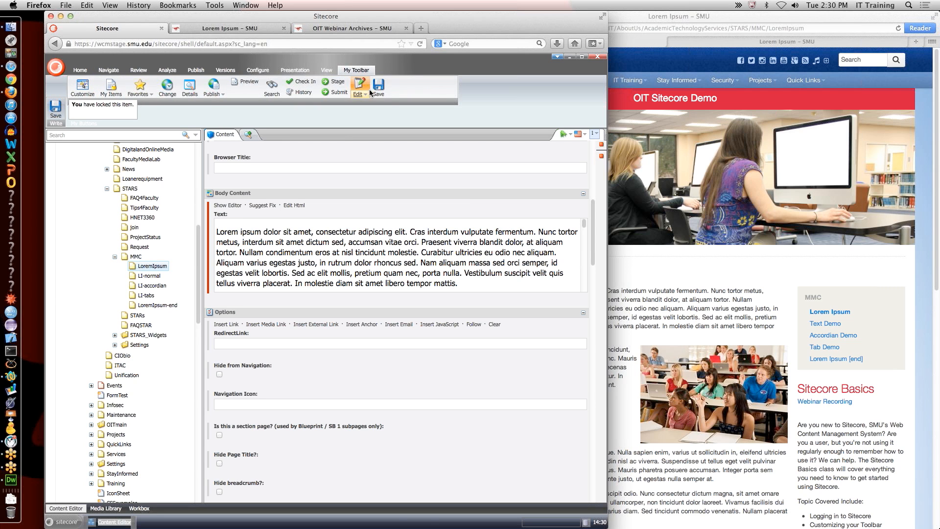
left_click(230, 28)
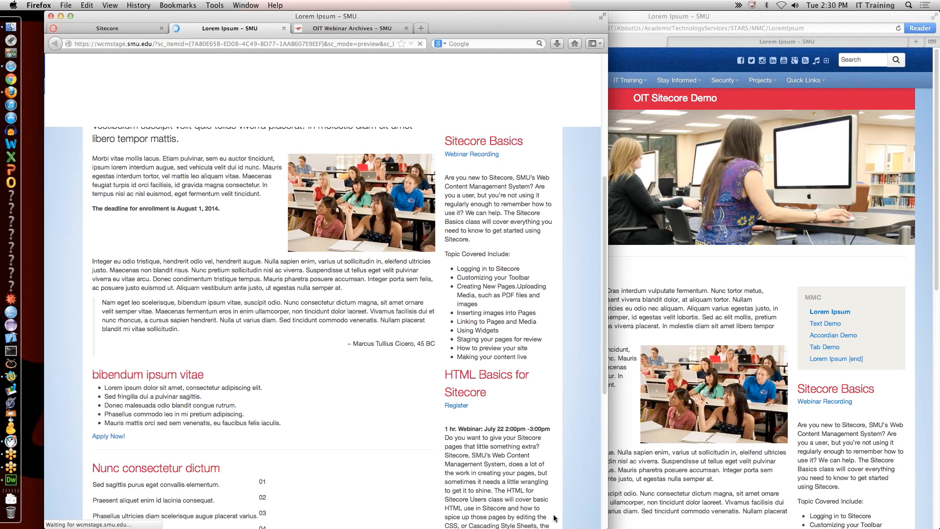
left_click_drag(605, 526, 212, 444)
Step: Resize the preview narrower, then wider to the full desktop layout, to check the page reflow
scroll(146, 378, "down", 1)
scroll(147, 378, "down", 10)
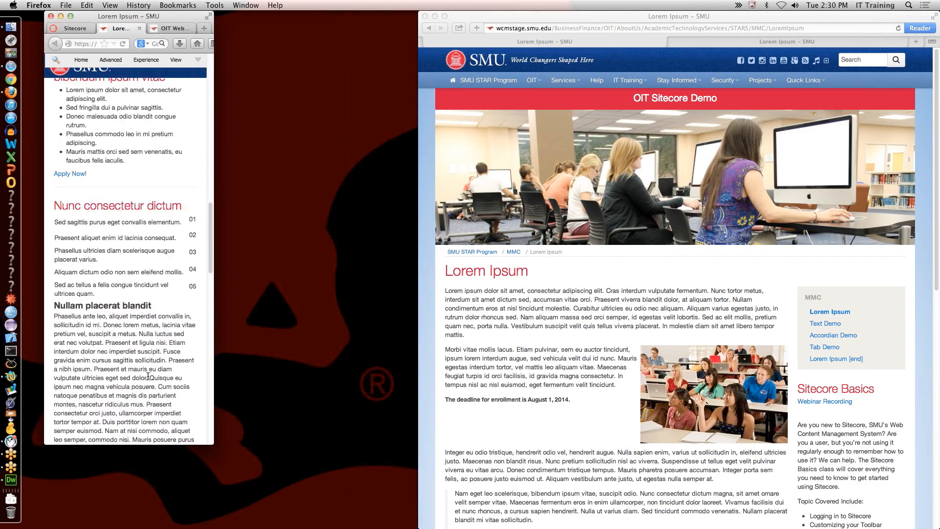
mouse_move(208, 443)
left_mouse_down()
mouse_move(158, 441)
mouse_move(197, 447)
left_mouse_up()
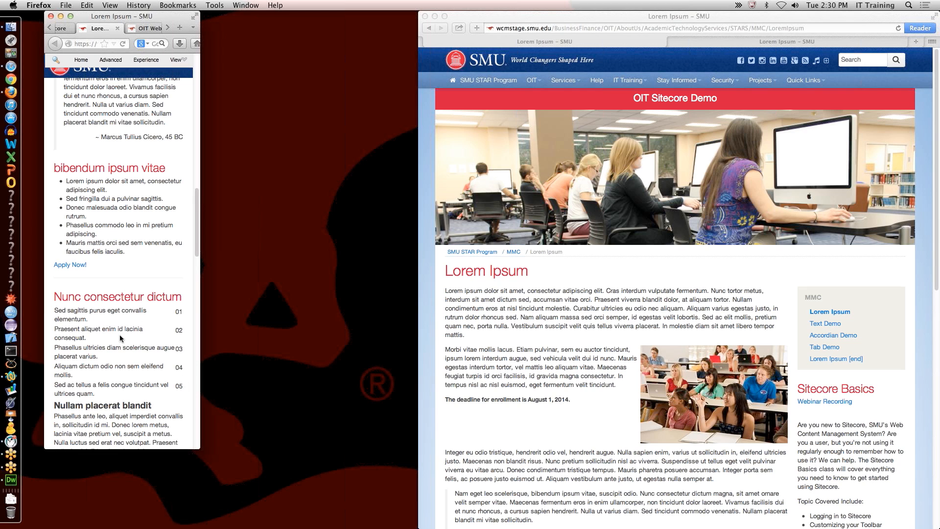
left_click_drag(200, 449, 460, 481)
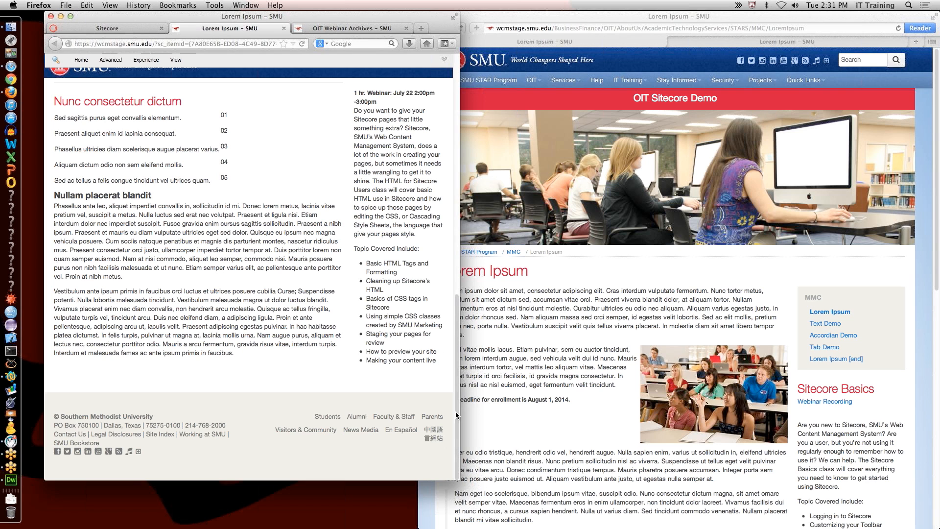
left_click_drag(473, 483, 632, 517)
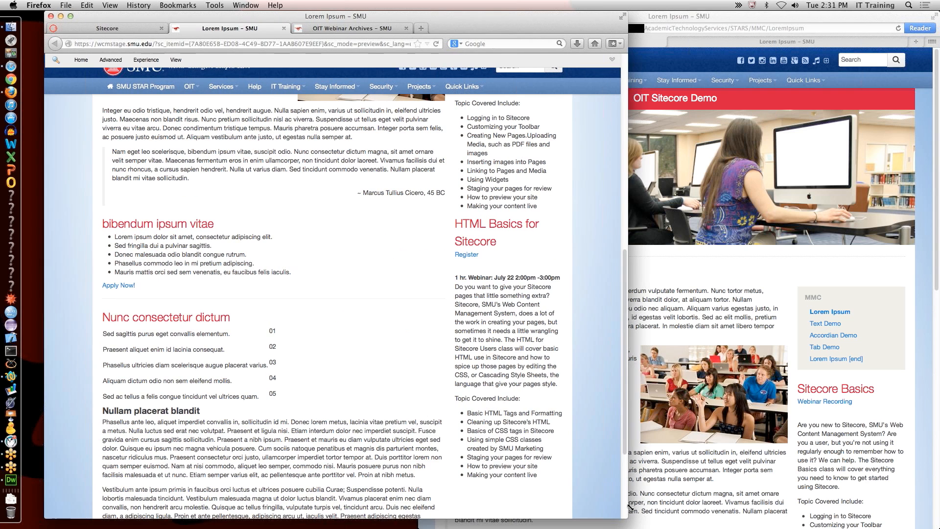
left_click(112, 27)
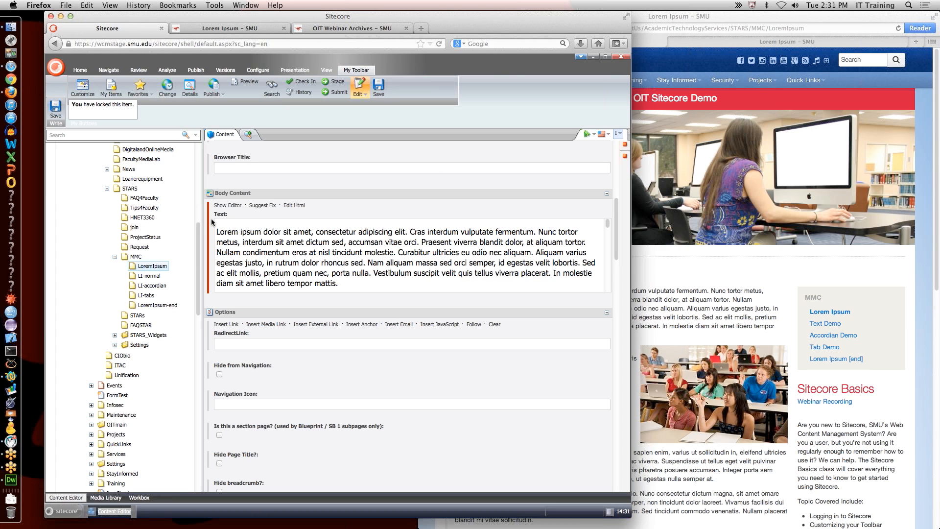
Step: Open the body HTML and compare it against the live Lorem Ipsum page
left_click(228, 206)
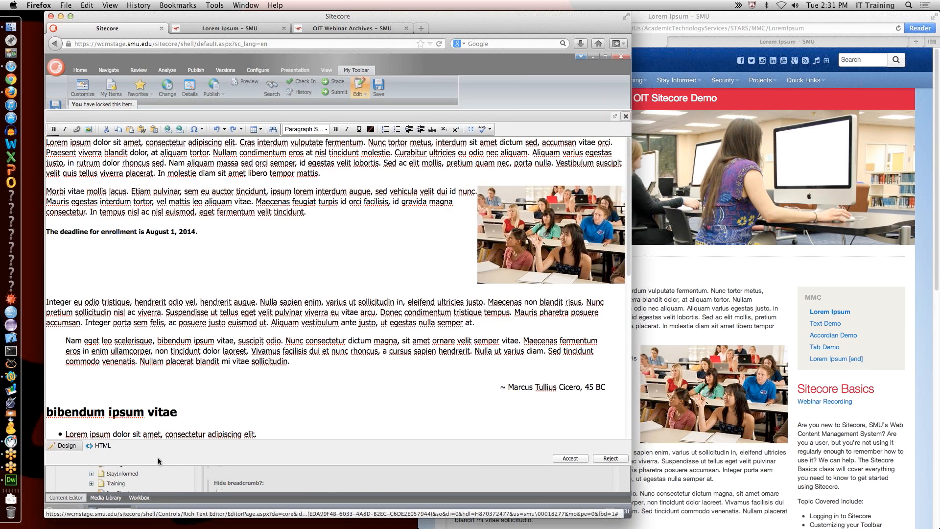
left_click(101, 446)
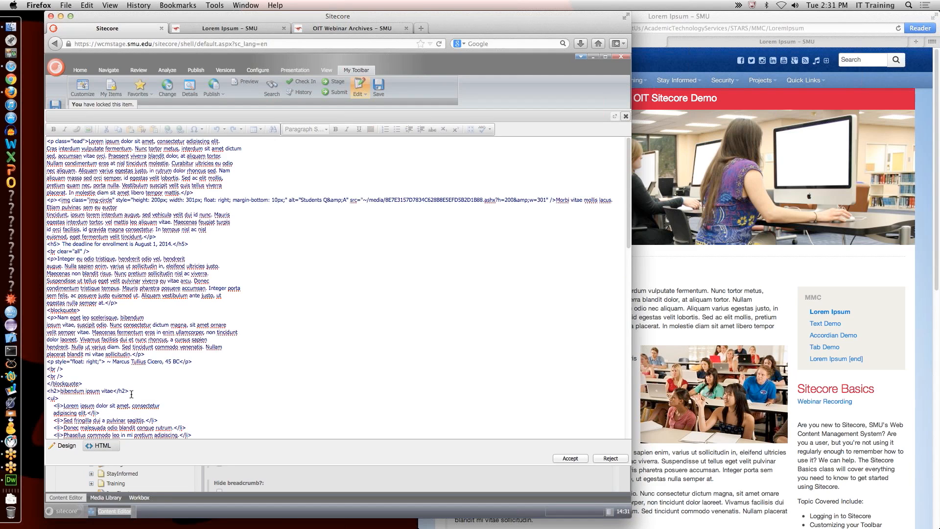
scroll(132, 394, "down", 10)
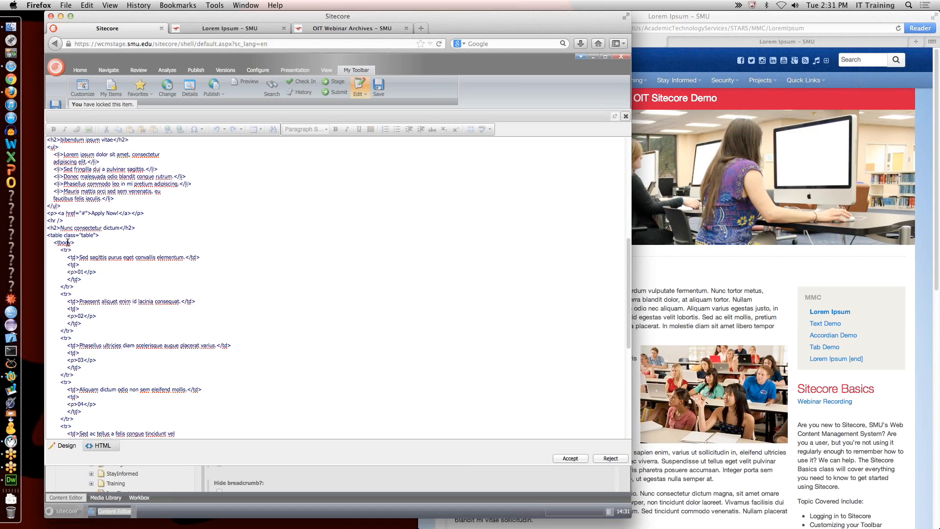
left_click(686, 294)
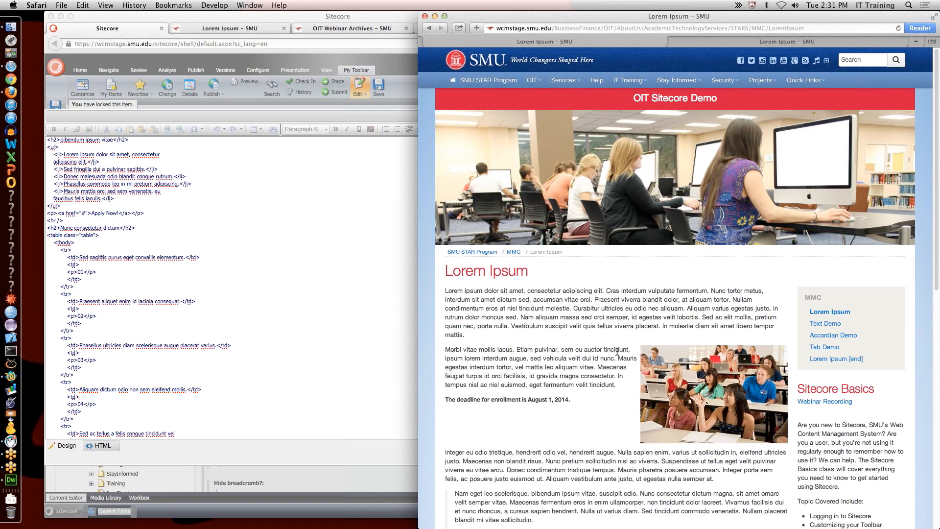
scroll(617, 346, "down", 10)
scroll(545, 264, "up", 3)
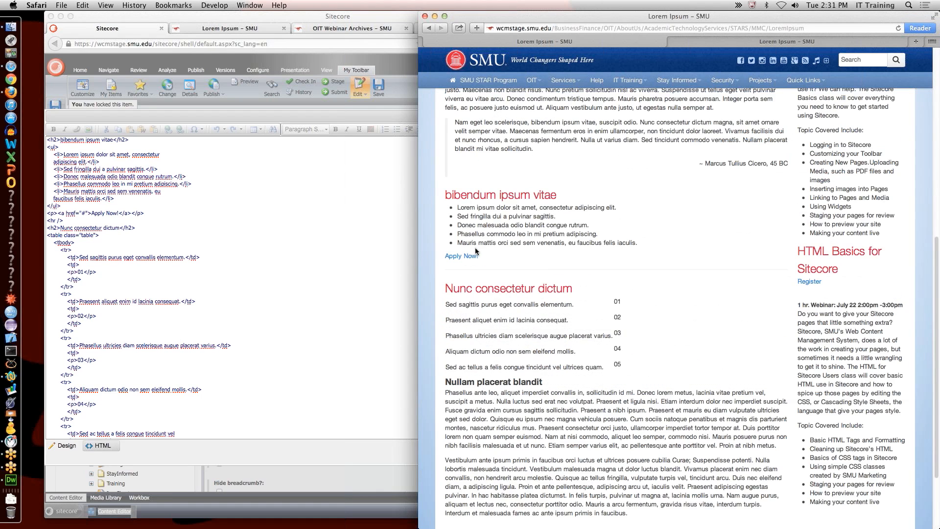
left_click(123, 207)
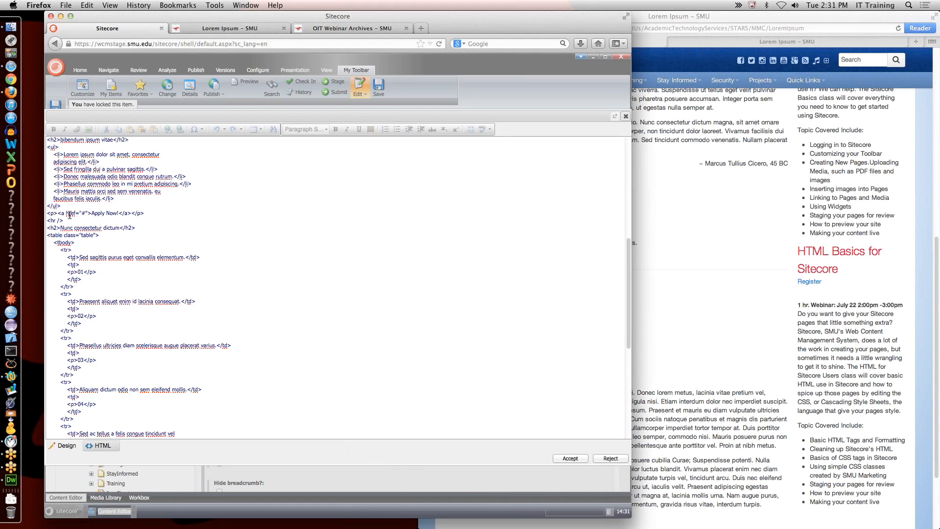
Step: Set the Apply Now link to href="#" class="btn", accept, and save the page
left_click_drag(58, 213, 132, 213)
double_click(132, 213)
left_click(83, 213)
type("#\" class=\"btn\"")
left_click(583, 460)
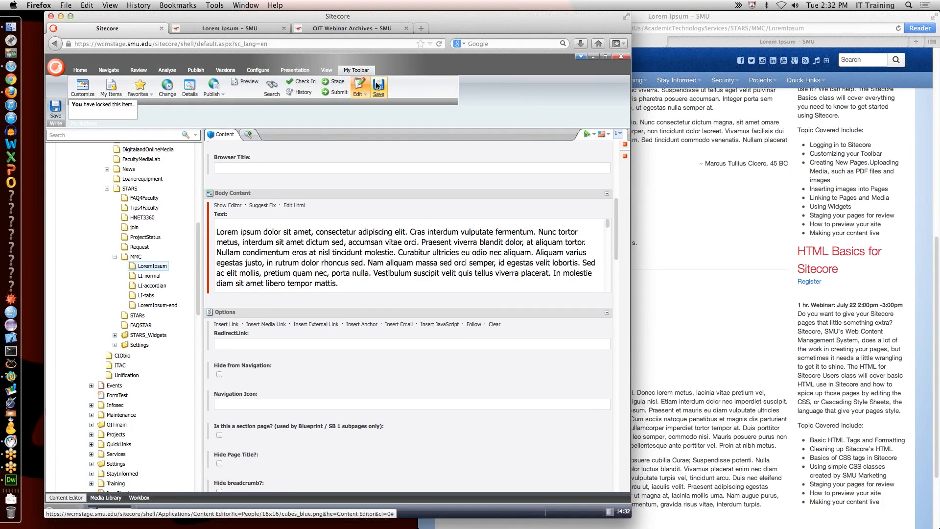
left_click(250, 28)
Step: View the refreshed preview, then scroll the finished Lorem Ipsum [end] page in Safari for comparison
left_click(439, 44)
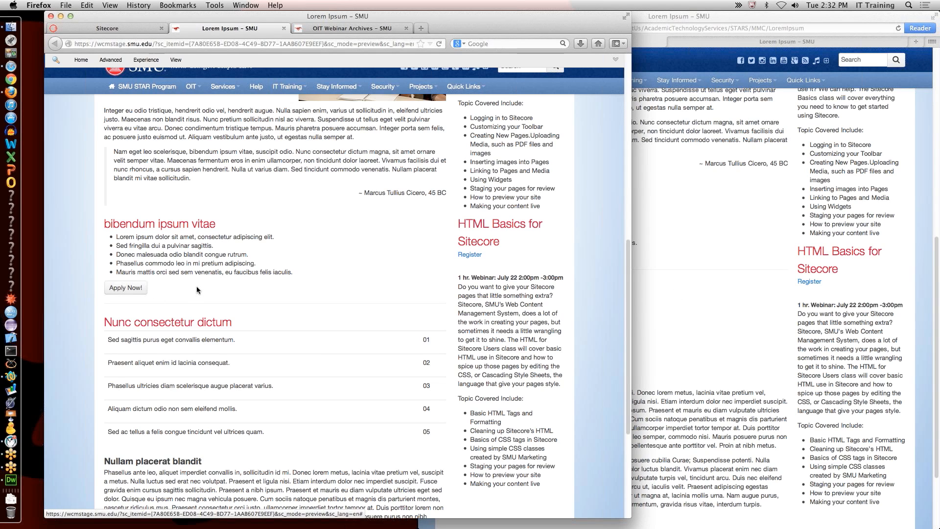
left_click(848, 243)
left_click(786, 42)
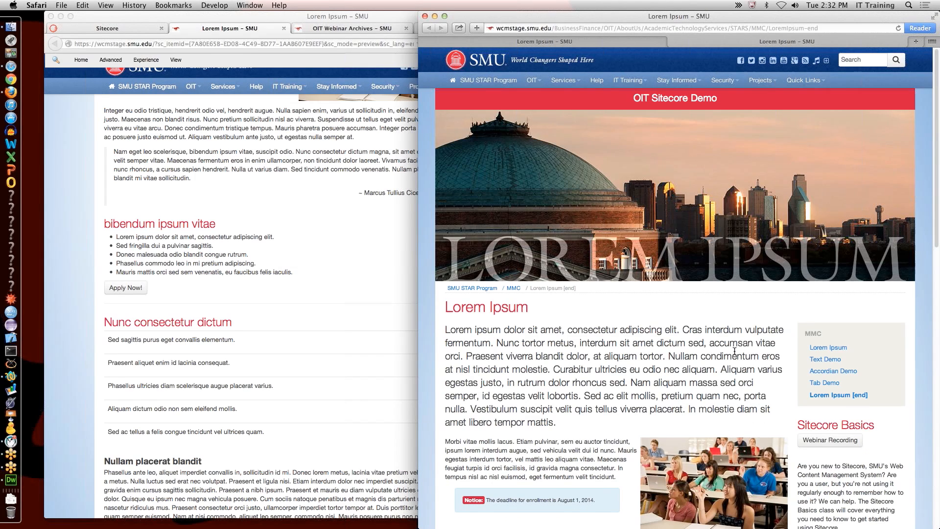
scroll(734, 351, "down", 6)
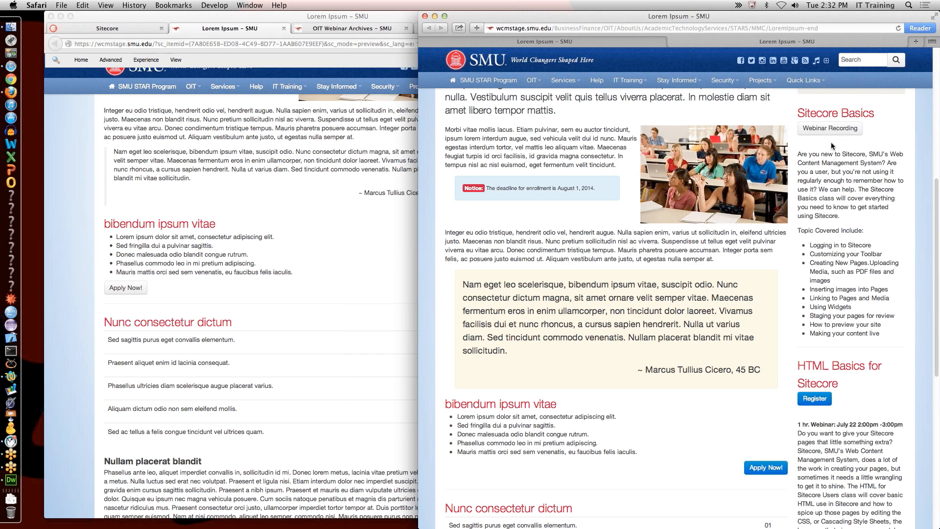
left_click(290, 257)
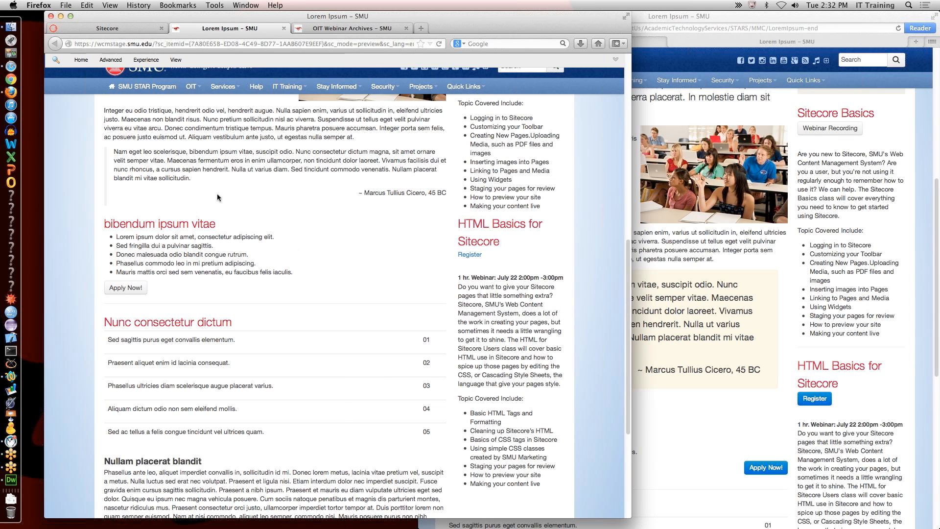
Step: Change the Apply Now link class to "btn btn-primary" in the body HTML, accept, and save
left_click(132, 32)
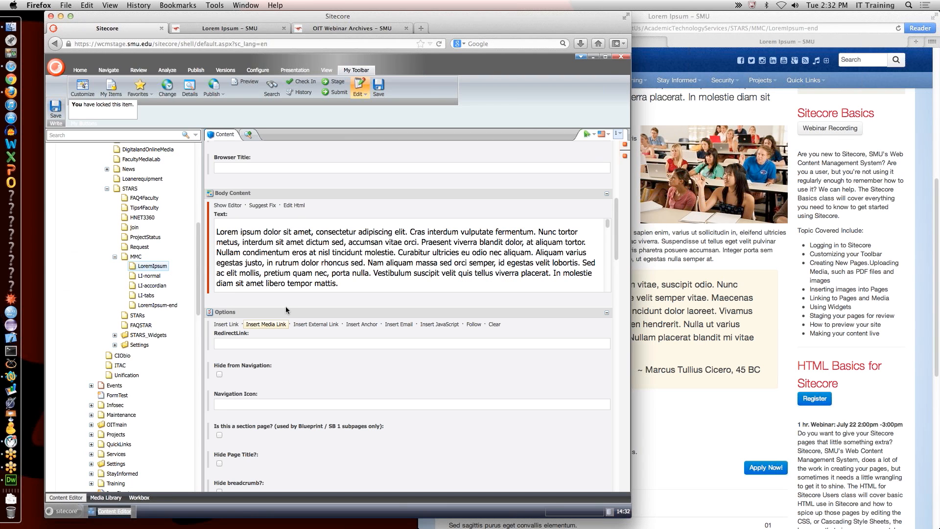
left_click(294, 206)
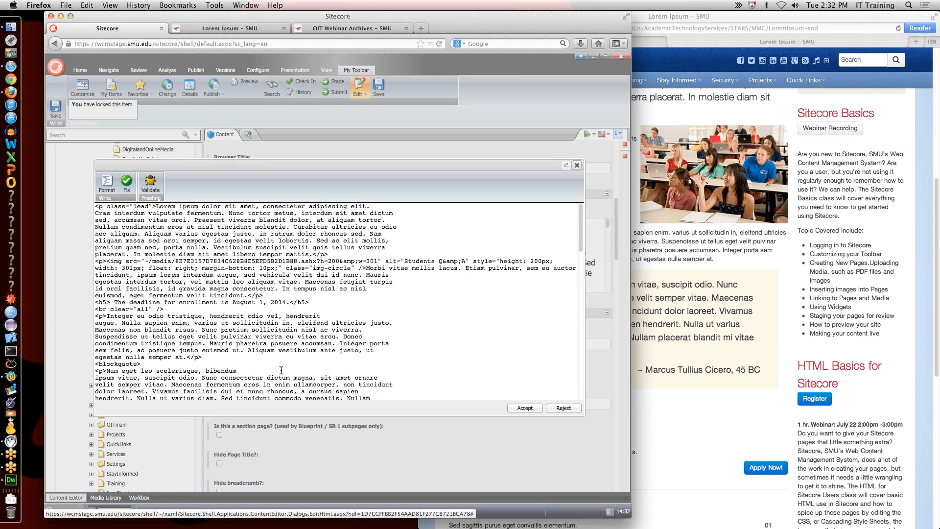
scroll(286, 365, "down", 10)
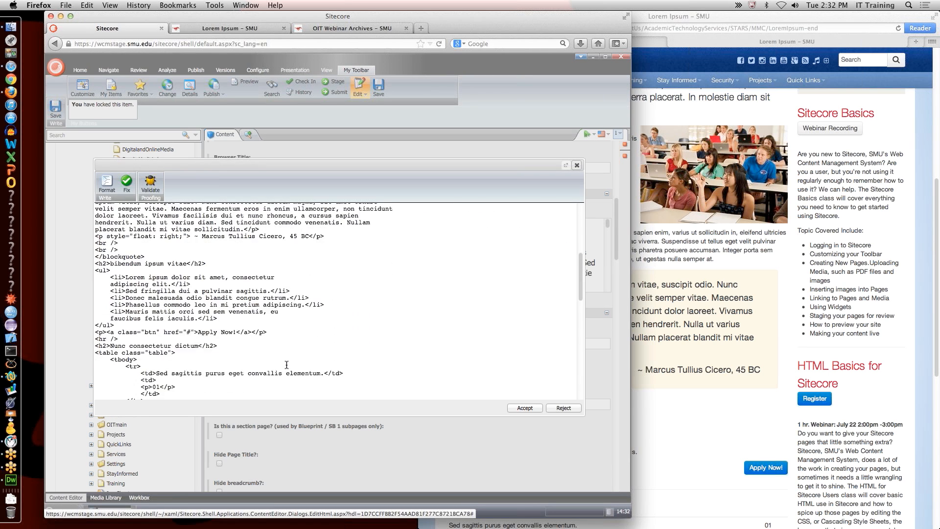
scroll(286, 365, "down", 1)
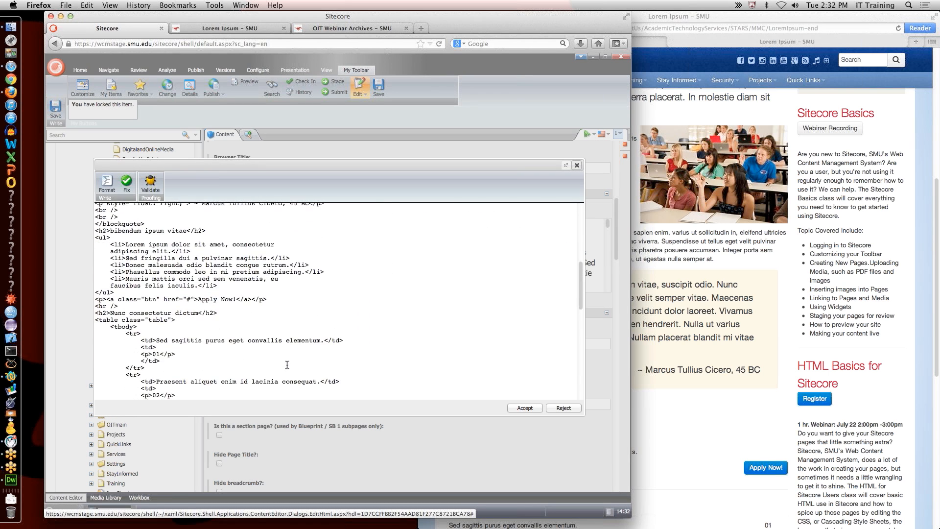
left_click(158, 299)
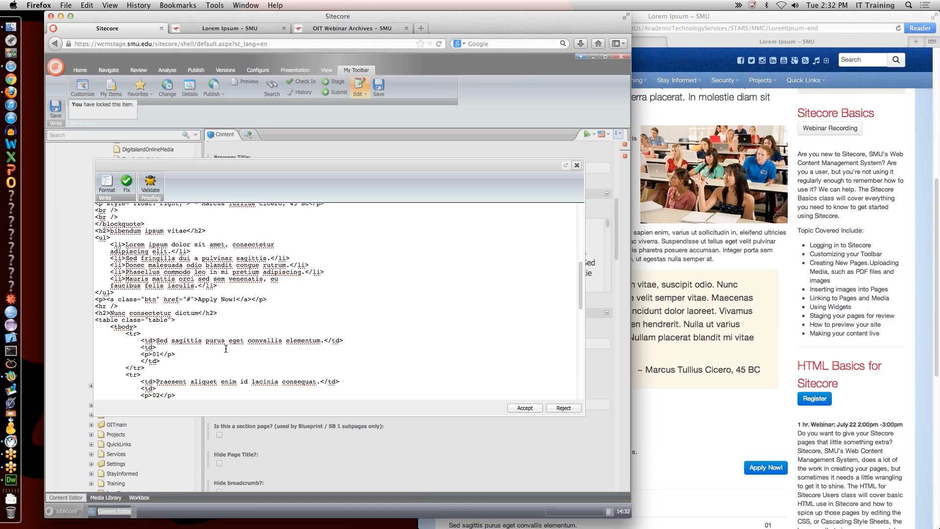
type("t")
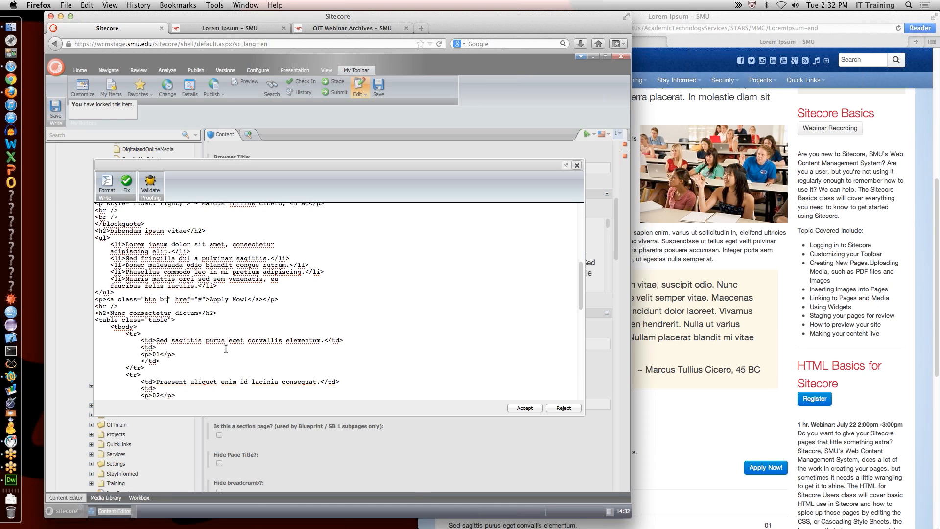
type("n-prim")
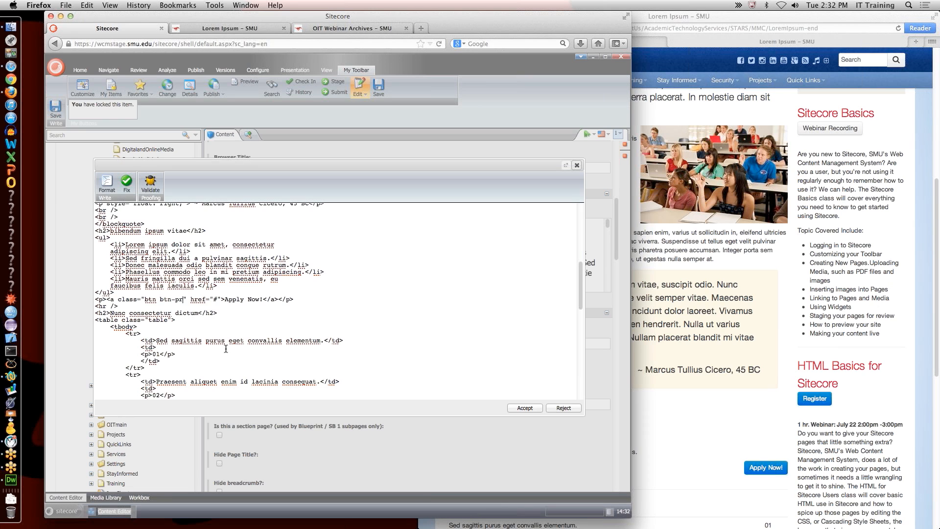
type("art")
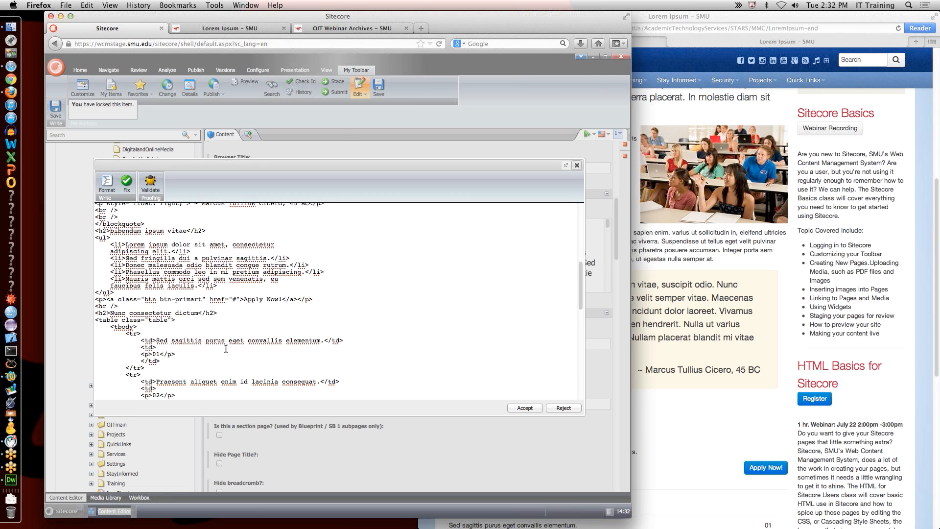
key("BackSpace")
type("y")
left_click(523, 407)
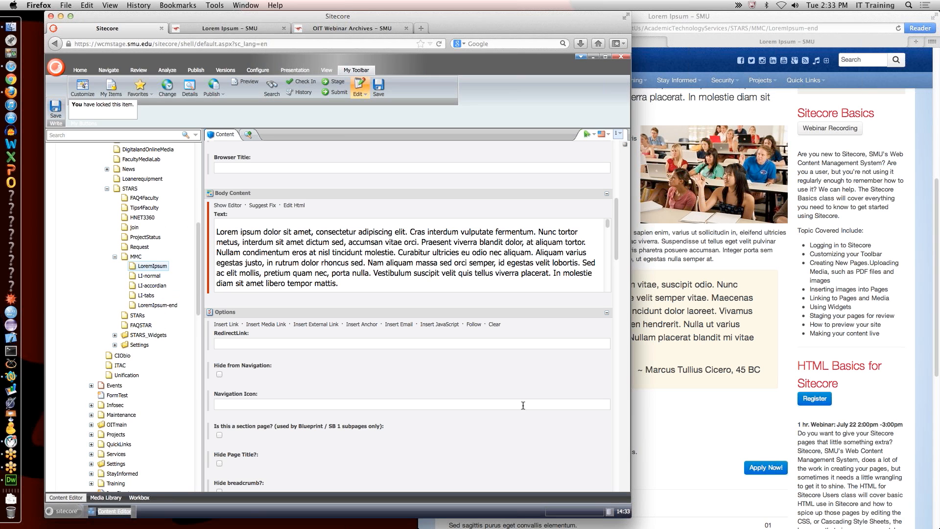
left_click(384, 92)
Step: Save the page and reload the Lorem Ipsum preview, scrolling up to the Apply Now! button
left_click(250, 30)
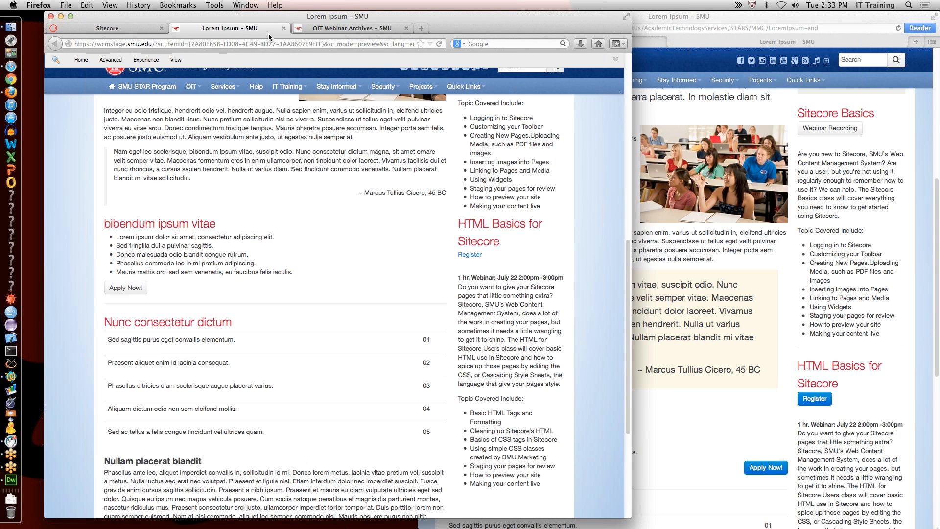
left_click(439, 43)
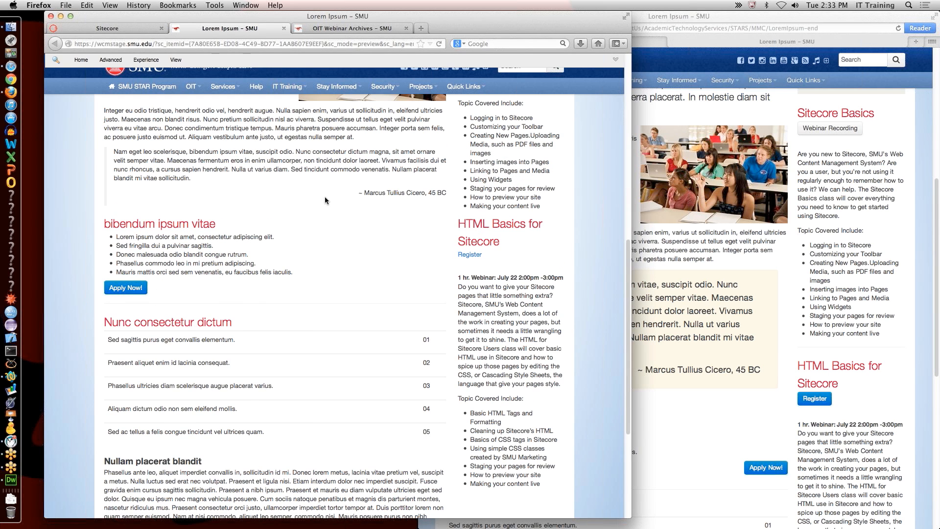
scroll(325, 199, "up", 10)
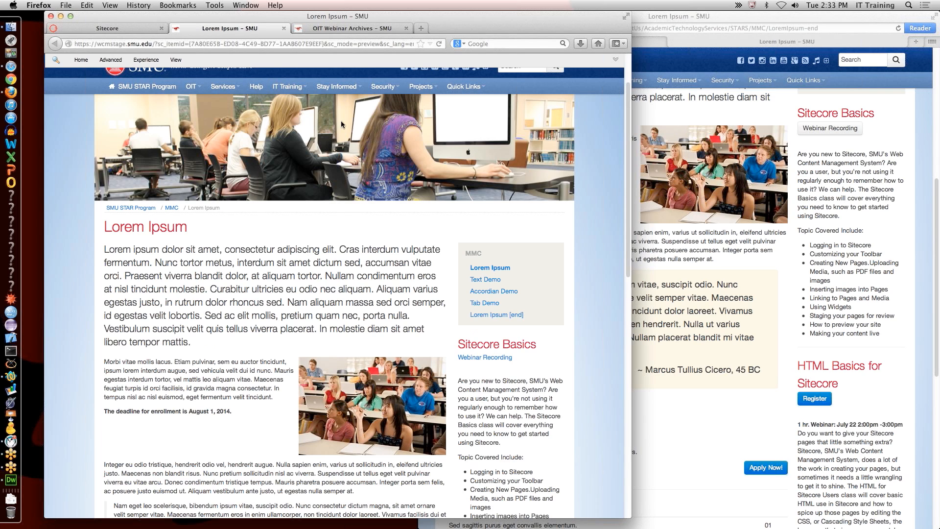
Step: Add class="alert" to the <h5> enrollment-deadline heading in the body HTML and save the page
triple_click(194, 411)
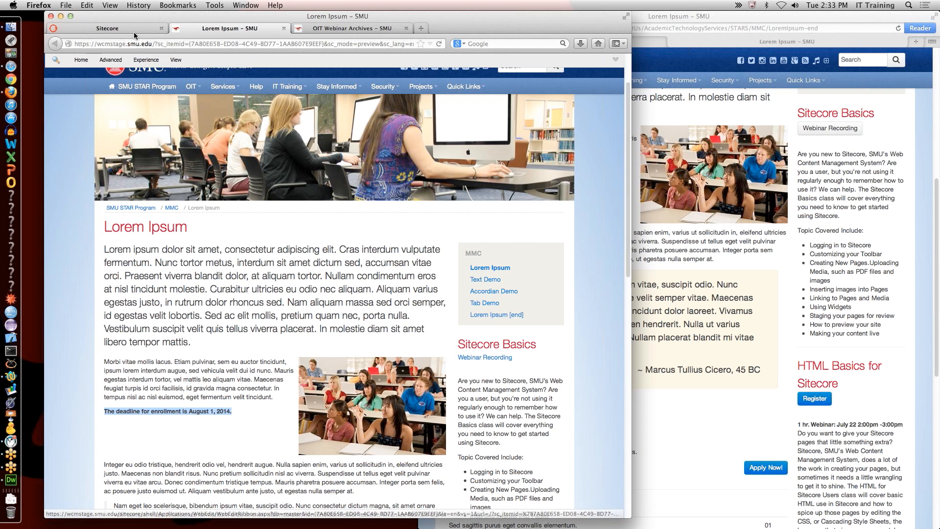
left_click(108, 28)
left_click(293, 205)
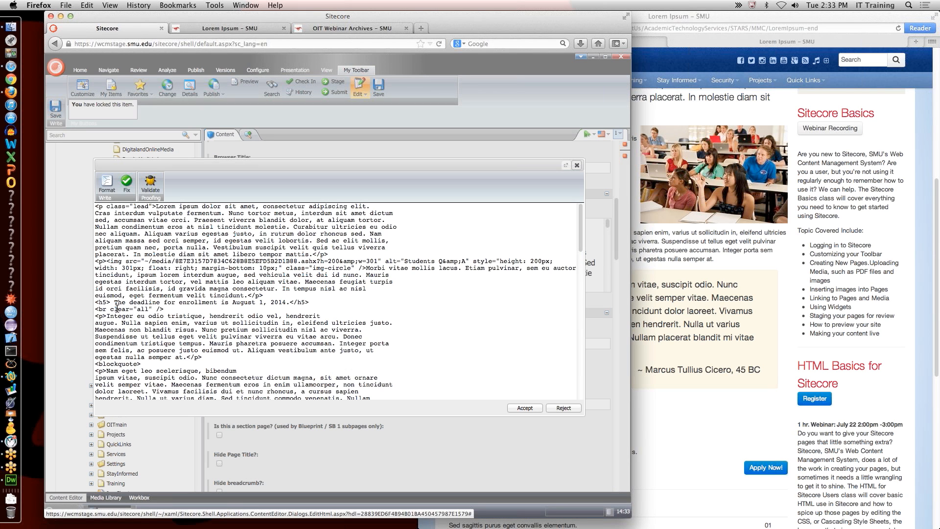
double_click(192, 304)
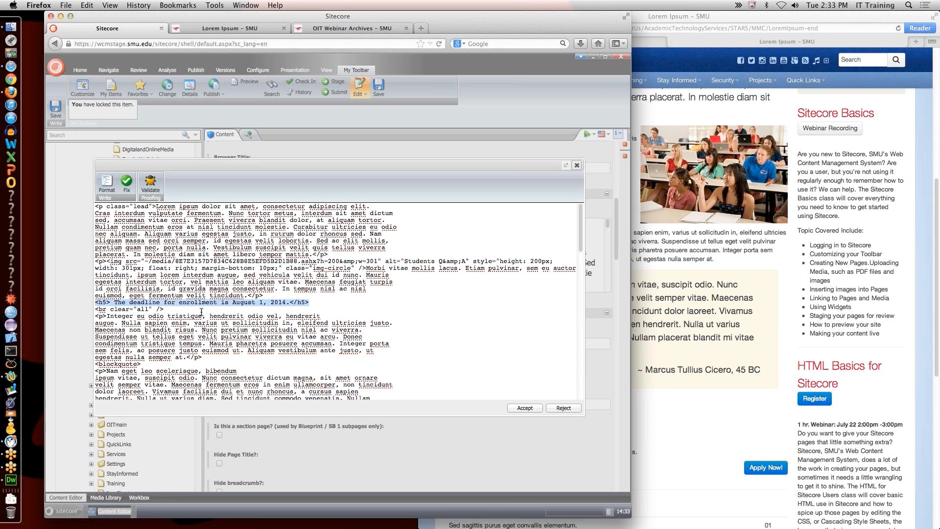
left_click(105, 306)
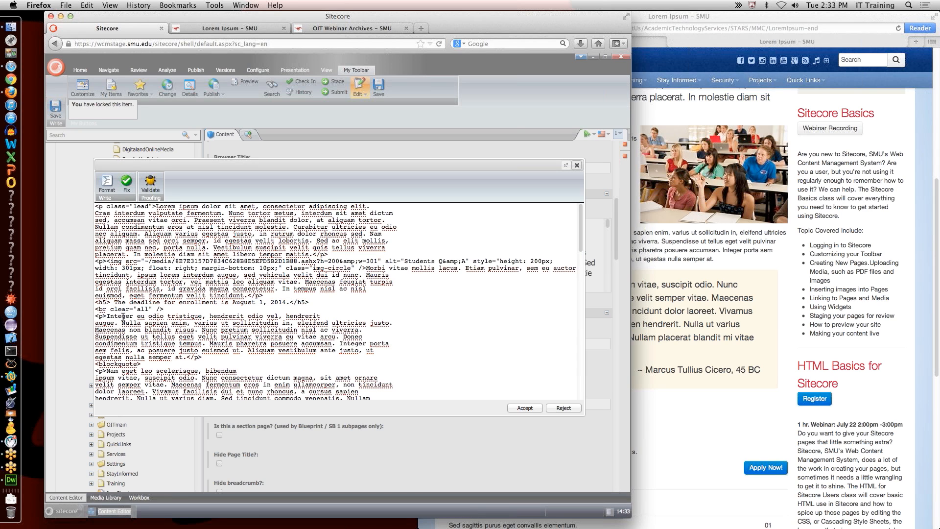
type("class=")
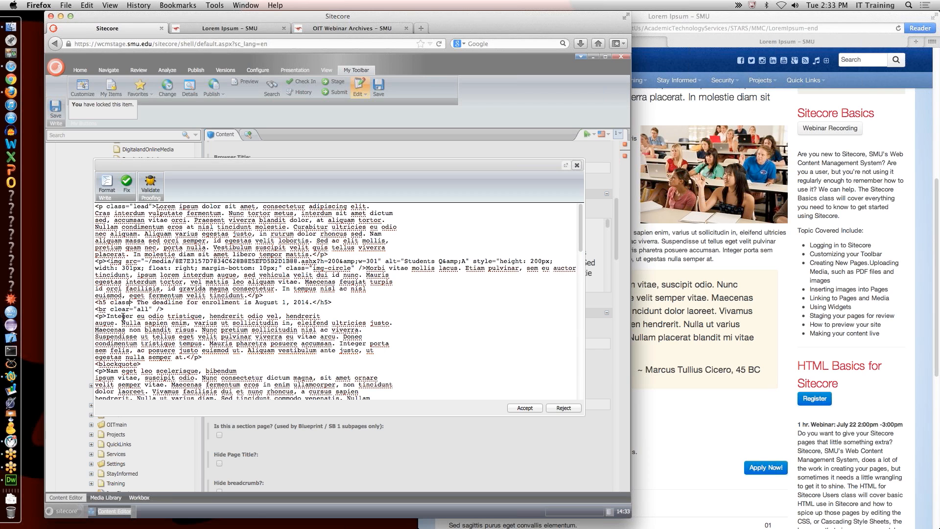
type("\"alert\"")
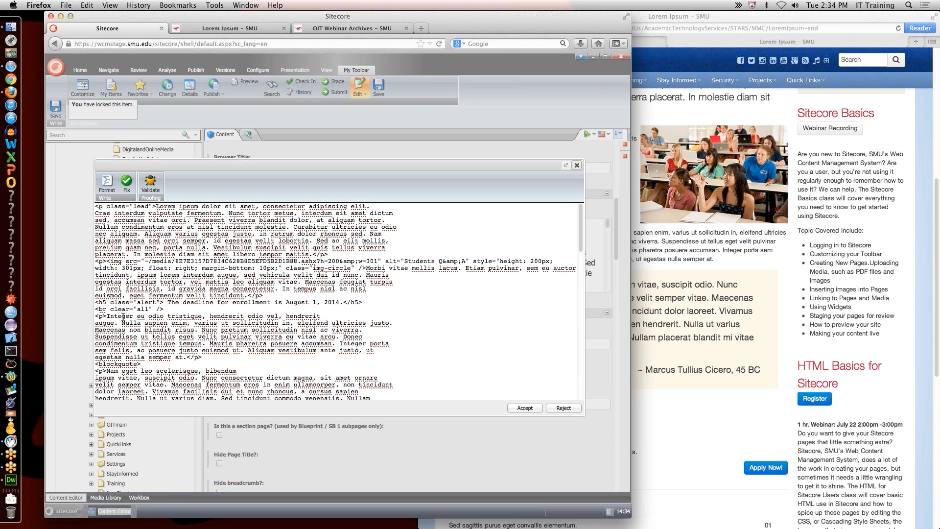
left_click(534, 409)
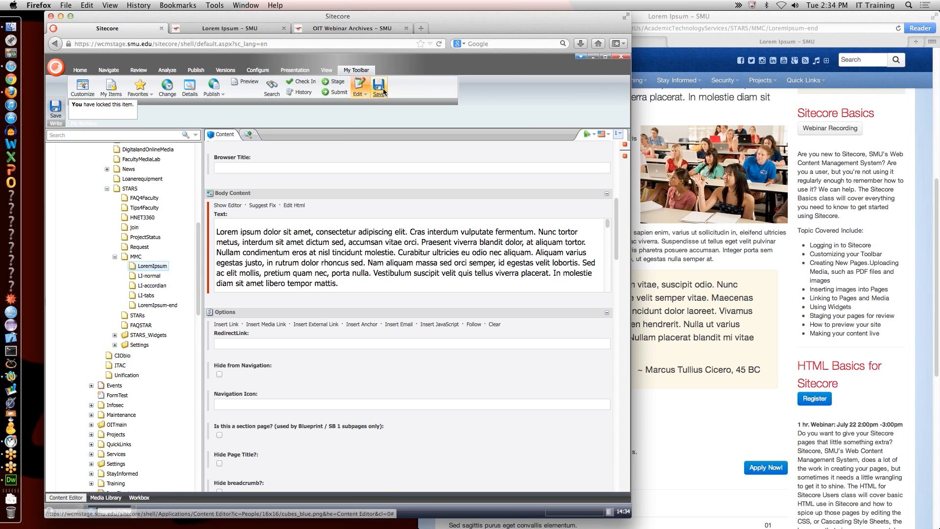
left_click(383, 92)
left_click(260, 32)
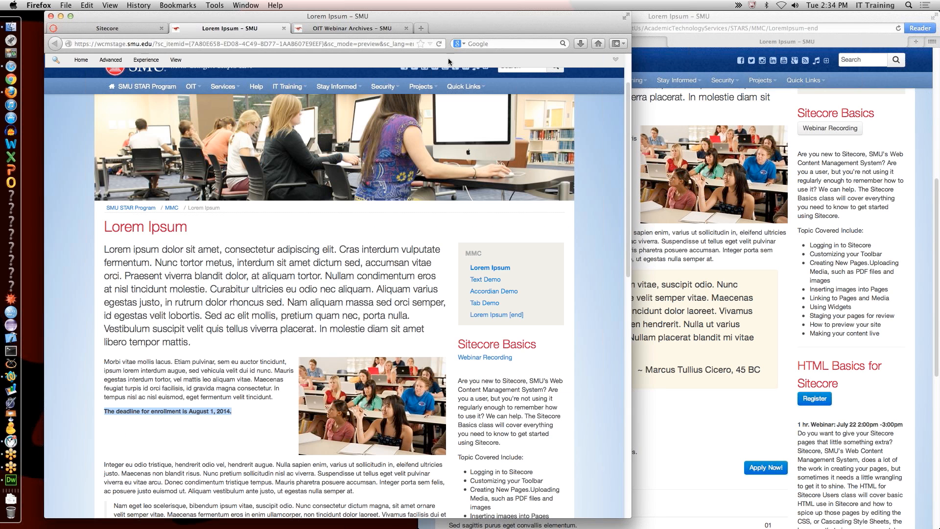
Step: Reload the preview to see the boxed deadline and inspect the reference page's Notice alert
left_click(438, 43)
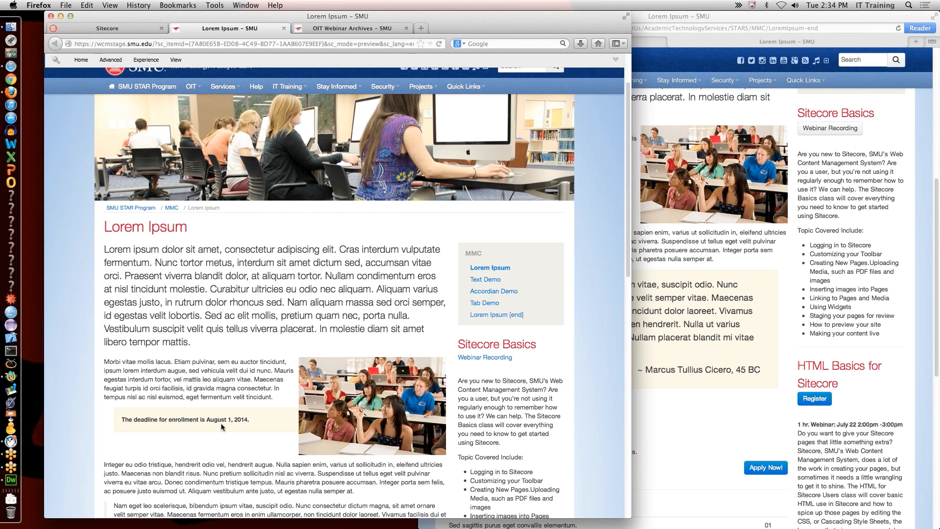
left_click(699, 343)
left_click_drag(468, 188, 492, 199)
left_click_drag(492, 231, 446, 233)
Step: Compare the preview with the reference Notice alert, then return to the Sitecore content editor
left_click(355, 278)
left_click(651, 269)
left_click(466, 185)
left_click_drag(466, 185, 504, 201)
left_click(475, 243)
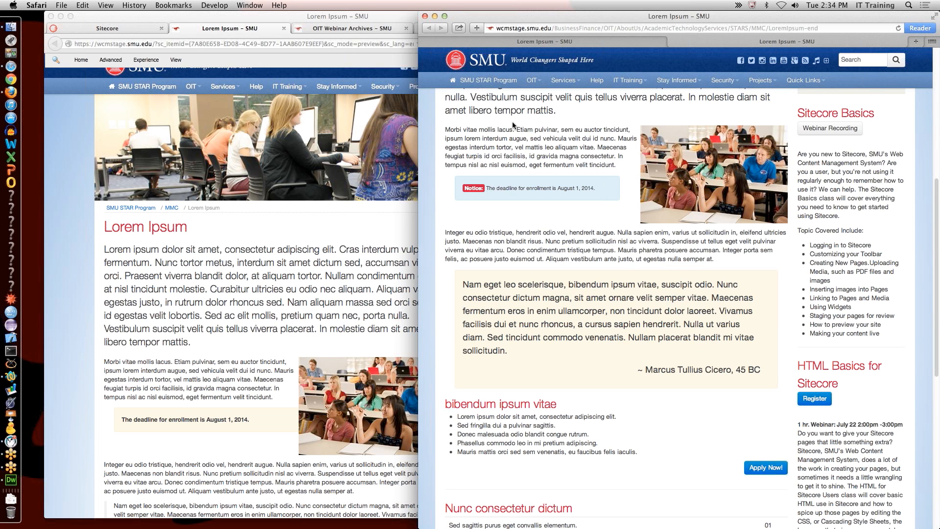
left_click(286, 297)
left_click(129, 29)
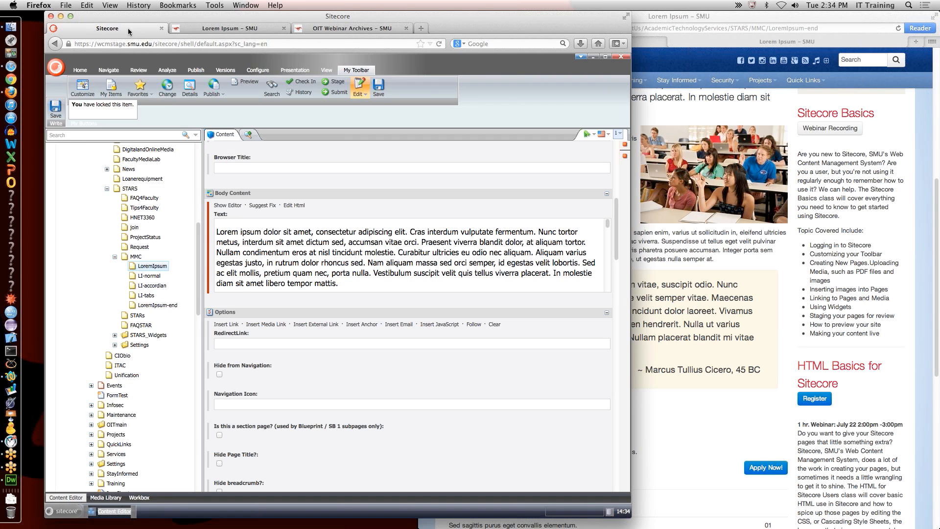
Step: Add blank lines around the deadline heading in the body HTML and change its opening h5 tag to div
left_click(299, 206)
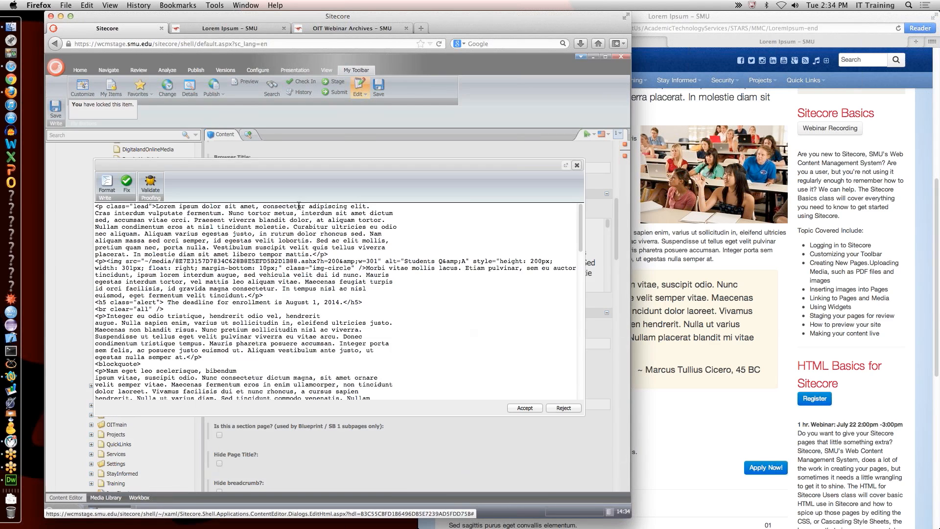
scroll(211, 348, "down", 1)
scroll(210, 347, "down", 4)
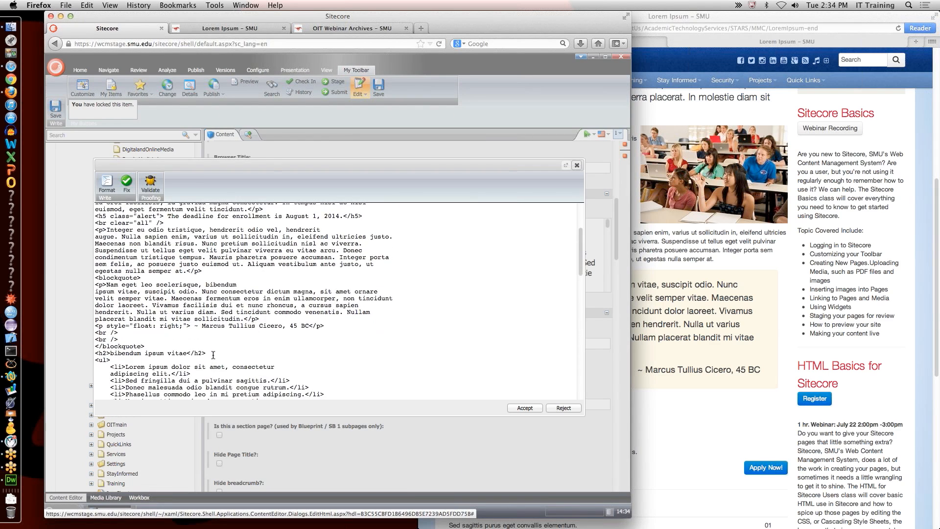
scroll(212, 358, "up", 5)
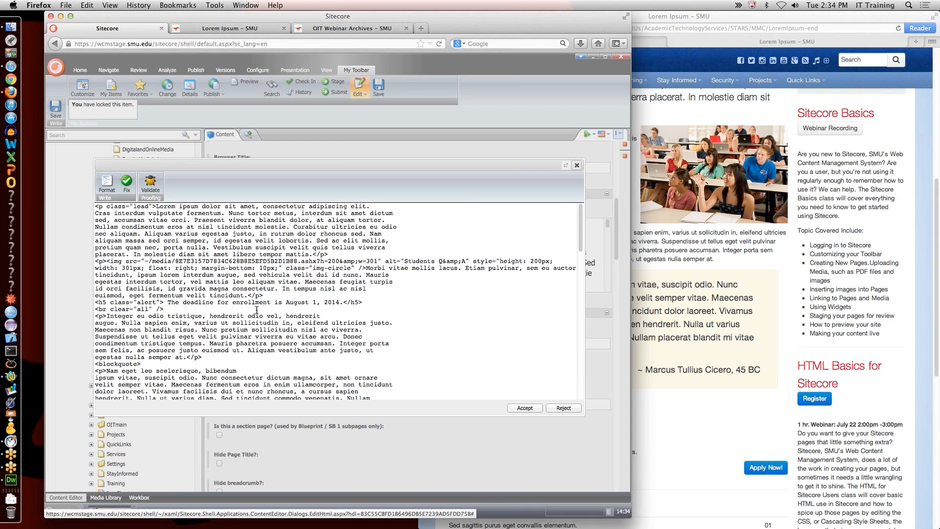
left_click(354, 295)
key("Return")
left_click(373, 309)
key("Return")
key("Return")
key("Return")
key("Return")
left_click(349, 297)
key("Return")
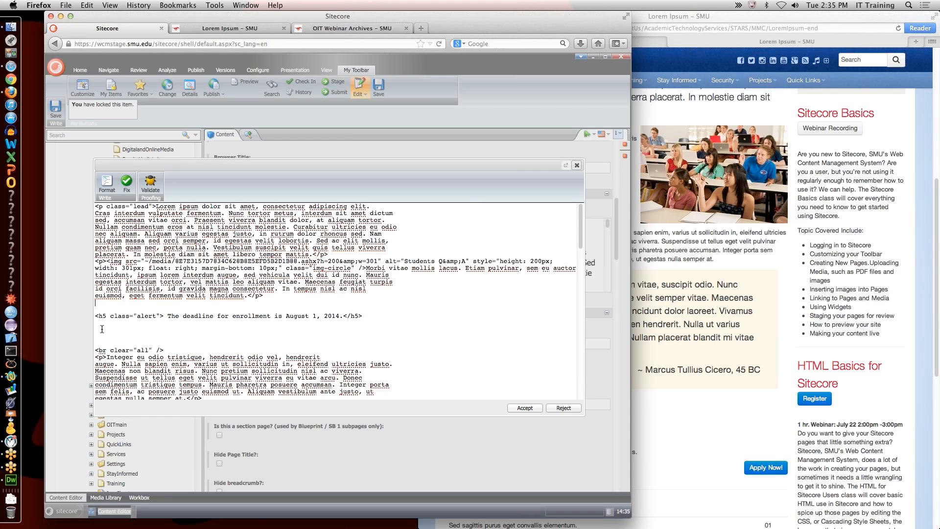
left_click_drag(107, 316, 97, 316)
type("div")
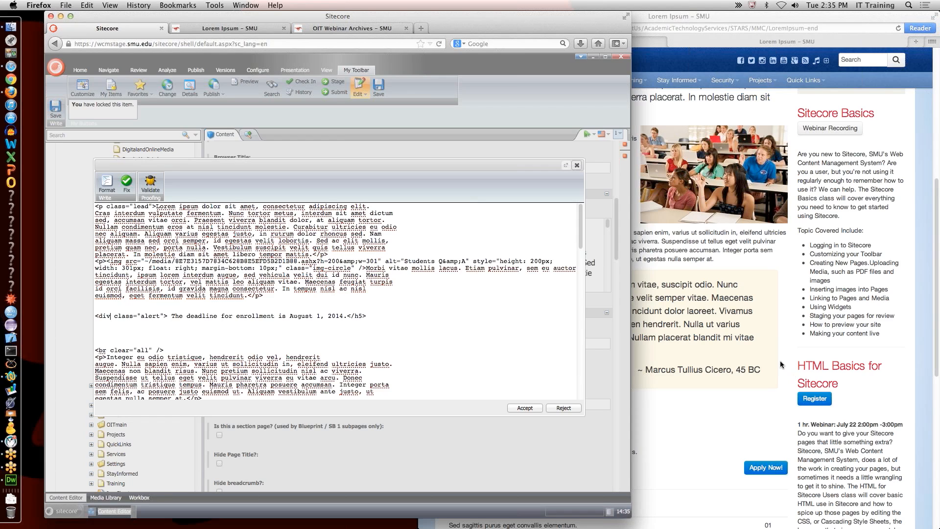
Step: Make the closing tag a div, set class to "alert alert-info", and add style width:300px
left_click_drag(363, 317, 355, 316)
type("div")
left_click(162, 316)
type("at")
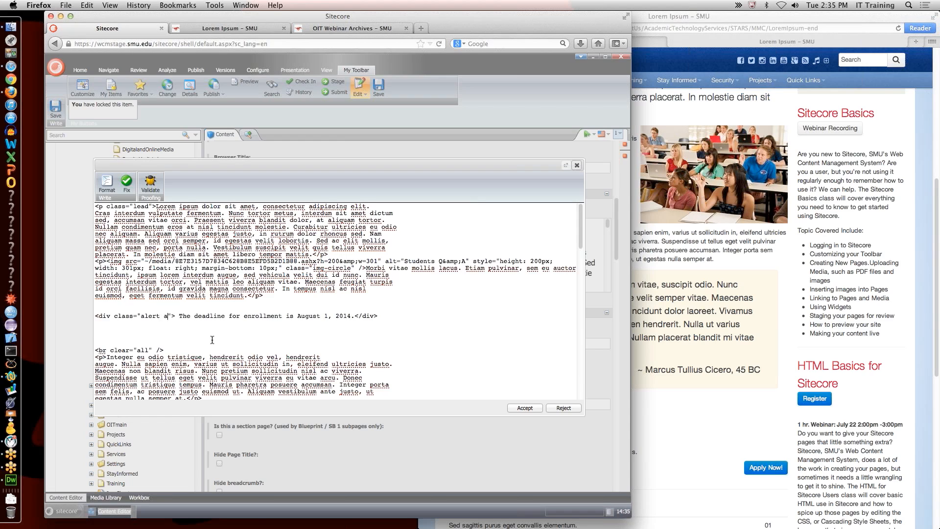
type("ert-in")
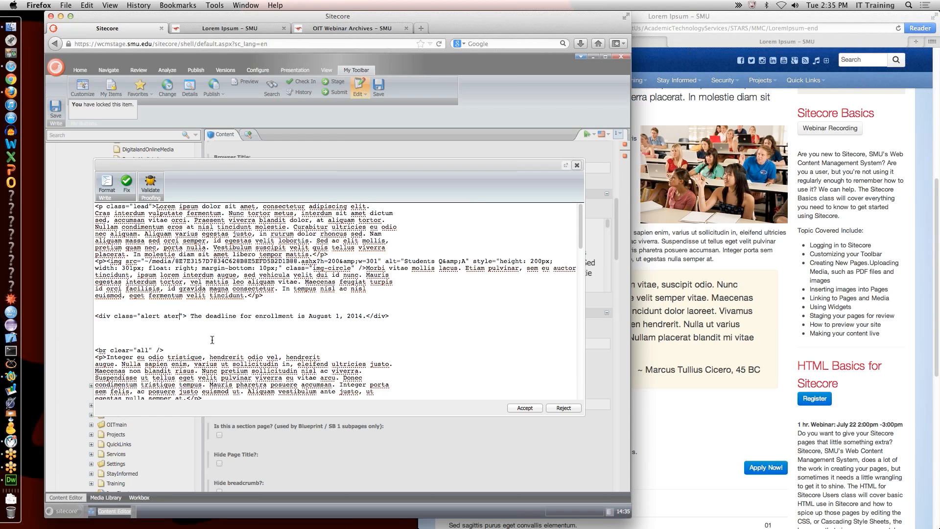
type("fo")
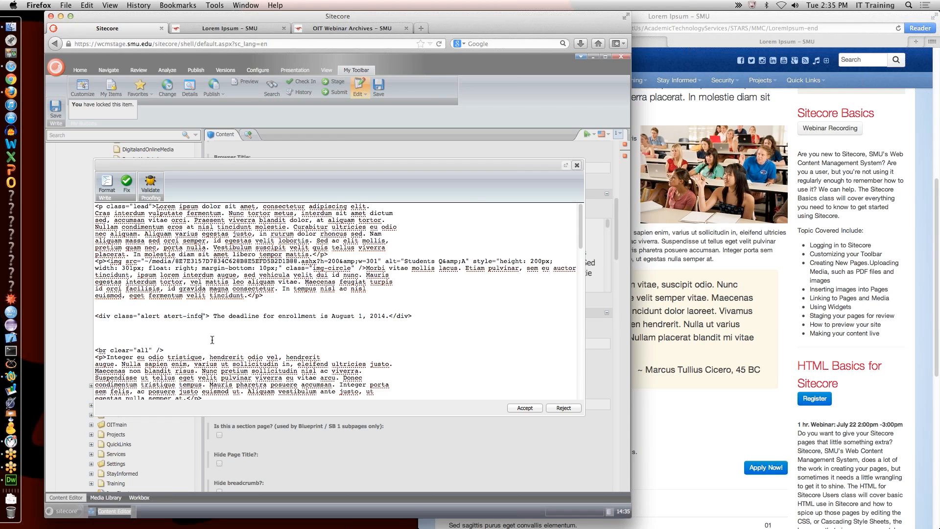
left_click(172, 316)
key("BackSpace")
type("l")
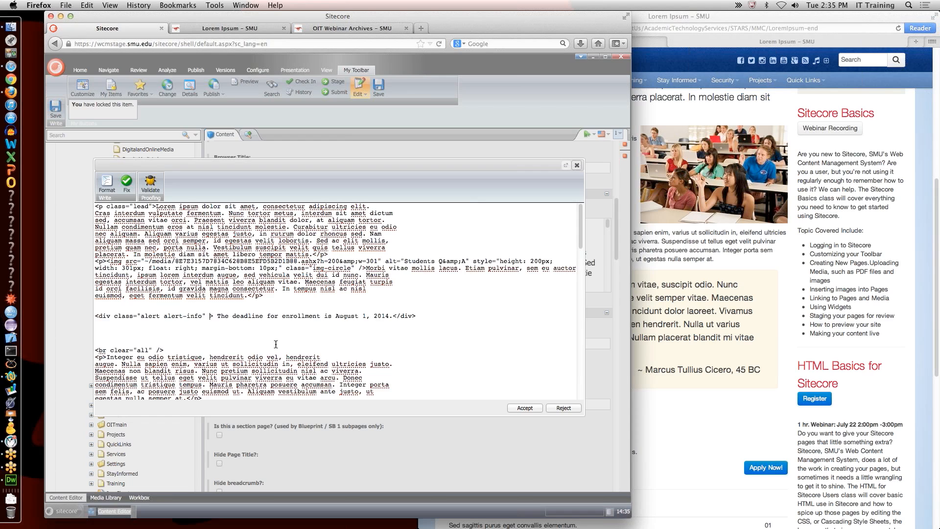
type("style")
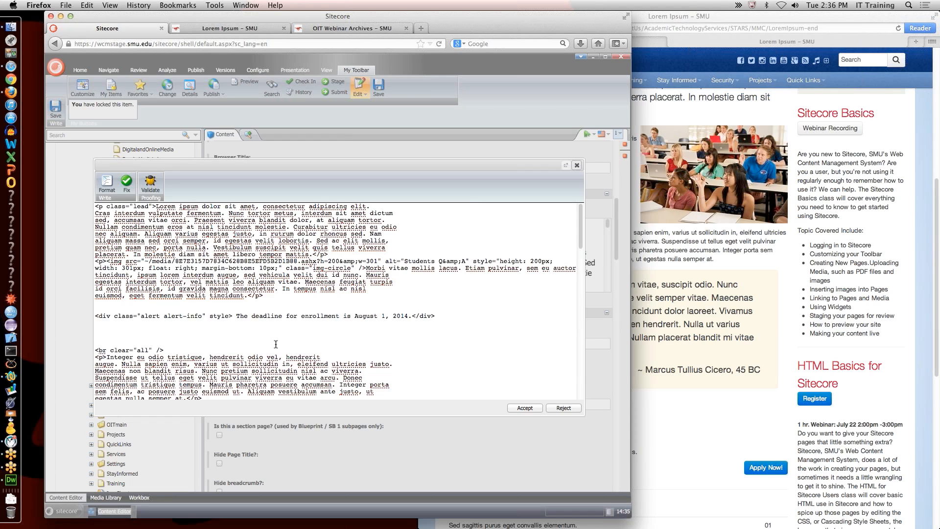
type("=\"")
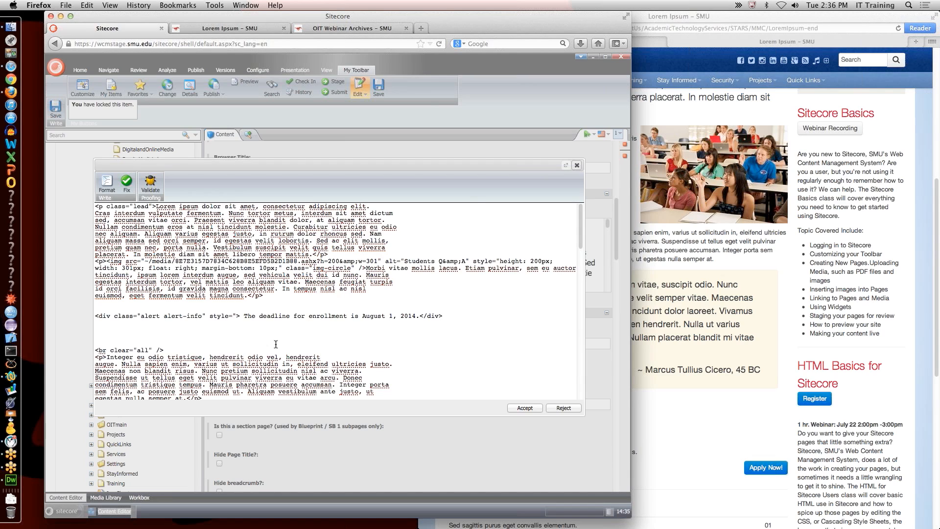
type("width:")
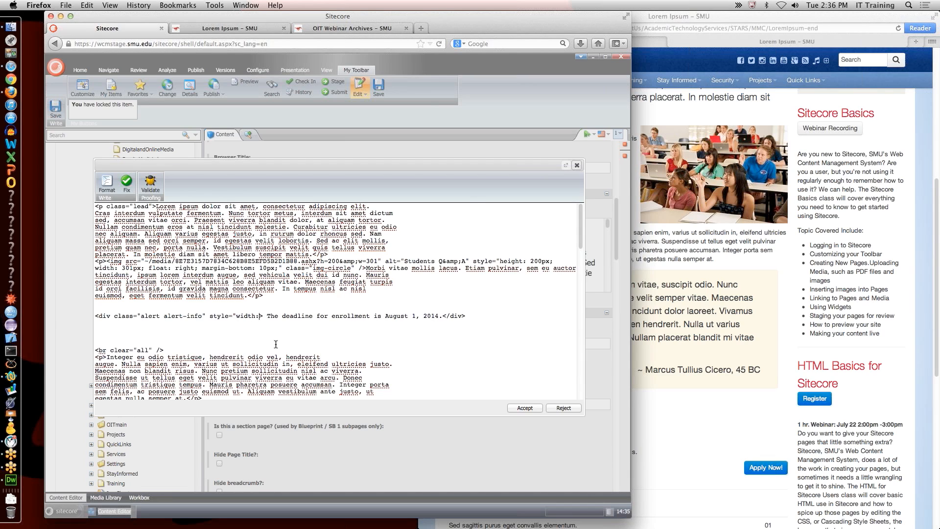
type("30")
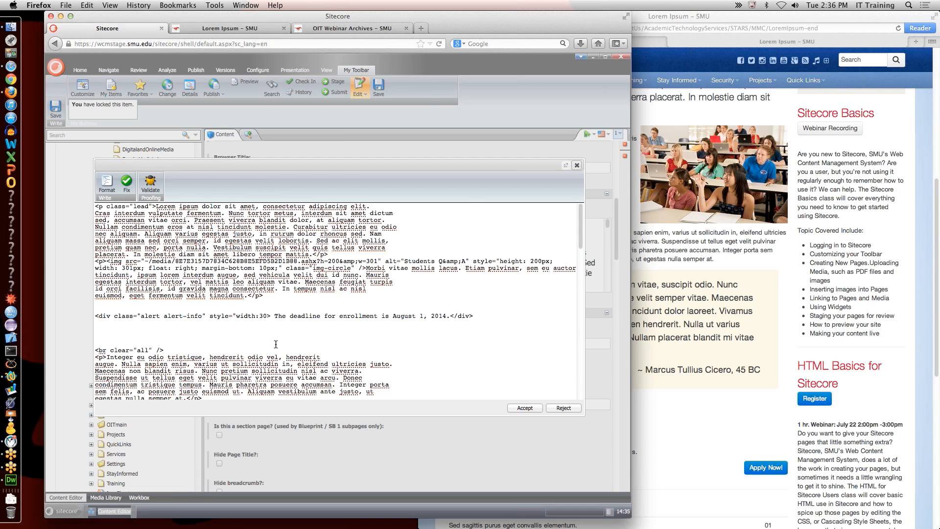
type("0px;\"")
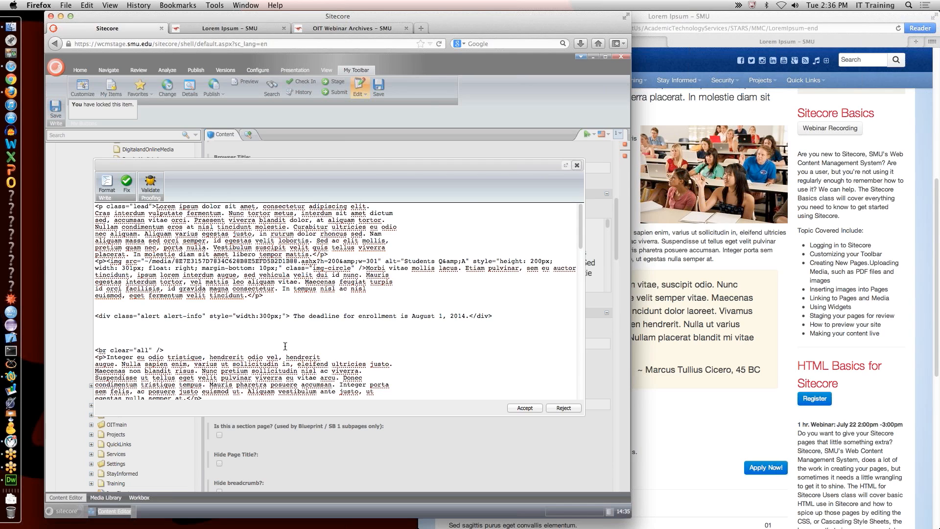
Step: Prefix the deadline text with 'Please Note:' inside <small> tags and accept the HTML edit
left_click(292, 316)
type("<small")
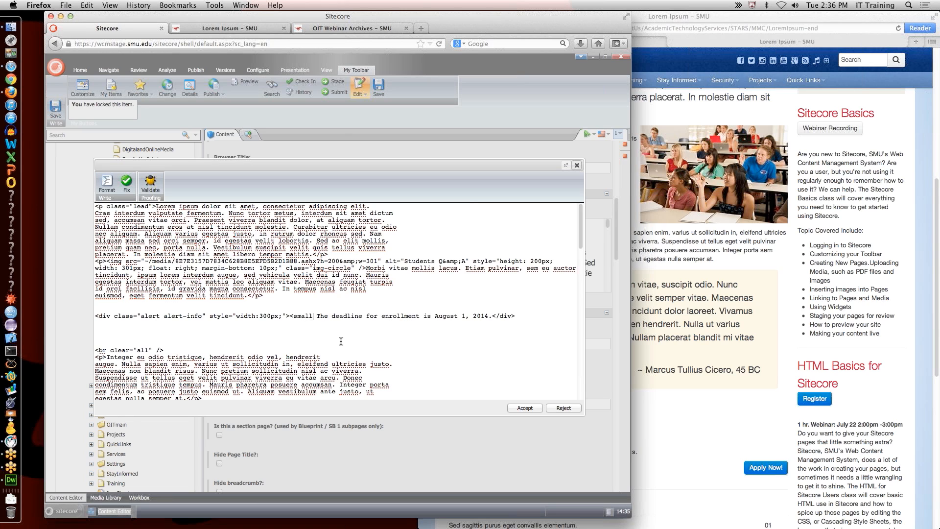
type(">")
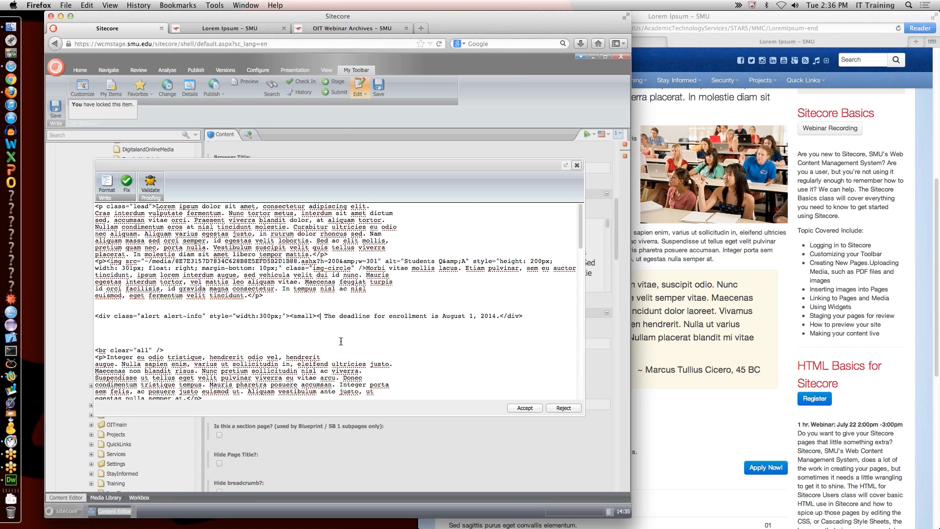
type("<s")
key("BackSpace")
key("BackSpace")
type("Notice")
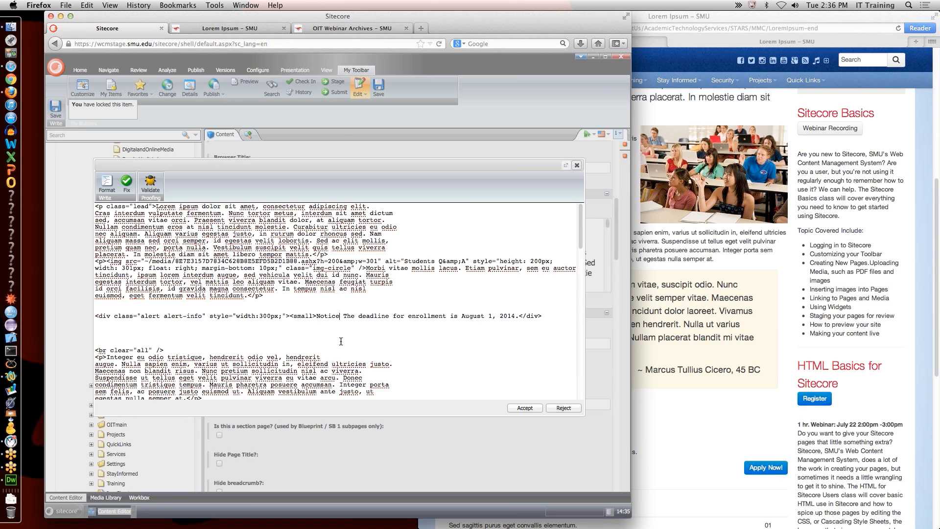
key("BackSpace")
key("BackSpace")
key("BackSpace")
key("BackSpace")
key("BackSpace")
key("BackSpace")
type("Plae")
key("BackSpace")
type("ase Not")
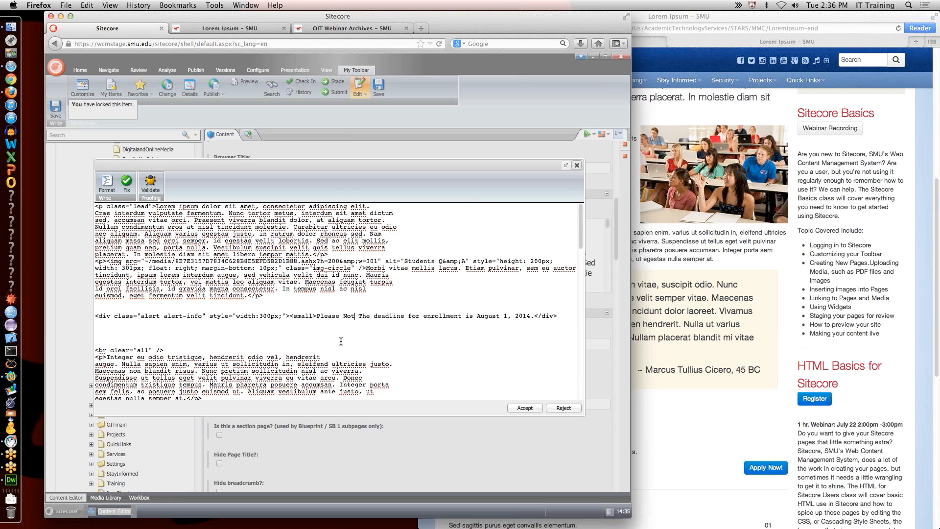
type(":")
key("BackSpace")
type("e:")
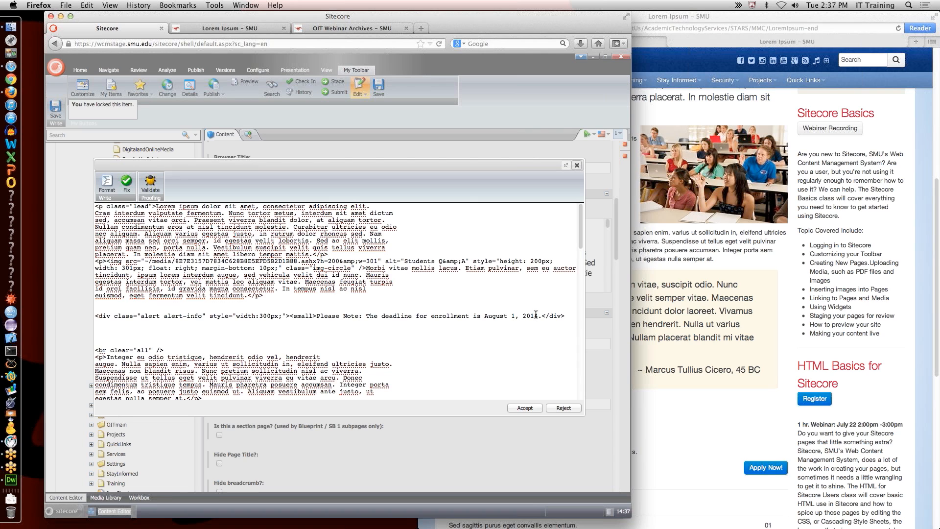
type("</smal")
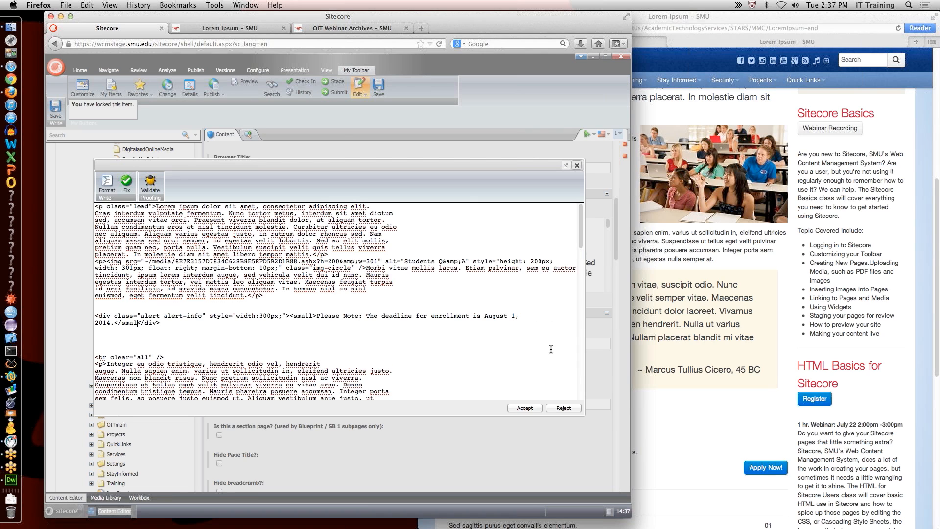
type("l>")
left_click(522, 408)
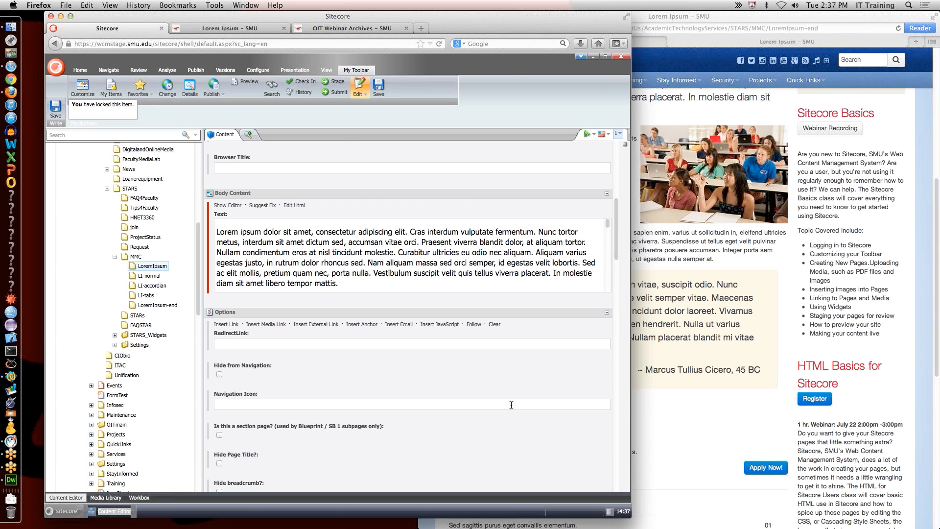
Step: Save, reload the preview to check the light-blue 'Please Note:' info box, then reopen the body HTML
left_click(378, 87)
left_click(228, 29)
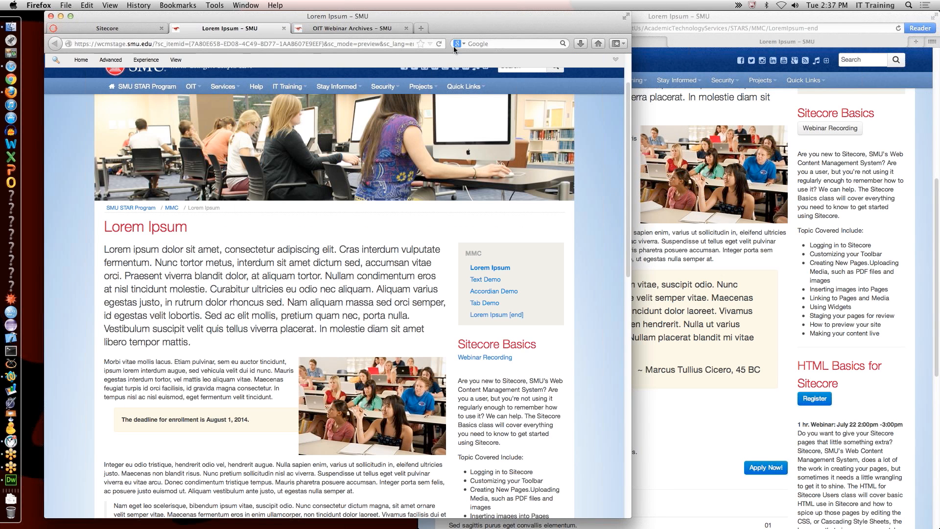
left_click(439, 44)
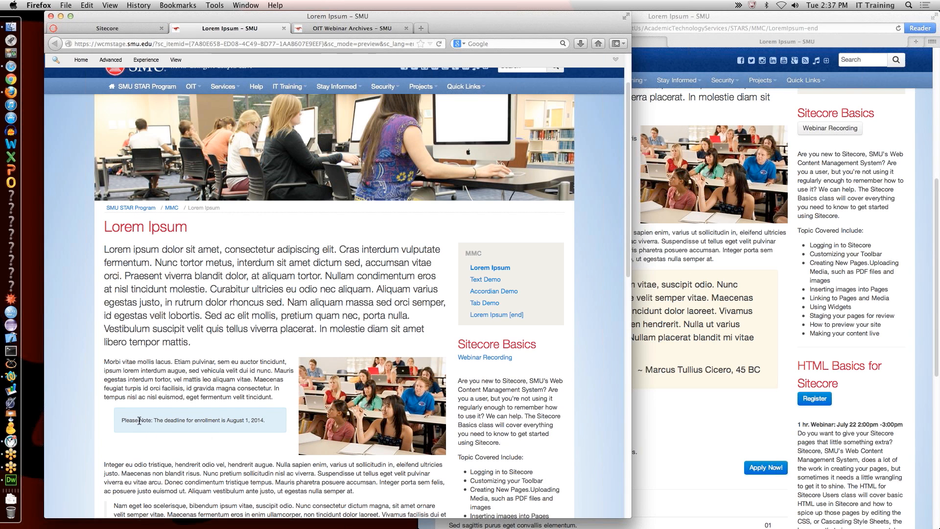
double_click(125, 421)
left_click_drag(153, 420, 121, 423)
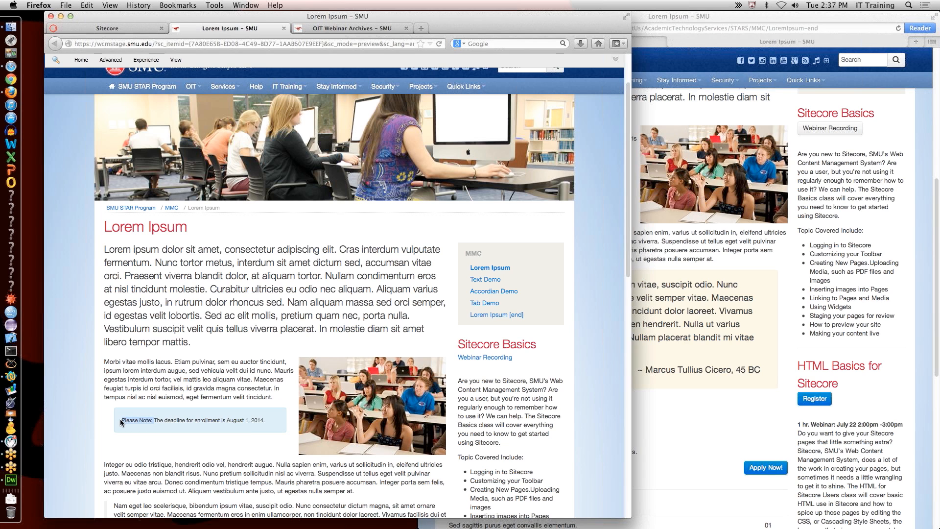
left_click(132, 29)
left_click(294, 206)
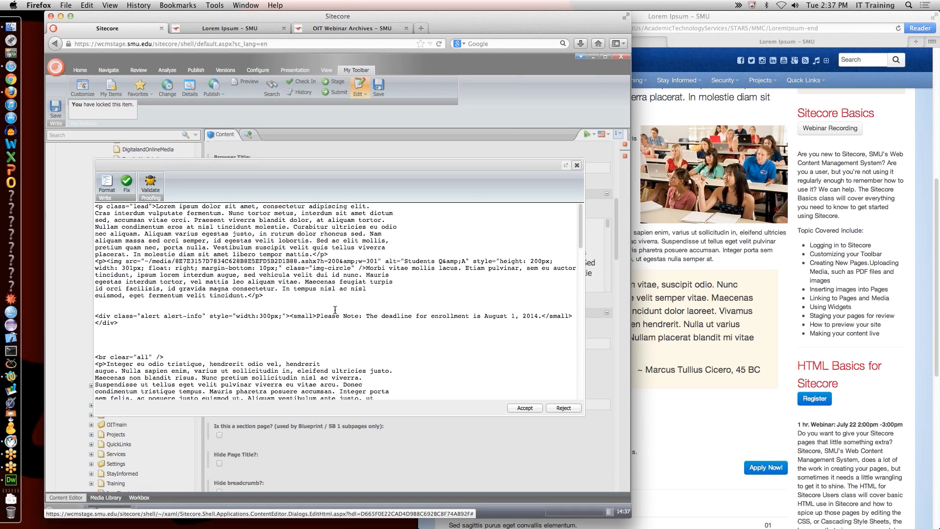
Step: Wrap 'Please Note:' in <span class="label label-important"> and accept the HTML change
left_click(317, 316)
left_click_drag(317, 315, 360, 319)
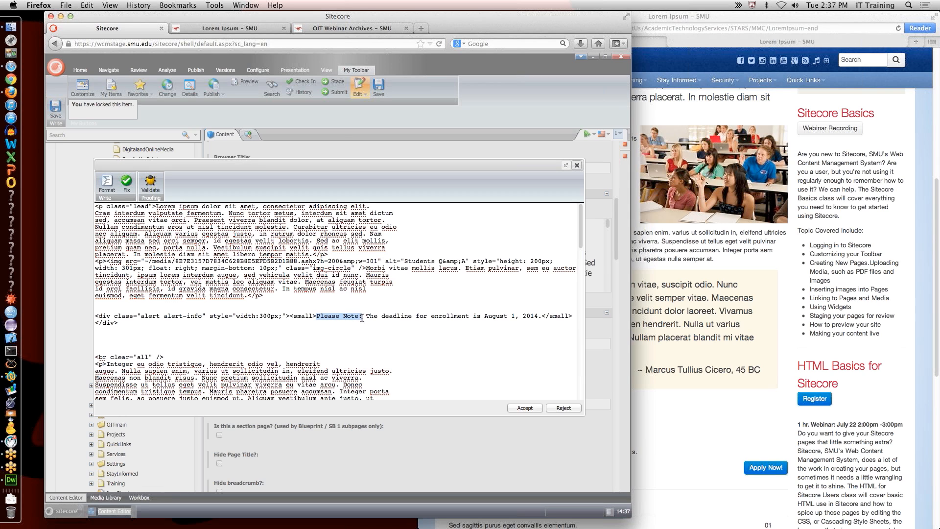
left_click(318, 316)
type("<span")
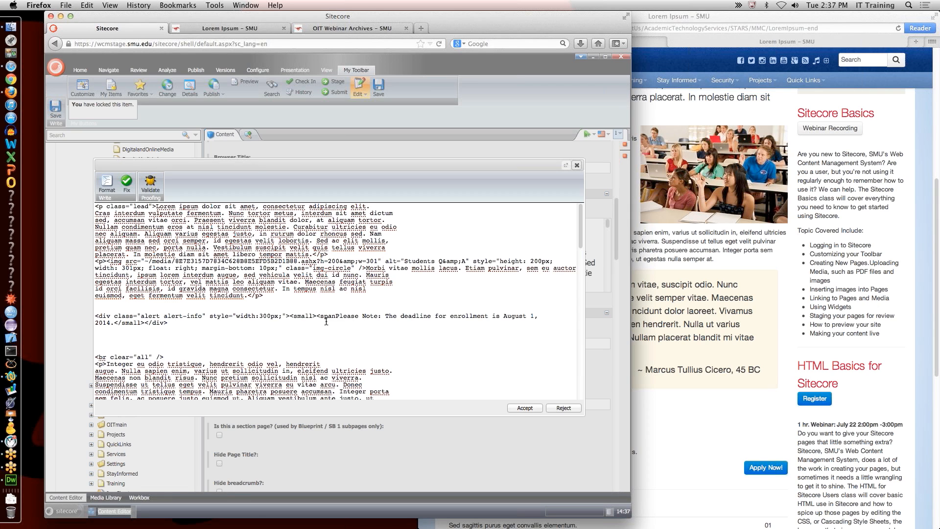
type("class")
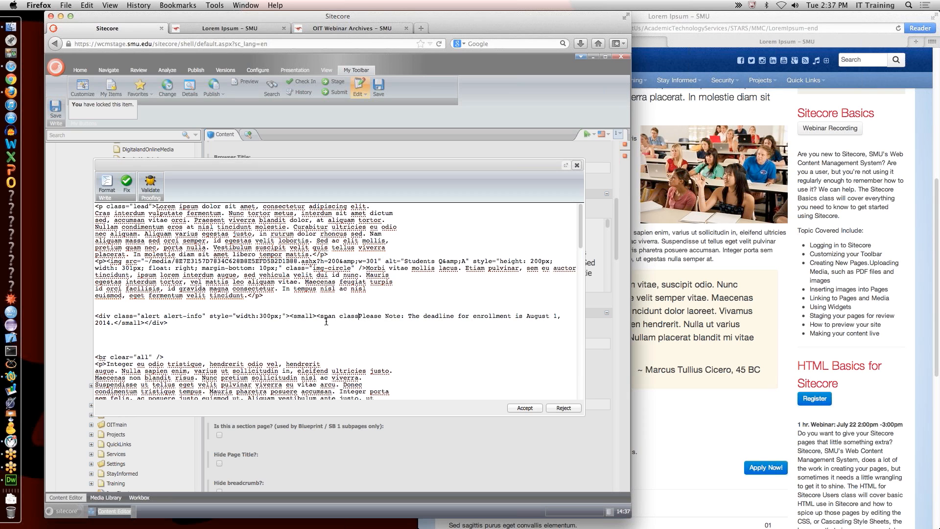
type("=")
type("\"labl")
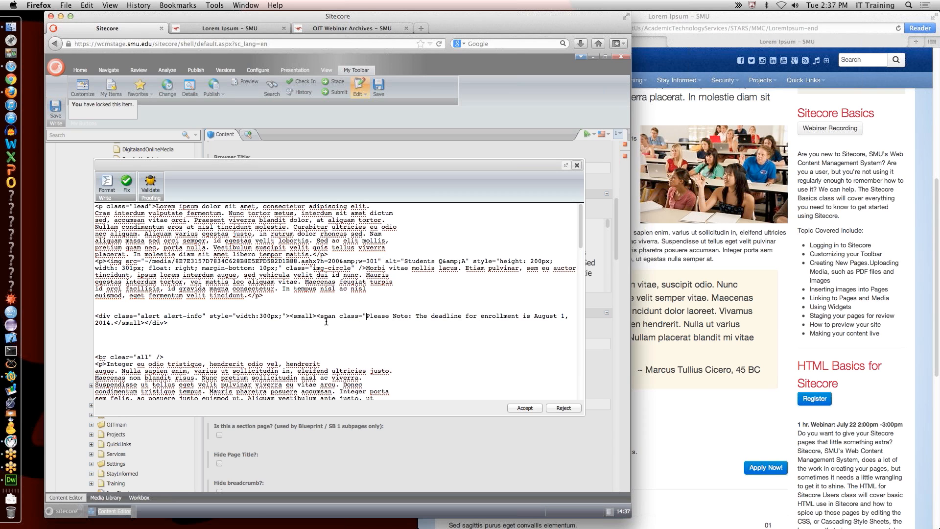
type("e ")
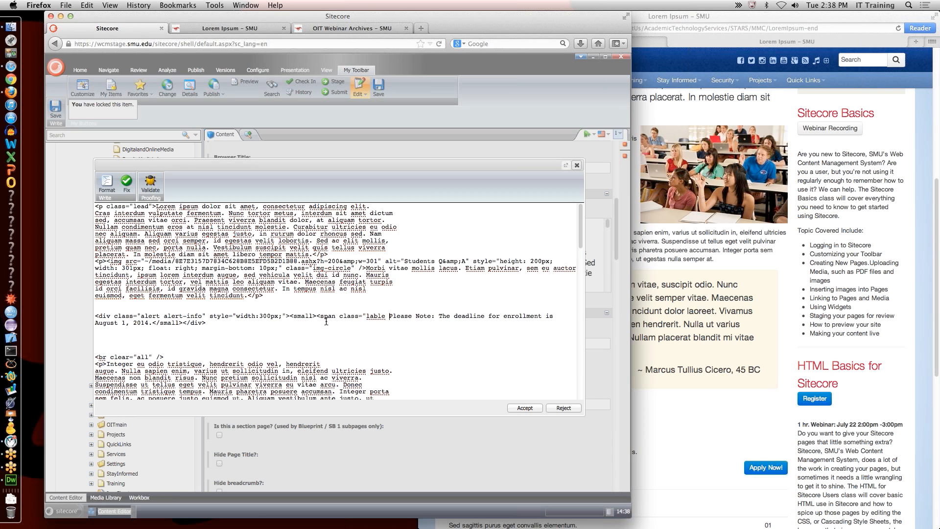
type("lat")
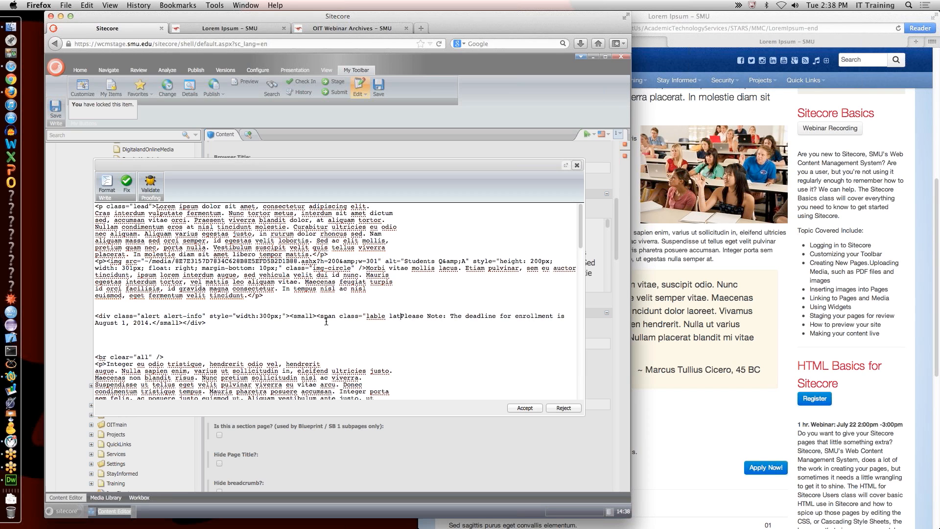
key("BackSpace")
key("BackSpace")
key("BackSpace")
key("BackSpace")
type("el la")
type("bel")
type("-importa")
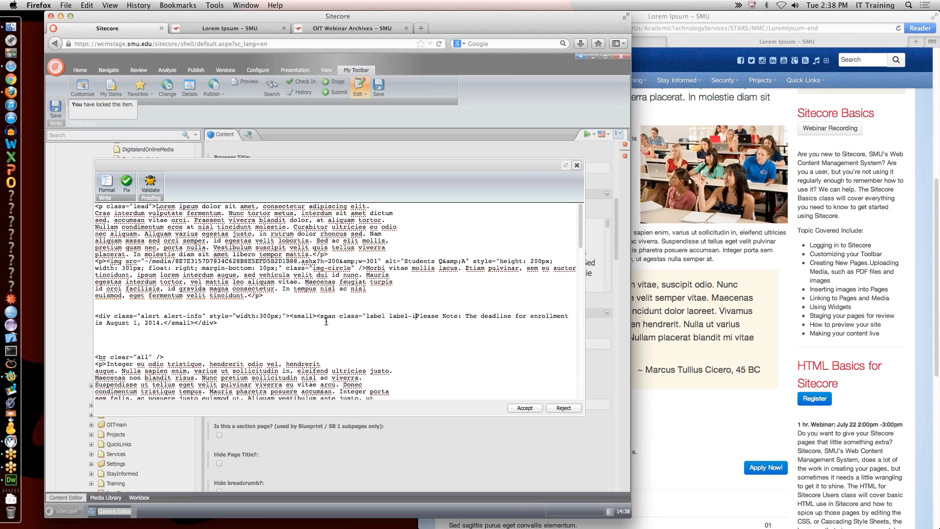
type("n")
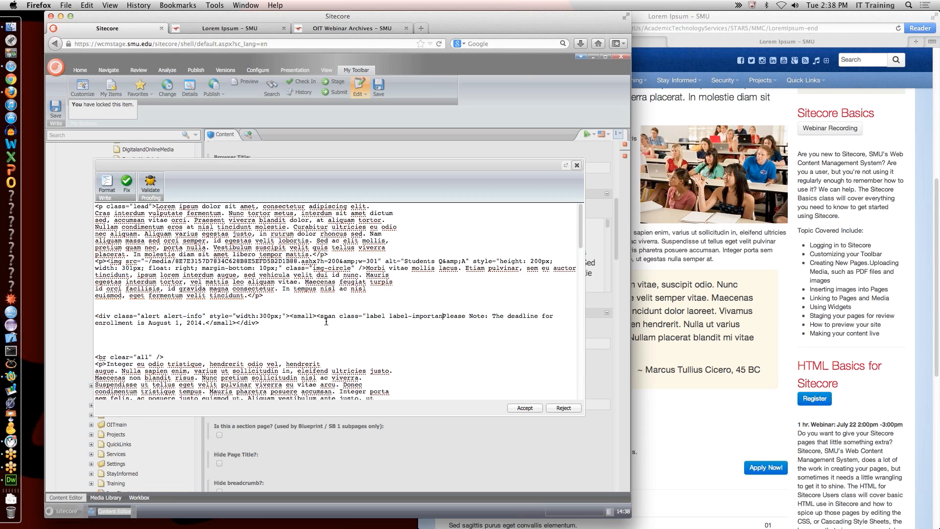
type("t;")
key("BackSpace")
type("\">")
type("</span")
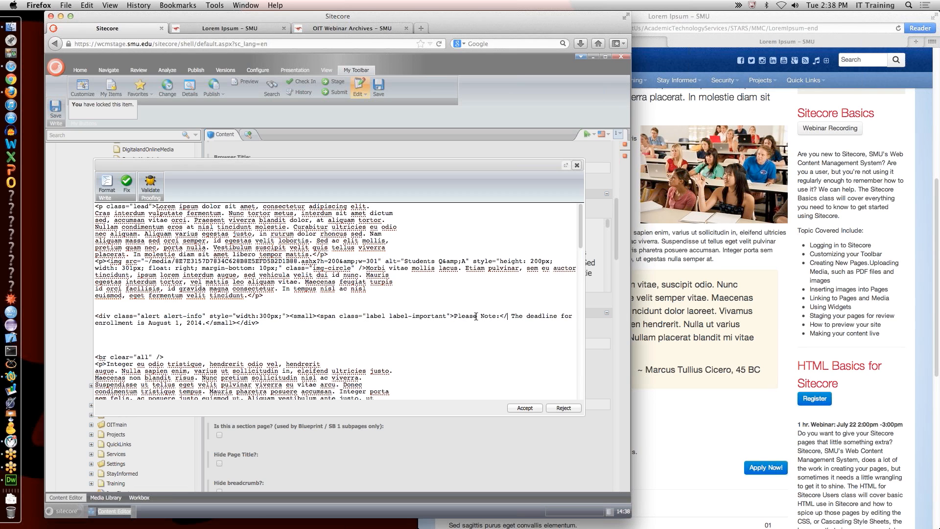
type(">")
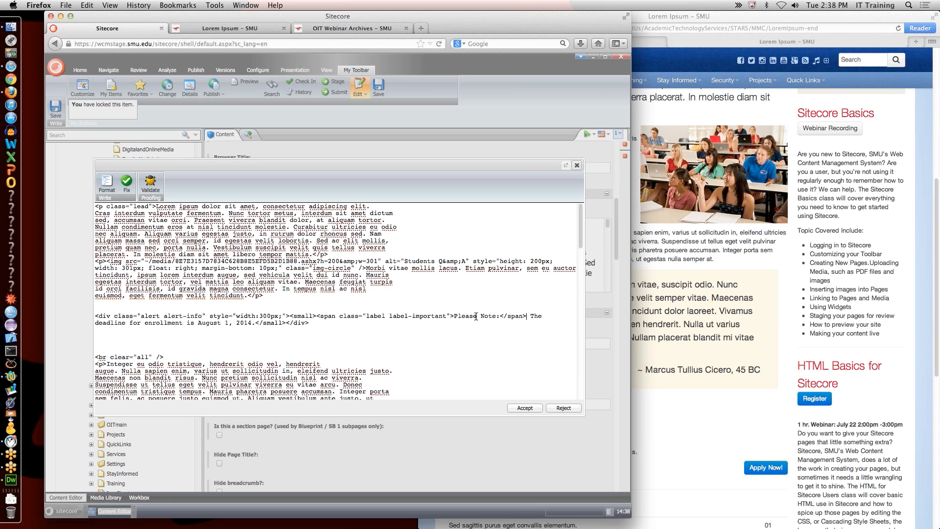
left_click(525, 408)
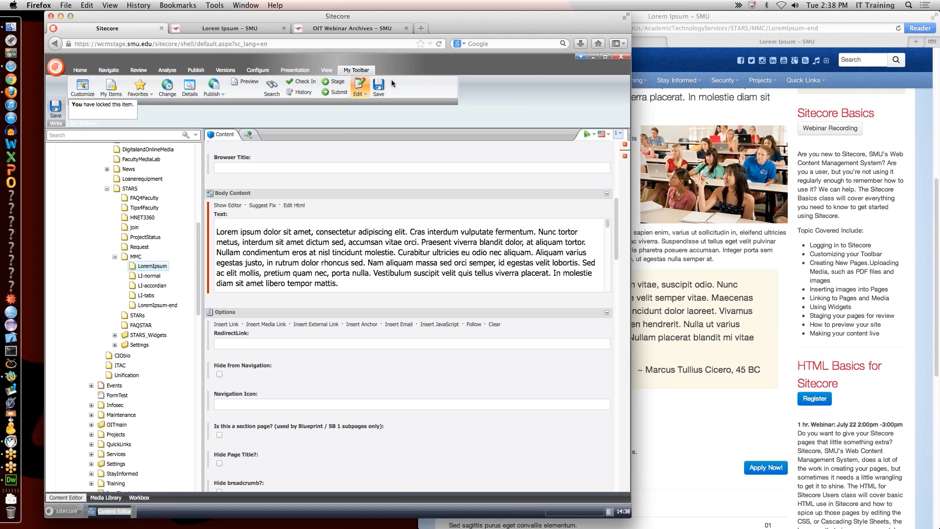
Step: Save the page and reload the preview to view the red 'Please Note:' label
left_click(379, 87)
left_click(259, 29)
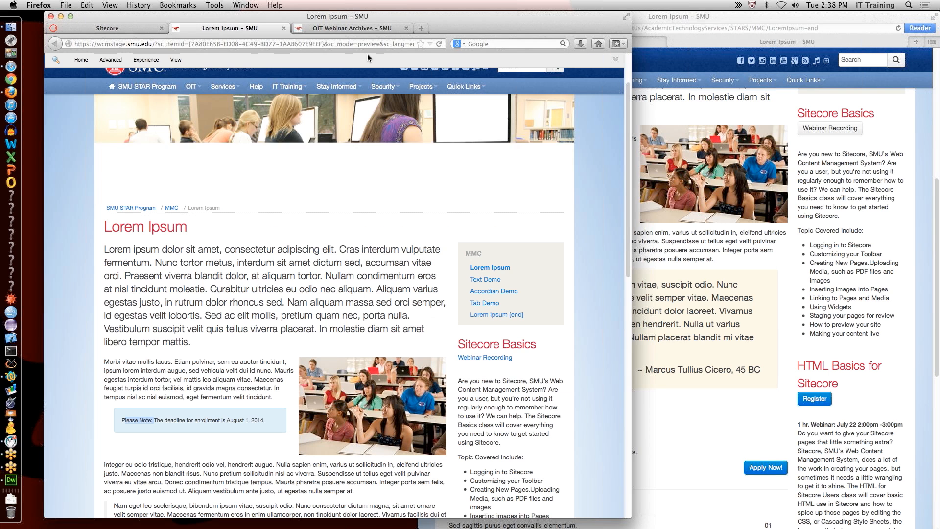
left_click(440, 43)
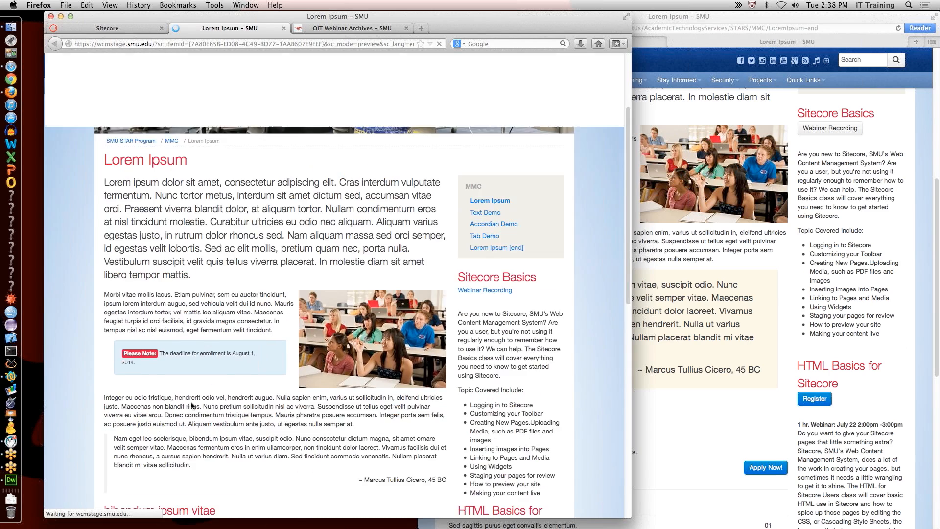
scroll(191, 402, "down", 5)
scroll(283, 456, "down", 5)
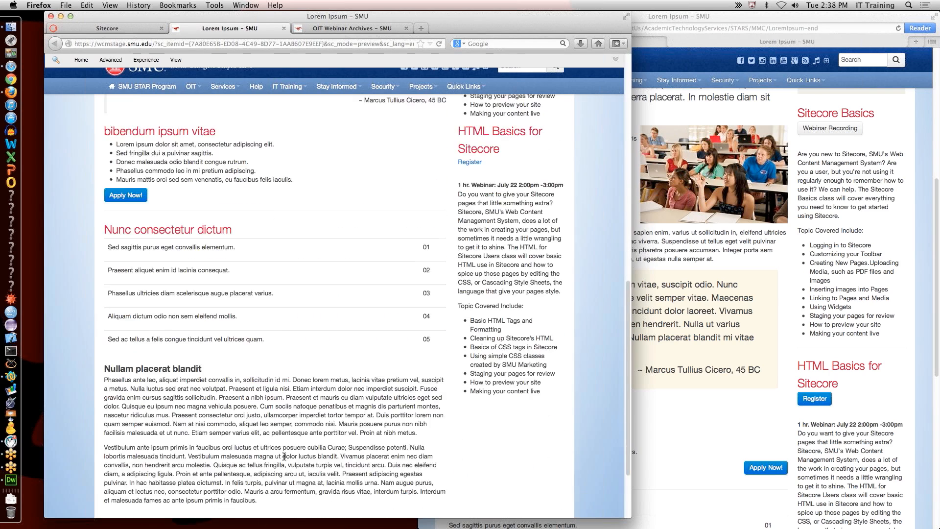
scroll(284, 455, "up", 7)
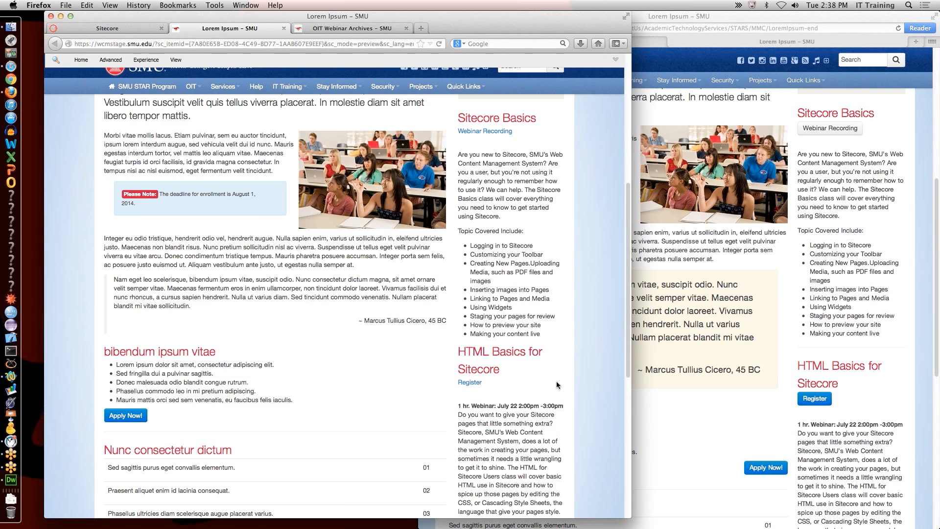
scroll(264, 337, "down", 1)
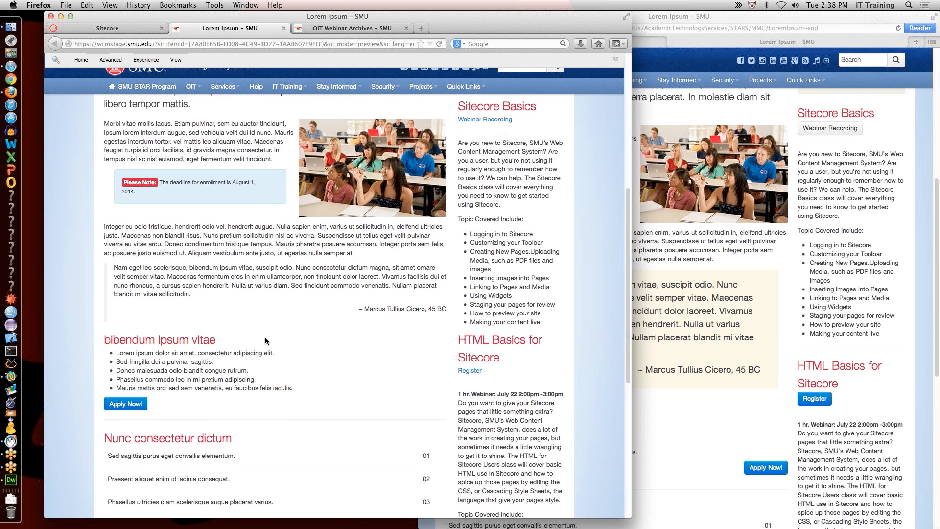
Step: Compare the preview's quote with the live page's styled quote, then reopen the body HTML source
left_click(696, 319)
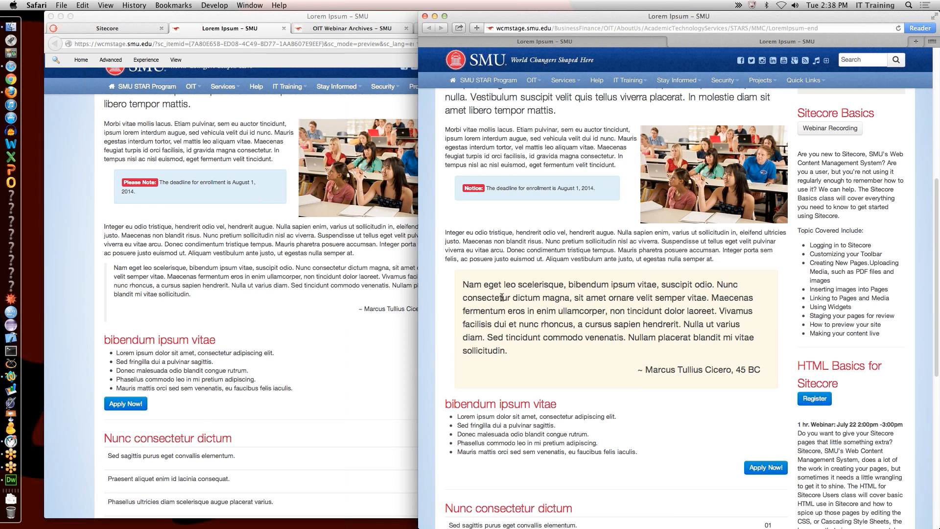
triple_click(467, 286)
left_click(127, 269)
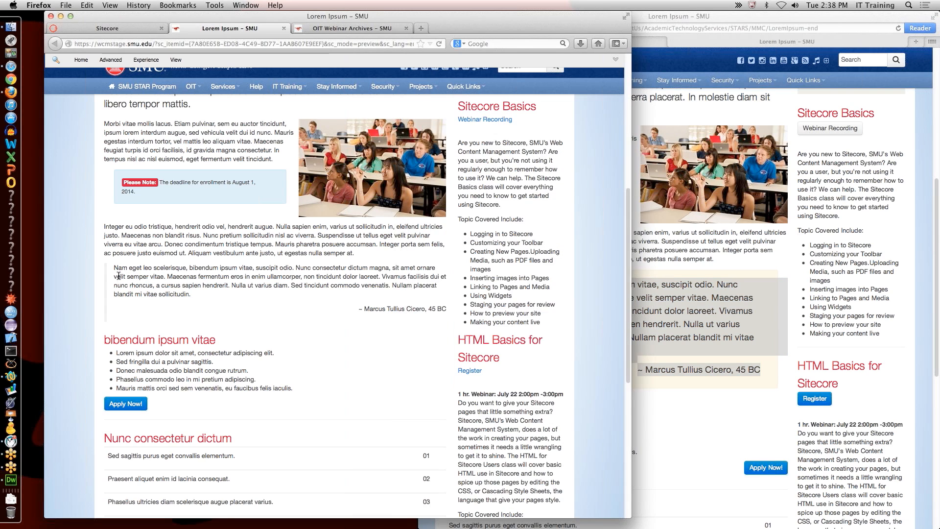
left_click_drag(106, 267, 105, 302)
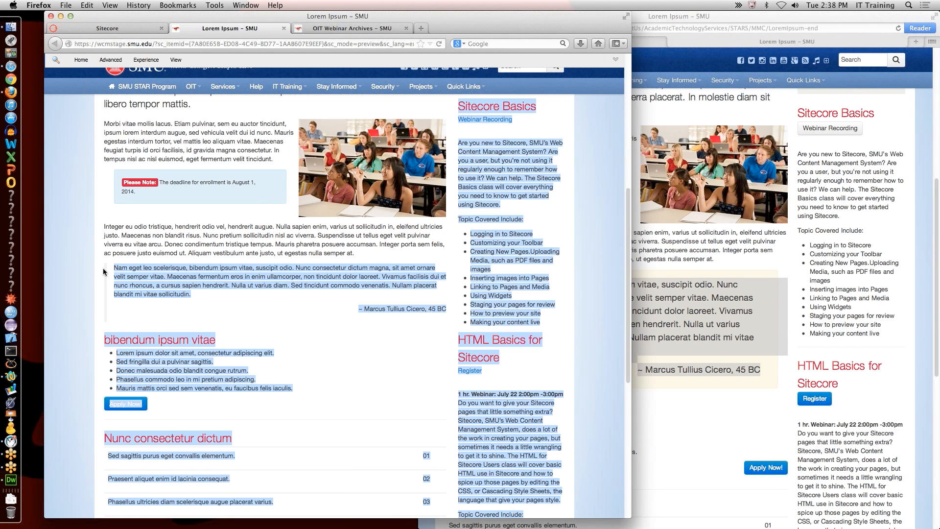
left_click(133, 275)
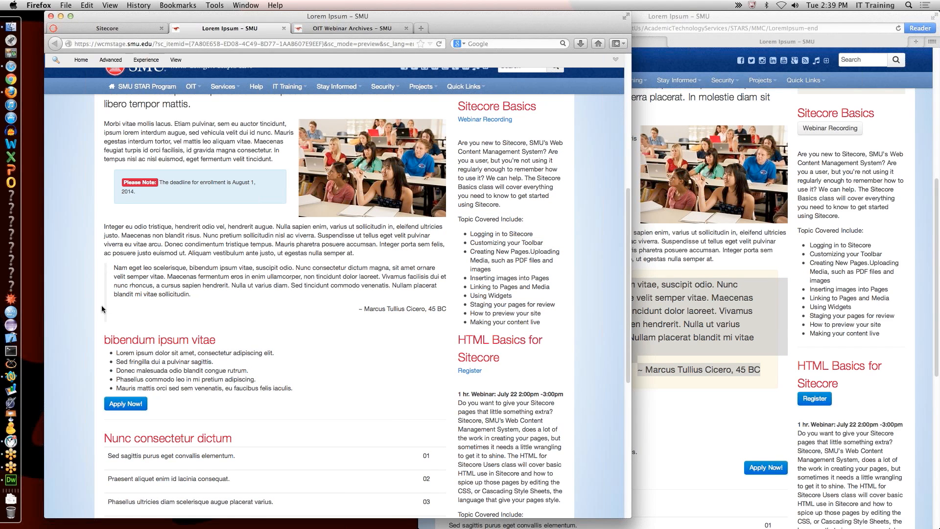
left_click(699, 299)
left_click_drag(463, 283, 468, 283)
left_click(124, 27)
left_click(294, 205)
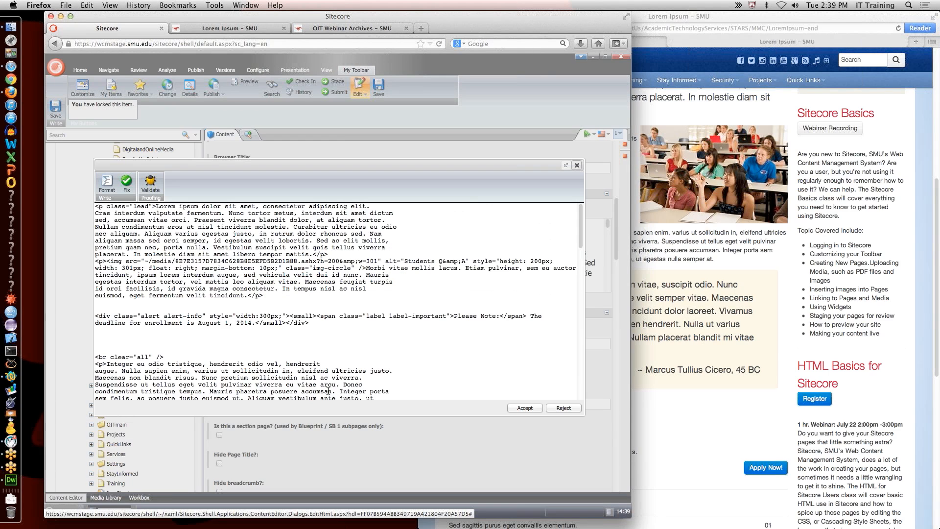
Step: Add blank lines around the Cicero blockquote, give it class="alert", and accept the HTML edit
scroll(263, 362, "down", 8)
left_click(163, 316)
key("Return")
key("Return")
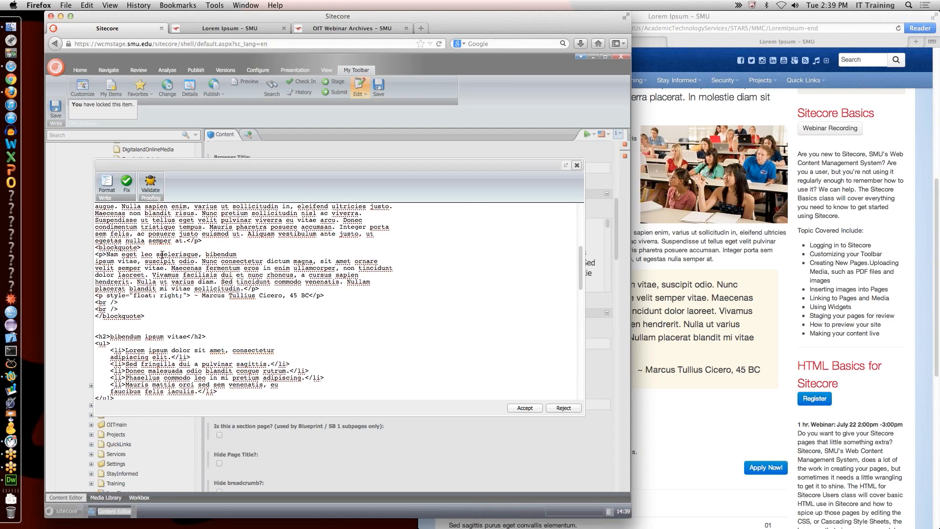
left_click(217, 240)
key("Return")
key("Return")
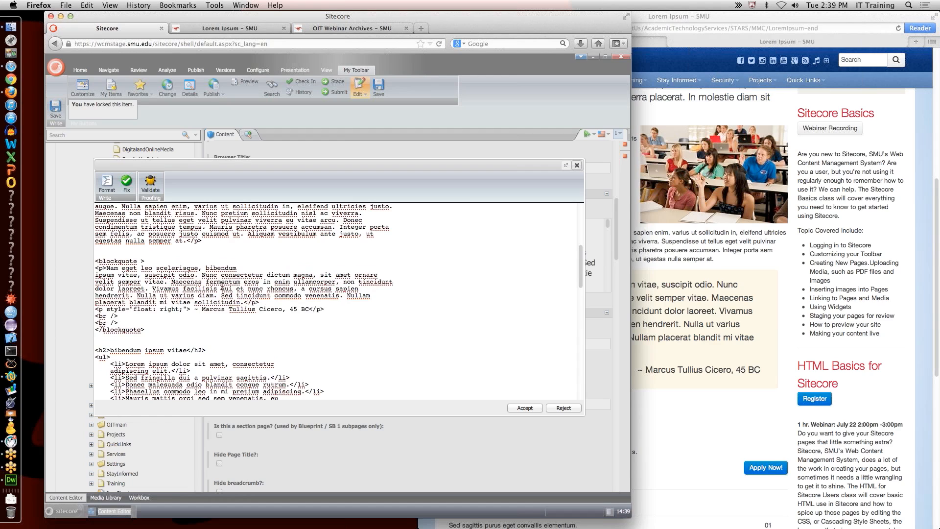
type("class=\"alert")
left_click(525, 408)
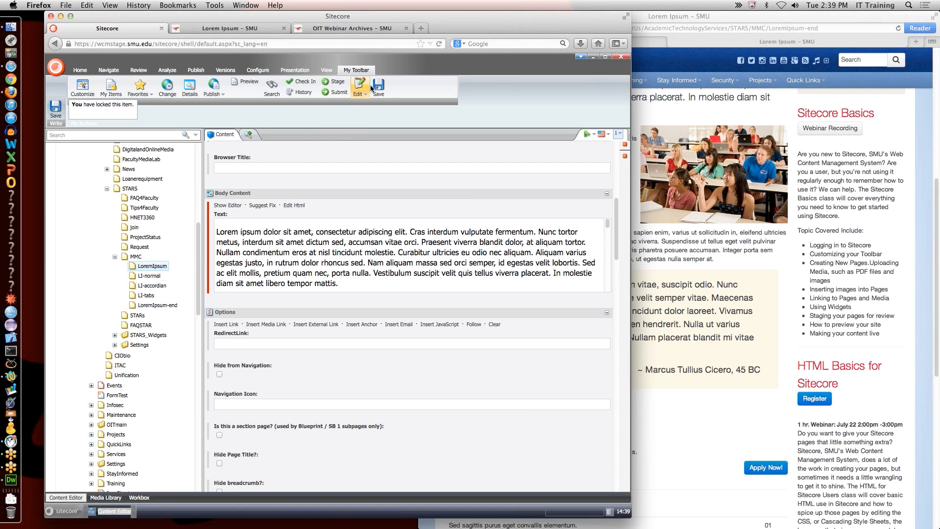
Step: Reload the Lorem Ipsum preview and scroll through it to review the shaded Cicero quote box
left_click(222, 30)
left_click(438, 44)
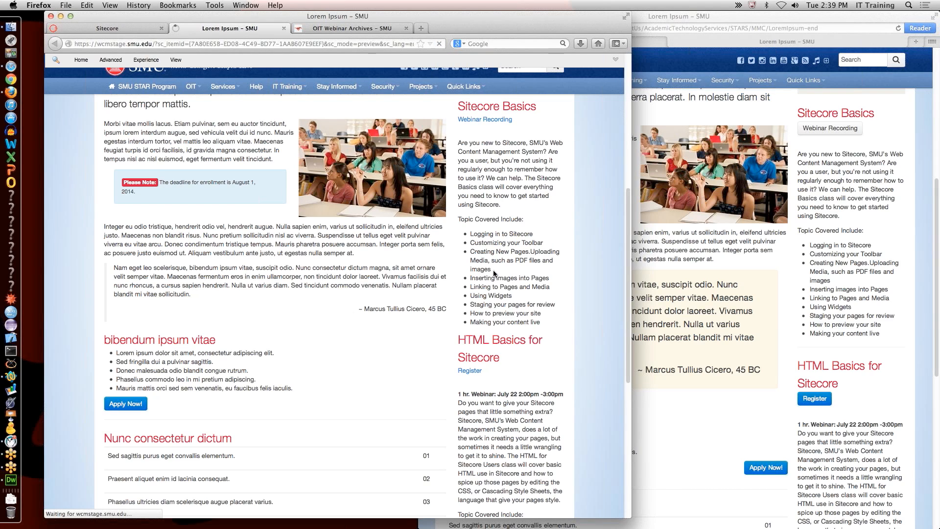
left_click(848, 78)
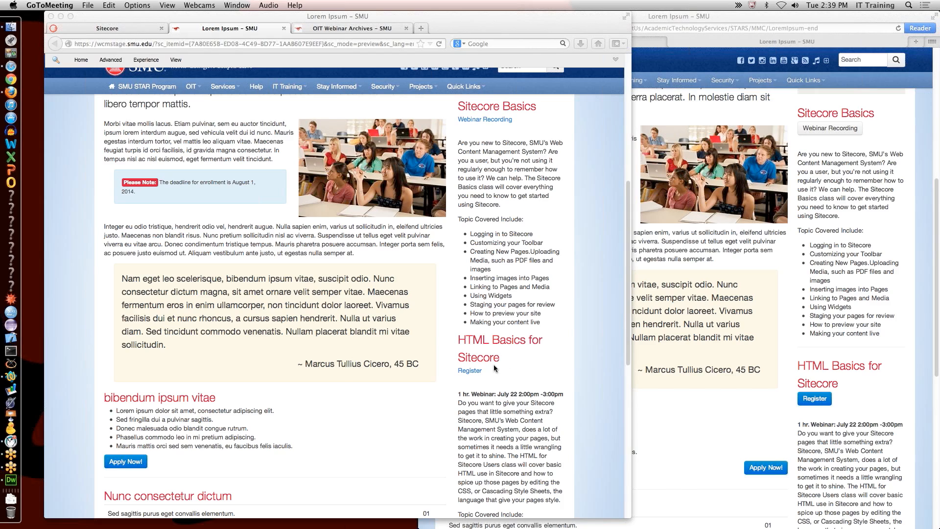
scroll(373, 324, "up", 5)
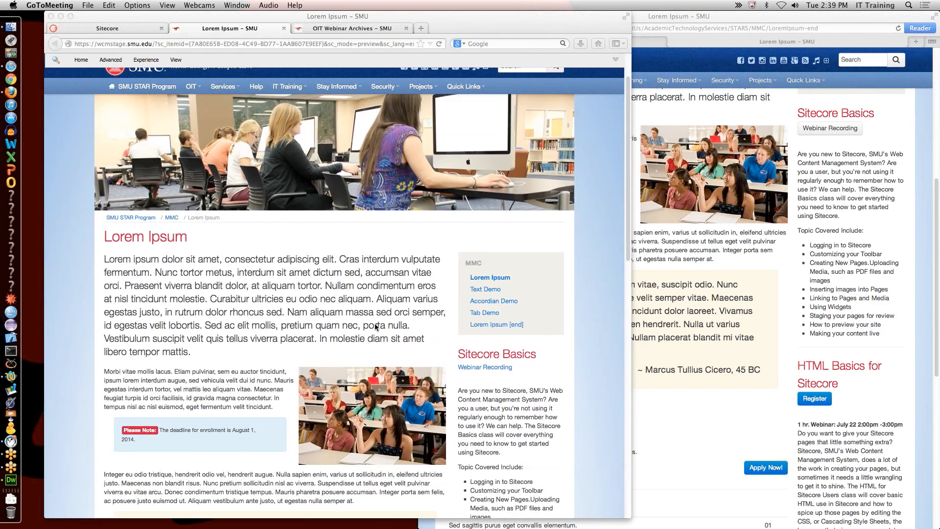
scroll(376, 327, "down", 15)
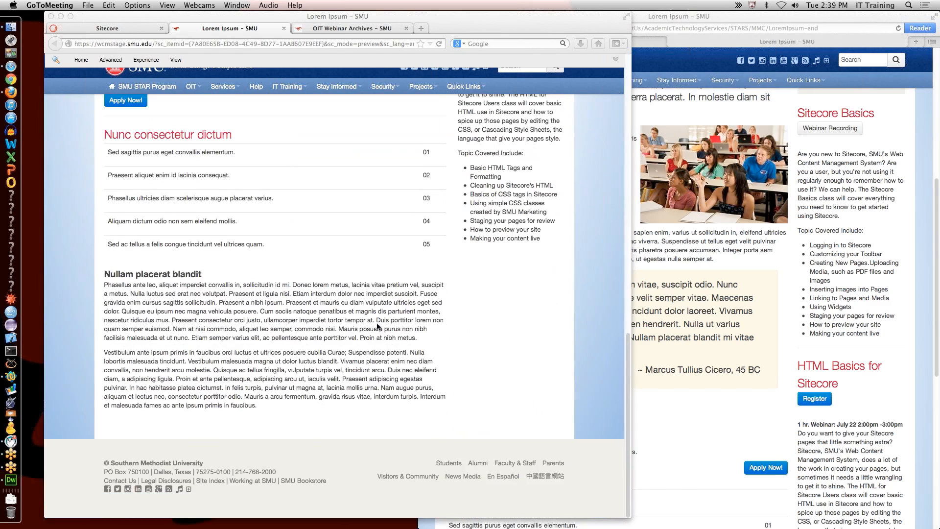
scroll(377, 325, "up", 5)
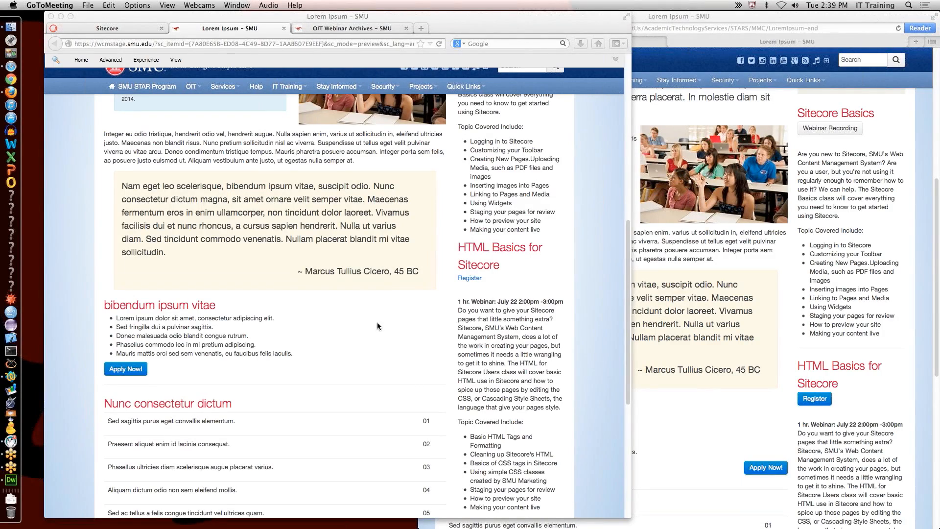
scroll(378, 326, "up", 8)
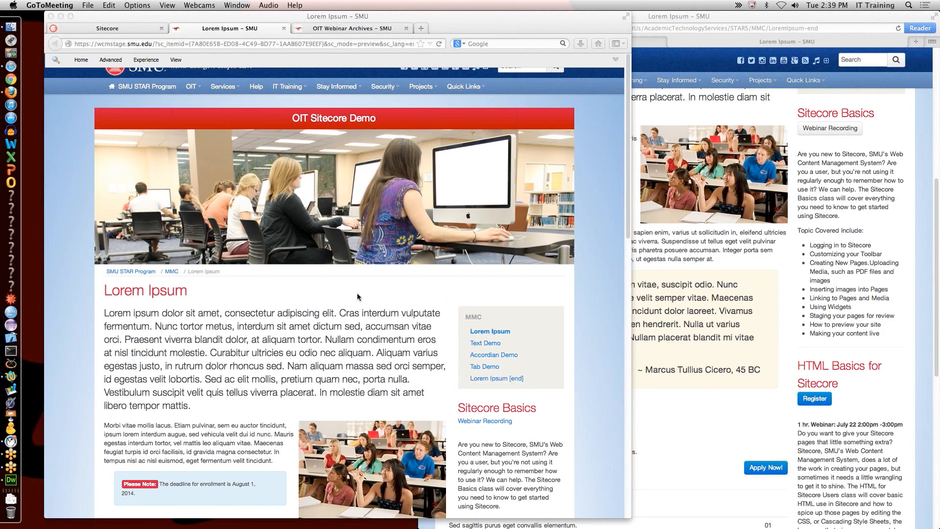
left_click(108, 28)
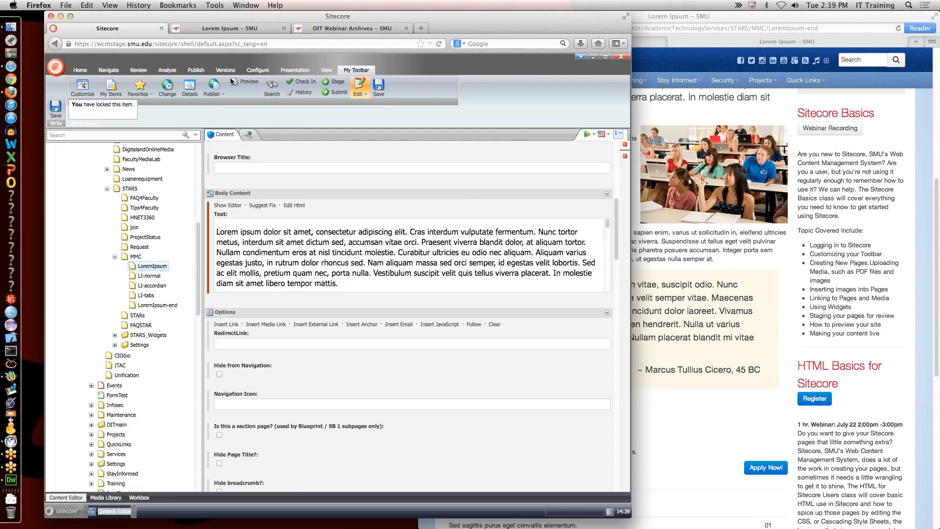
left_click(242, 31)
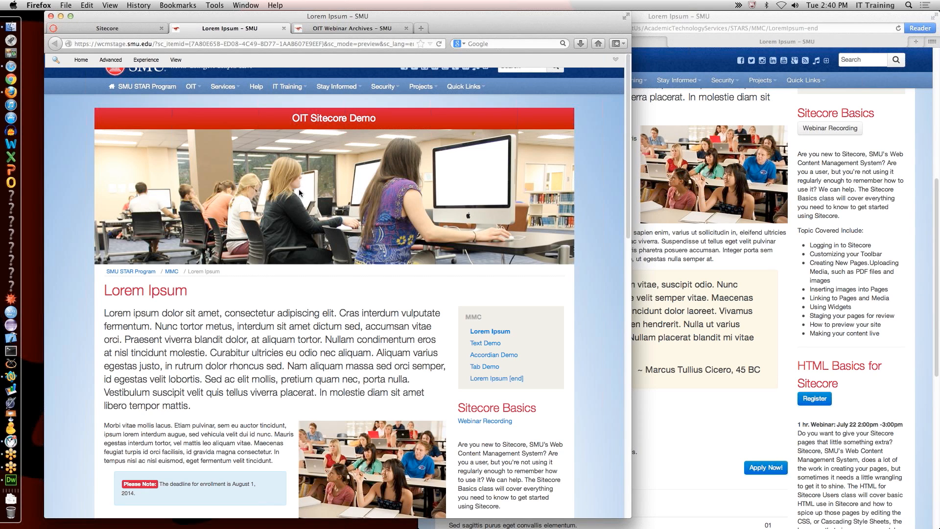
Step: Visit the MMC breadcrumb page, go back to Lorem Ipsum, and return to the Content Editor
left_click(172, 272)
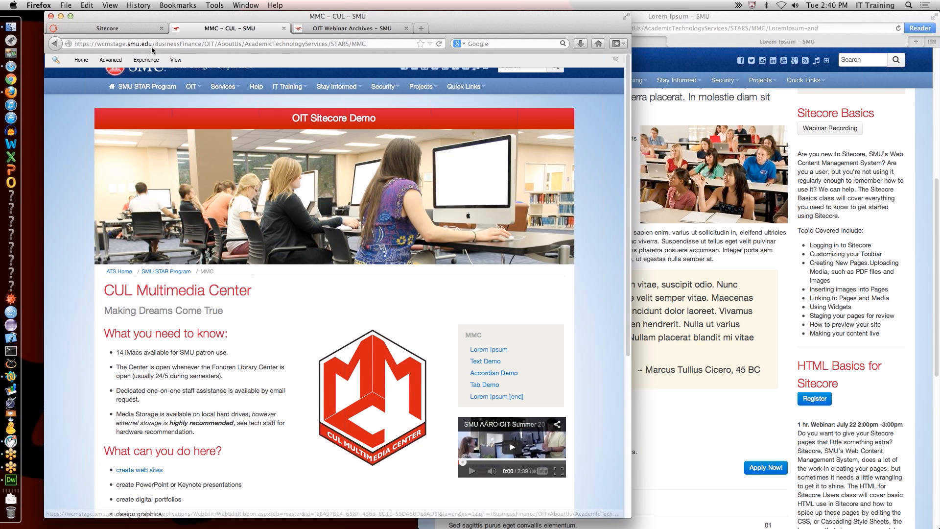
left_click(56, 45)
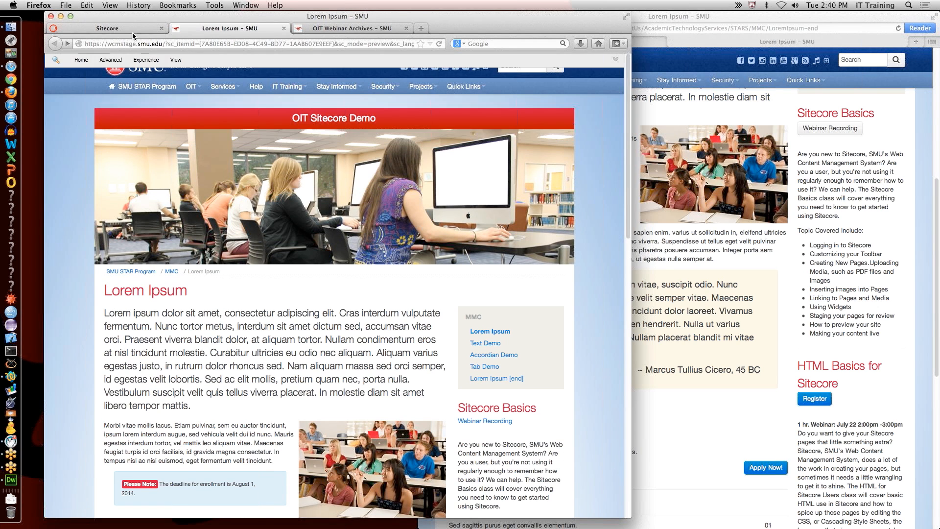
left_click(136, 31)
scroll(323, 368, "up", 5)
Step: Scroll down to the Images section and browse for the LoremIpsum item's Header Image
scroll(324, 365, "down", 5)
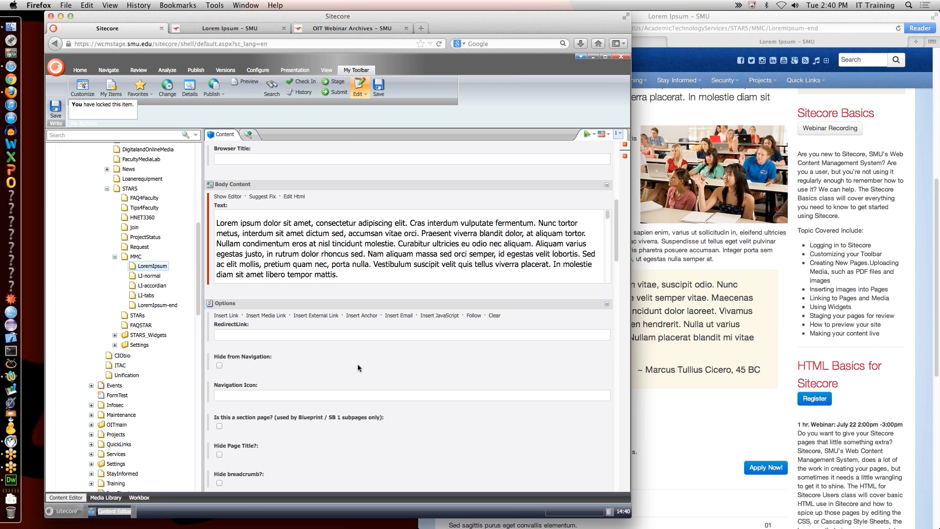
scroll(254, 367, "down", 8)
scroll(265, 348, "down", 8)
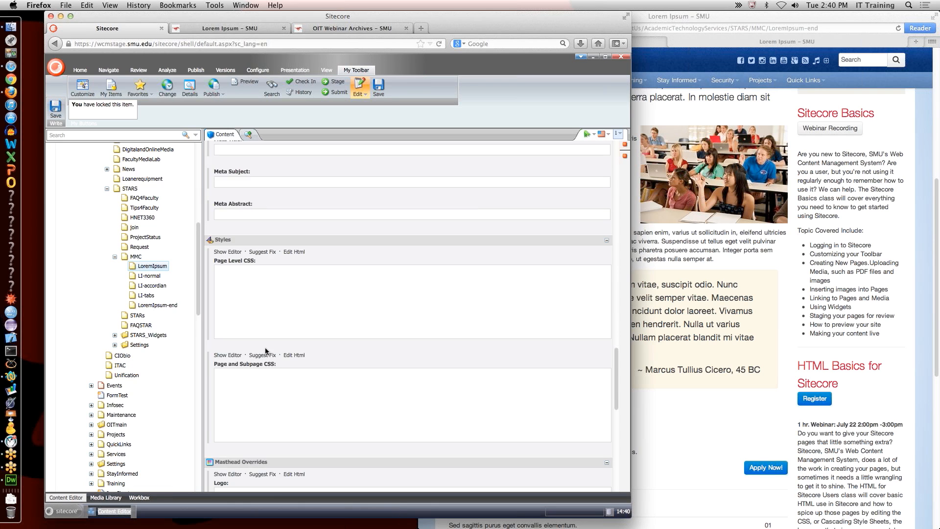
scroll(265, 345, "up", 15)
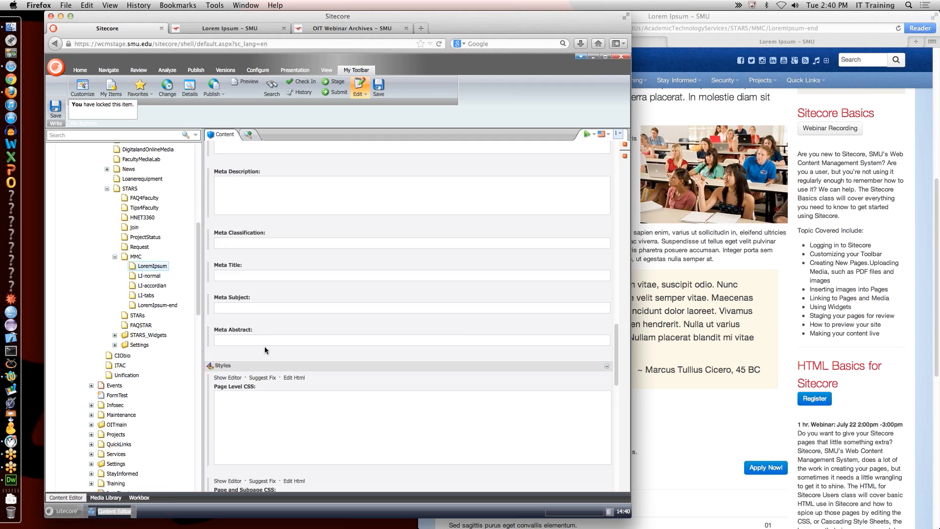
scroll(269, 341, "down", 6)
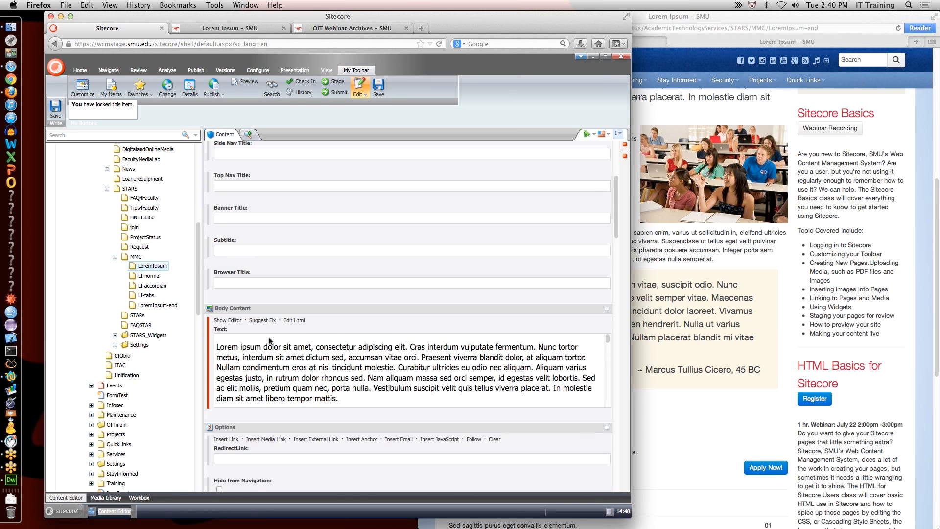
scroll(266, 407, "down", 5)
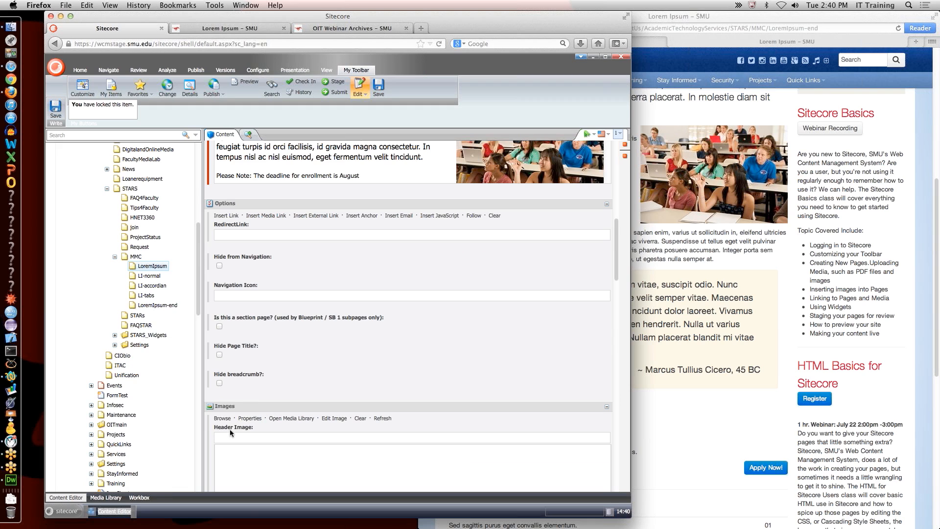
left_click(230, 419)
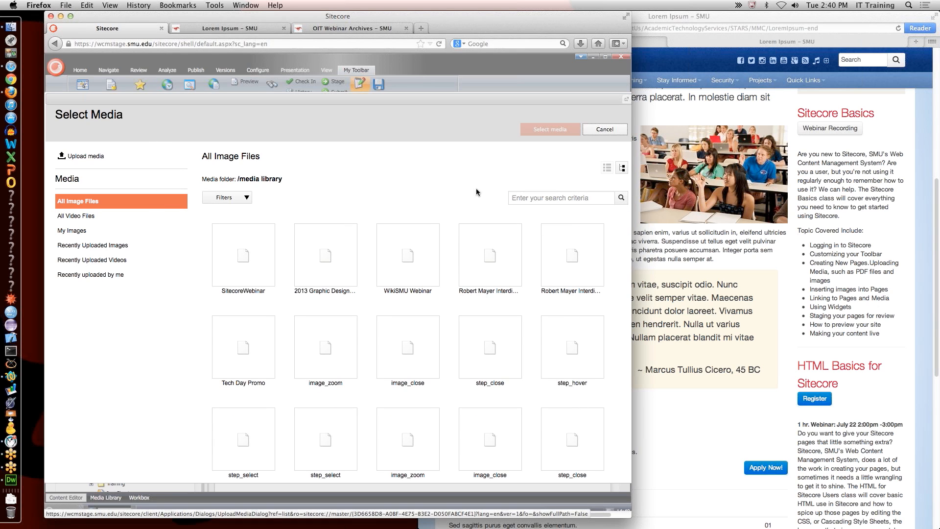
Step: Search the media library for 'lorem' and select Lorem-Ipsum-Dallas-Hall as the header image
left_click(550, 201)
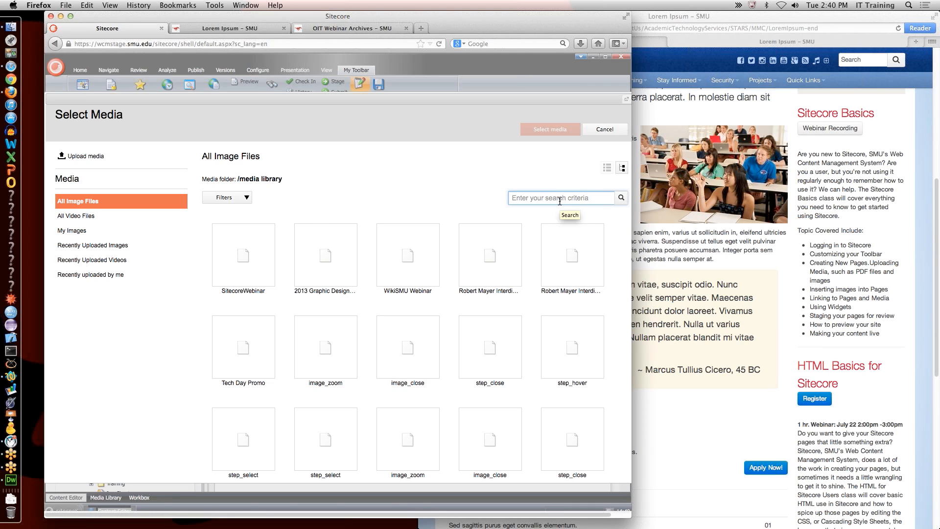
type("lorem")
key("Return")
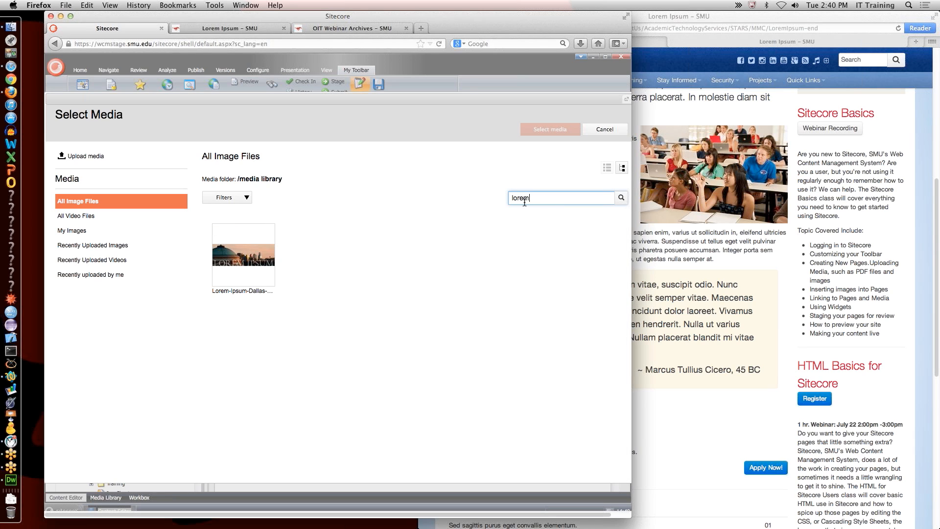
left_click(261, 267)
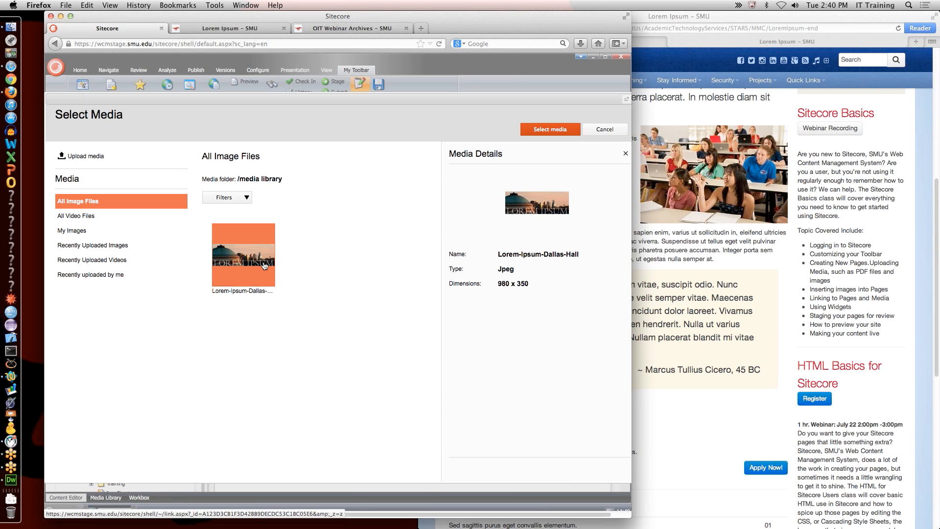
left_click(544, 129)
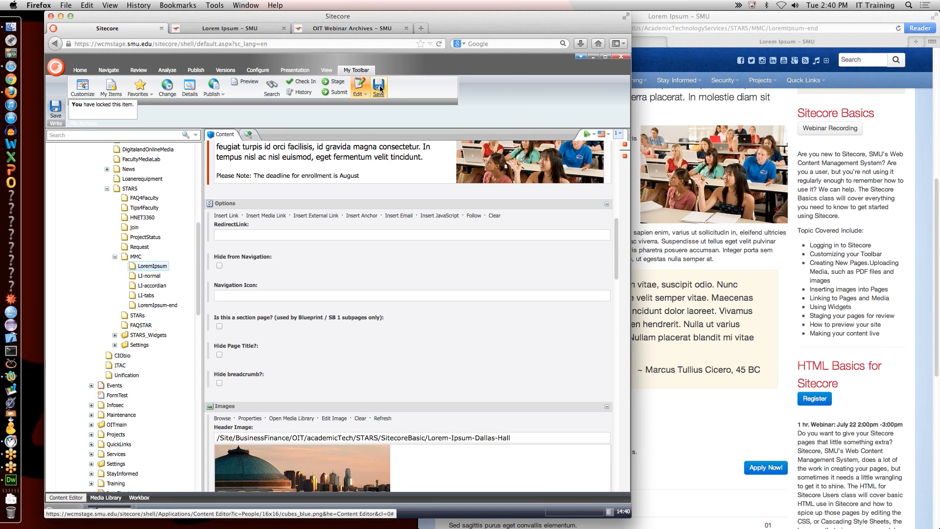
Step: Reload the Lorem Ipsum – SMU preview and scroll to check the Dallas Hall header banner
left_click(229, 29)
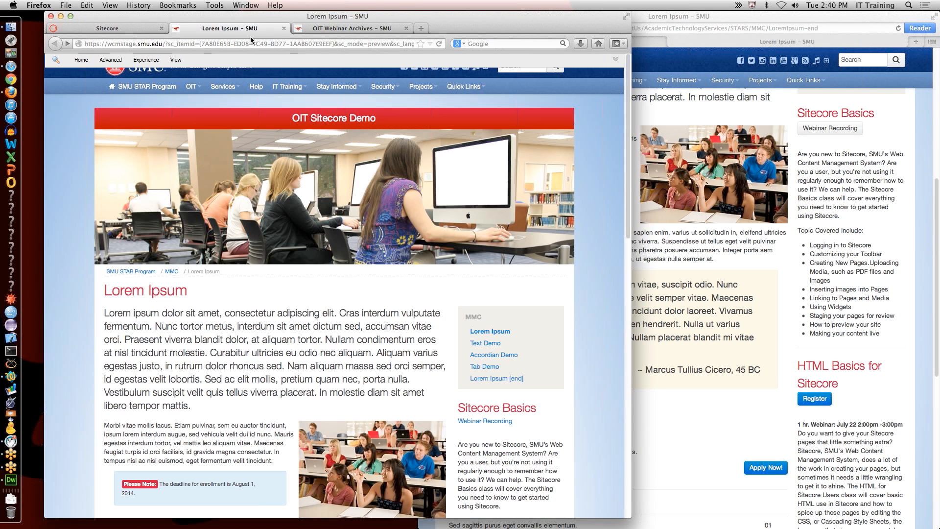
left_click(439, 45)
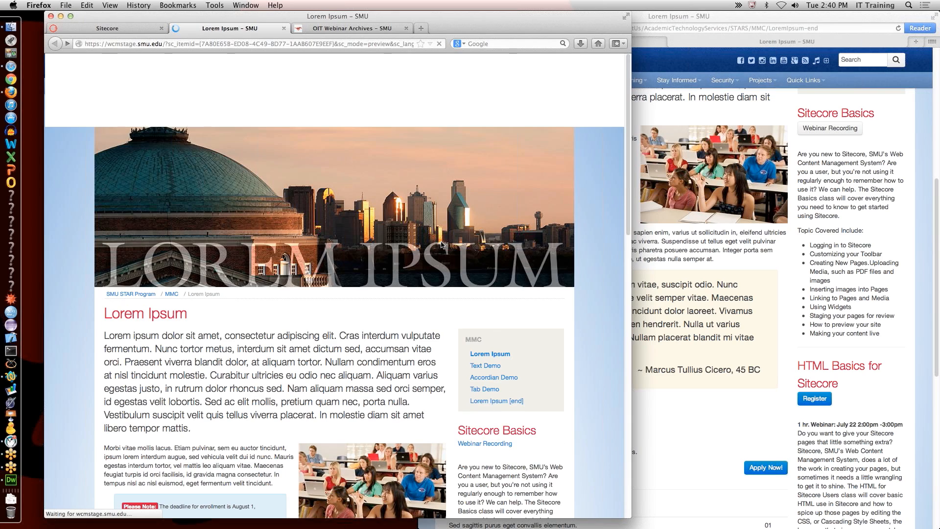
scroll(357, 360, "down", 8)
scroll(359, 357, "up", 10)
scroll(361, 355, "down", 8)
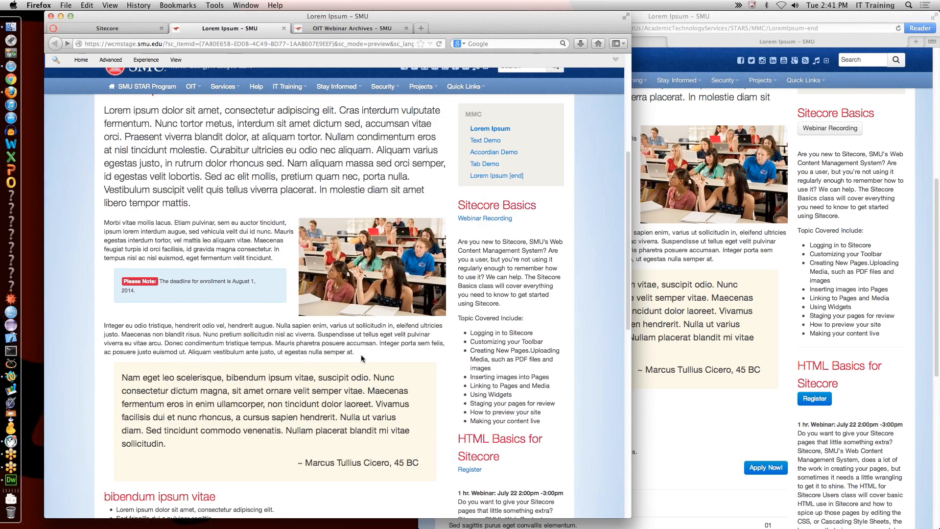
scroll(361, 354, "up", 8)
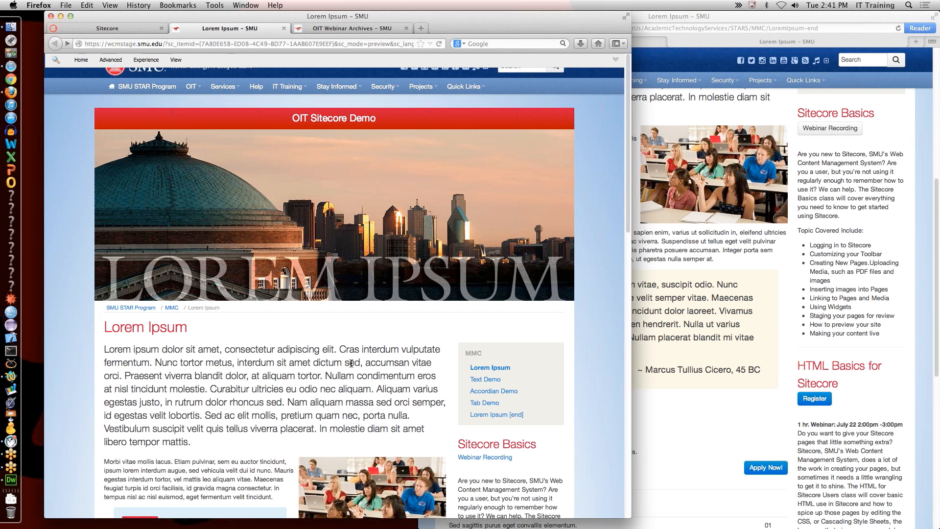
scroll(356, 358, "down", 3)
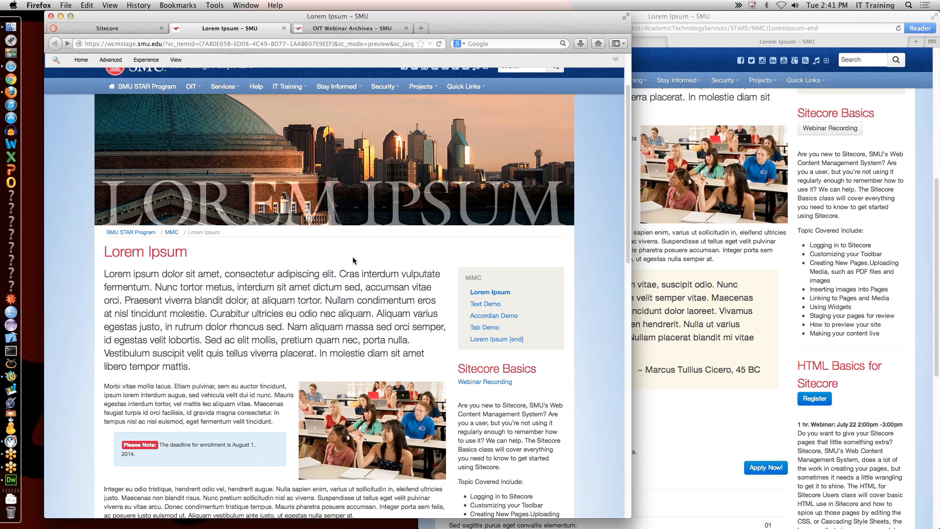
scroll(351, 256, "down", 6)
Step: Highlight the Please Note alert text on the page, then open the Text Demo page
left_click_drag(282, 137, 288, 165)
left_click_drag(174, 271, 214, 304)
left_click(201, 289)
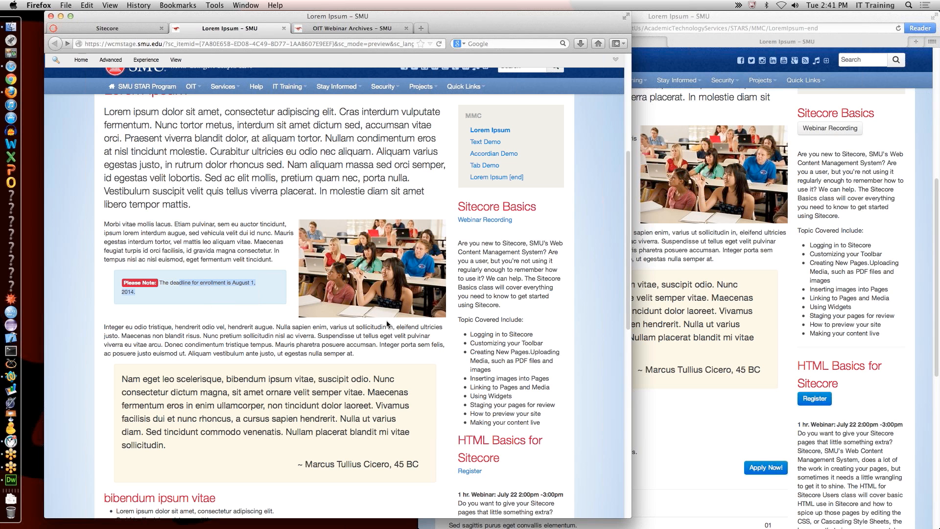
scroll(411, 334, "down", 15)
scroll(177, 300, "up", 6)
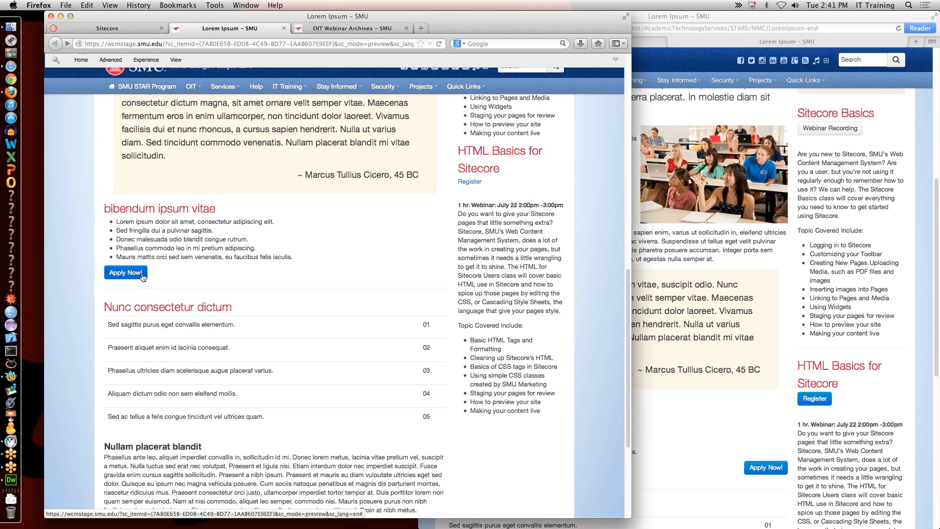
scroll(304, 268, "up", 10)
scroll(309, 274, "down", 2)
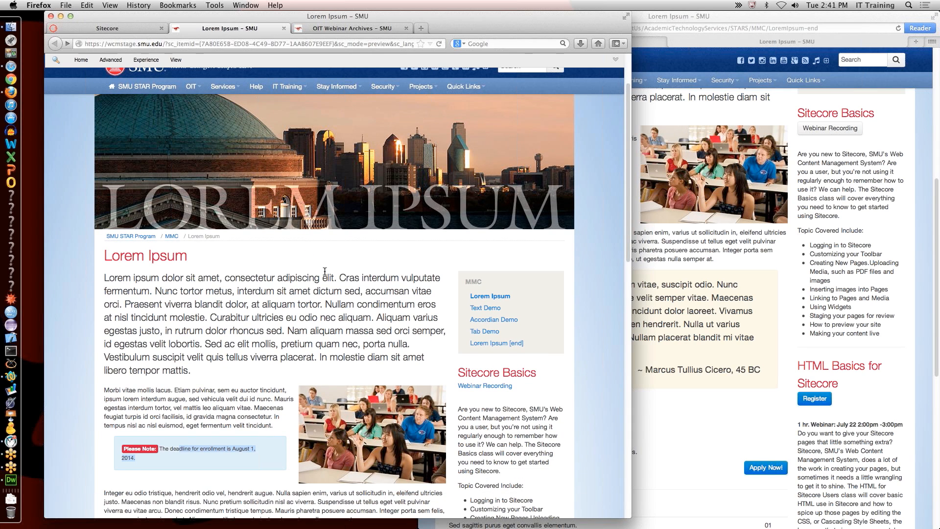
left_click(486, 308)
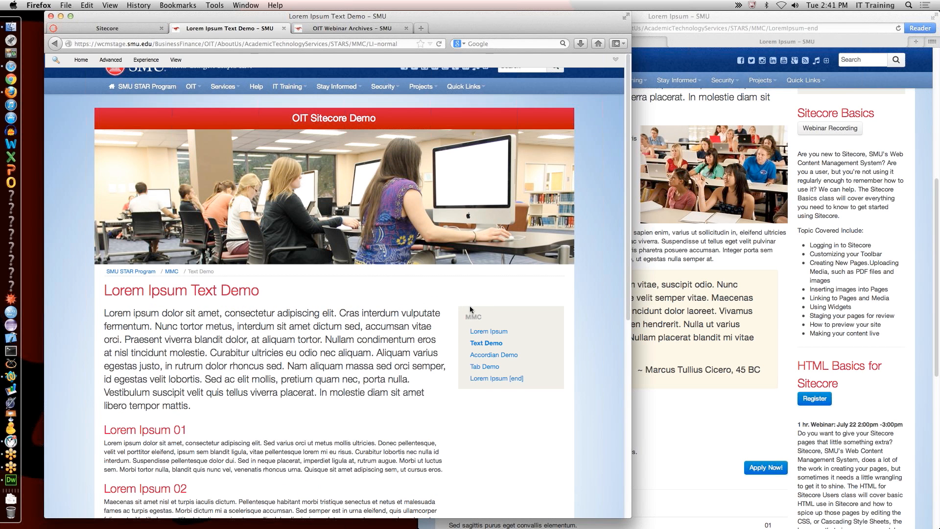
Step: Highlight and deselect the Text Demo intro and section paragraphs
scroll(234, 332, "down", 3)
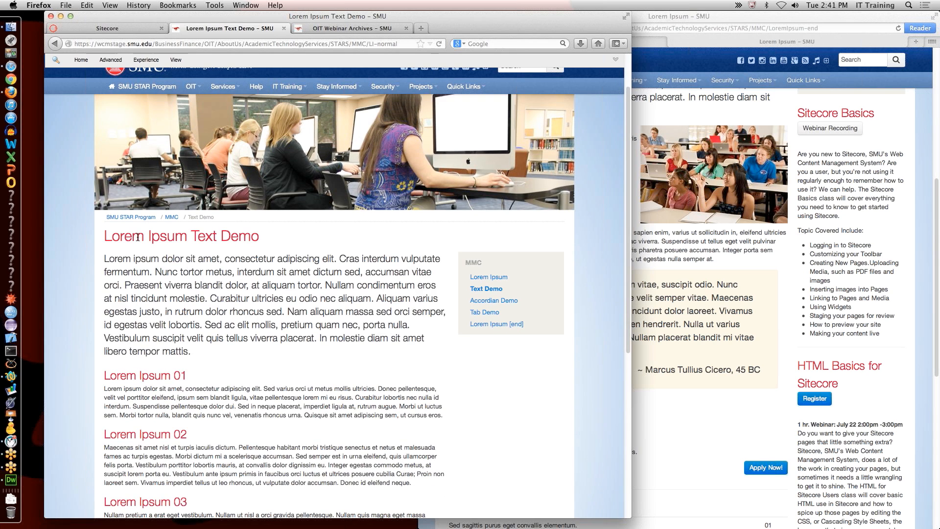
left_click_drag(181, 261, 240, 338)
left_click(262, 349)
scroll(264, 349, "down", 10)
left_click_drag(243, 117, 297, 400)
left_click(287, 345)
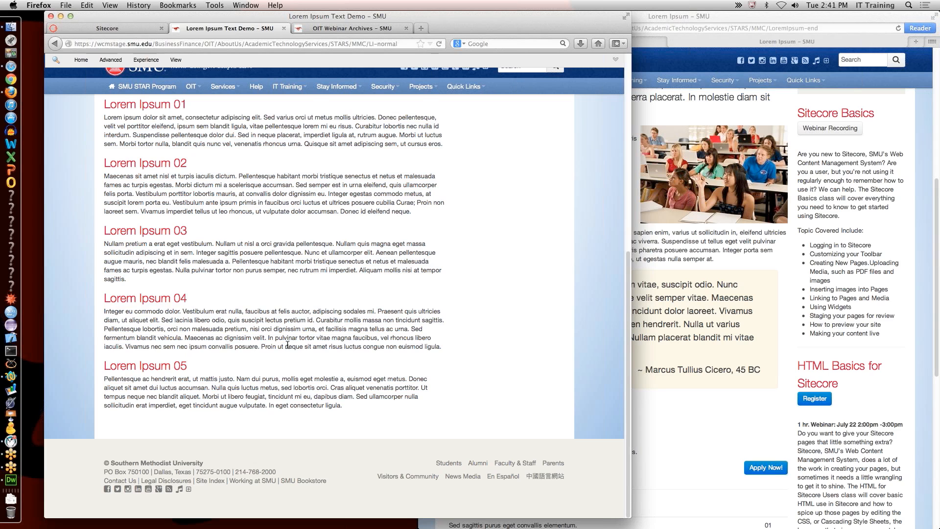
Step: Scroll through Text Demo sections 01–05, then open Tab Demo from the MMC side menu
scroll(288, 345, "up", 5)
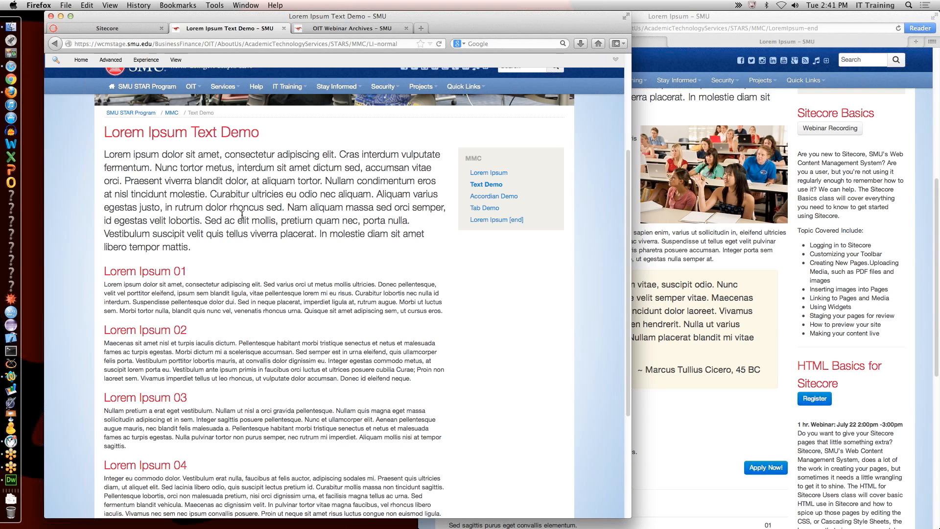
scroll(235, 346, "up", 4)
scroll(245, 293, "down", 8)
scroll(254, 222, "up", 5)
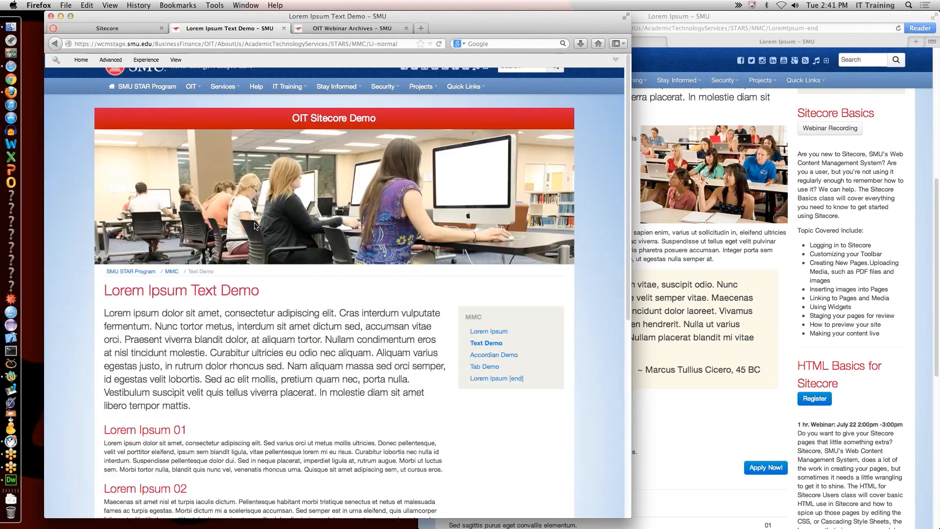
scroll(254, 227, "down", 5)
scroll(255, 226, "up", 5)
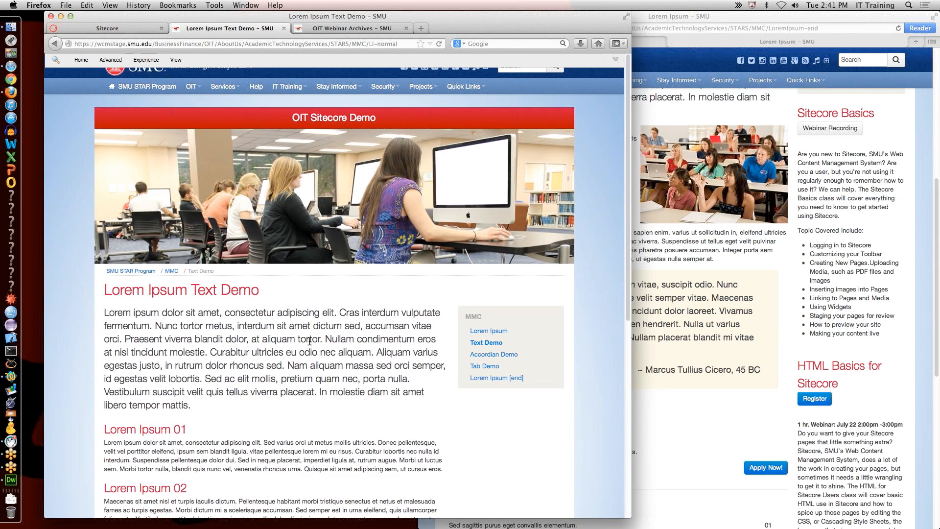
scroll(312, 341, "down", 5)
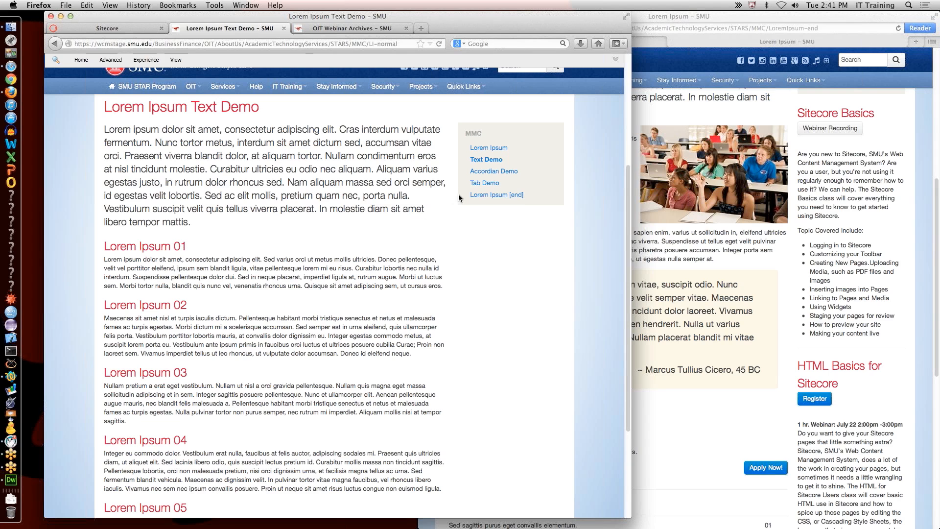
left_click(485, 183)
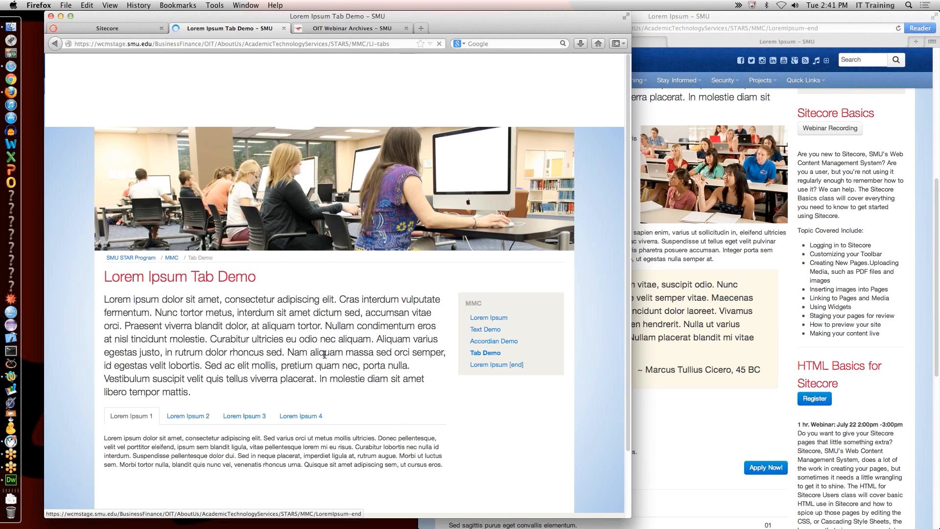
Step: Switch the Tab Demo preview to the Lorem Ipsum 2 tab, then bring Safari forward
scroll(327, 333, "down", 4)
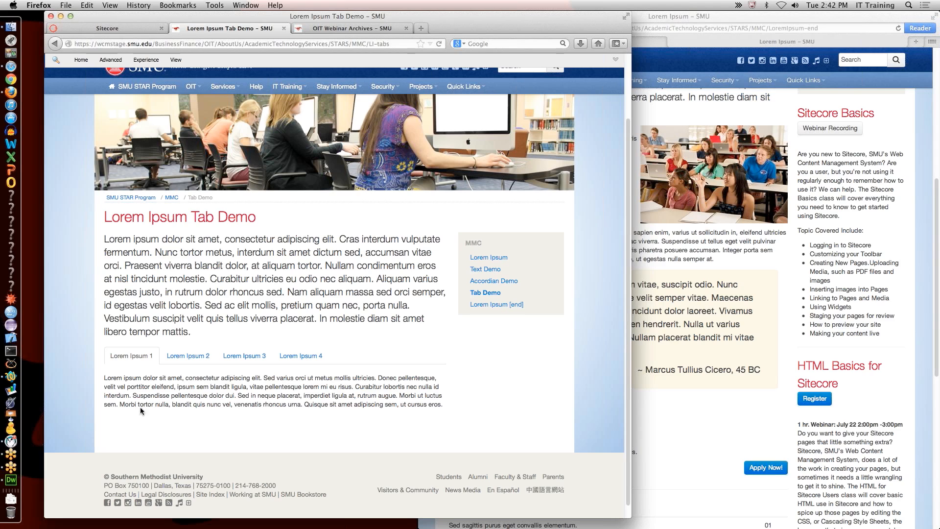
left_click(187, 356)
left_click(705, 273)
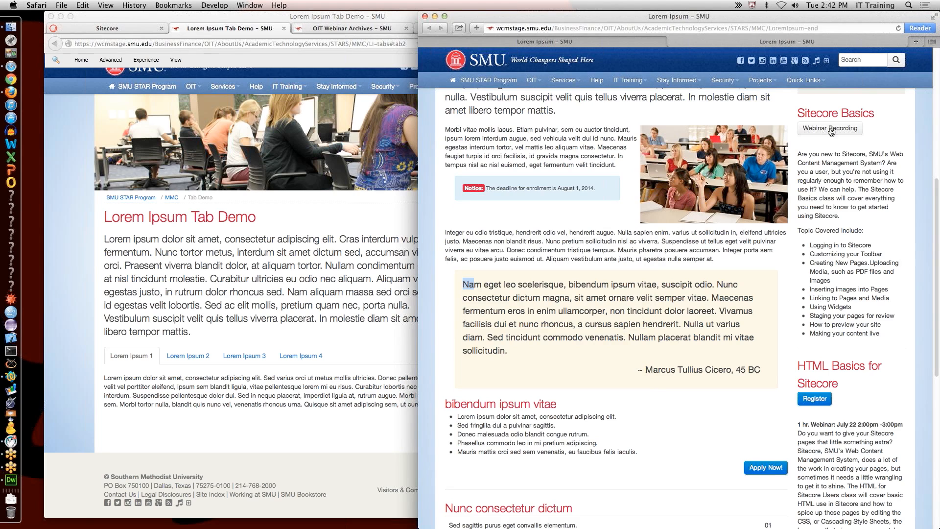
Step: Open Tab Demo in Safari and view the Lorem Ipsum 2, 3 and 4 tabs
scroll(891, 153, "up", 10)
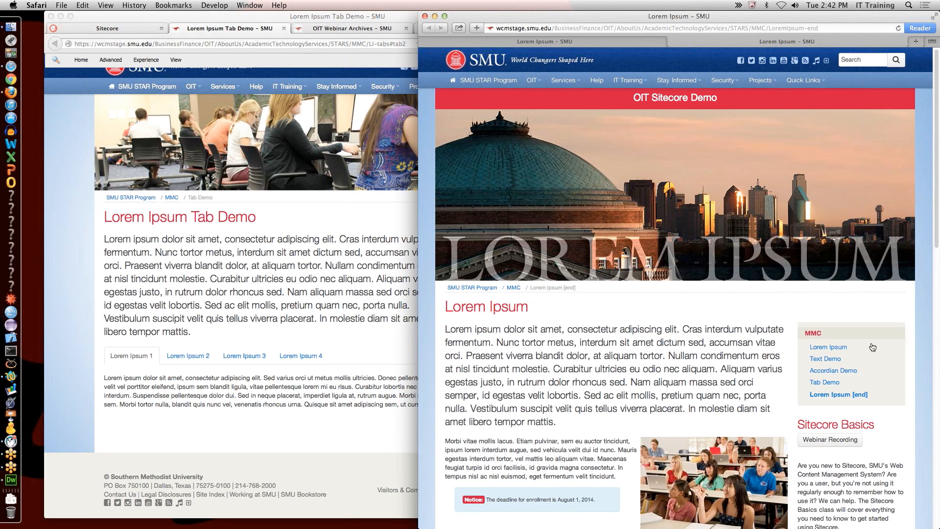
left_click(834, 384)
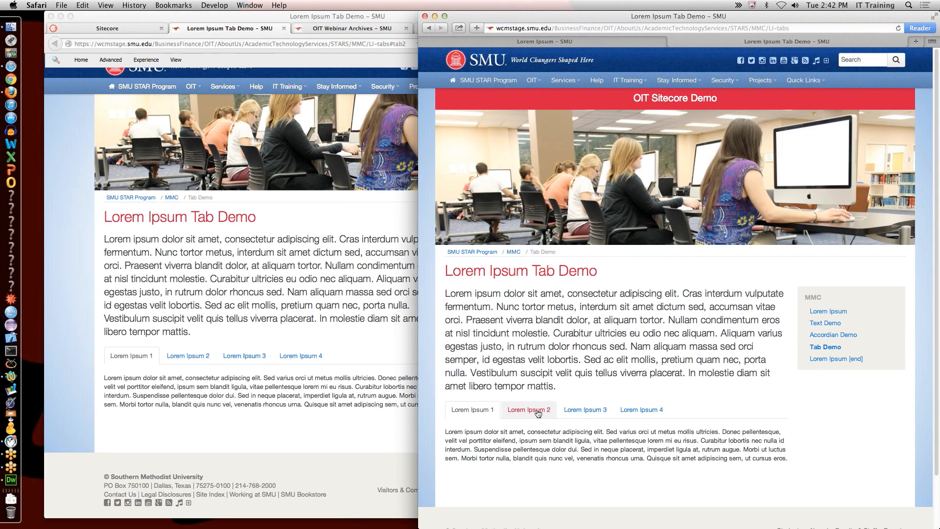
left_click(529, 409)
left_click(585, 408)
scroll(607, 398, "down", 3)
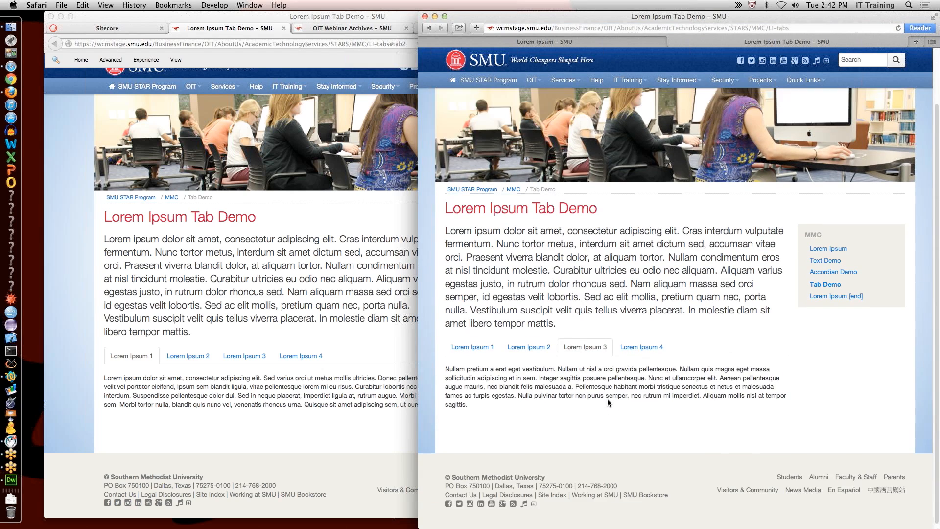
left_click(641, 341)
scroll(563, 355, "up", 1)
Step: Switch between the Lorem Ipsum 1, 2 and 3 tabs again, then open Accordian Demo
left_click(540, 358)
left_click(473, 354)
left_click(519, 354)
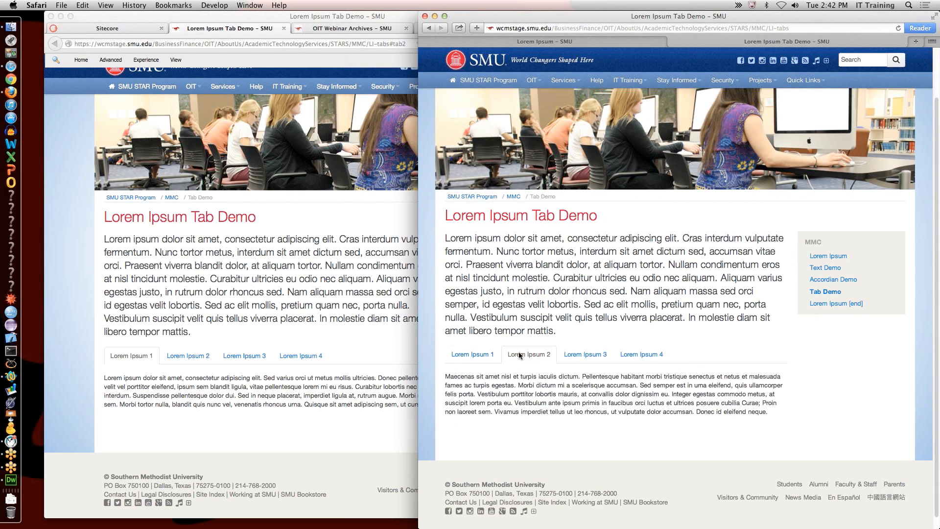
left_click(478, 354)
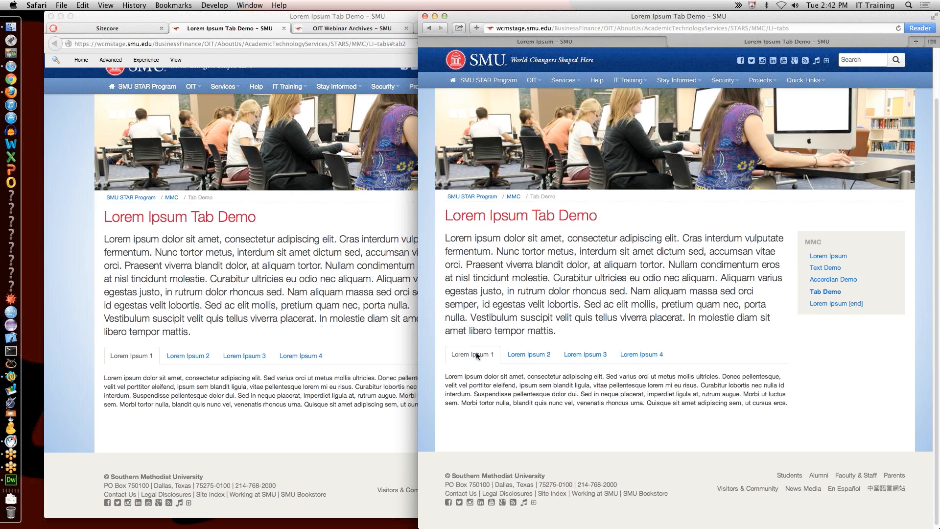
left_click(520, 356)
left_click(601, 357)
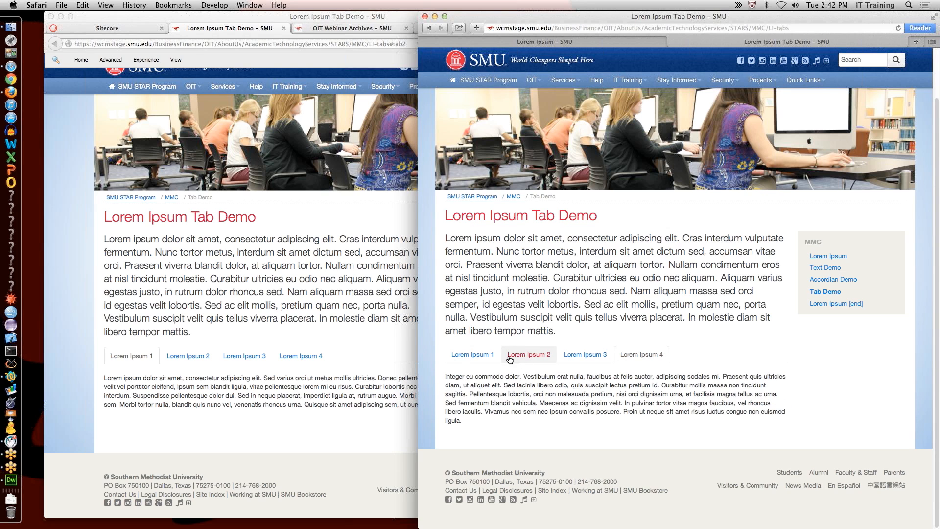
left_click(487, 355)
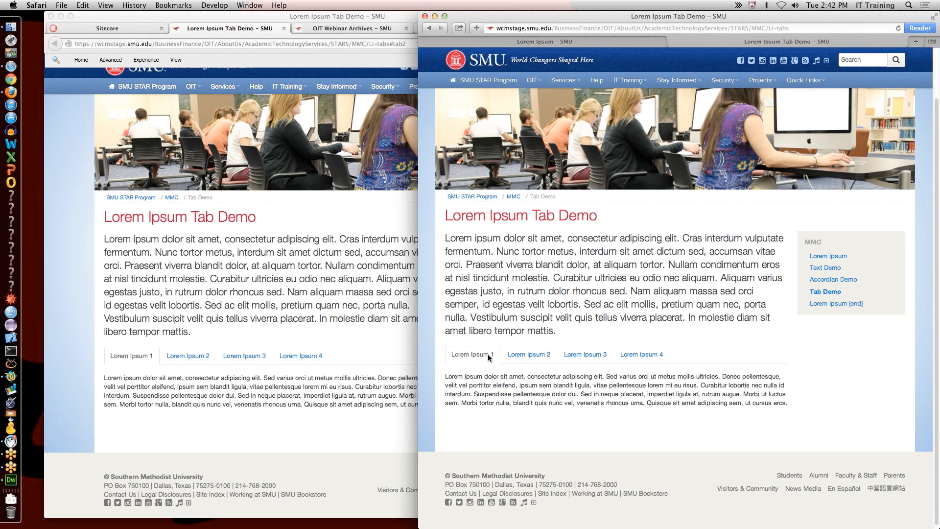
left_click(529, 355)
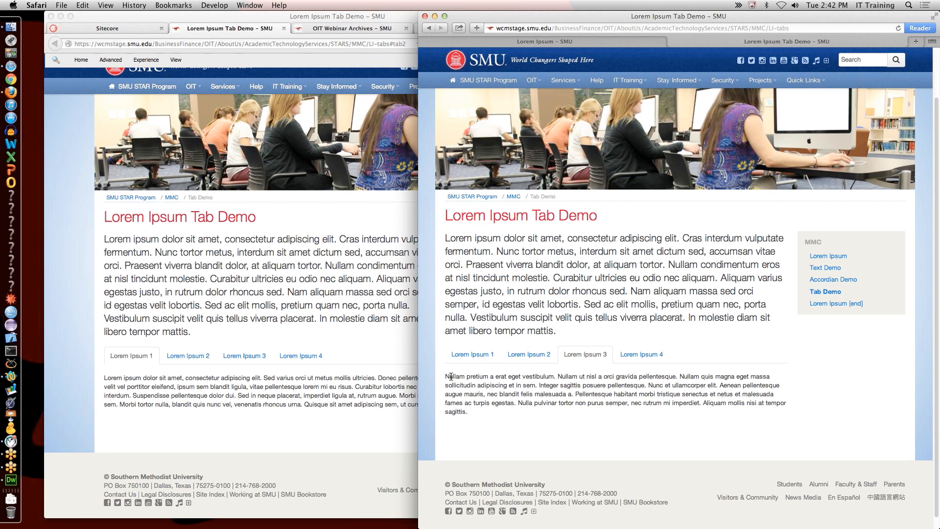
left_click(838, 279)
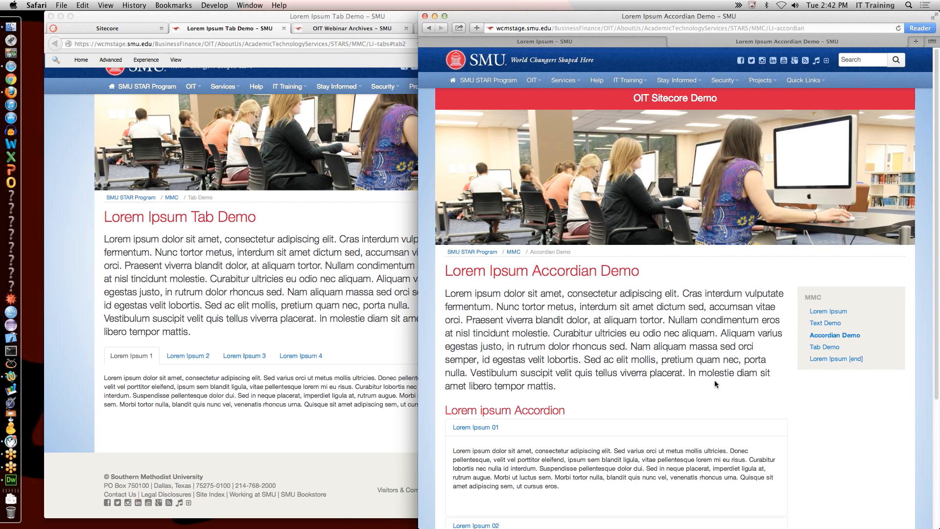
Step: Collapse and re-expand the Lorem Ipsum 01 accordion panel
scroll(716, 376, "down", 5)
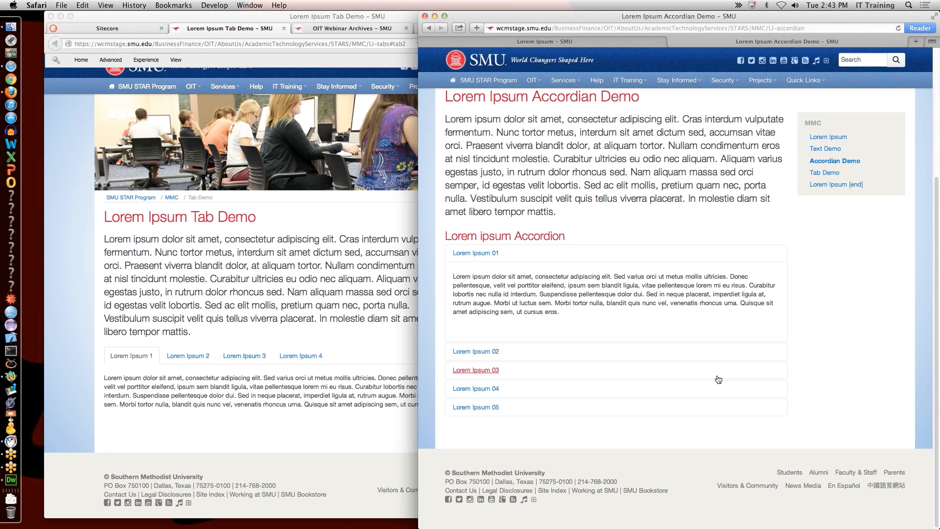
left_click(567, 253)
left_click(564, 333)
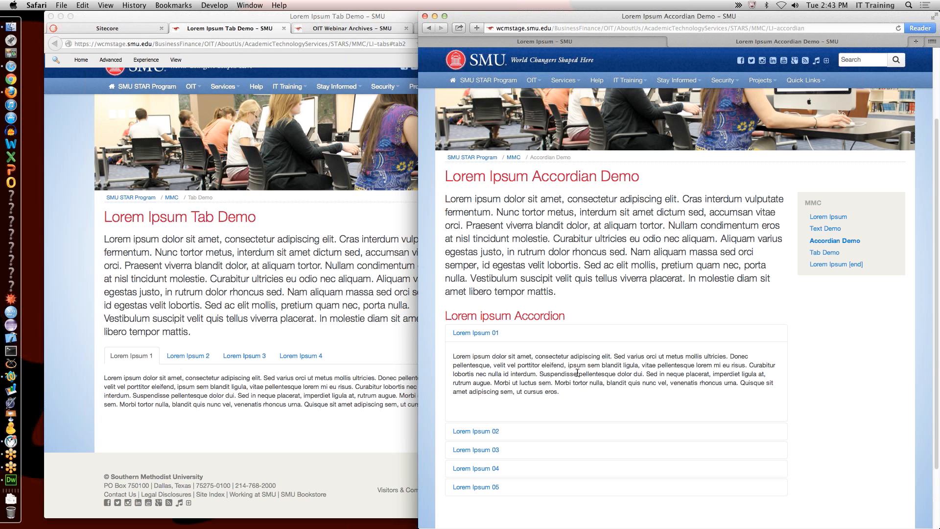
scroll(578, 372, "down", 3)
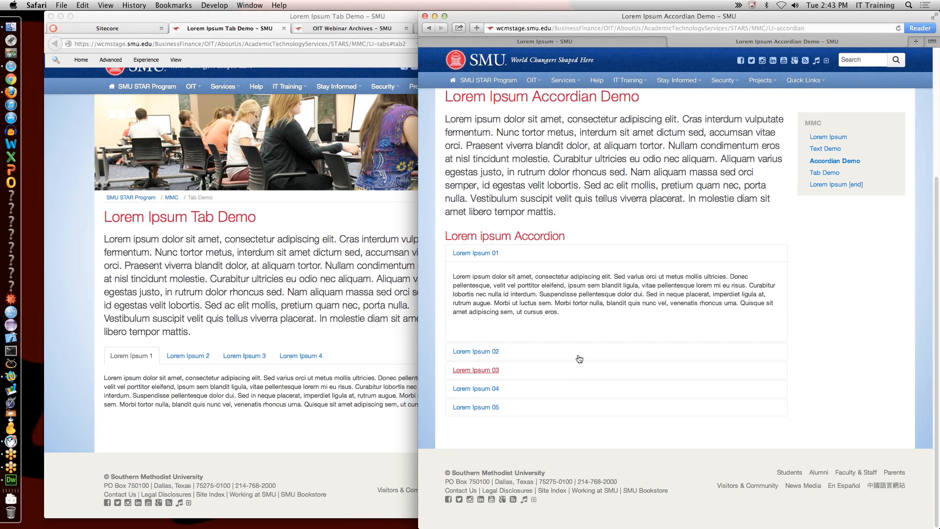
Step: Open accordion panels 02–04, toggle 01, expand 02, then return to Sitecore in Firefox
left_click(542, 349)
left_click(550, 377)
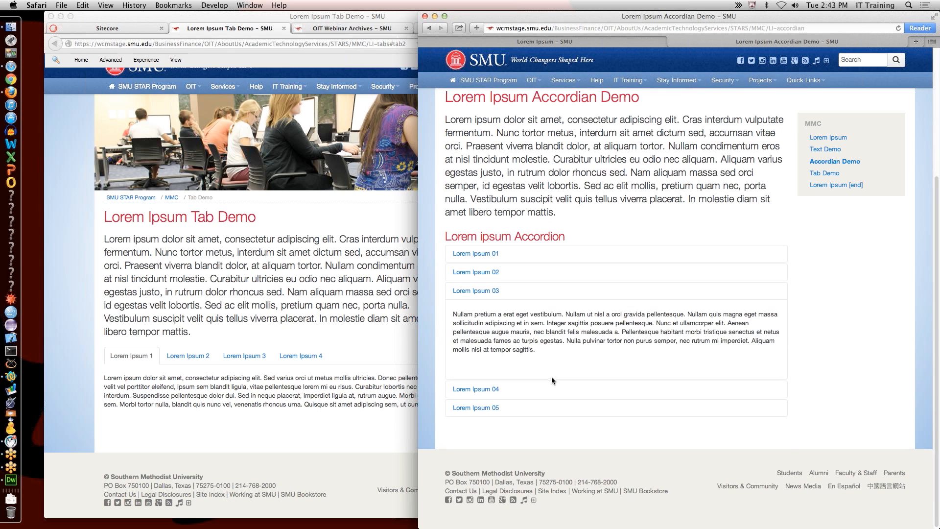
left_click(549, 389)
left_click(549, 267)
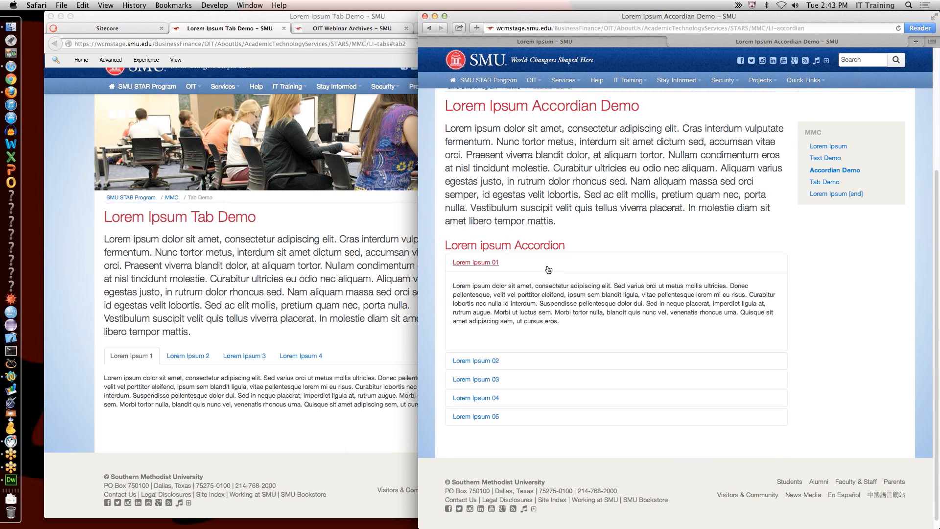
left_click(548, 268)
left_click(535, 351)
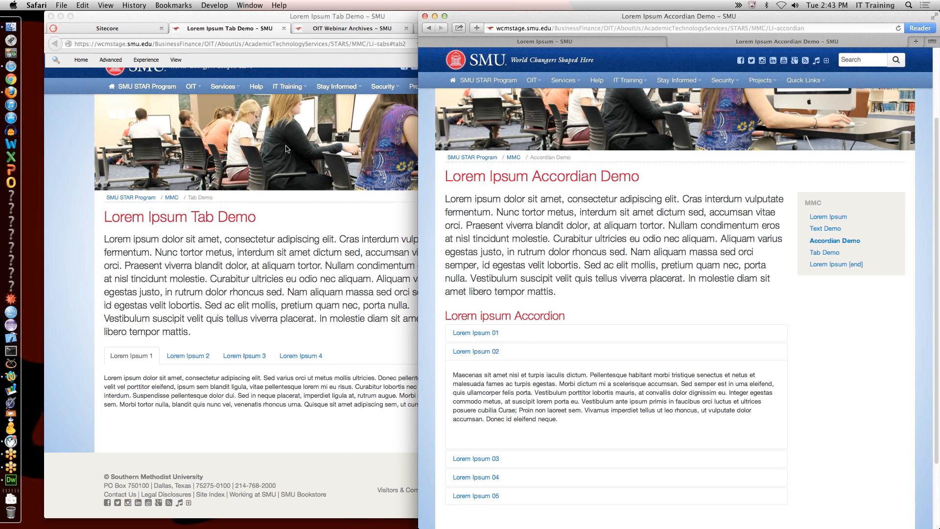
left_click(126, 28)
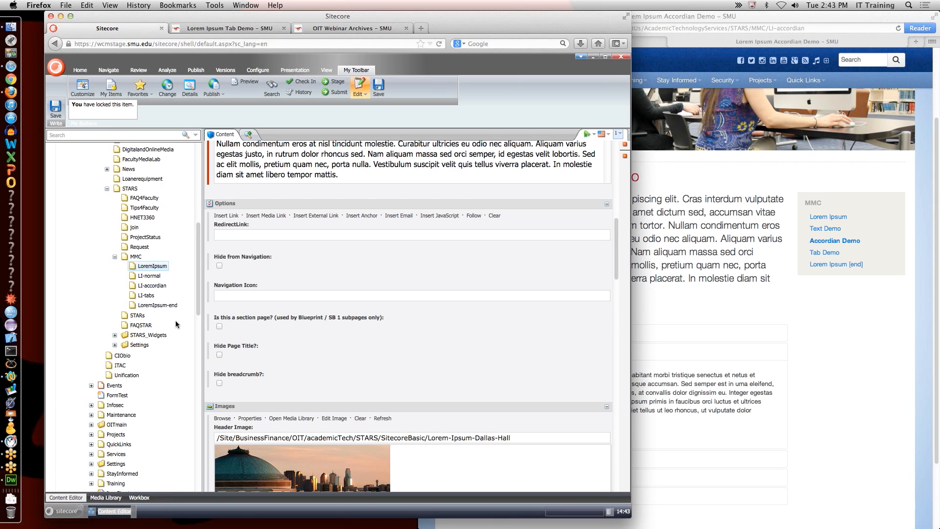
Step: Expand STARS_Widgets in the content tree and view the LoremIpsum-Accordion item
left_click(115, 335)
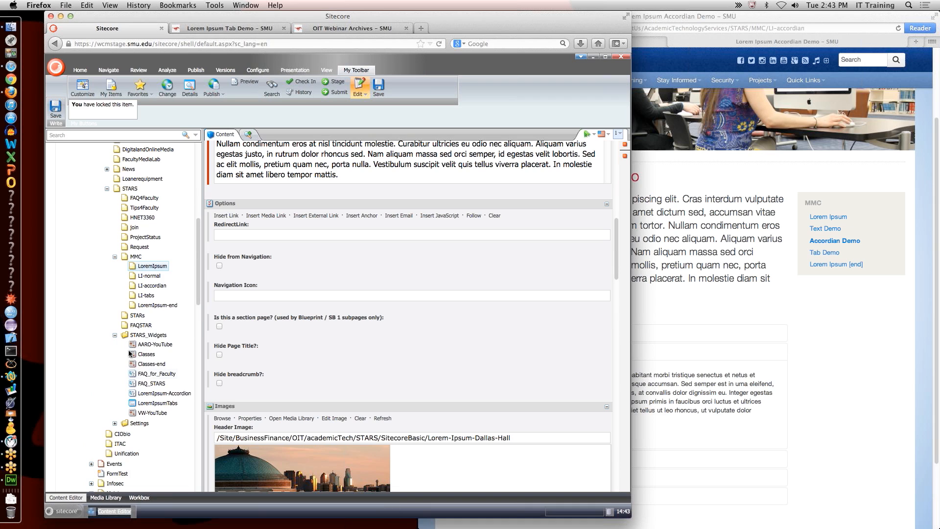
left_click(166, 393)
scroll(277, 395, "down", 10)
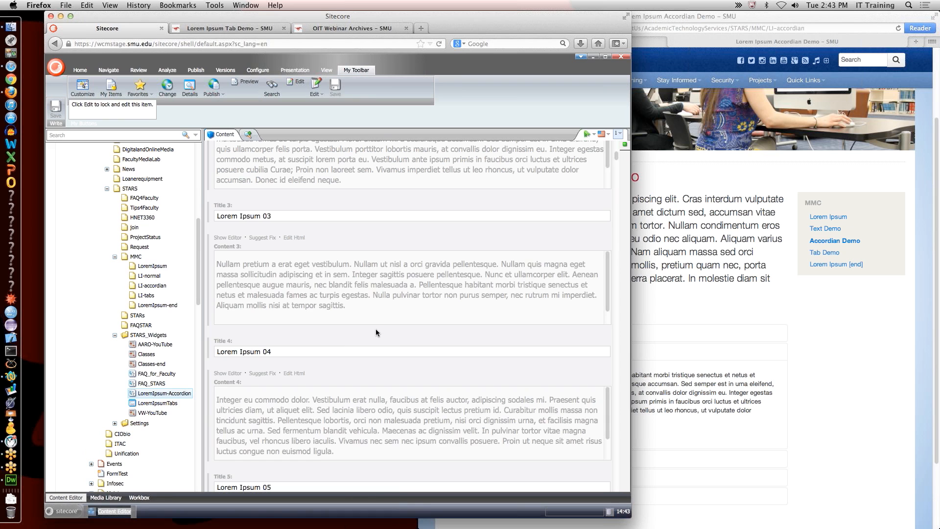
scroll(375, 330, "down", 6)
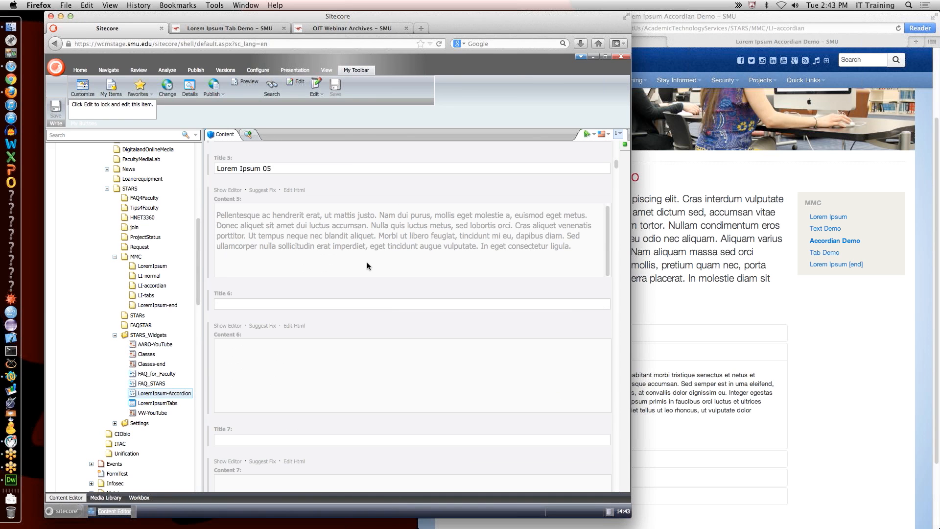
scroll(367, 265, "down", 2)
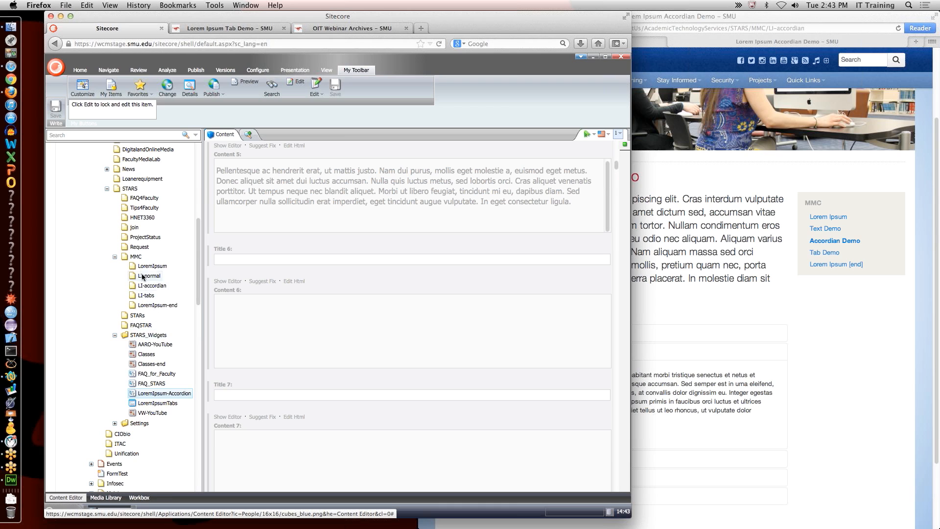
Step: Select MMC and check its context menu, then open the STARS_Widgets folder view
left_click(136, 257)
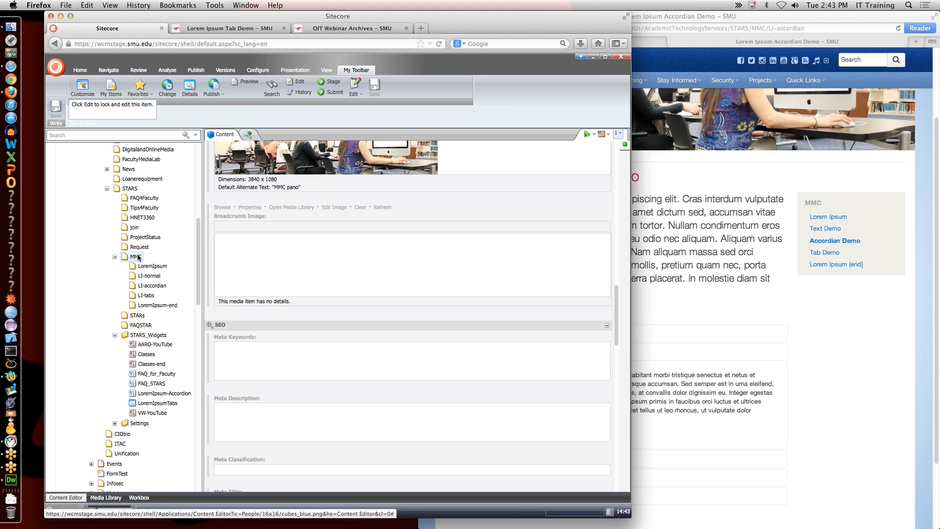
right_click(137, 257)
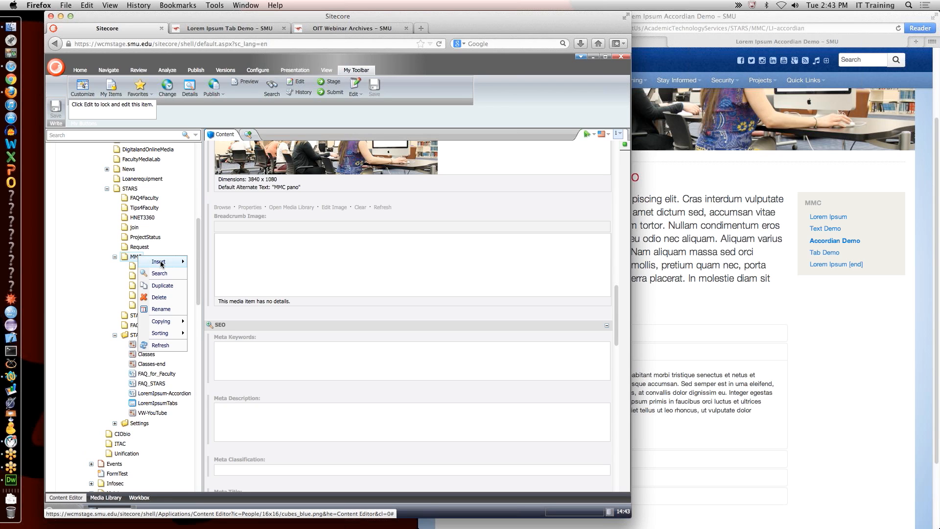
mouse_move(162, 261)
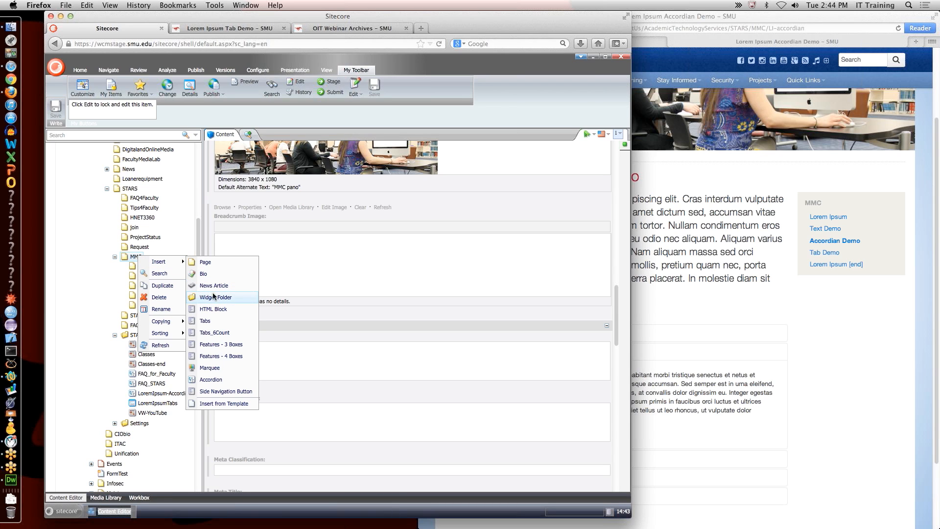
left_click(111, 268)
left_click(145, 335)
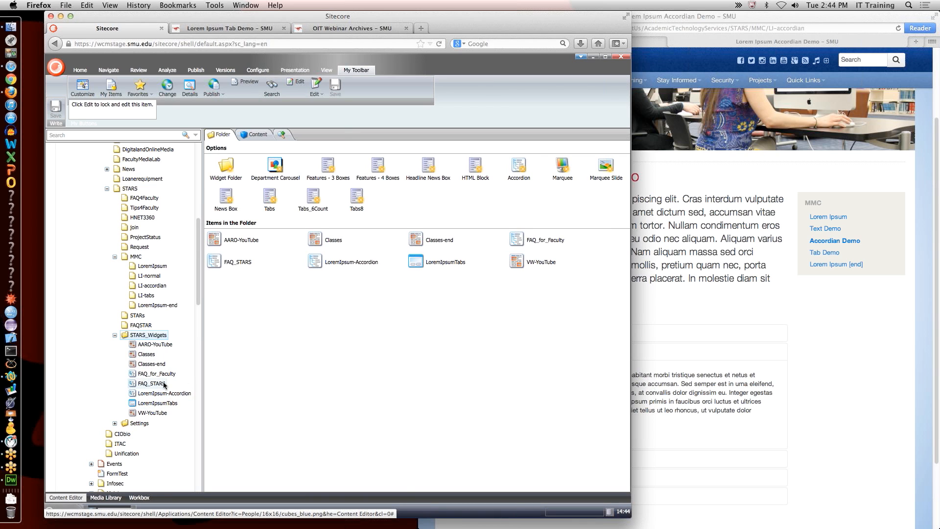
Step: Review the content fields of the LoremIpsum-Accordion and LoremIpsumTabs widget items
left_click(167, 394)
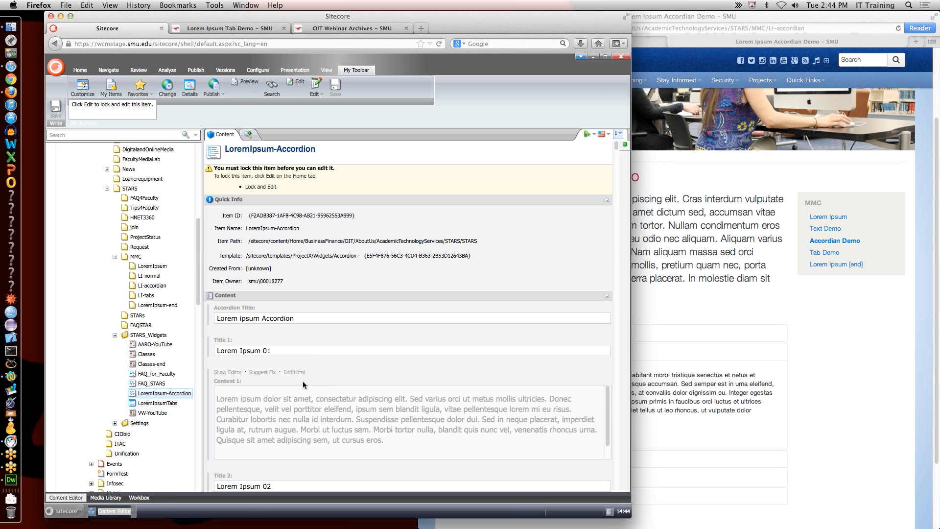
scroll(310, 411, "down", 5)
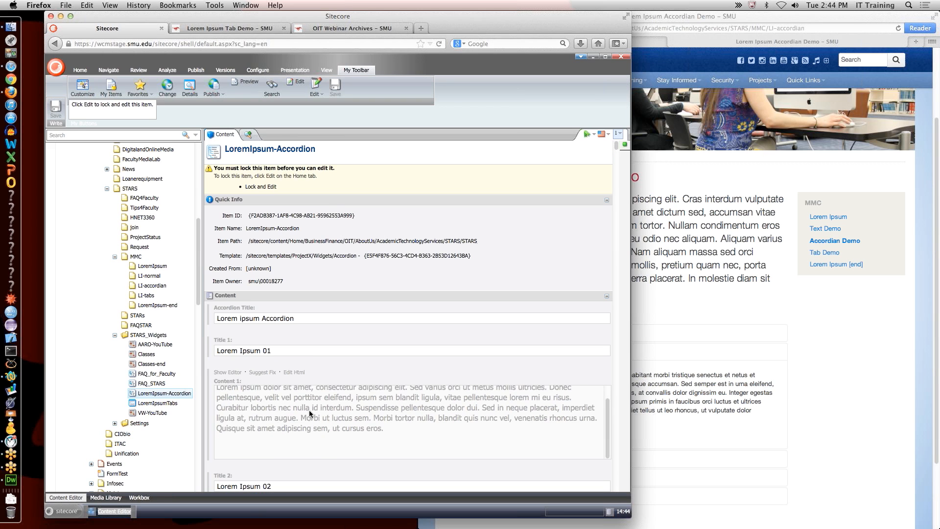
scroll(311, 408, "down", 5)
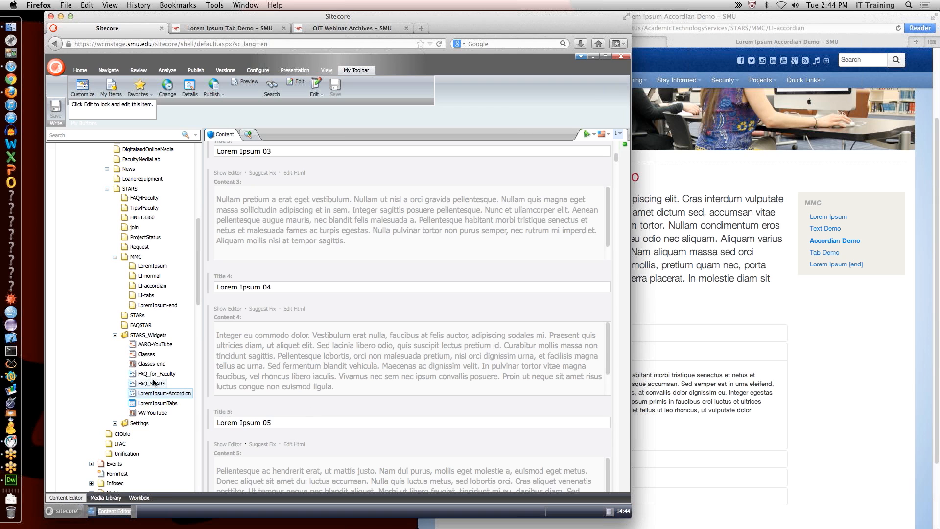
left_click(157, 403)
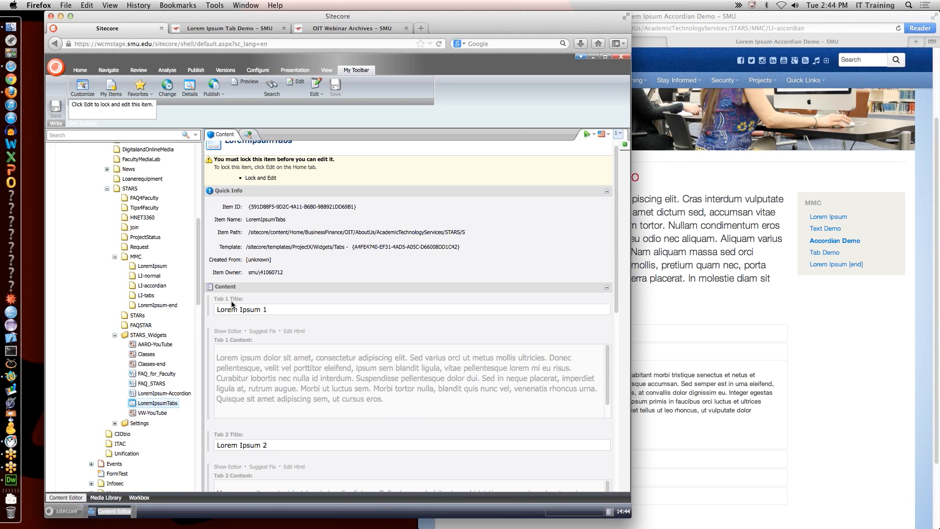
scroll(284, 421, "down", 5)
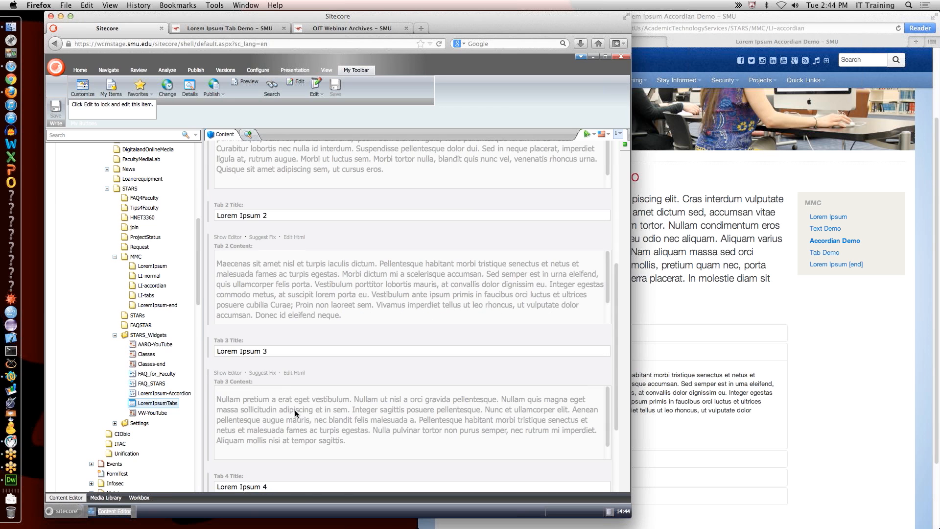
Step: Lock LoremIpsumTabs for editing, open and close Tab 1's rich text editor, then bring Safari forward
left_click(250, 267)
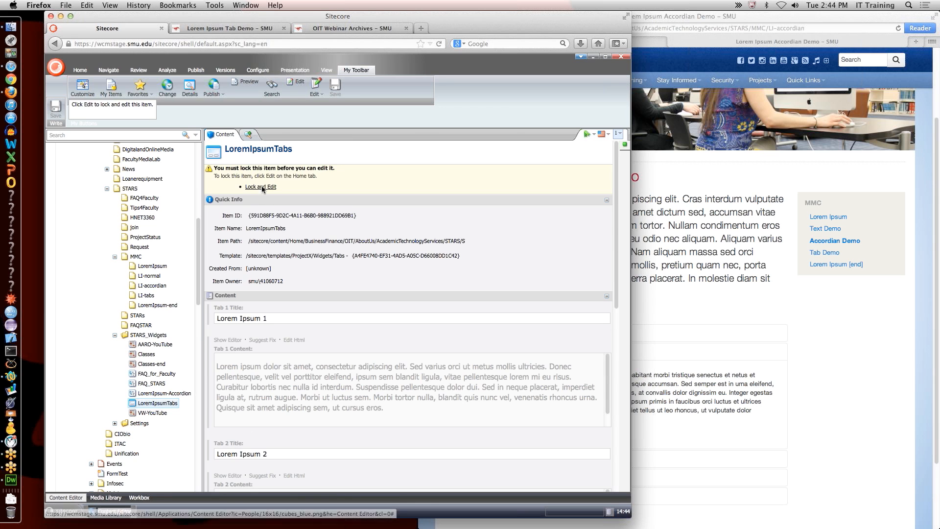
left_click(236, 310)
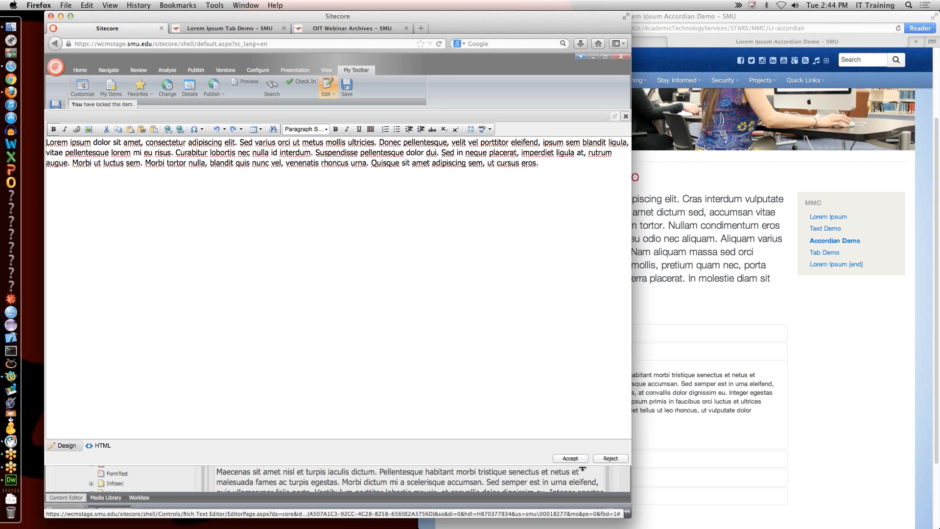
left_click(626, 116)
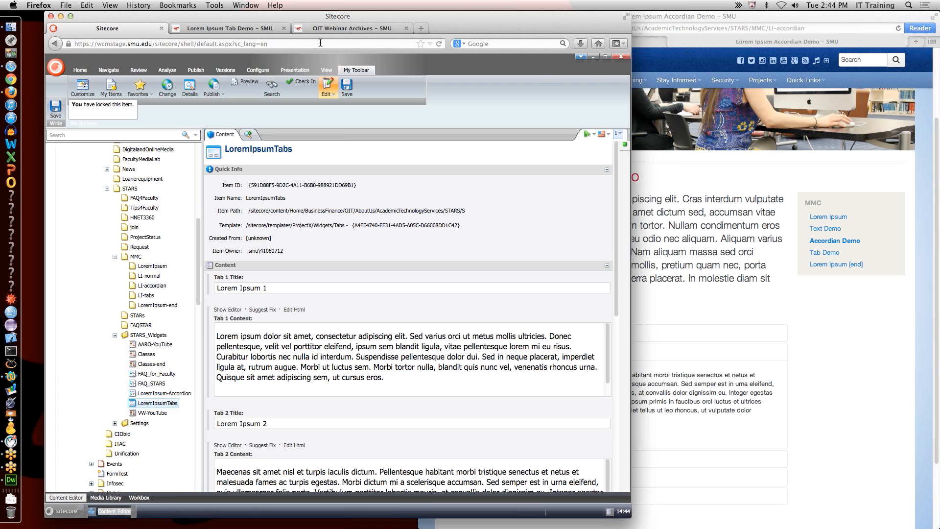
left_click(700, 266)
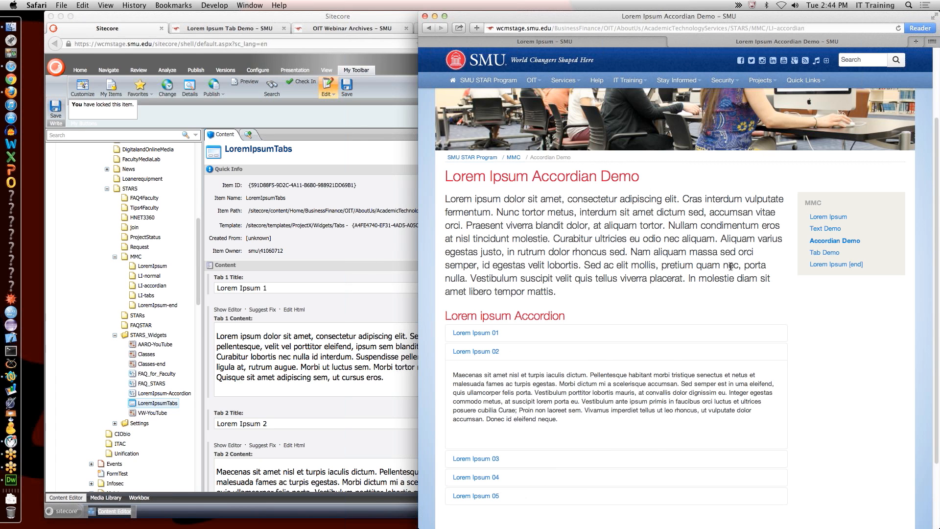
Step: Open the Lorem Ipsum [end] page and scroll down to its notice alert and Cicero blockquote
left_click(821, 264)
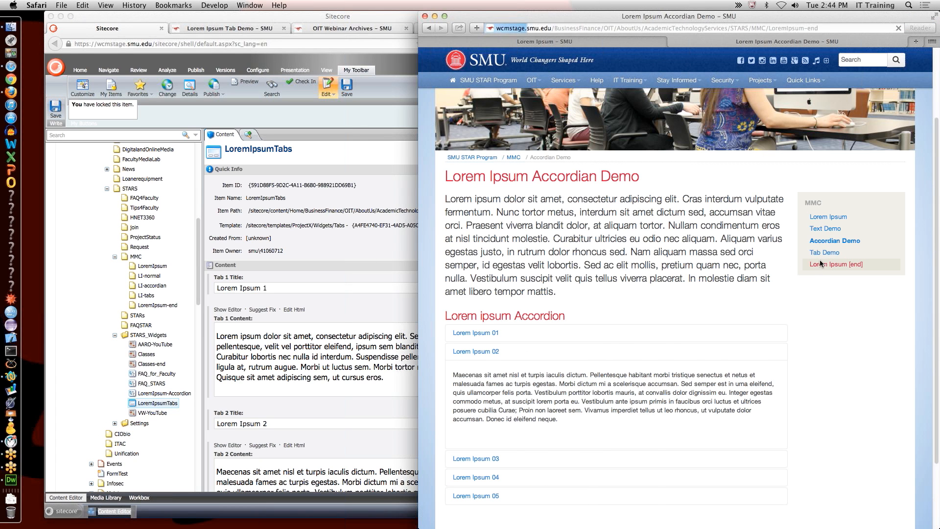
scroll(647, 345, "down", 1)
scroll(647, 346, "down", 3)
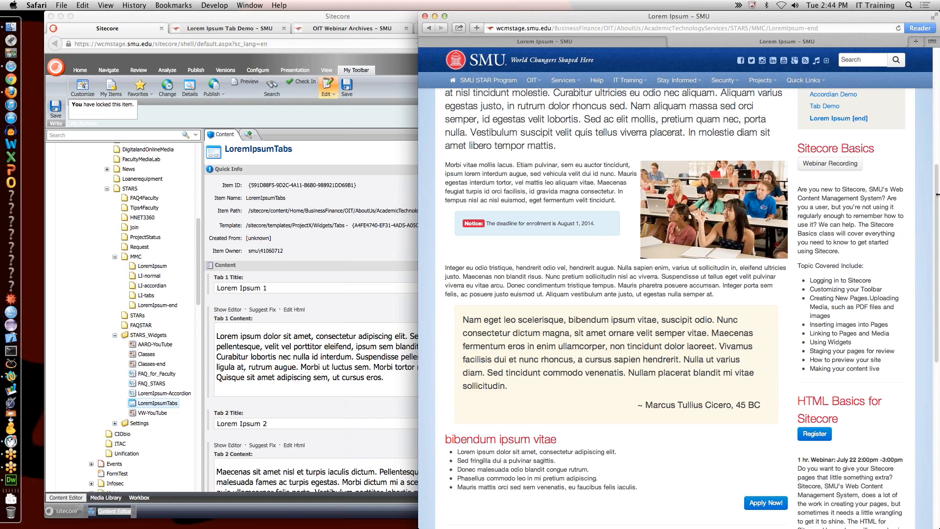
left_click(932, 40)
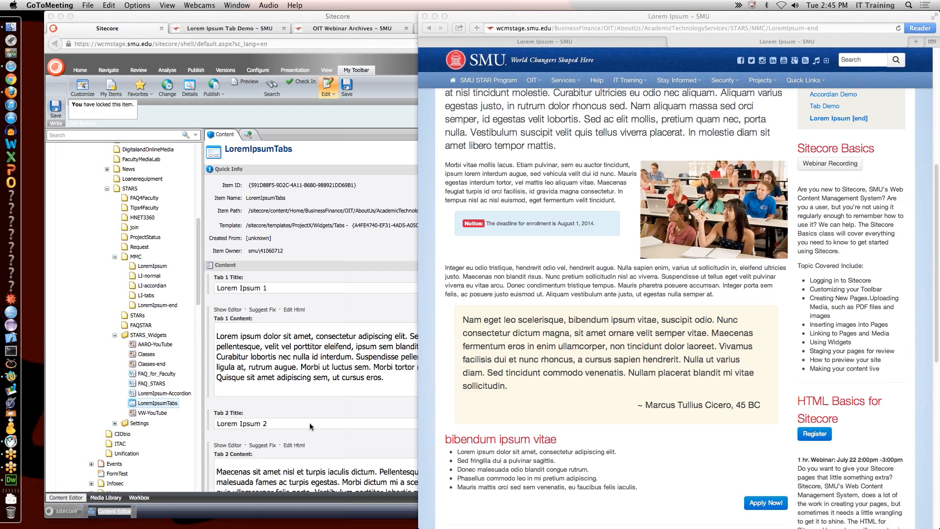
Step: Select the STARS_Widgets folder in the Sitecore editor and shift the Safari window left
left_click(152, 334)
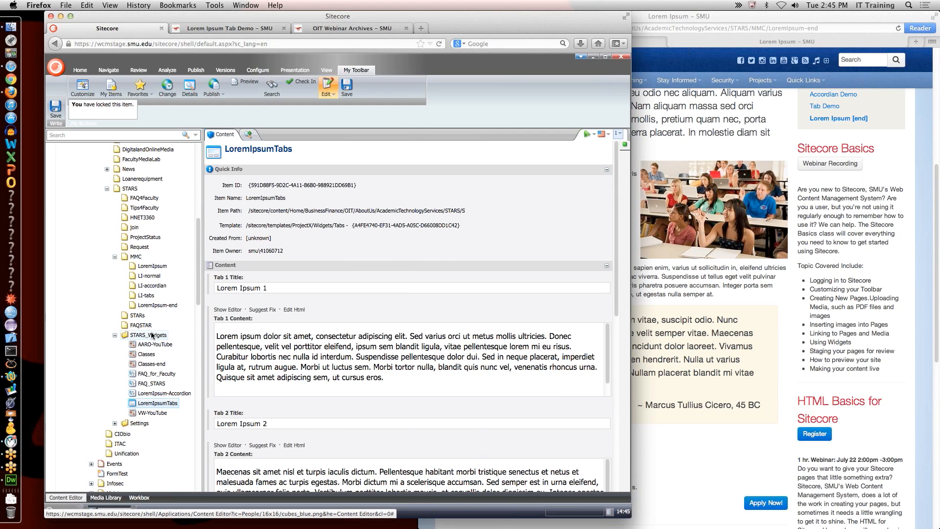
left_click(153, 335)
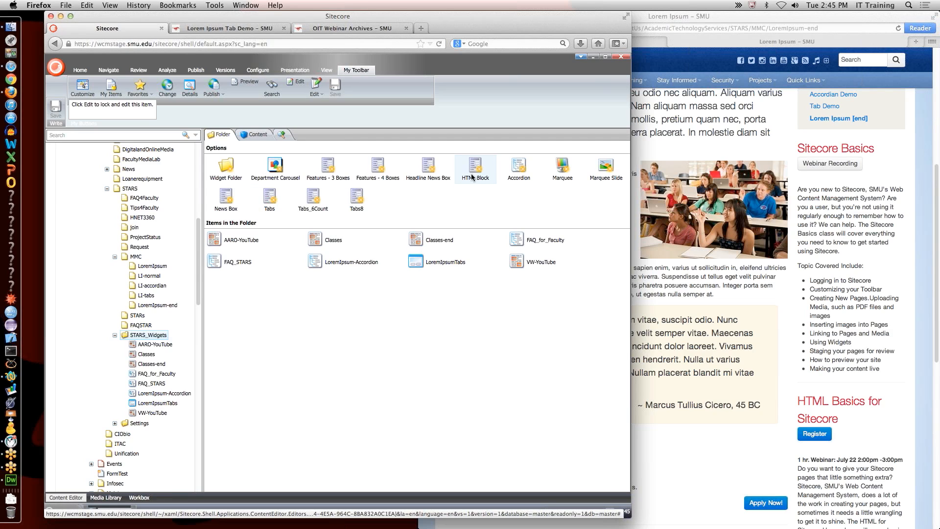
left_click(675, 143)
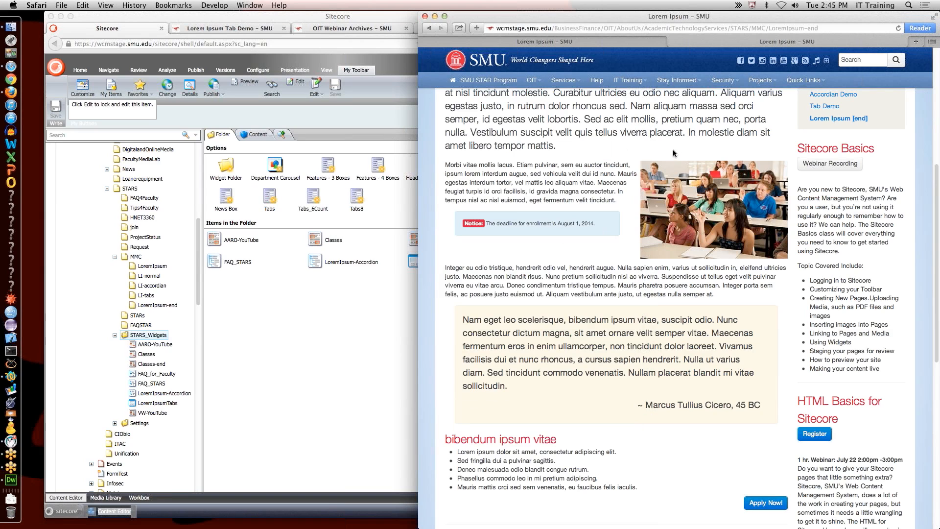
left_click_drag(674, 19, 564, 19)
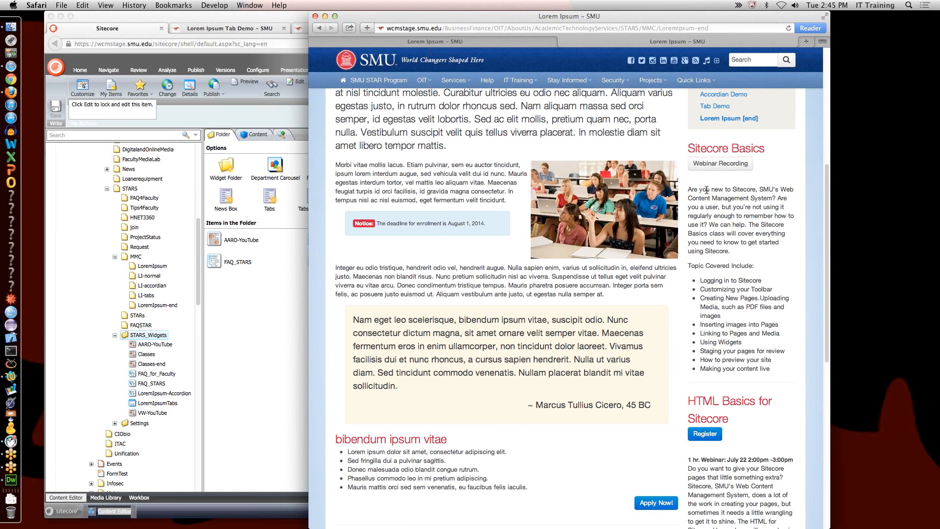
Step: Review the Sitecore Basics topic list, then open its Webinar Recording page
left_click_drag(706, 190, 745, 368)
left_click(737, 463)
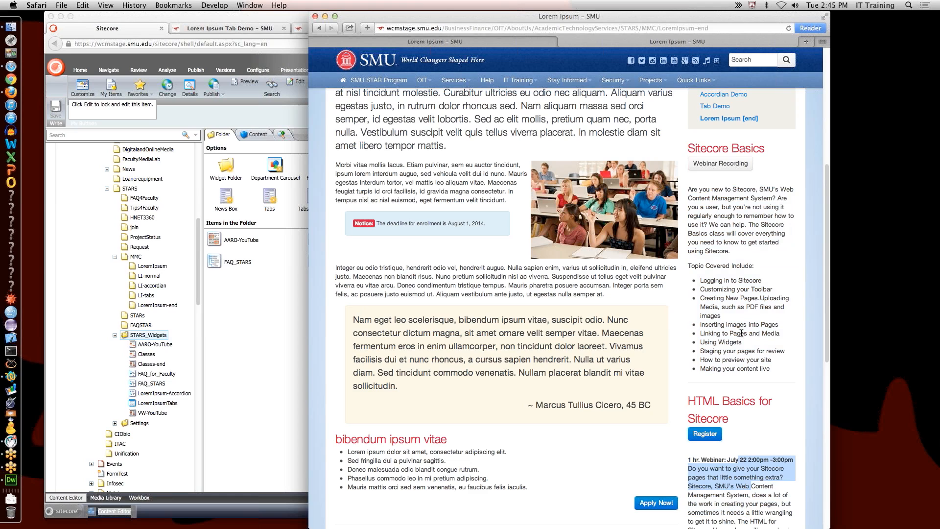
left_click(724, 164)
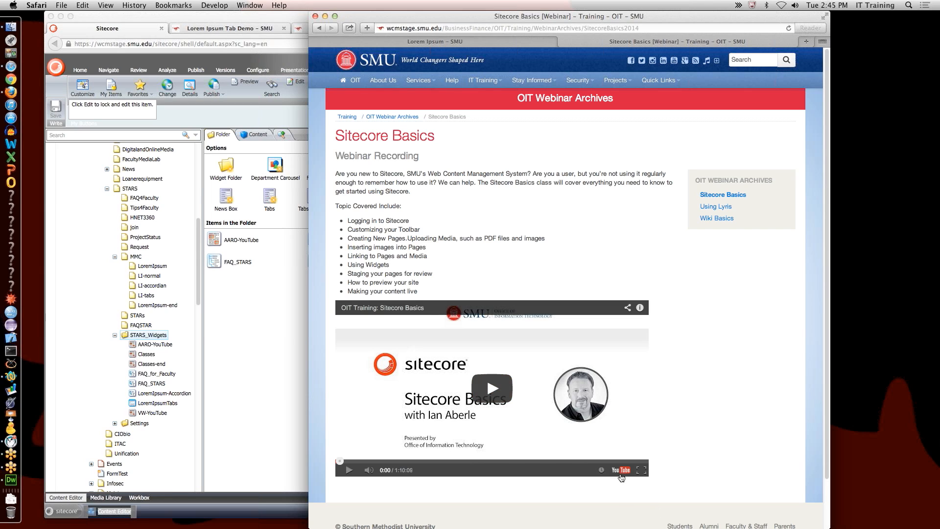
Step: Open the OIT Training: Sitecore Basics video on YouTube, pause it, and select its iframe embed code
left_click(622, 471)
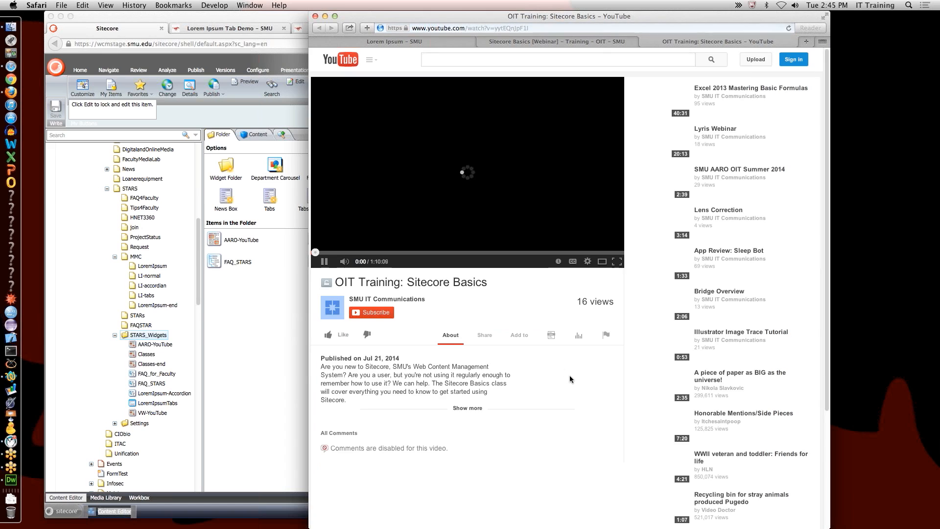
left_click(325, 262)
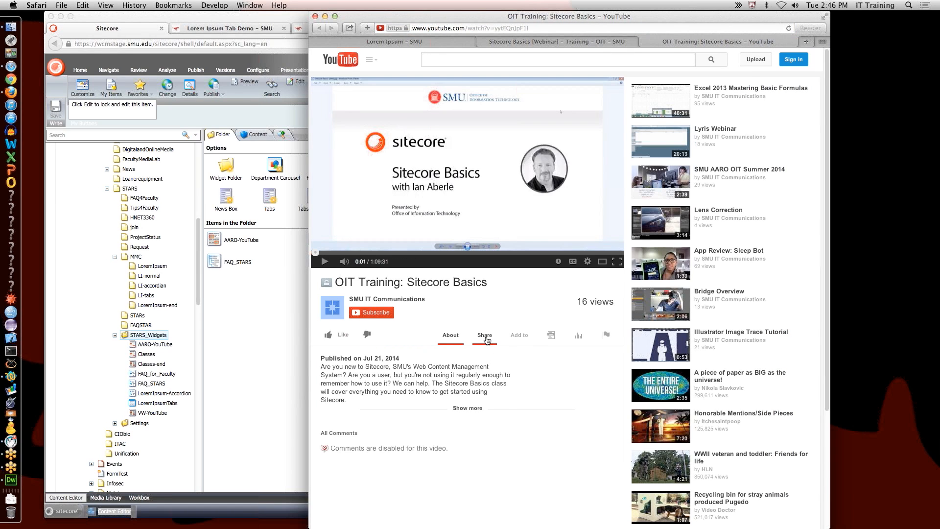
left_click(485, 336)
left_click(401, 381)
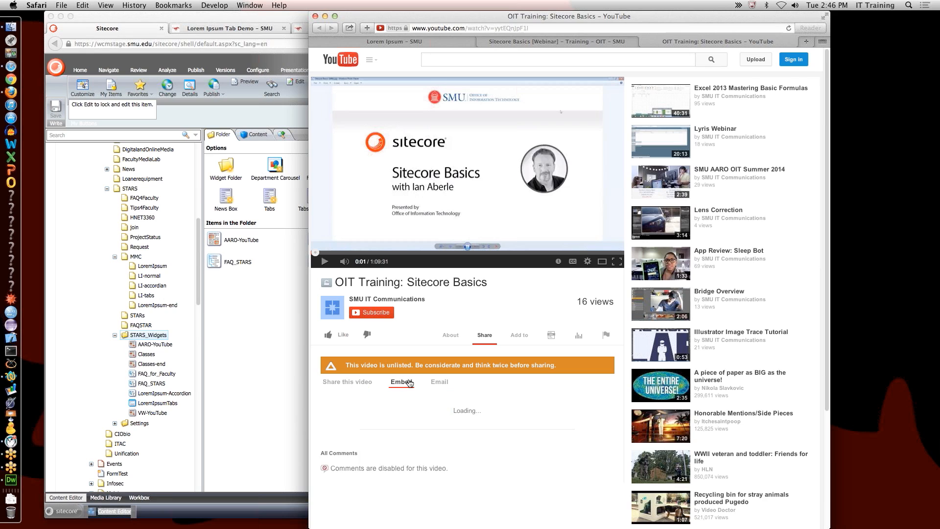
triple_click(401, 404)
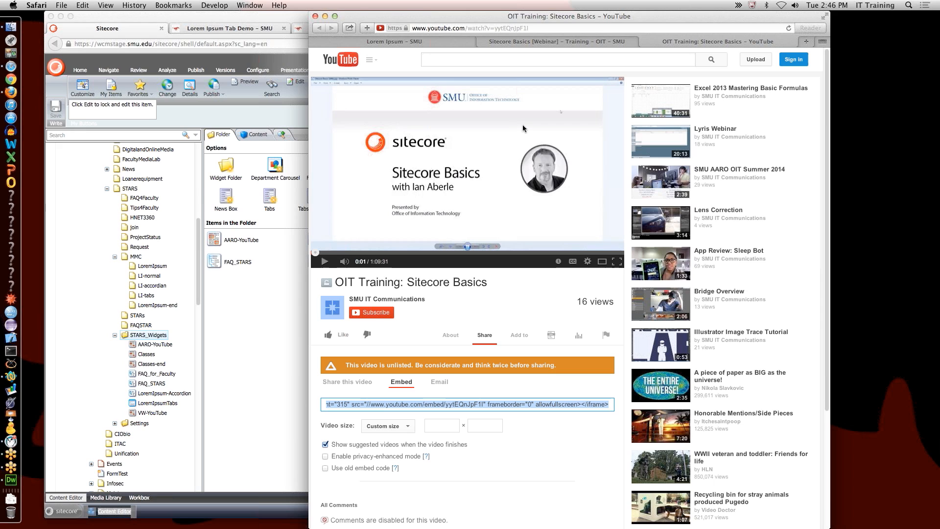
left_click(262, 254)
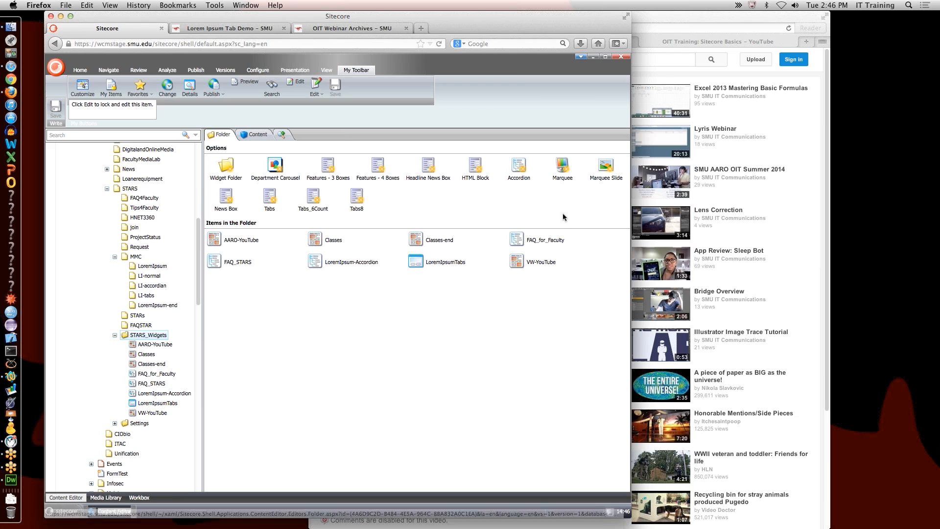
Step: Load smu.edu/100 in Safari and advance the Second Century banner through two slides
left_click(646, 73)
left_click(606, 28)
type("s")
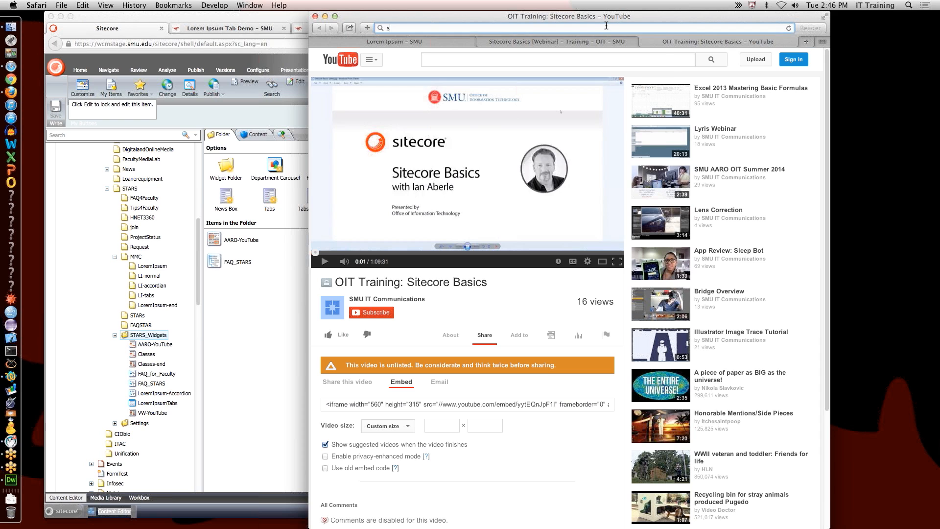
type("mu.edu//")
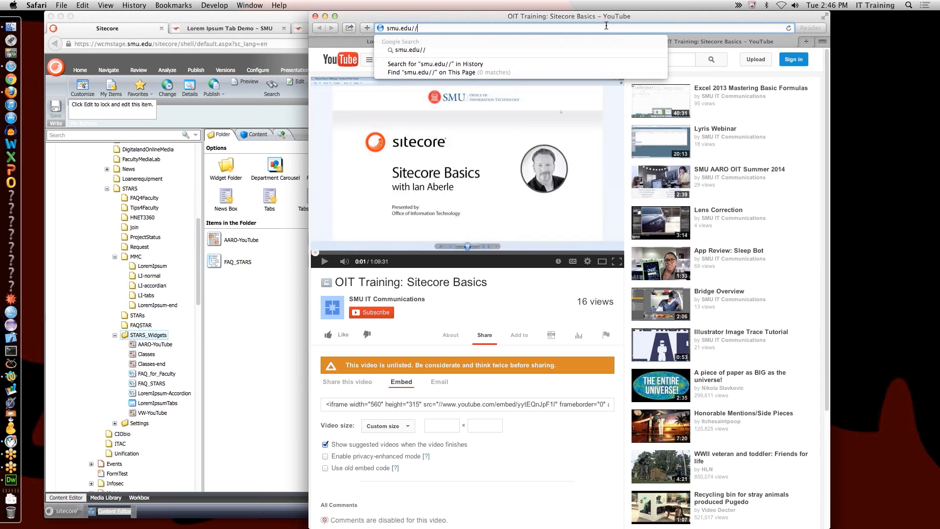
type("100")
key("Return")
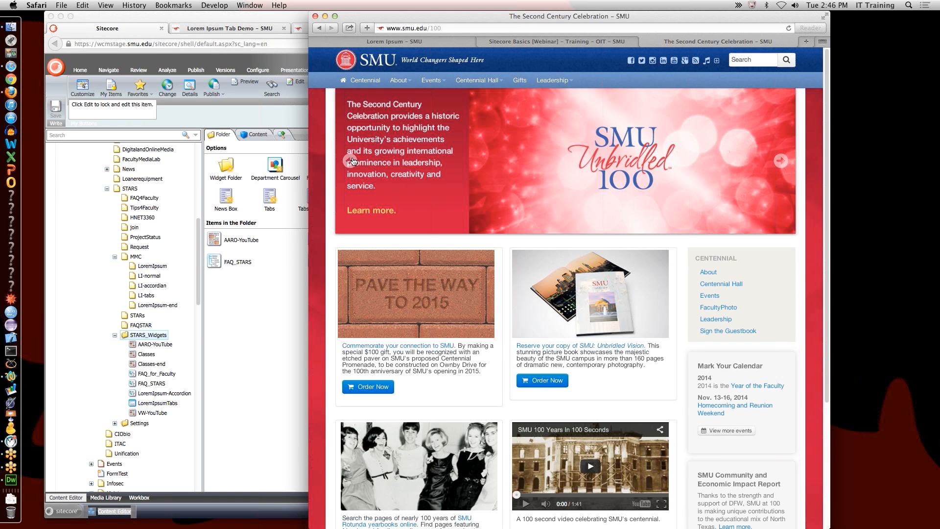
left_click(351, 160)
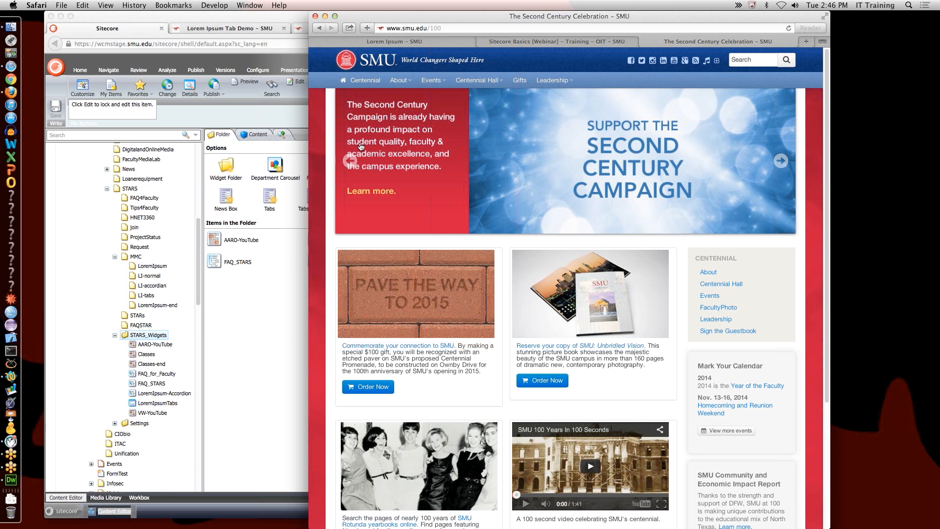
left_click(351, 162)
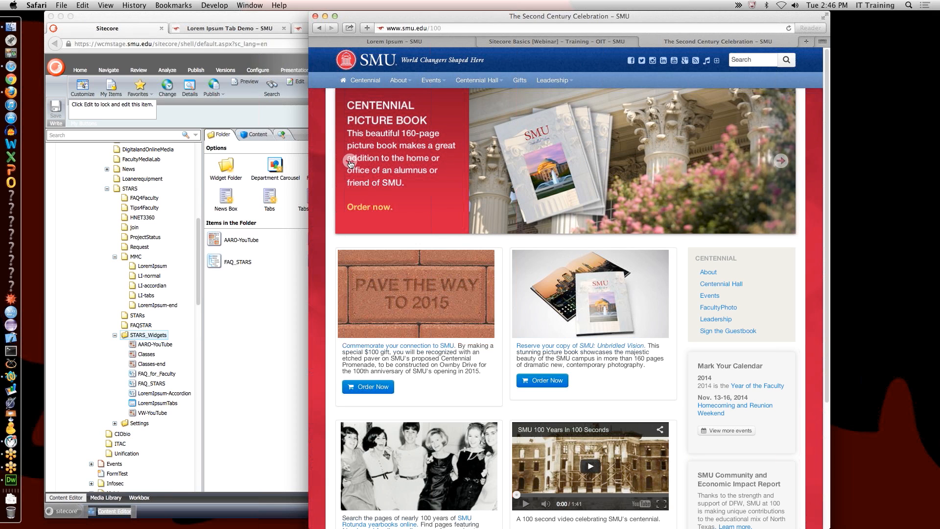
left_click(289, 274)
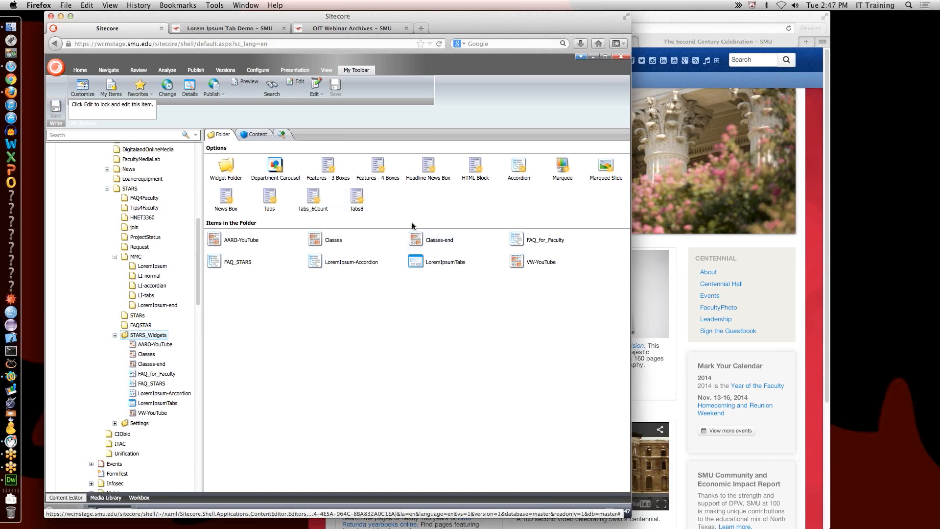
Step: Return to Sitecore and open the MMC item, 'CUL Multimedia Center', in the Content Editor
left_click(662, 242)
left_click(280, 288)
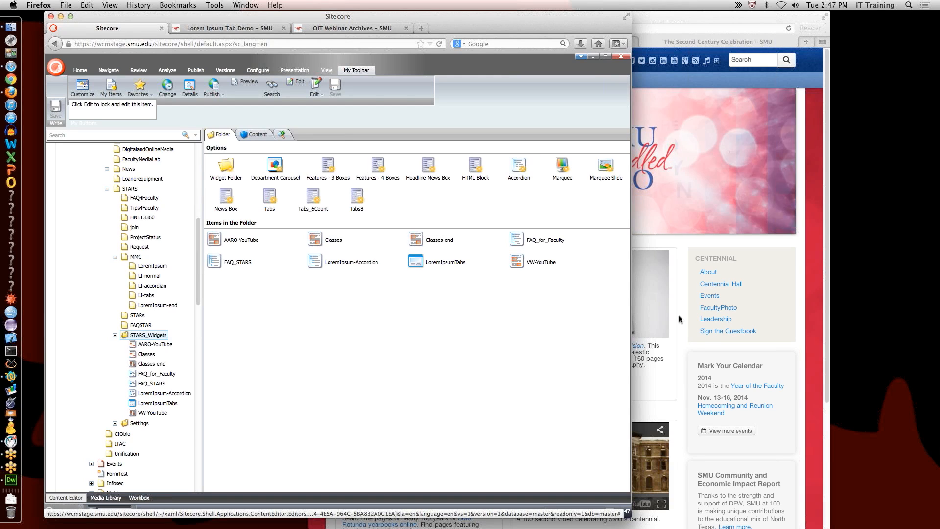
left_click(937, 398)
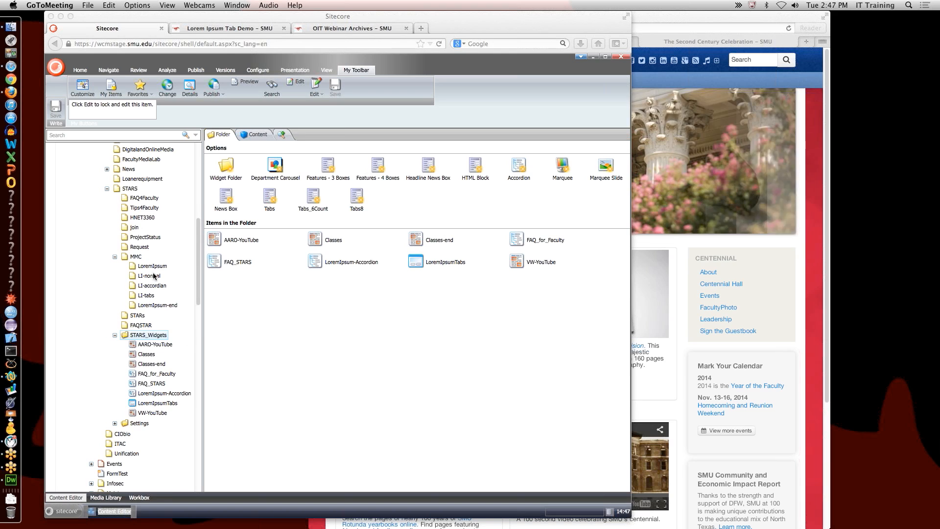
left_click(140, 262)
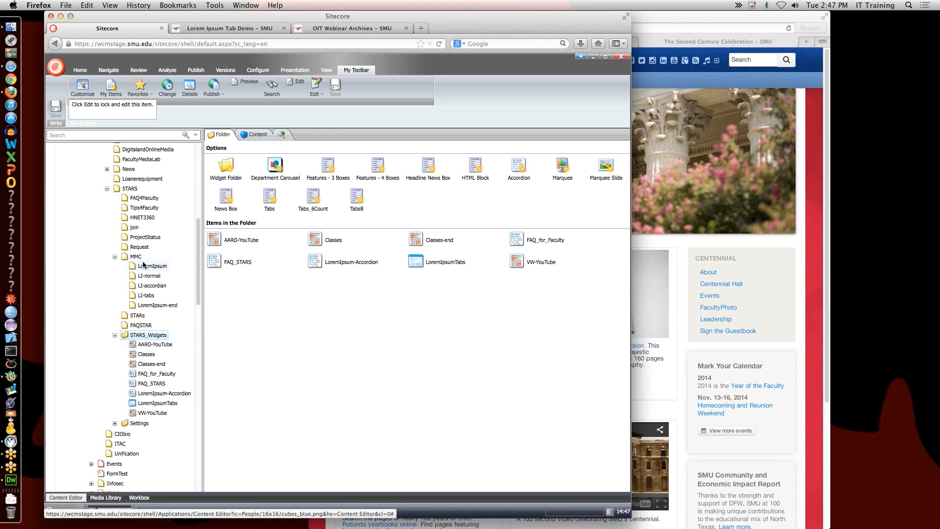
left_click(136, 257)
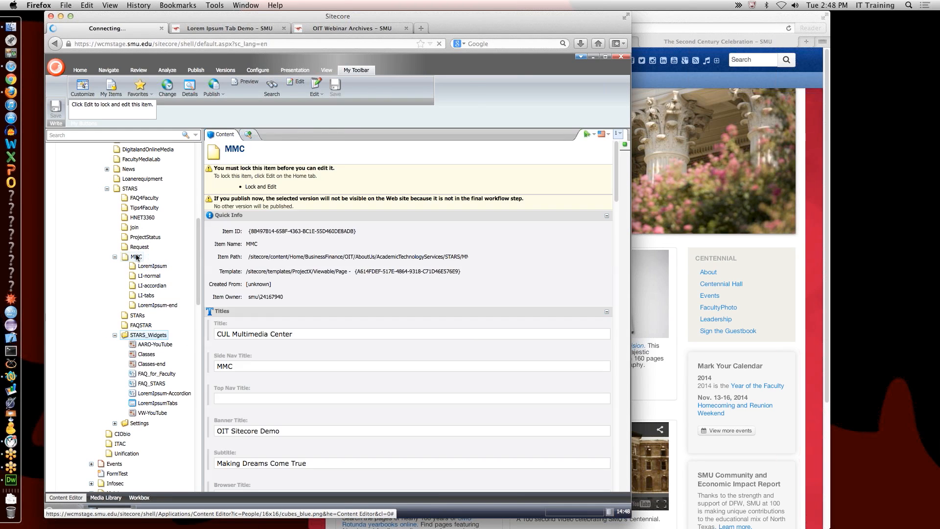
Step: Insert a new item named 'Page' under MMC and preview it
right_click(136, 258)
mouse_move(166, 262)
left_click(203, 261)
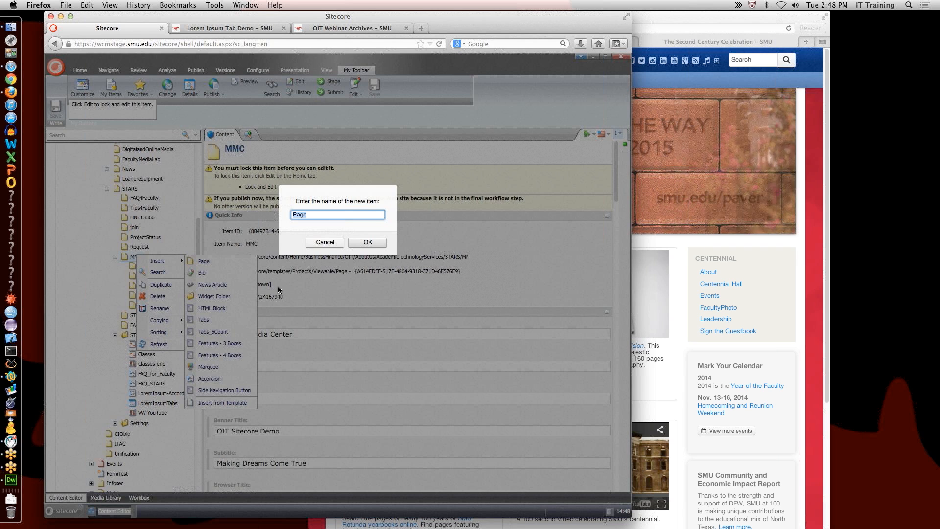
key("Return")
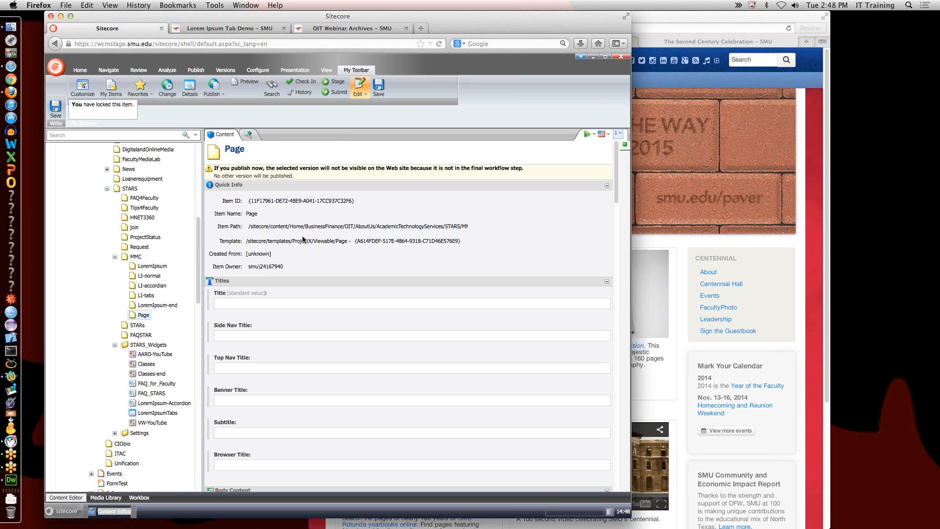
left_click(244, 82)
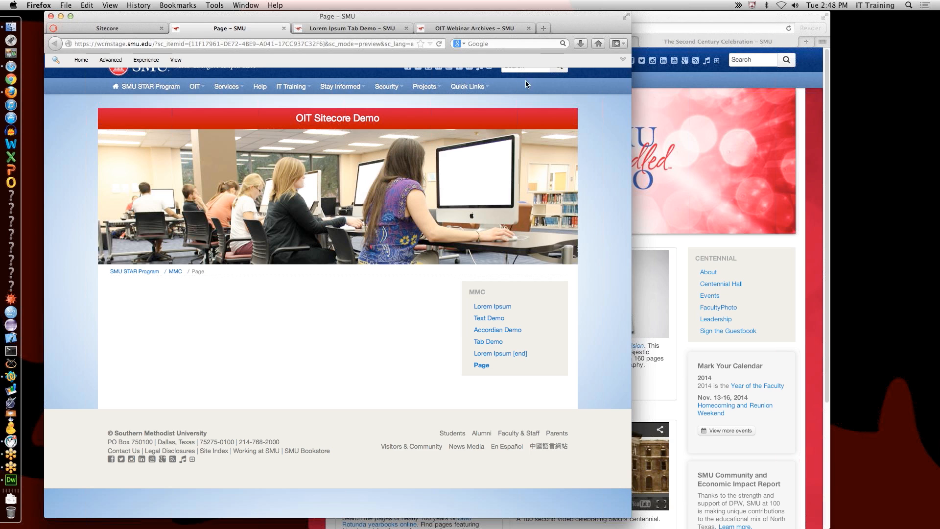
Step: Switch the new Page into the Page Editor and show where components can go
left_click(623, 62)
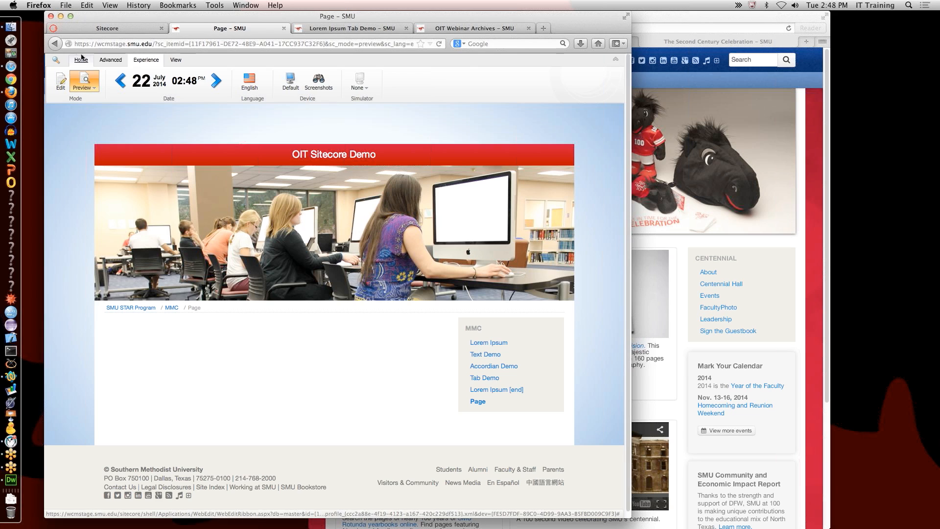
left_click(62, 83)
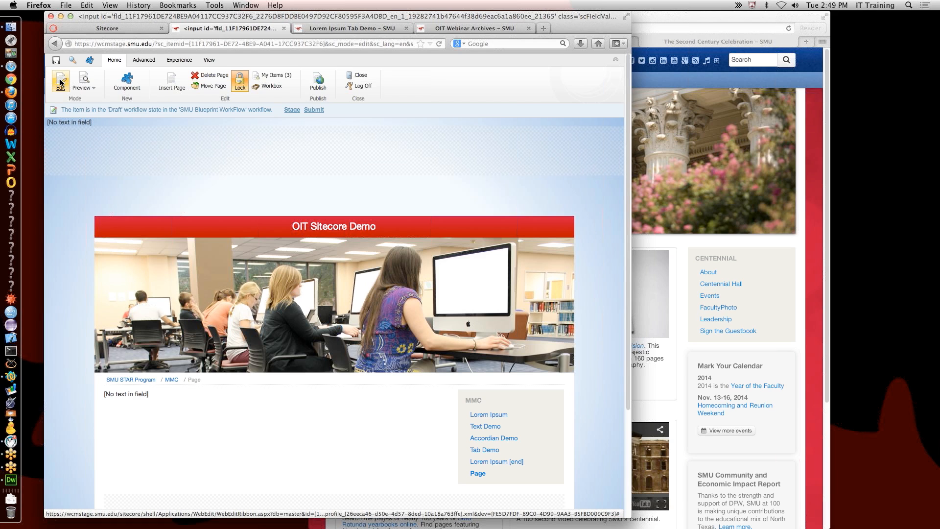
left_click(131, 86)
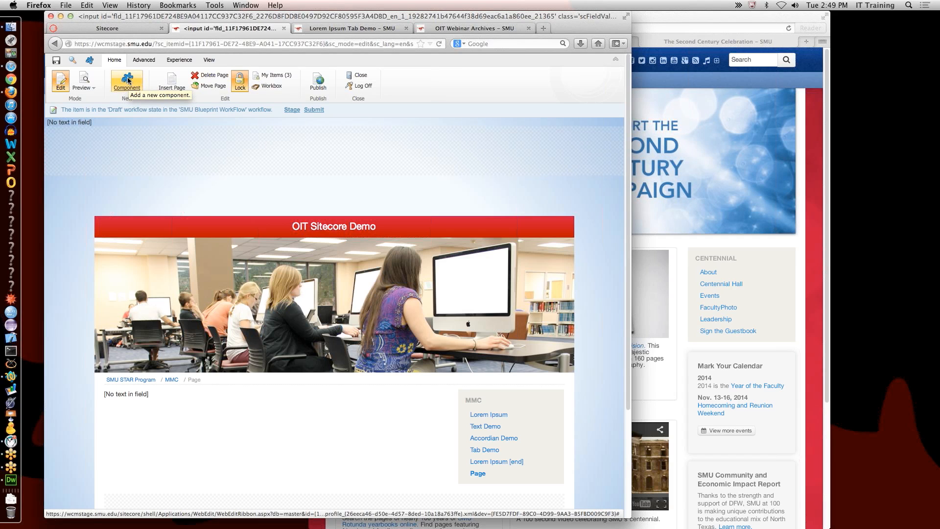
left_click(127, 82)
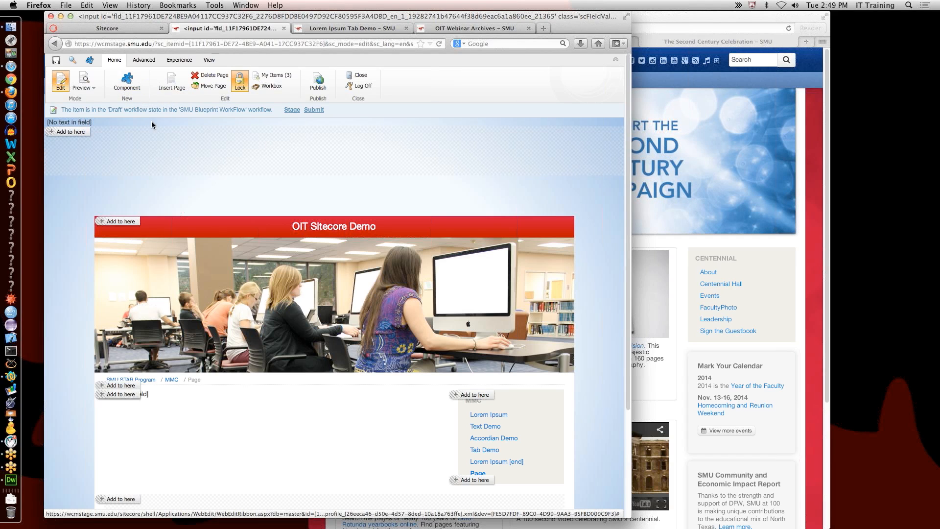
Step: Drop the sidebar spot and add a Tabs_6Count rendering to another spot on the page
scroll(369, 352, "down", 3)
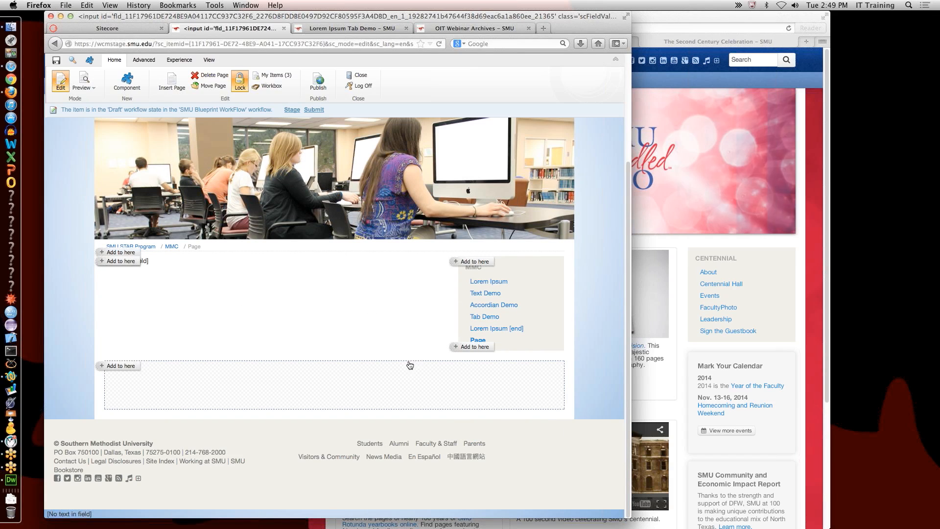
left_click(481, 351)
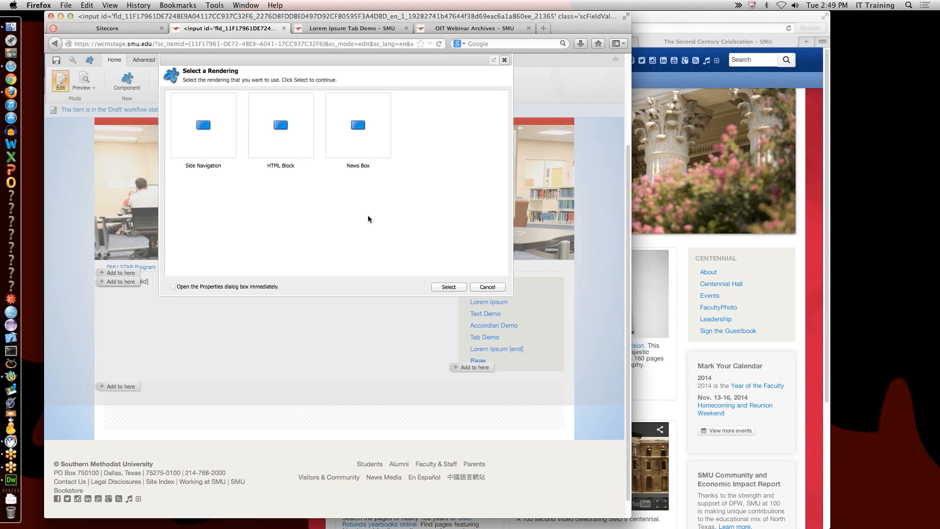
left_click(484, 288)
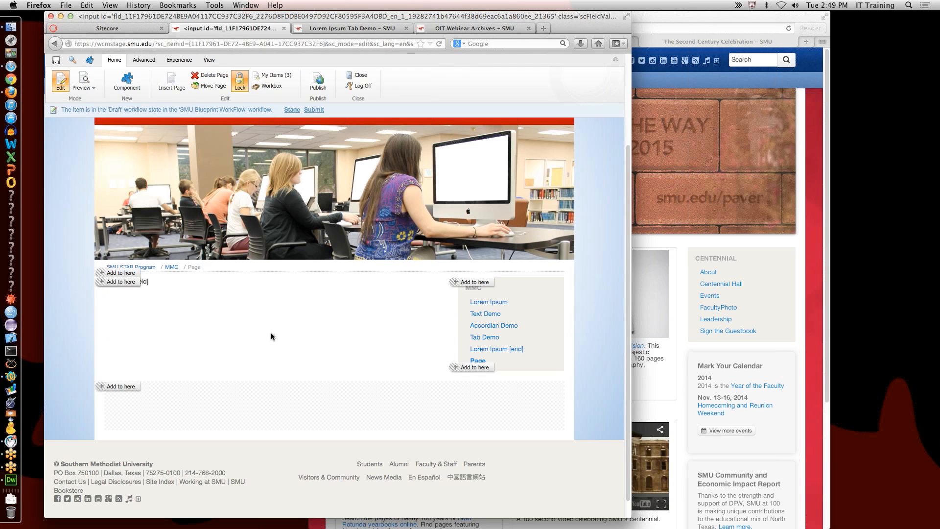
left_click(119, 282)
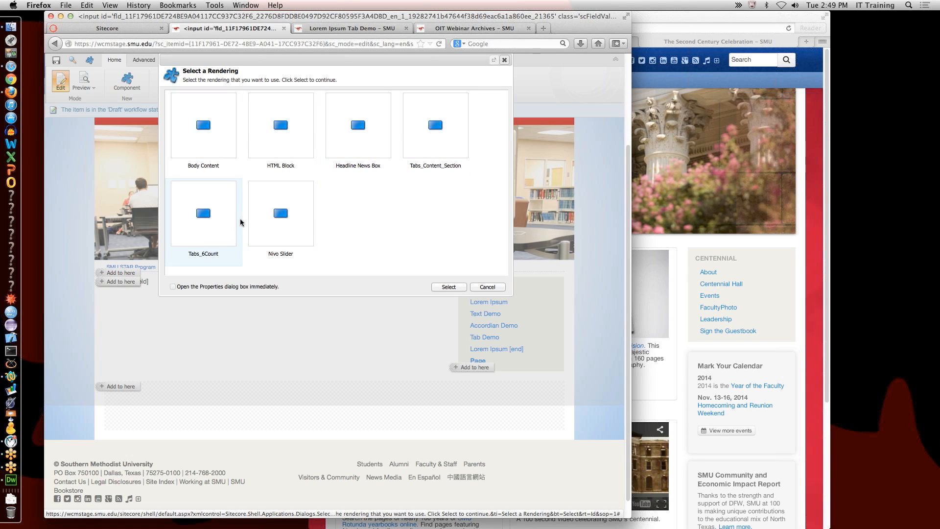
left_click(206, 216)
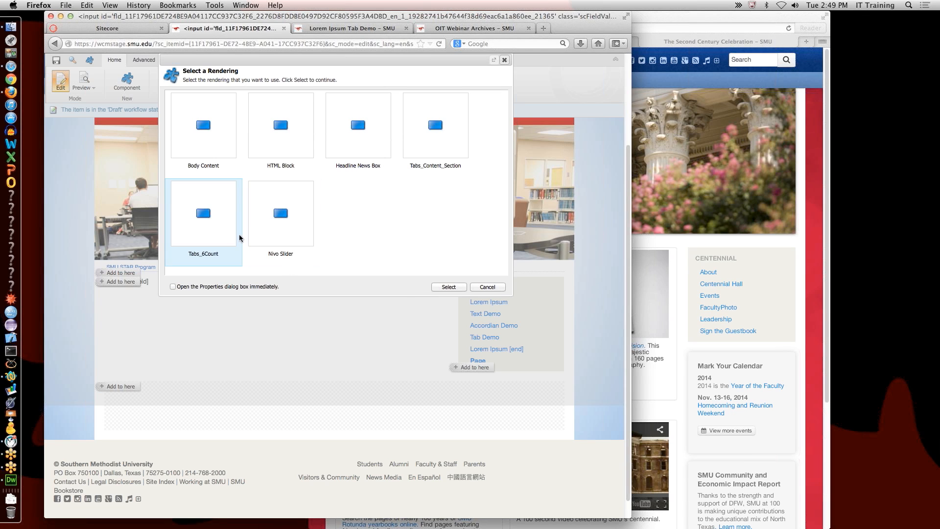
left_click(447, 288)
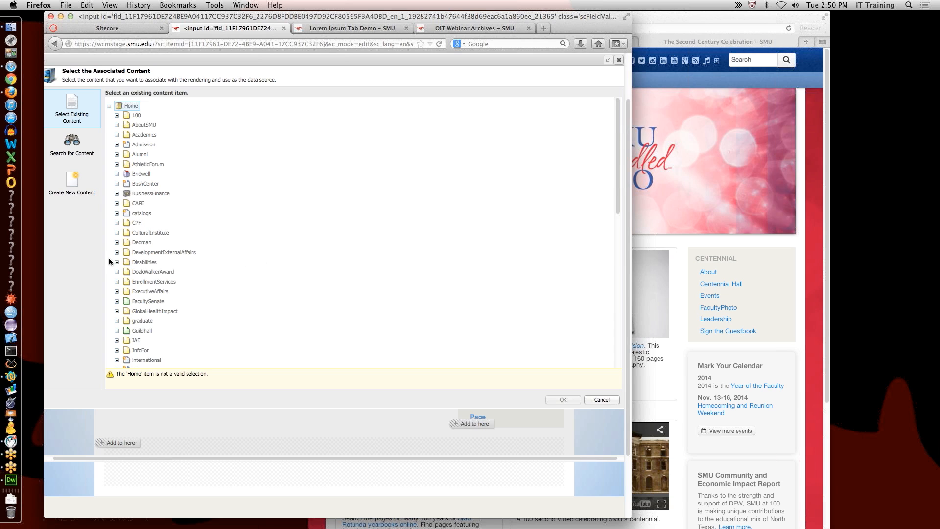
Step: Create new content for the component, expanding BusinessFinance > OIT in the Parent tree
left_click(68, 182)
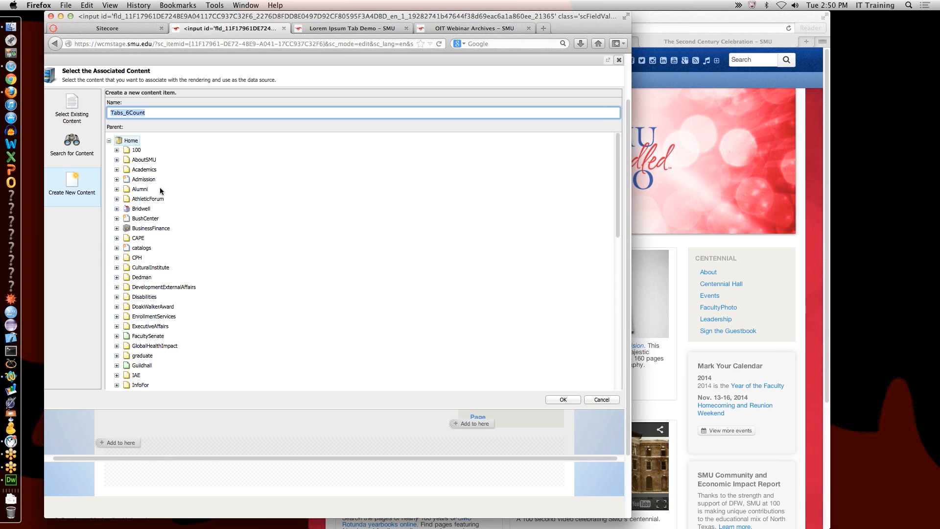
scroll(189, 232, "up", 2)
left_click(116, 276)
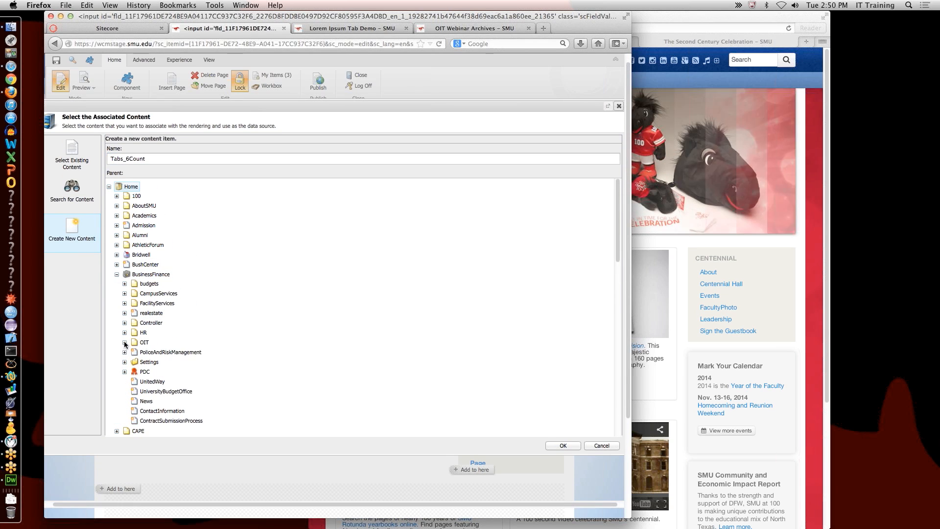
left_click(124, 343)
scroll(163, 348, "down", 5)
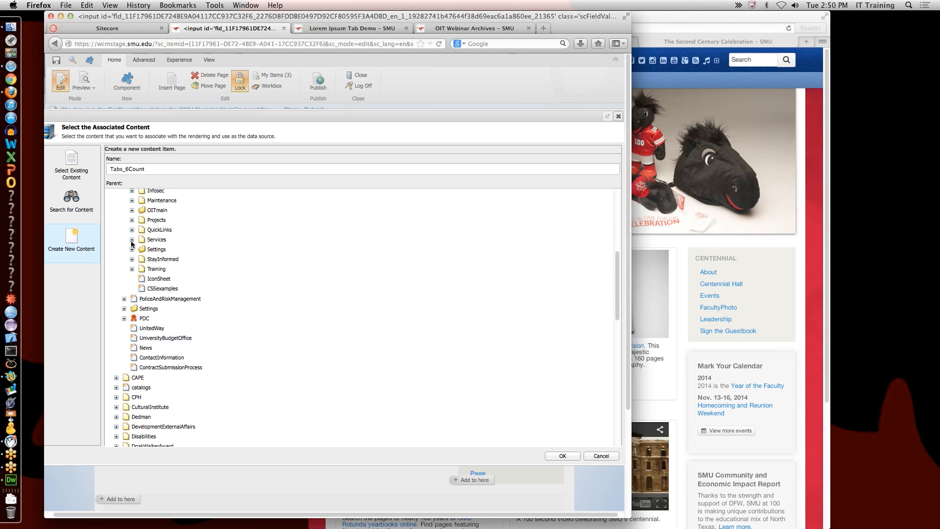
scroll(130, 245, "down", 3)
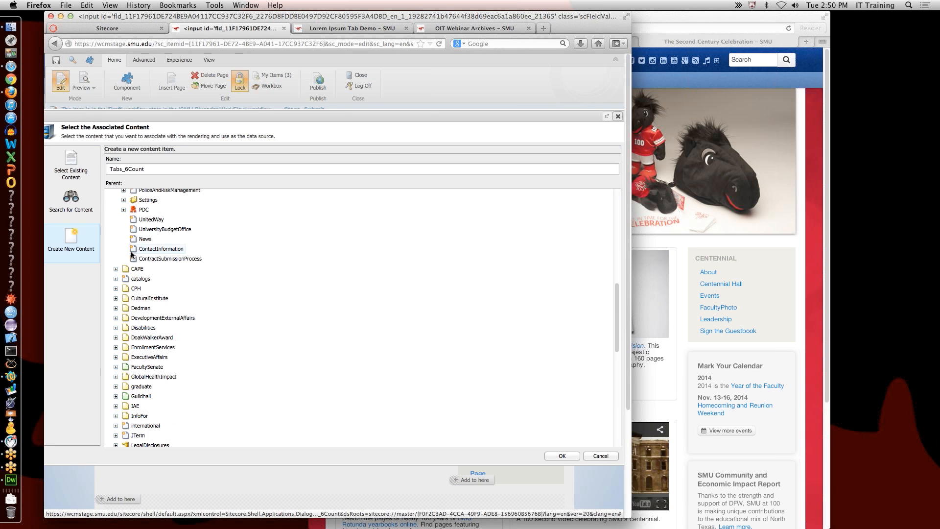
scroll(140, 274, "up", 4)
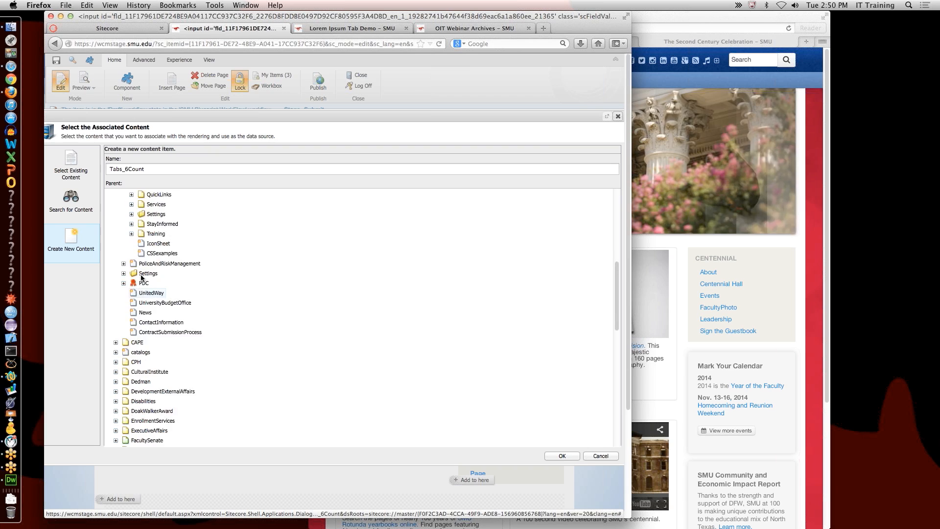
Step: Pick STARS_Widgets under AboutUs > AcademicTechnologyServices > STARS as parent and confirm
left_click(131, 236)
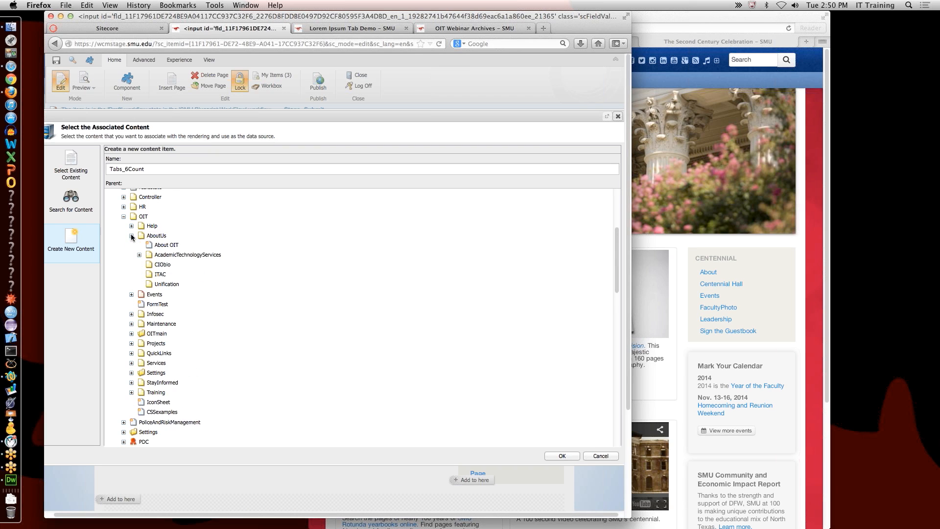
left_click(140, 255)
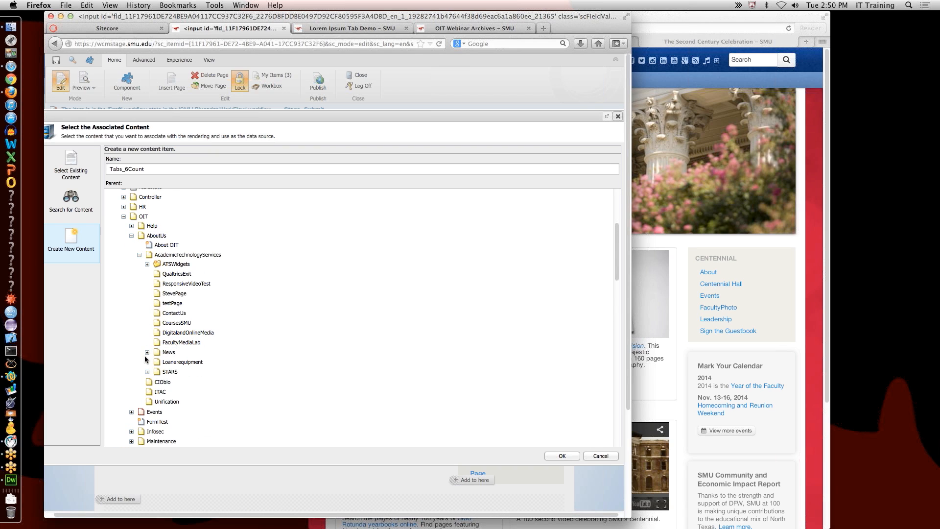
left_click(148, 371)
scroll(223, 390, "down", 3)
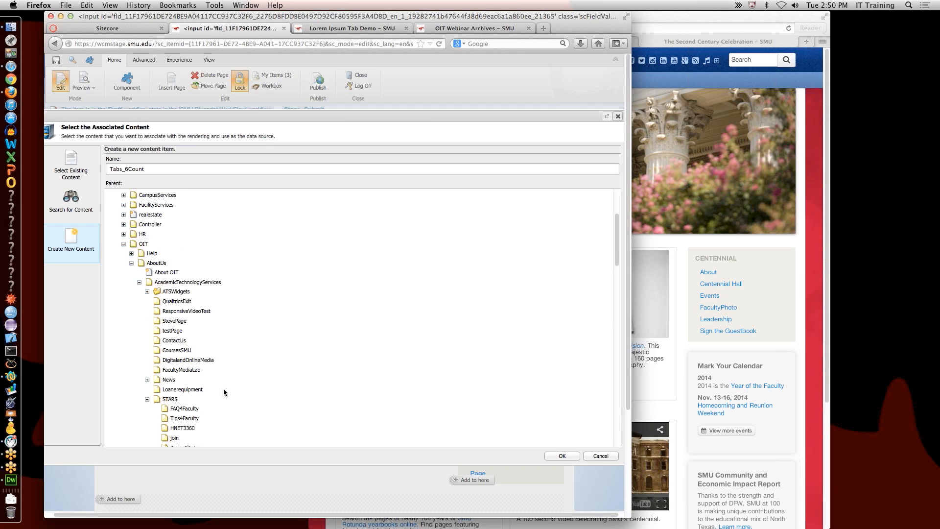
left_click(190, 441)
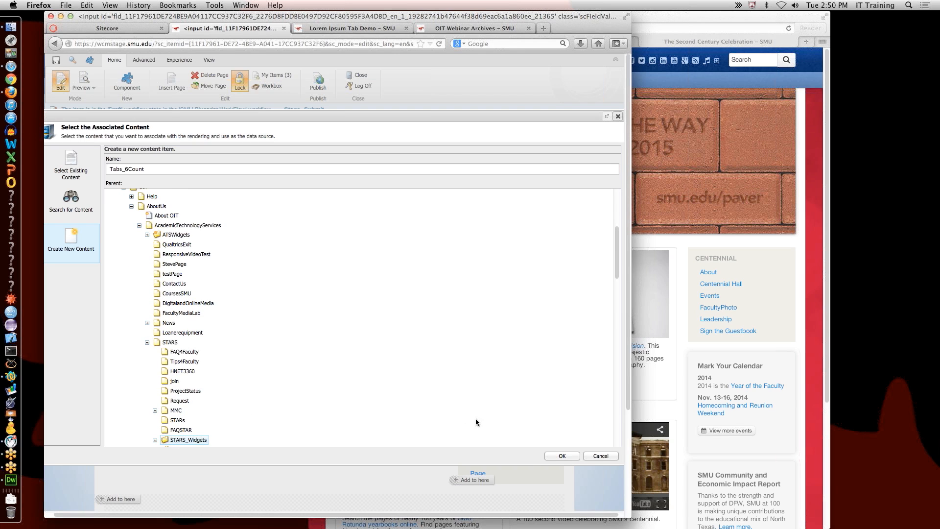
left_click(560, 455)
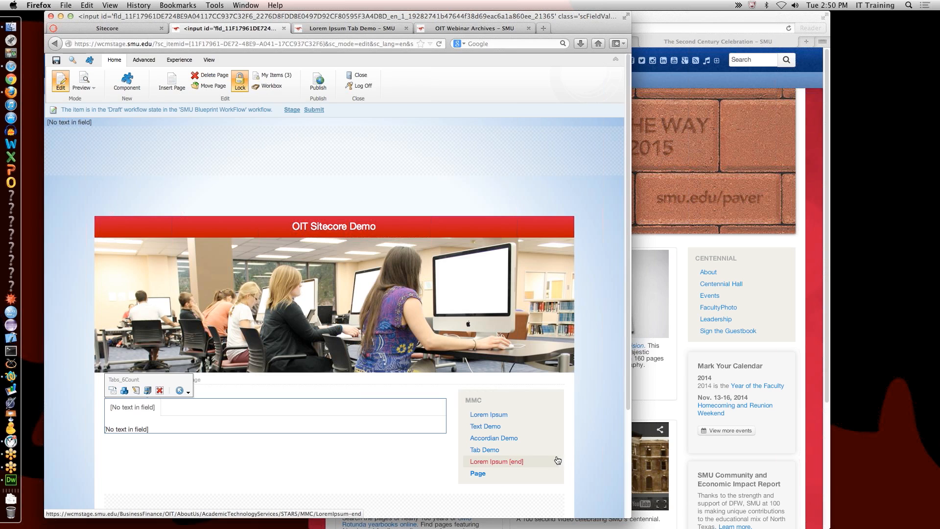
Step: Title the widget's first tab 'Tab 01' and save the page
left_click(122, 409)
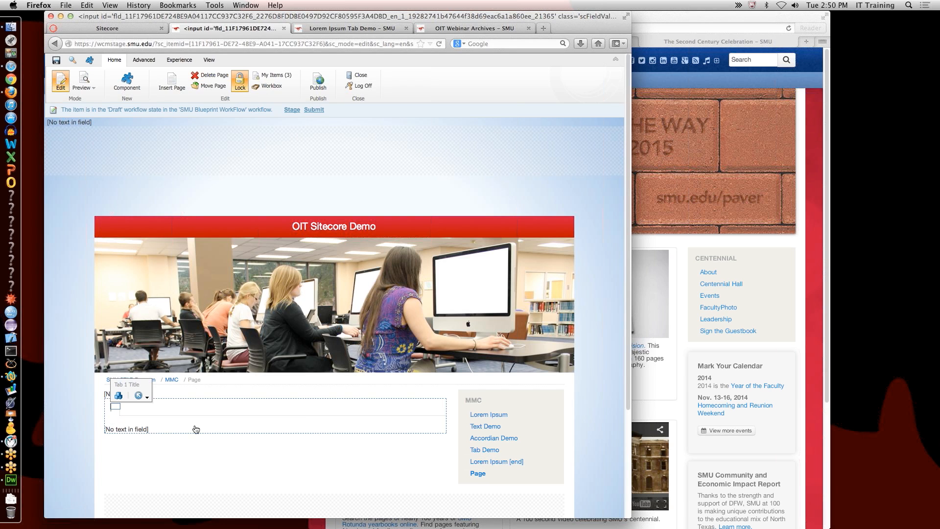
type("Tab")
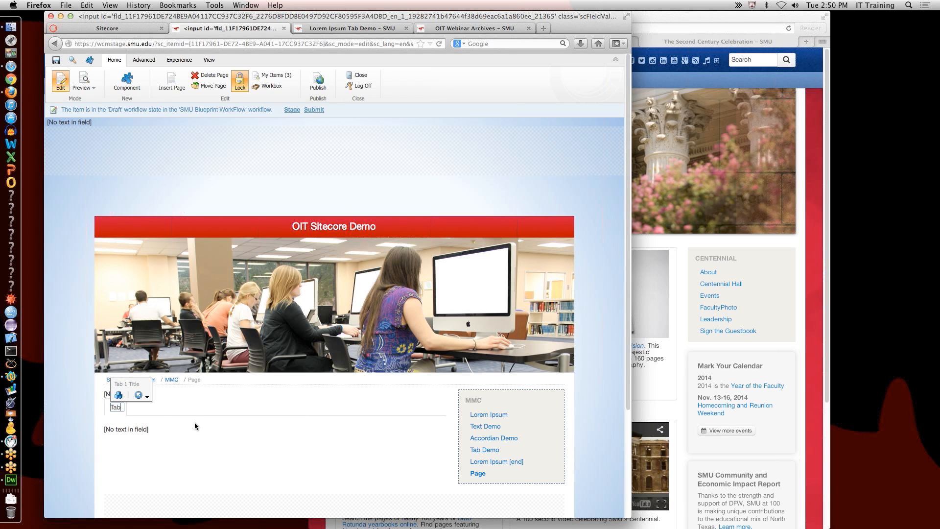
type(" 01")
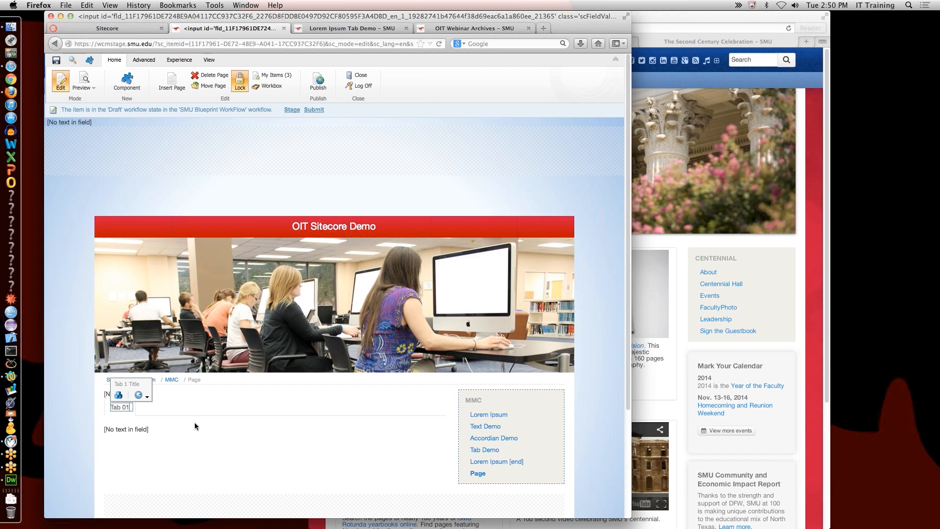
left_click(186, 423)
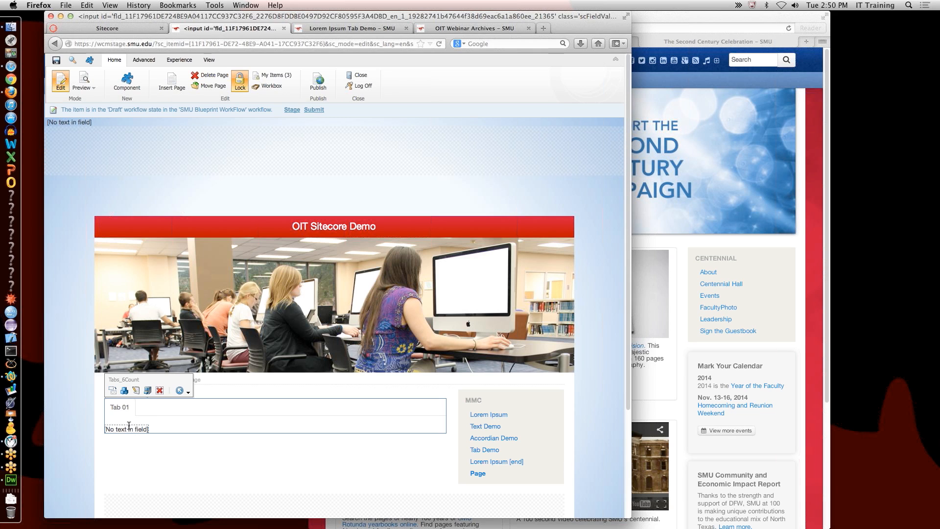
left_click(56, 61)
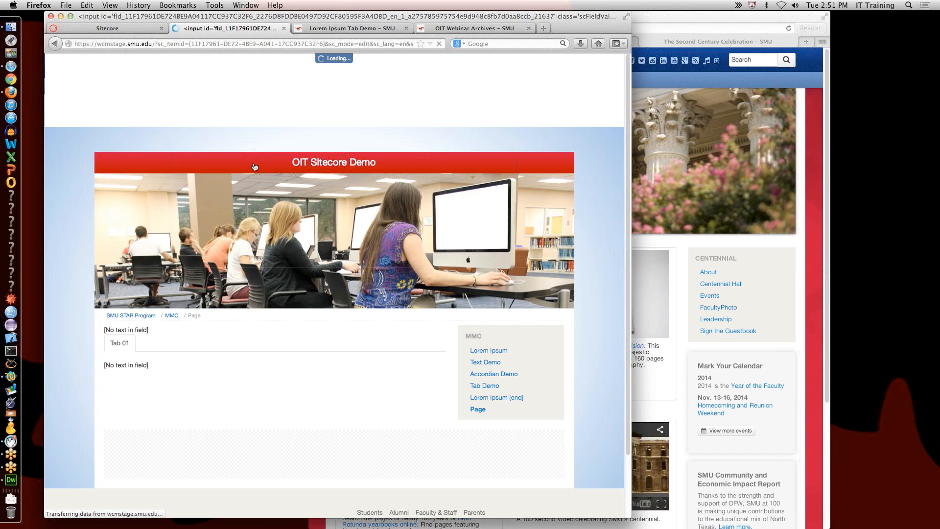
Step: Check the Tabs_6Count item under STARS_Widgets, then open the LoremIpsum item under MMC
left_click(124, 29)
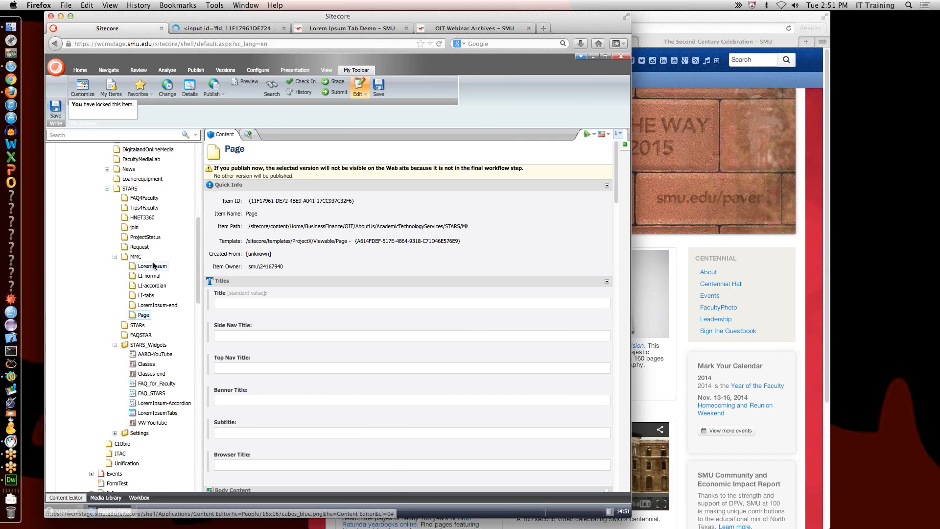
left_click(115, 345)
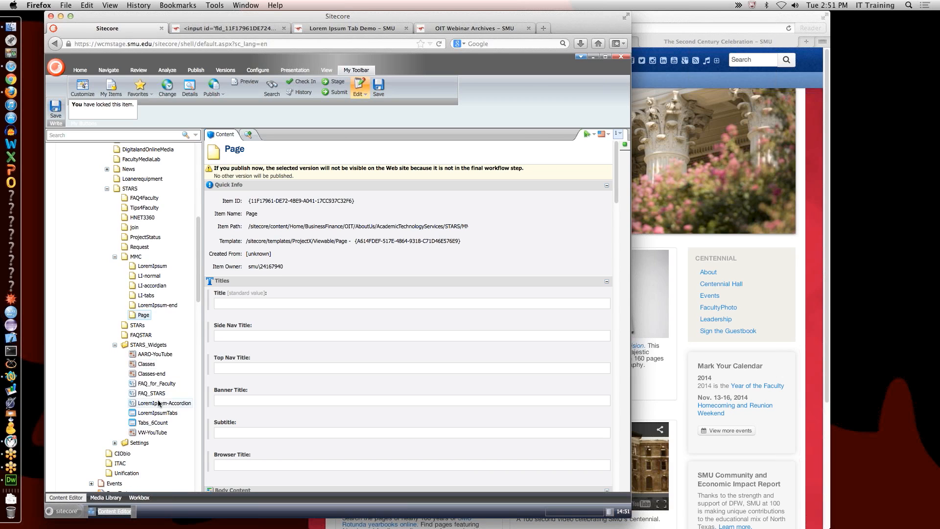
left_click(153, 423)
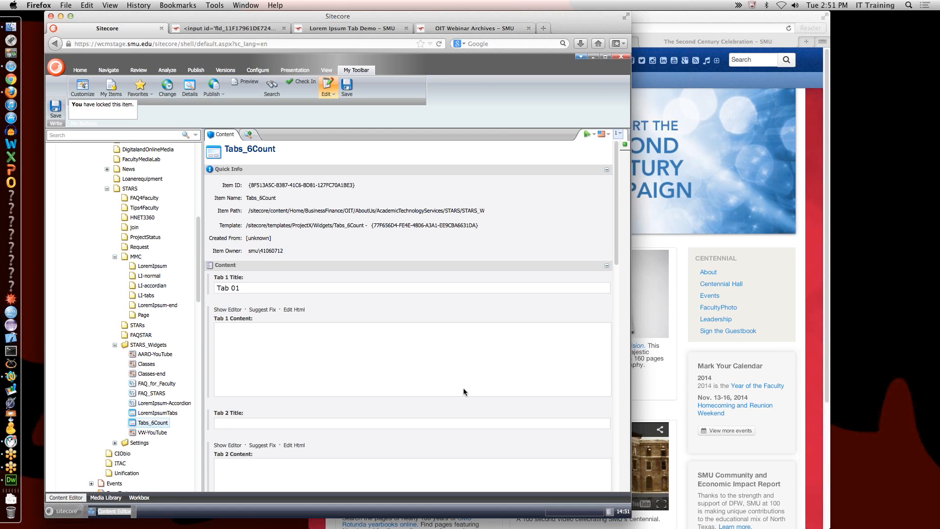
left_click(154, 267)
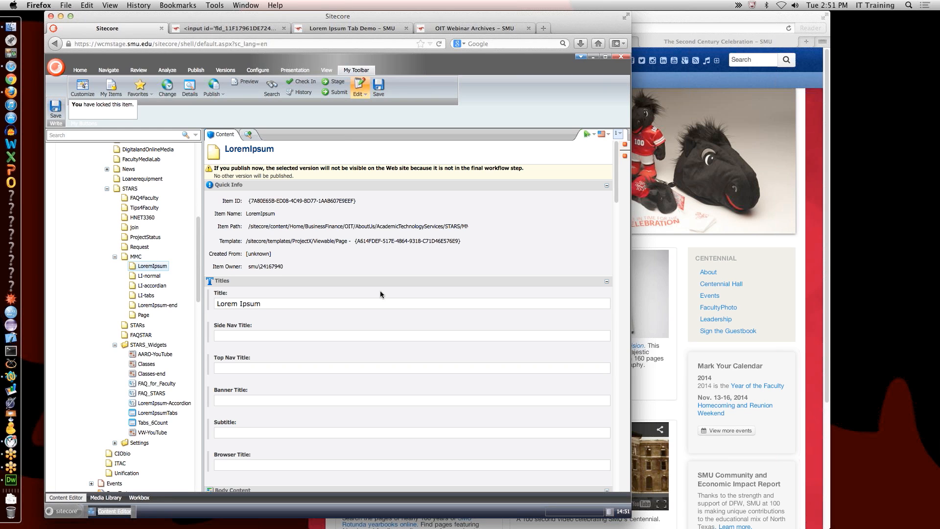
Step: Compare the live Lorem Ipsum Tab Demo page with the LoremIpsum fields, then return to the new Page's editor
left_click(353, 29)
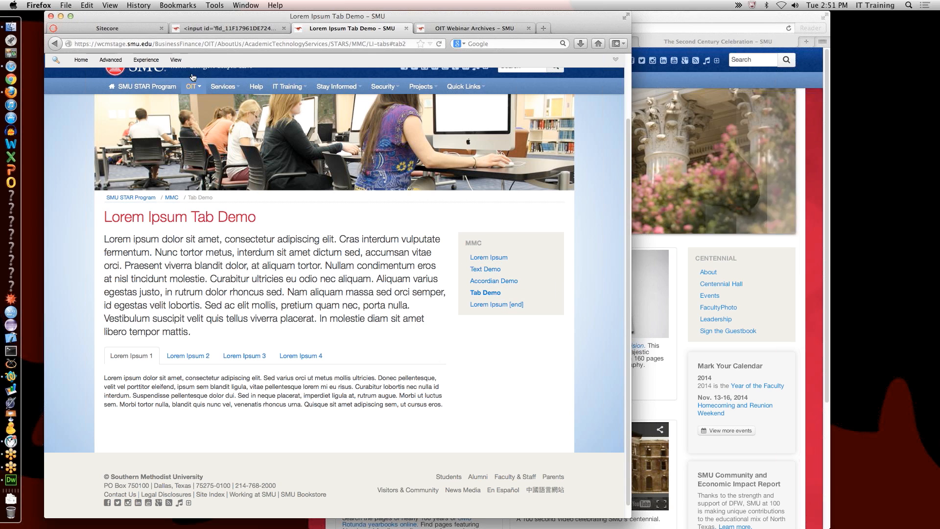
left_click(130, 28)
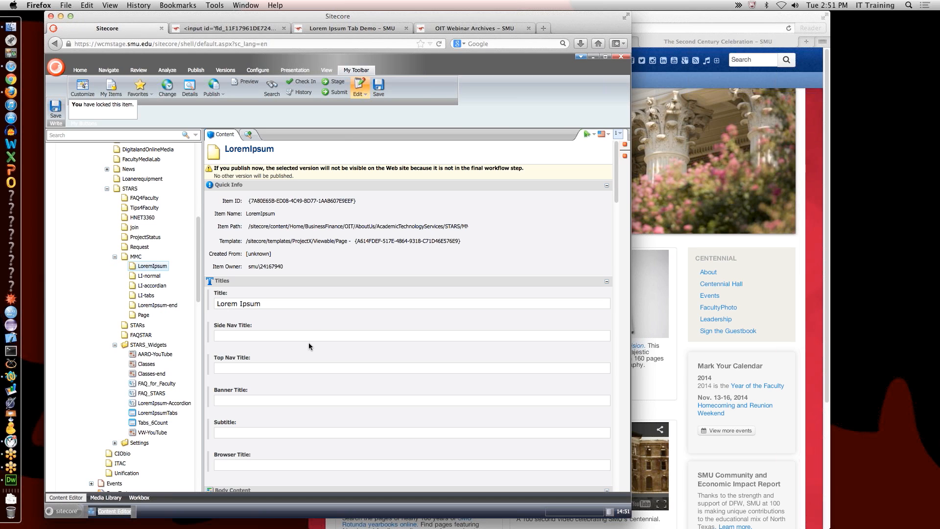
scroll(311, 324, "down", 15)
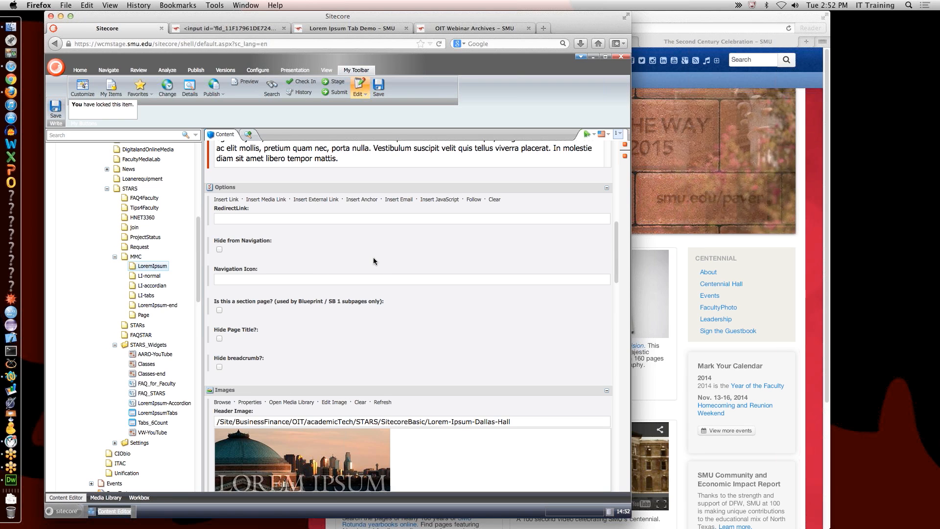
scroll(374, 258, "down", 8)
scroll(374, 258, "up", 15)
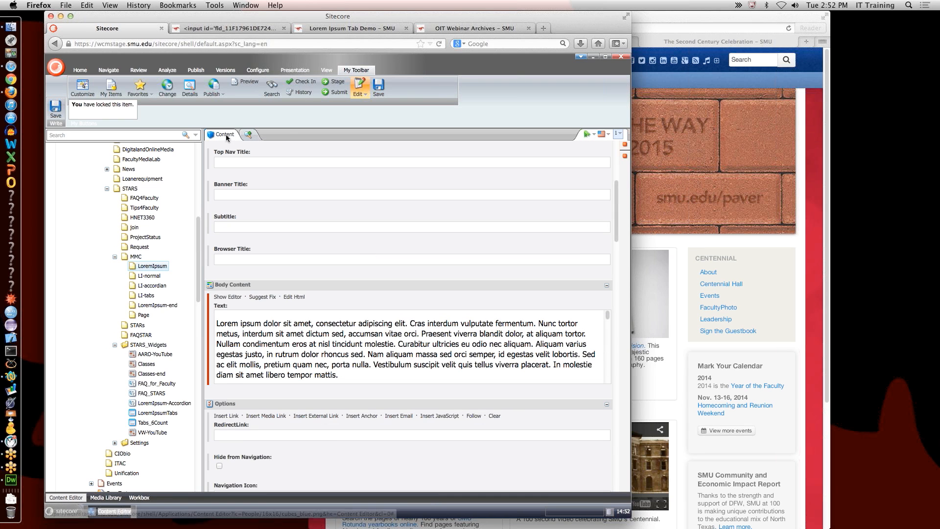
left_click(218, 28)
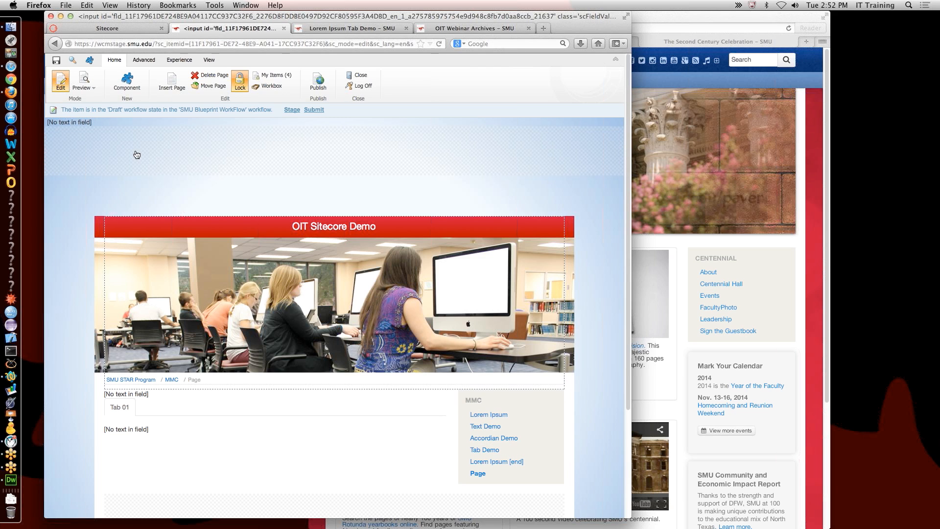
Step: Turn Edit mode off and back on for the new Page
left_click(61, 81)
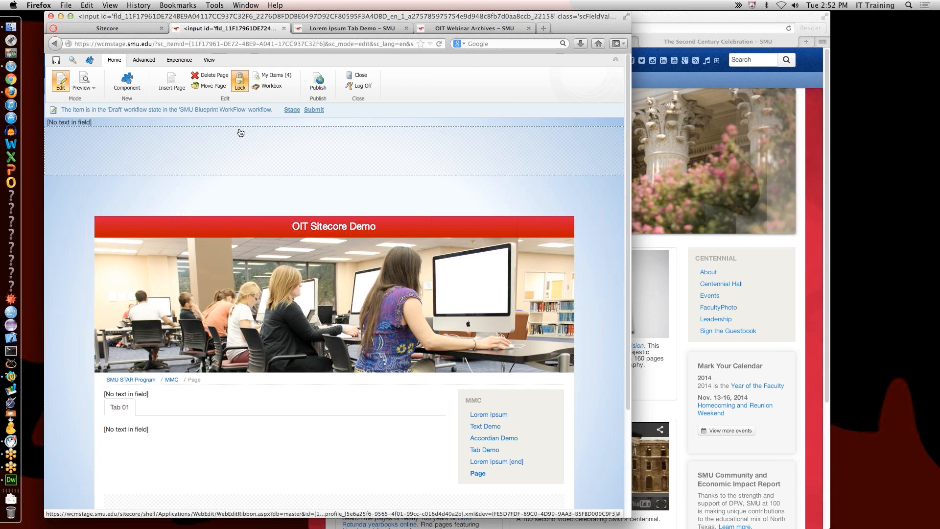
left_click(61, 84)
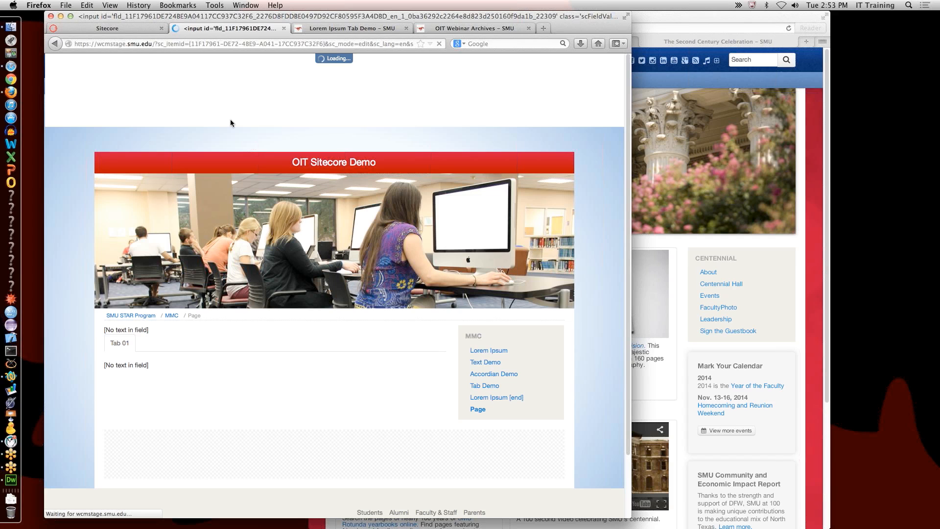
Step: Compare the LoremIpsum item's fields with the published Lorem Ipsum page in Safari
left_click(120, 28)
scroll(280, 312, "down", 5)
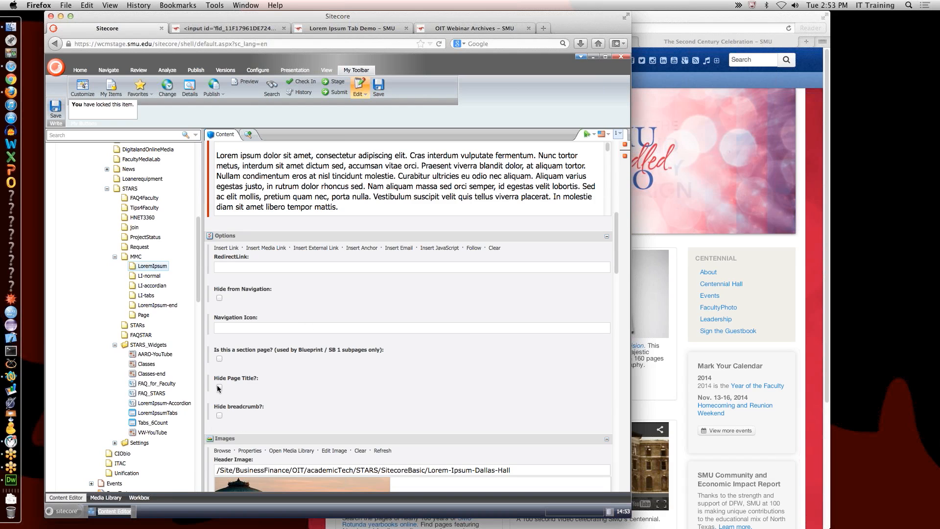
left_click(668, 224)
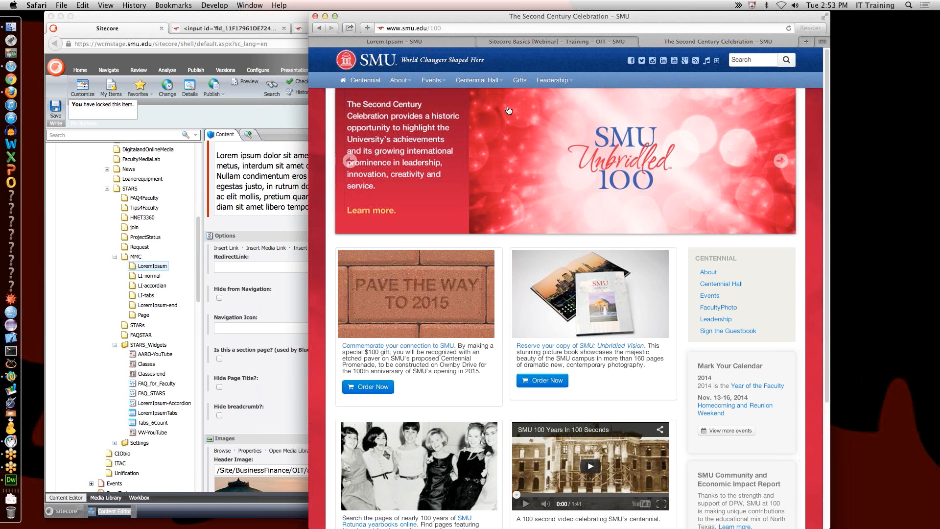
left_click(435, 42)
scroll(441, 205, "up", 10)
left_click_drag(337, 270, 428, 271)
left_click(282, 338)
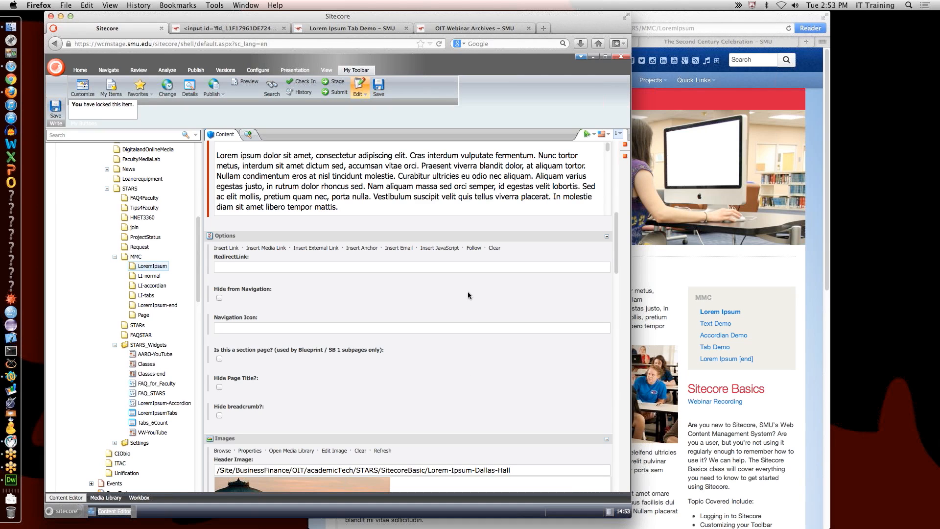
Step: Scroll through the LoremIpsum fields again, then go back to the new Page's editor
scroll(484, 300, "up", 10)
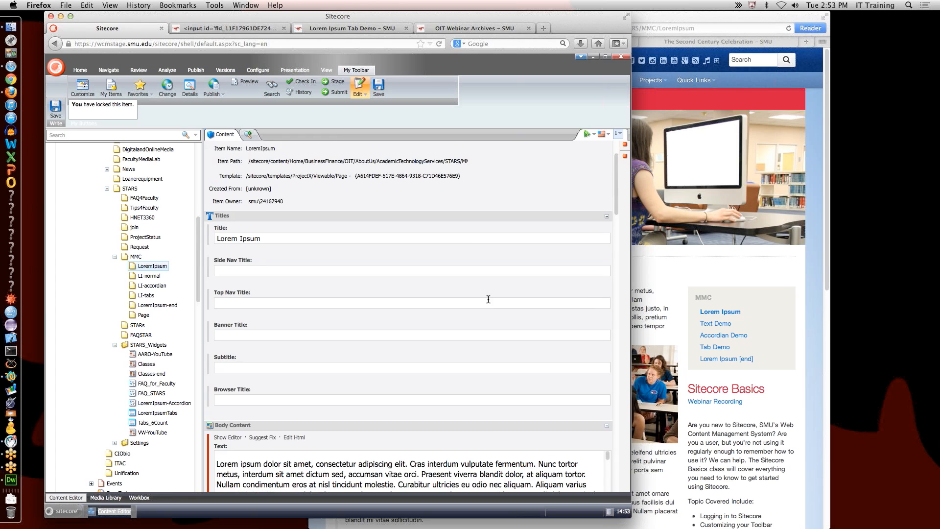
scroll(488, 299, "down", 15)
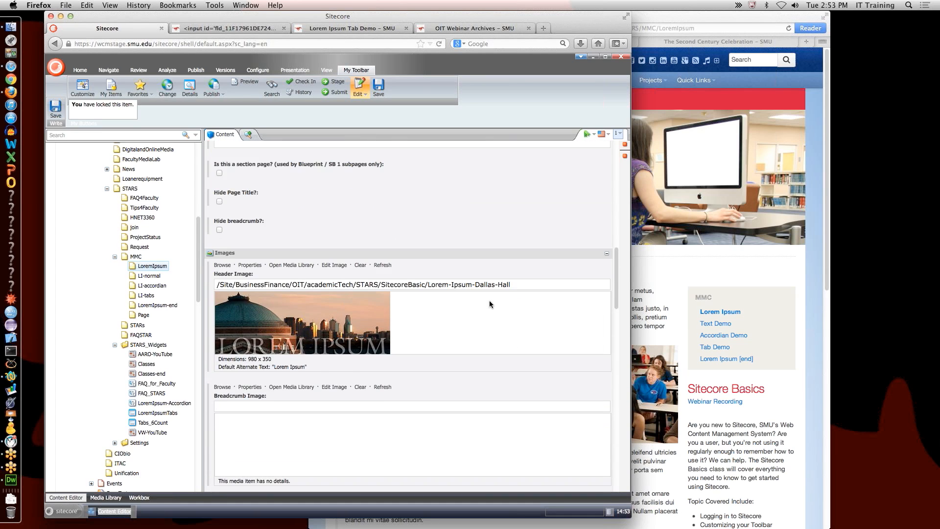
scroll(489, 305, "down", 5)
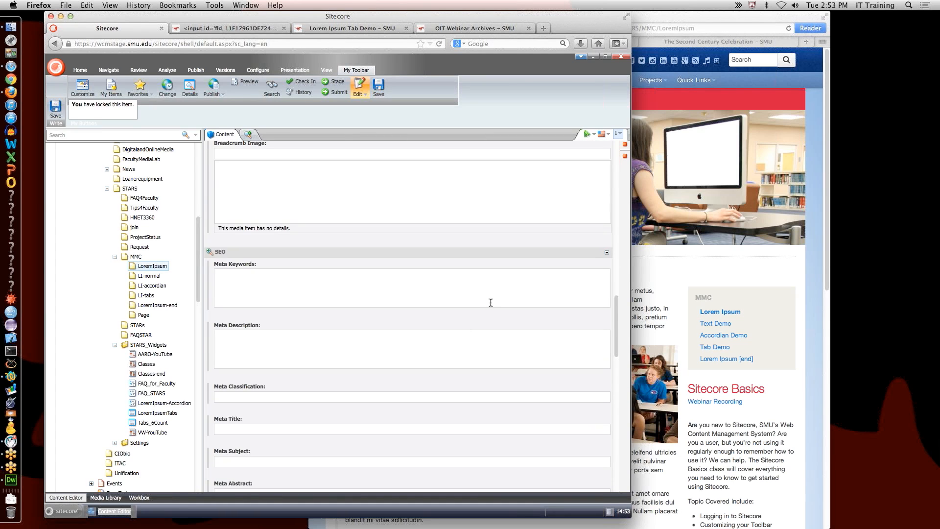
scroll(490, 302, "up", 12)
scroll(492, 306, "up", 4)
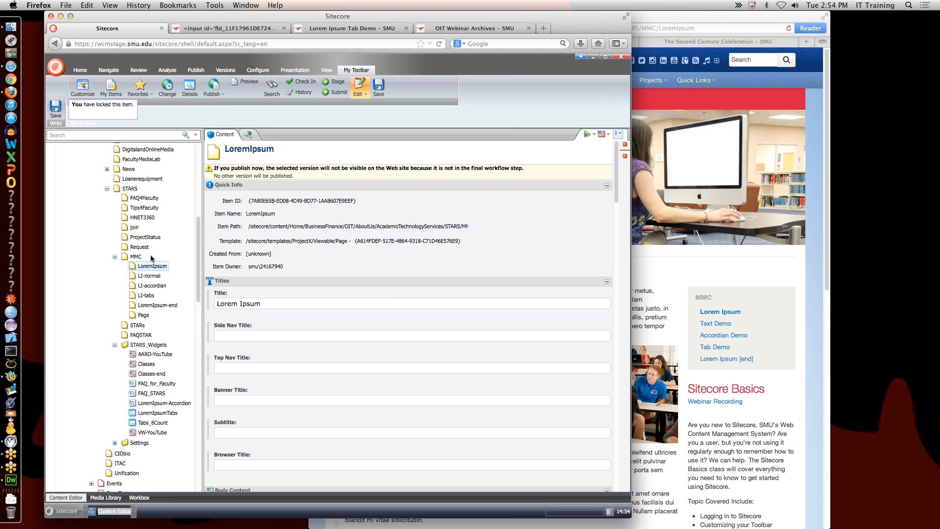
left_click(221, 28)
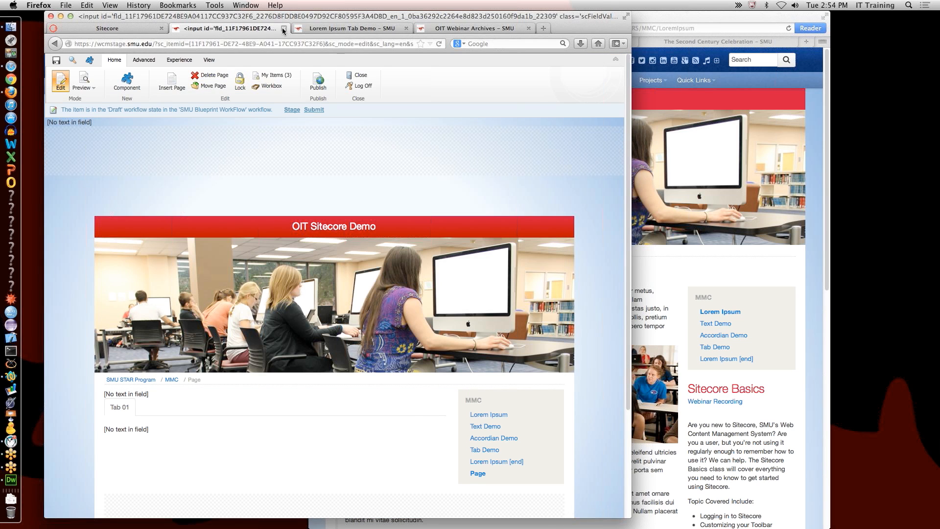
Step: Close the new page's editor and reopen its Page item from the Content Editor tree
key("super+w")
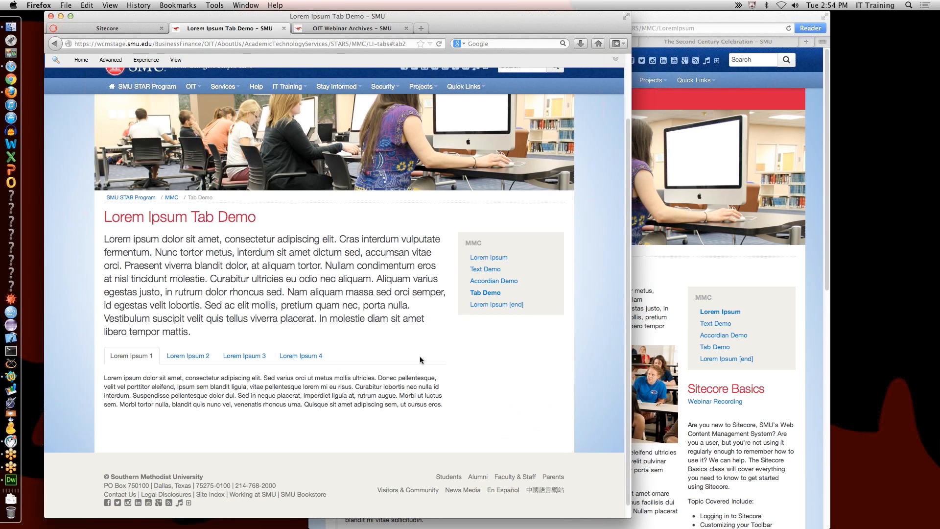
left_click(126, 28)
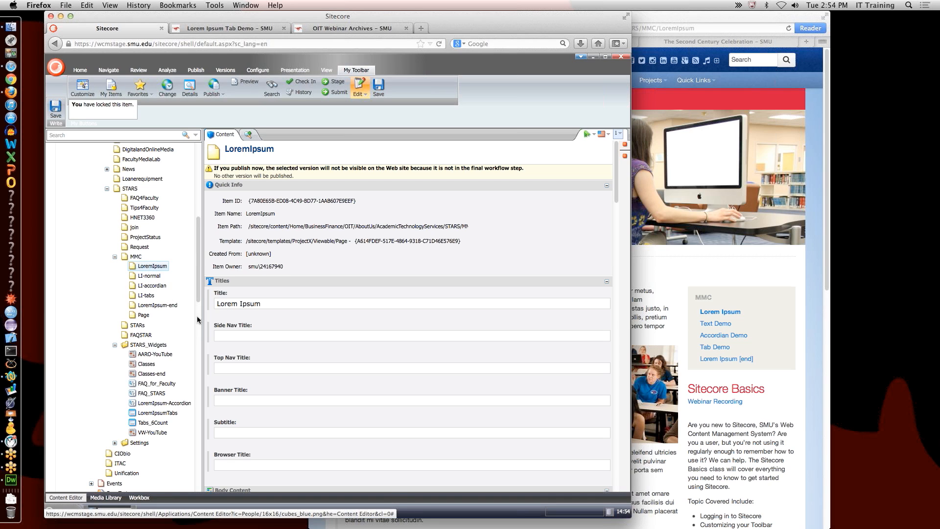
left_click(143, 316)
Step: Preview the new Page, then switch it into Page Editor editing mode
left_click(250, 82)
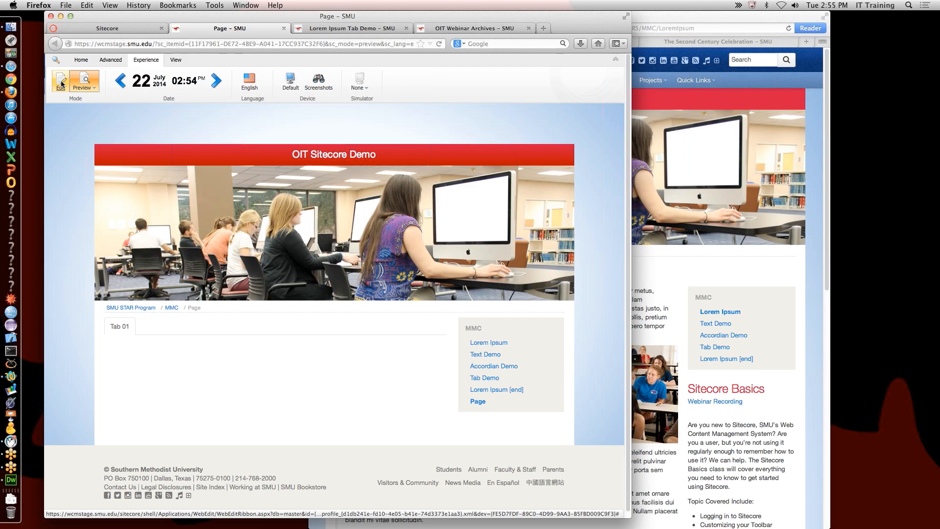
left_click(65, 83)
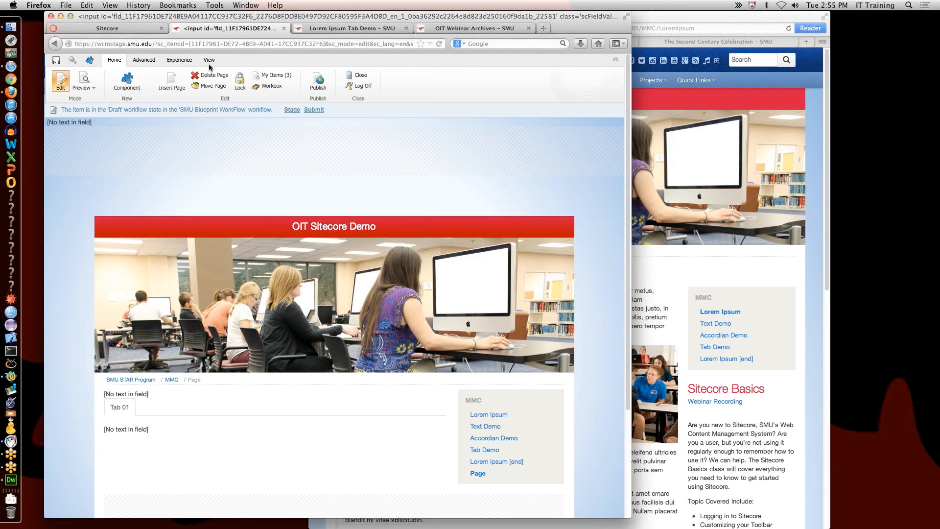
Step: Remove the Side Navigation and Tabs_6Count renderings, then choose a placement in the OneColumn placeholder
left_click(123, 82)
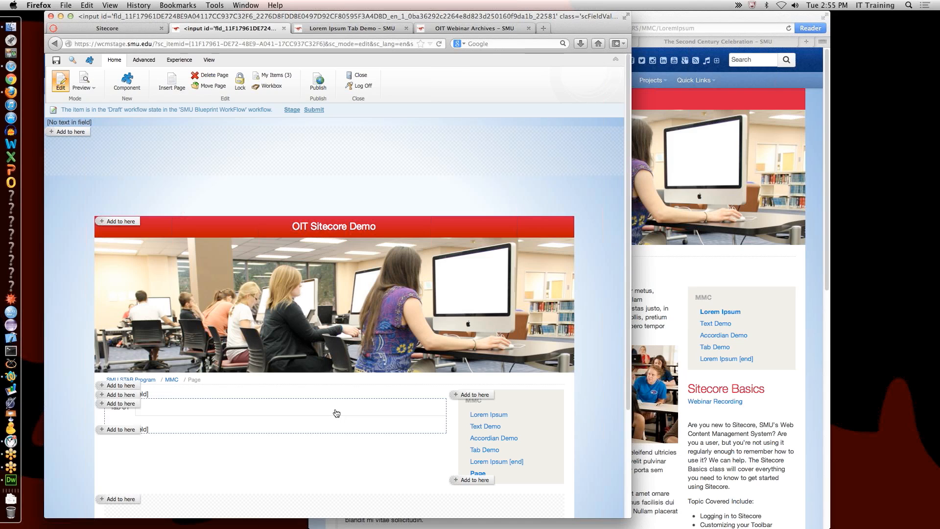
left_click(554, 396)
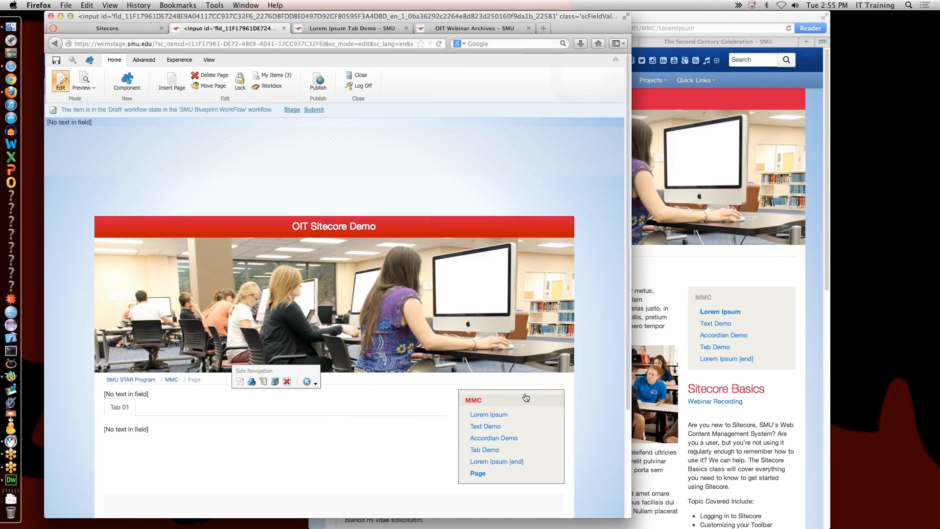
left_click(286, 383)
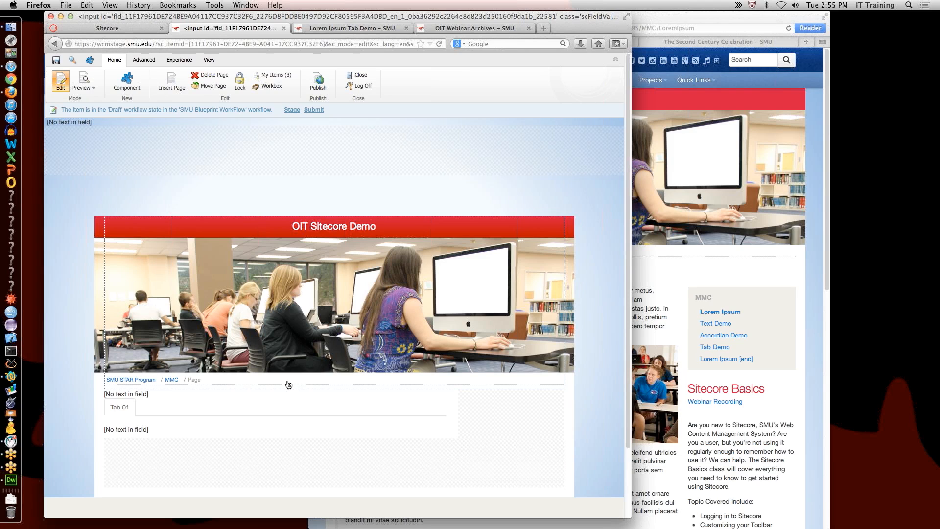
left_click(153, 410)
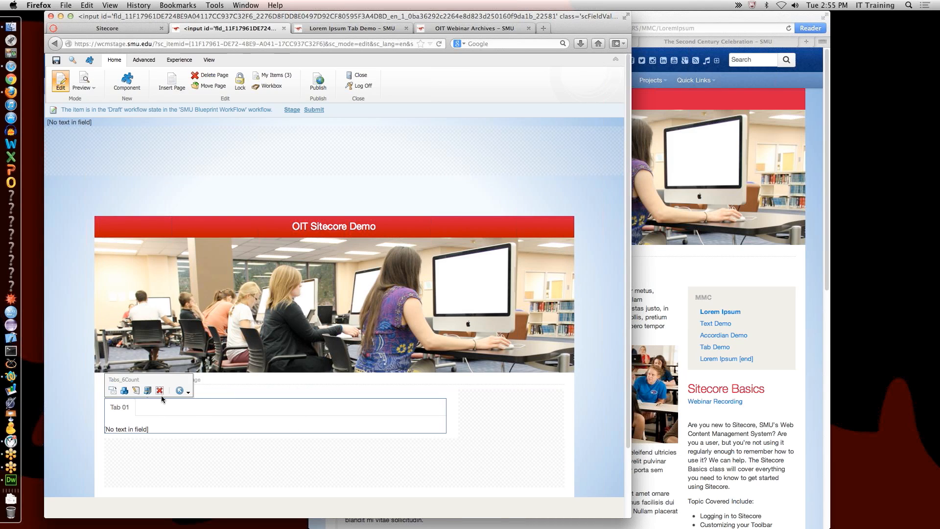
left_click(159, 391)
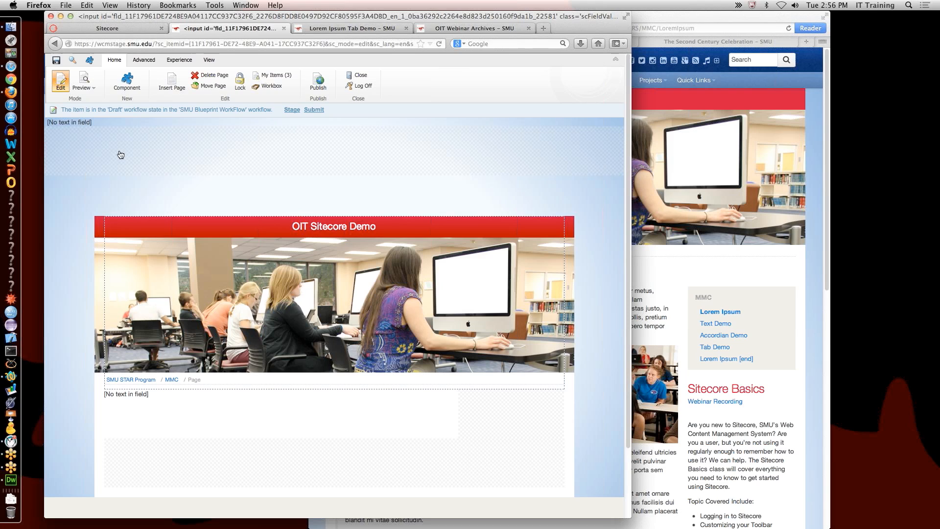
left_click(127, 80)
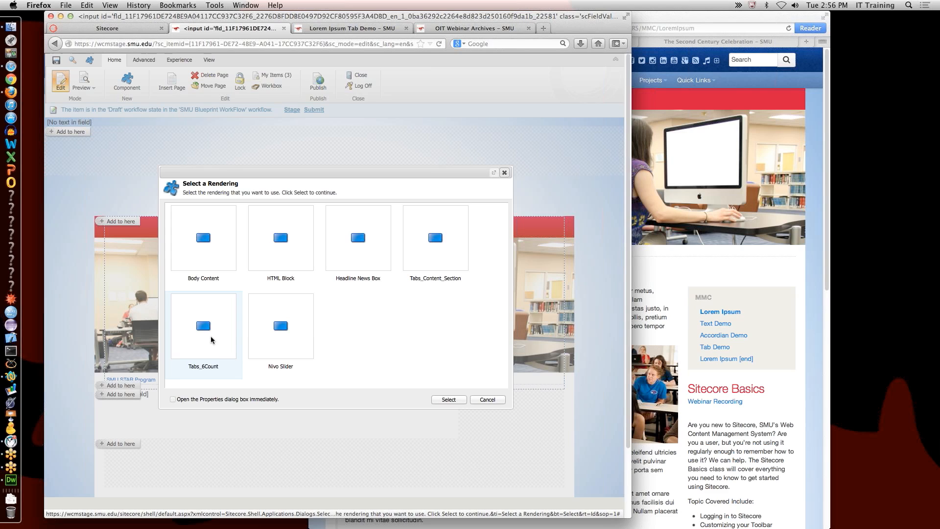
Step: Insert a Tabs_Content_Section rendering into the OneColumn placeholder
left_click(438, 239)
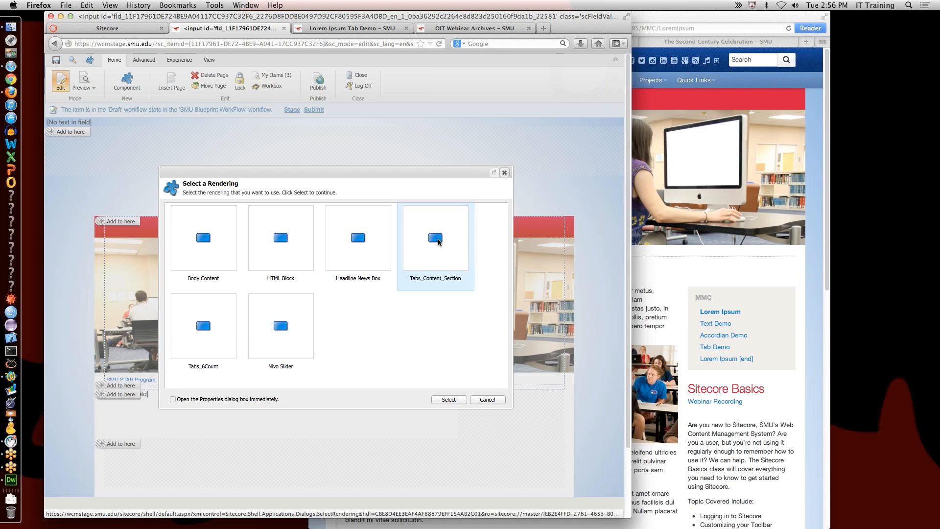
left_click(449, 399)
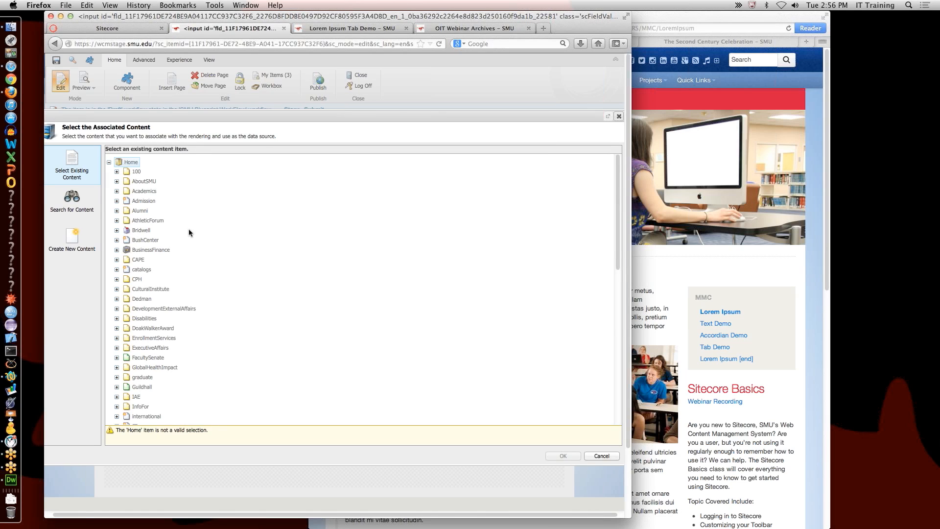
Step: Pick LoremIpsumTabs under BusinessFinance > OIT > AboutUs > AcademicTechnologyServices > STARS > STARS_Widgets as associated content
left_click(116, 249)
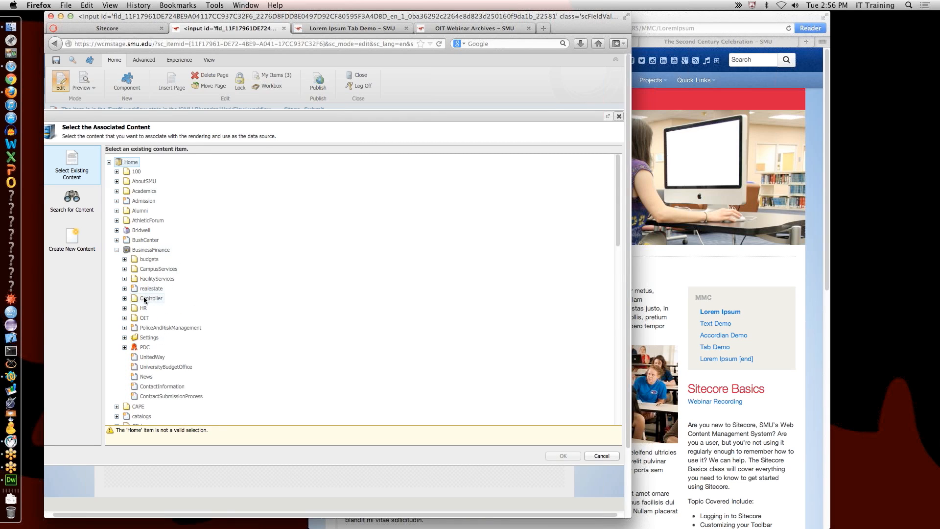
left_click(124, 318)
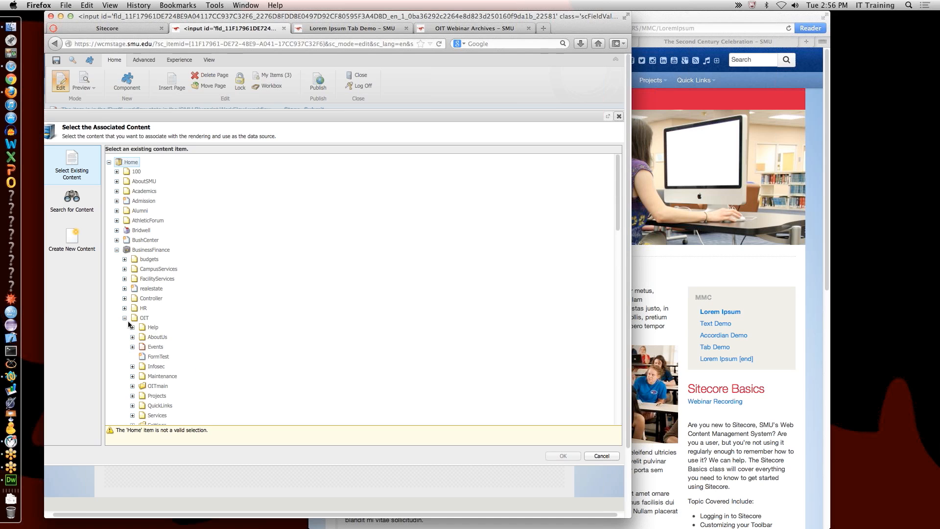
scroll(130, 294, "down", 2)
left_click(133, 276)
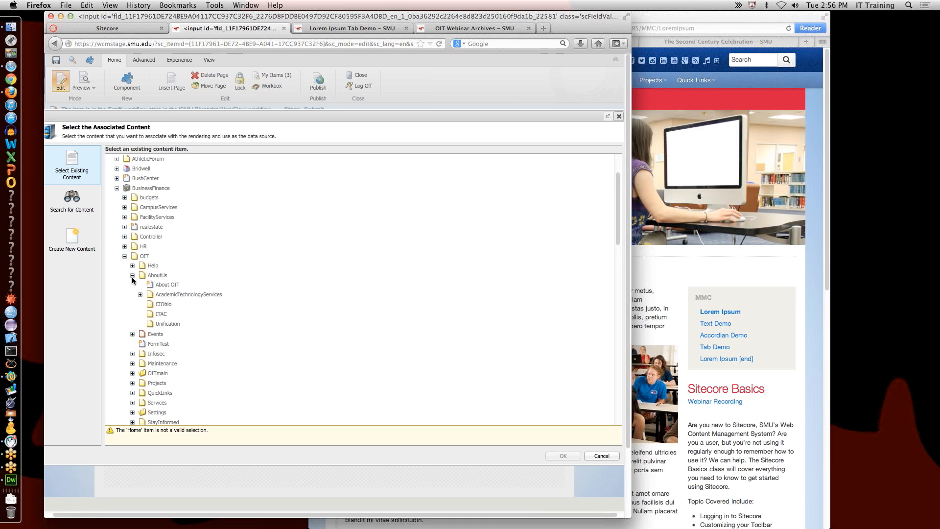
left_click(140, 295)
scroll(149, 327, "down", 5)
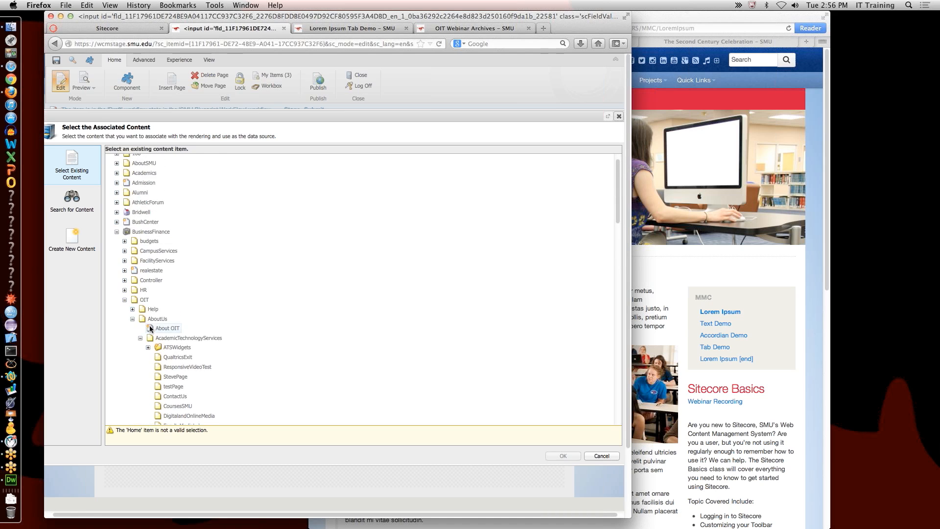
left_click(147, 251)
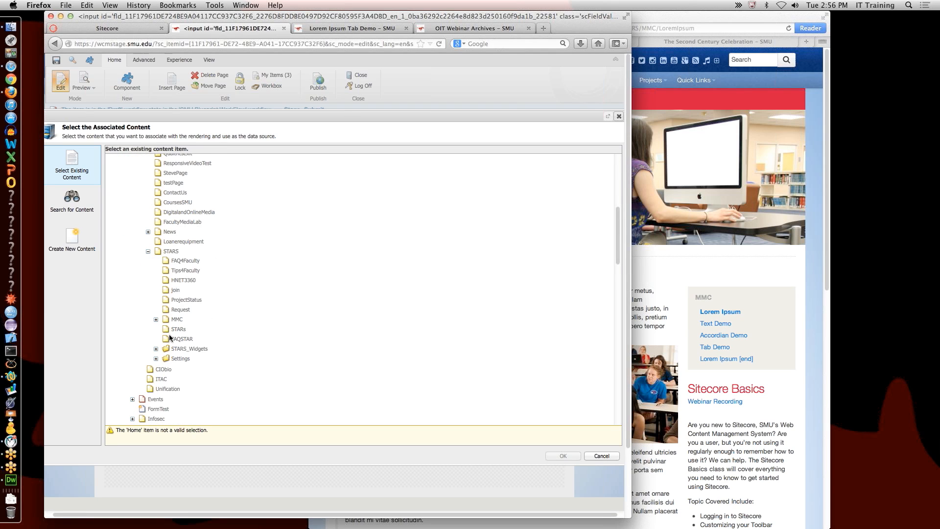
left_click(156, 348)
scroll(242, 362, "down", 3)
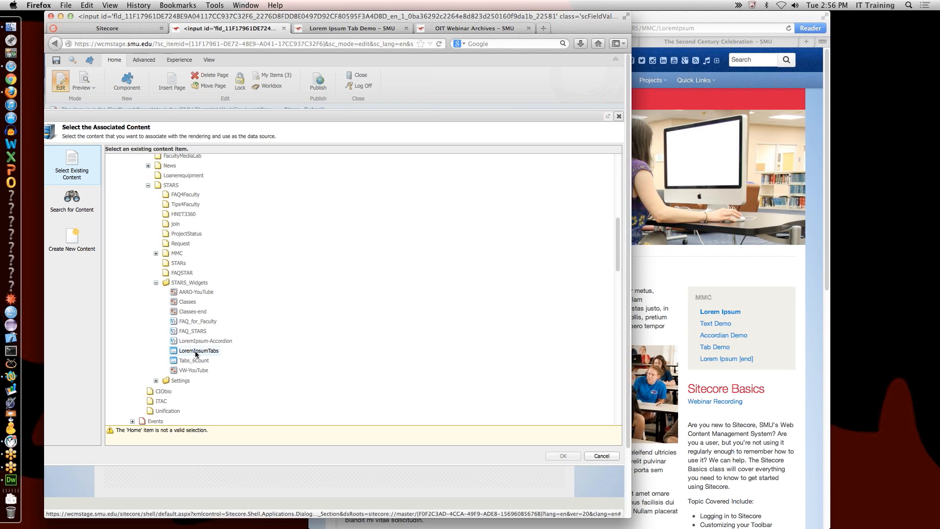
left_click(197, 355)
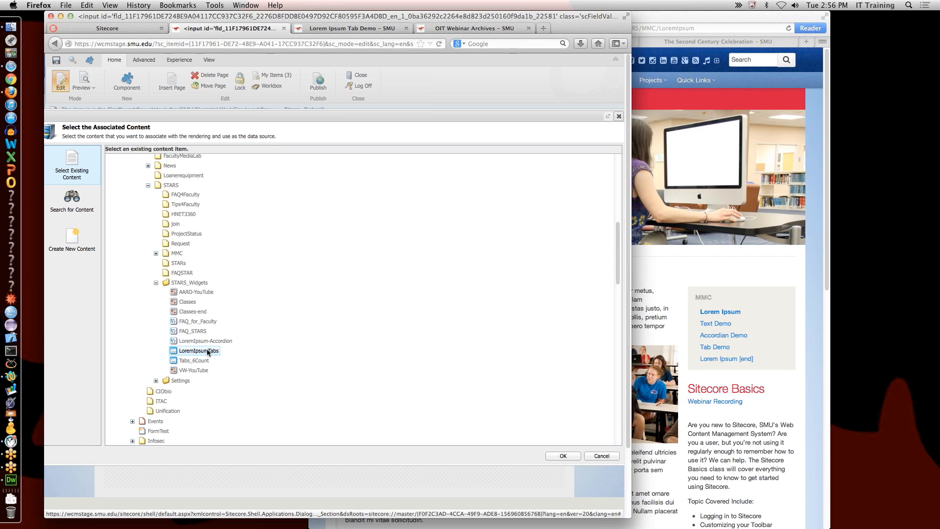
key("alt+super+8")
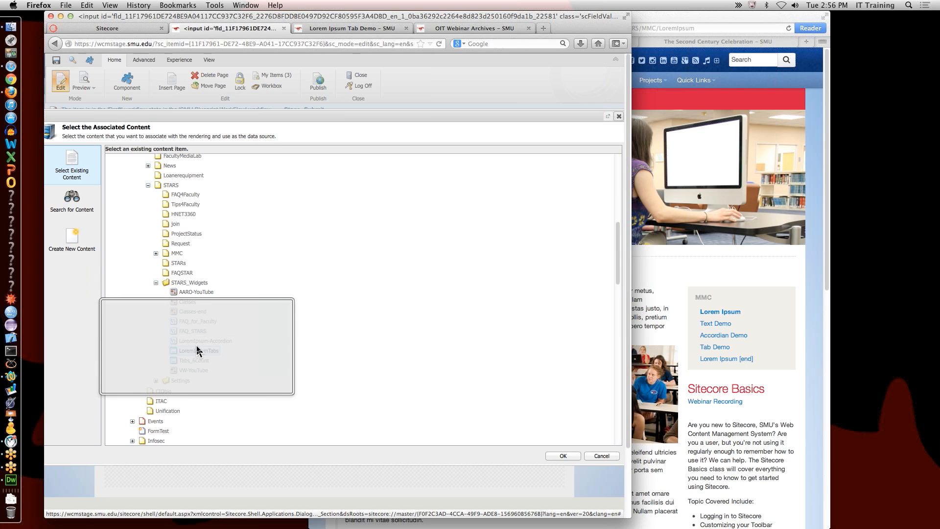
key("alt+super+8")
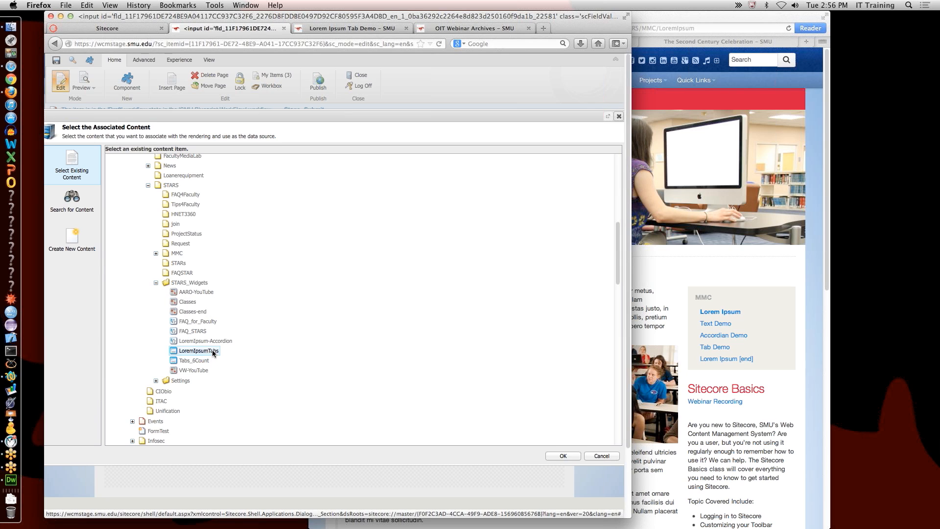
Step: Confirm LoremIpsumTabs, save the page, and close the editor to preview the Lorem Ipsum 1–4 tabs
left_click(563, 455)
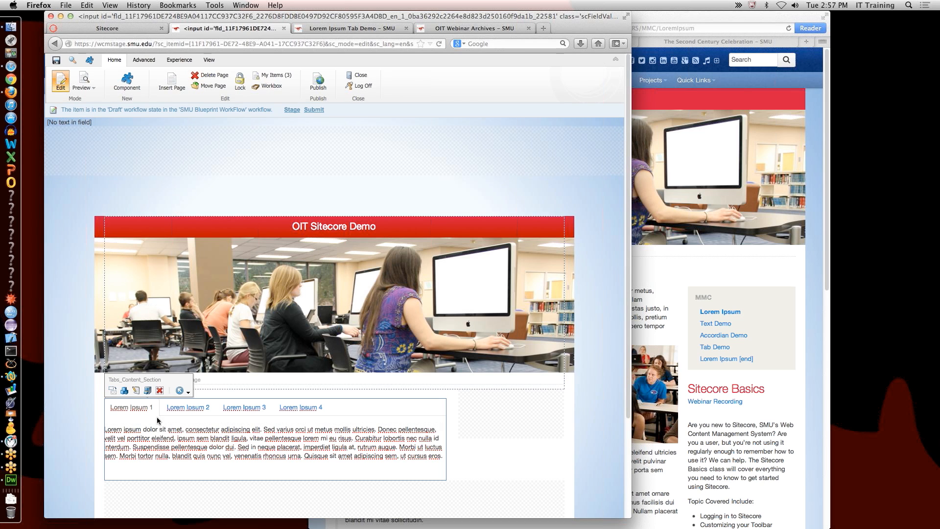
left_click(56, 62)
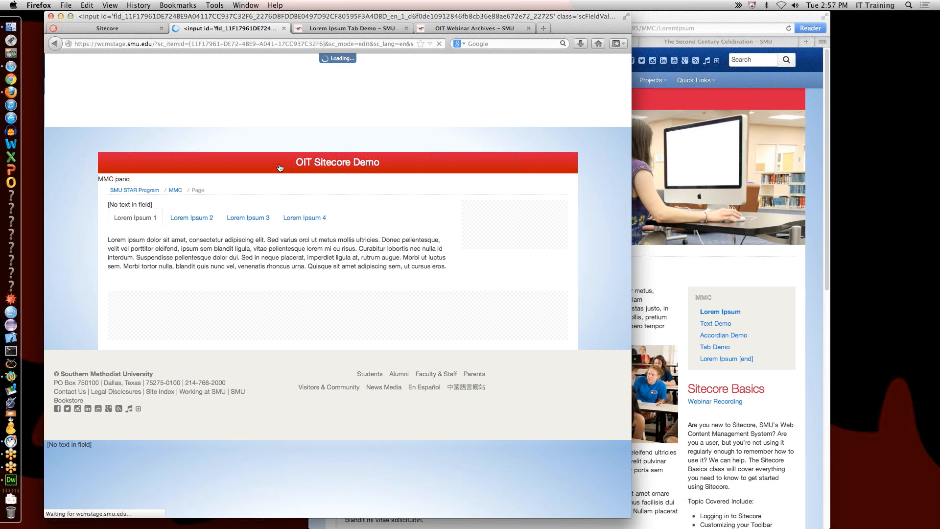
left_click(284, 31)
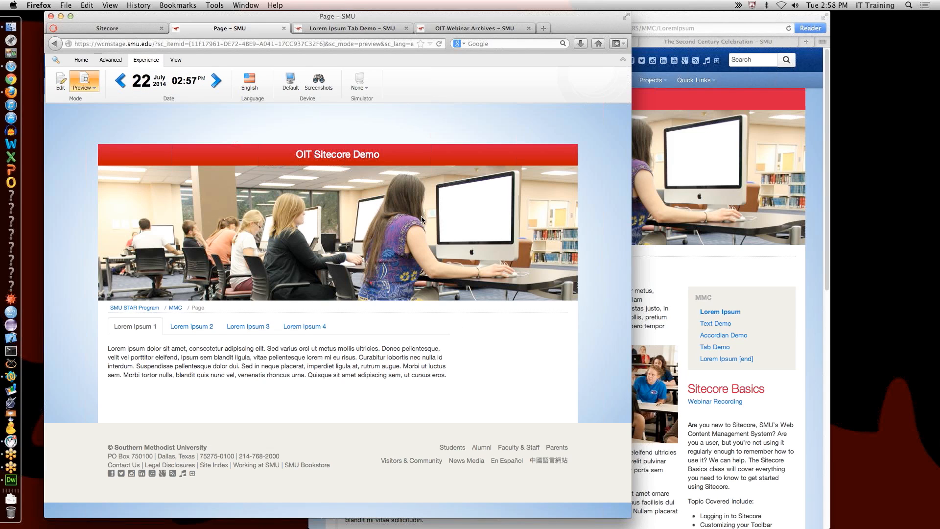
Step: Bring Safari forward, open the live OIT home page on wcmstage.smu.edu, and shift the window left
left_click(647, 260)
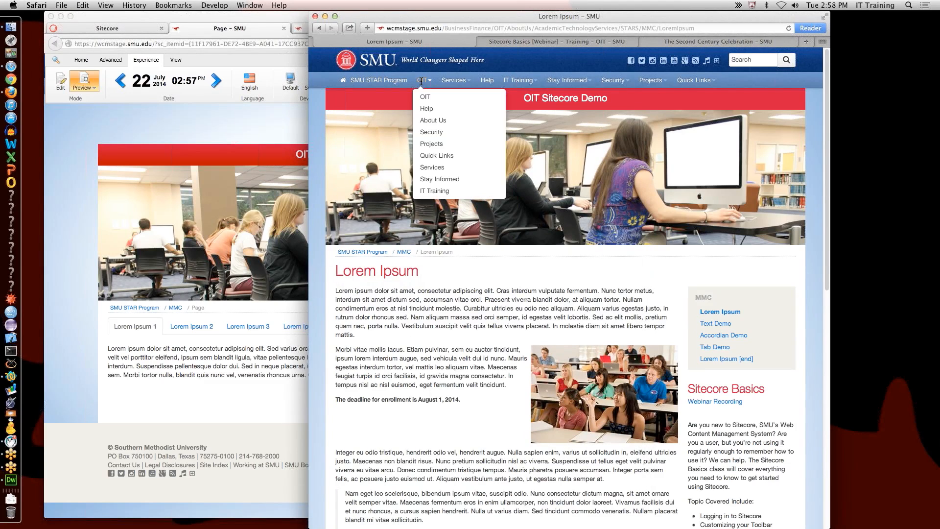
left_click(427, 97)
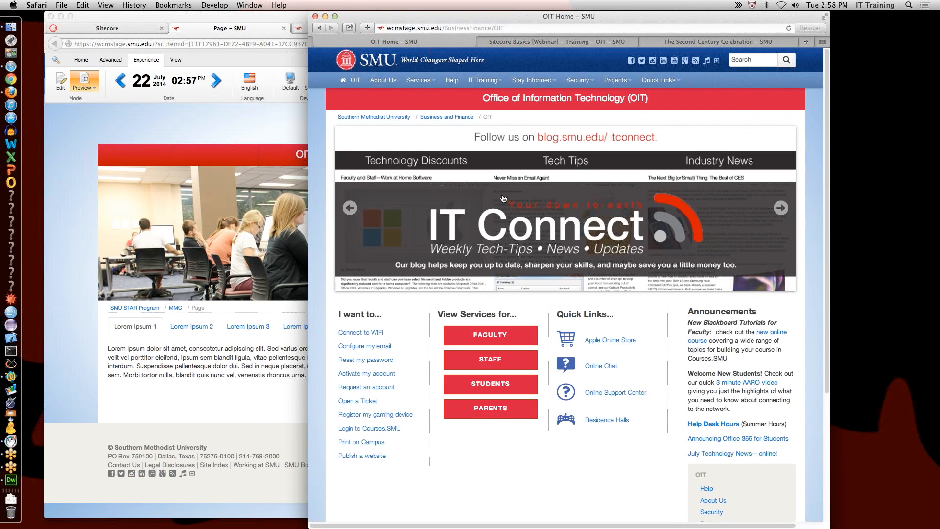
scroll(497, 196, "down", 2)
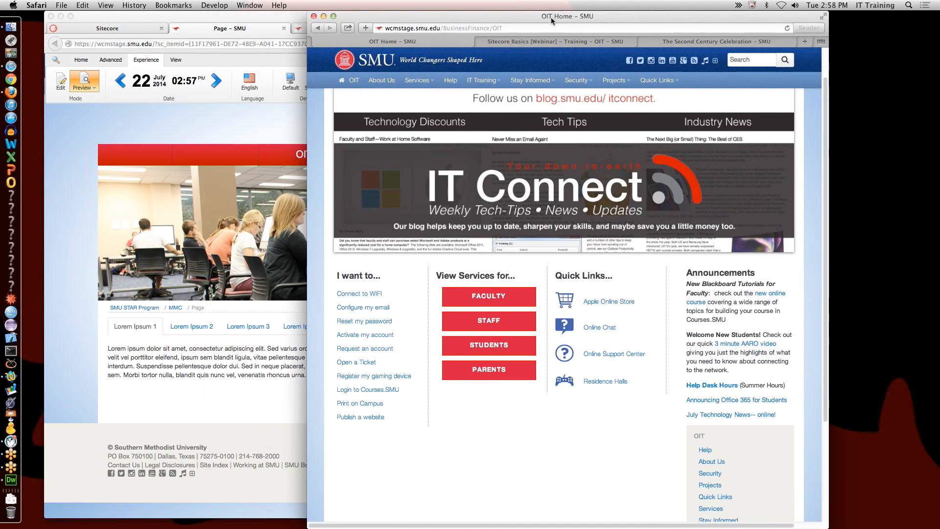
left_click_drag(555, 16, 466, 16)
scroll(627, 430, "up", 2)
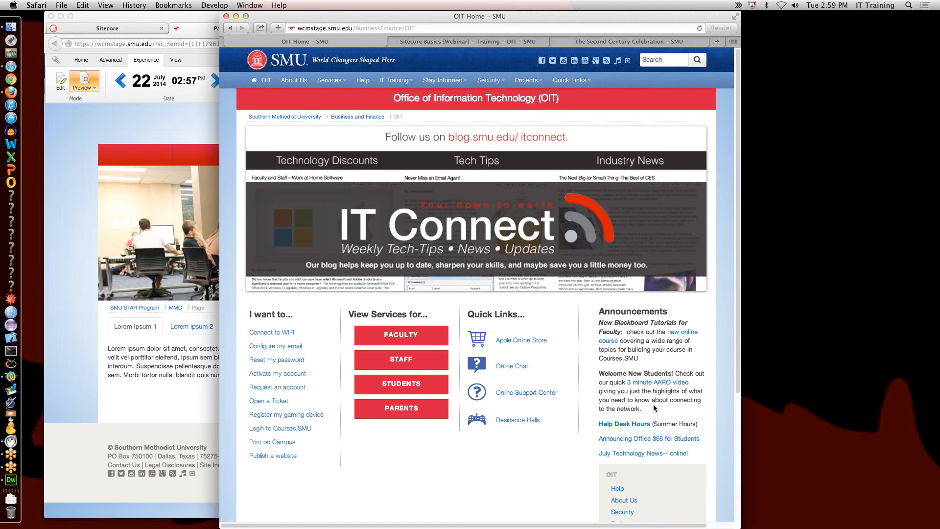
scroll(655, 399, "down", 3)
scroll(655, 399, "up", 3)
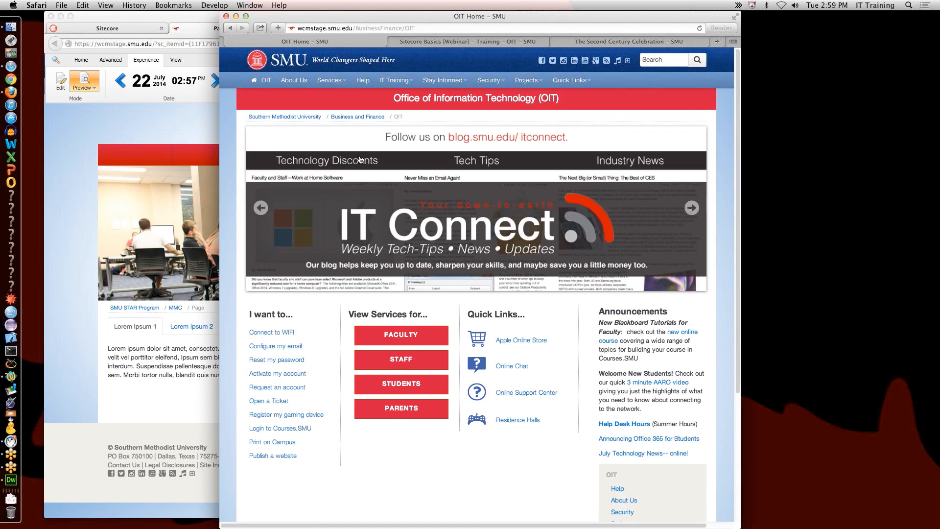